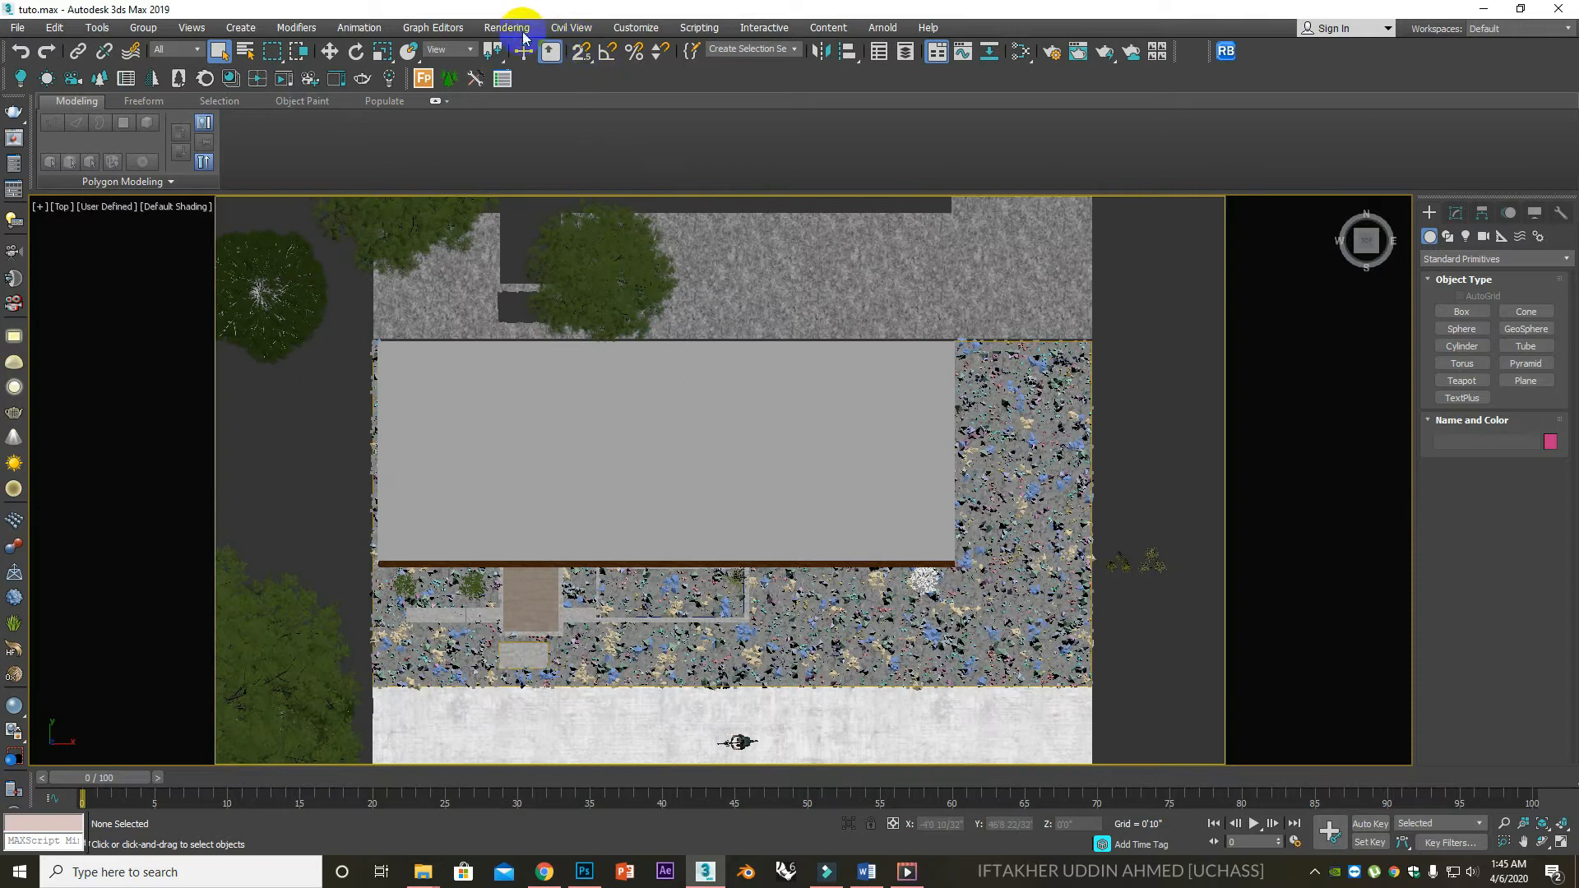
# Set the V-Ray progressive image sampler's render time to 20 minutes in the render setup.
pyautogui.click(531, 111)
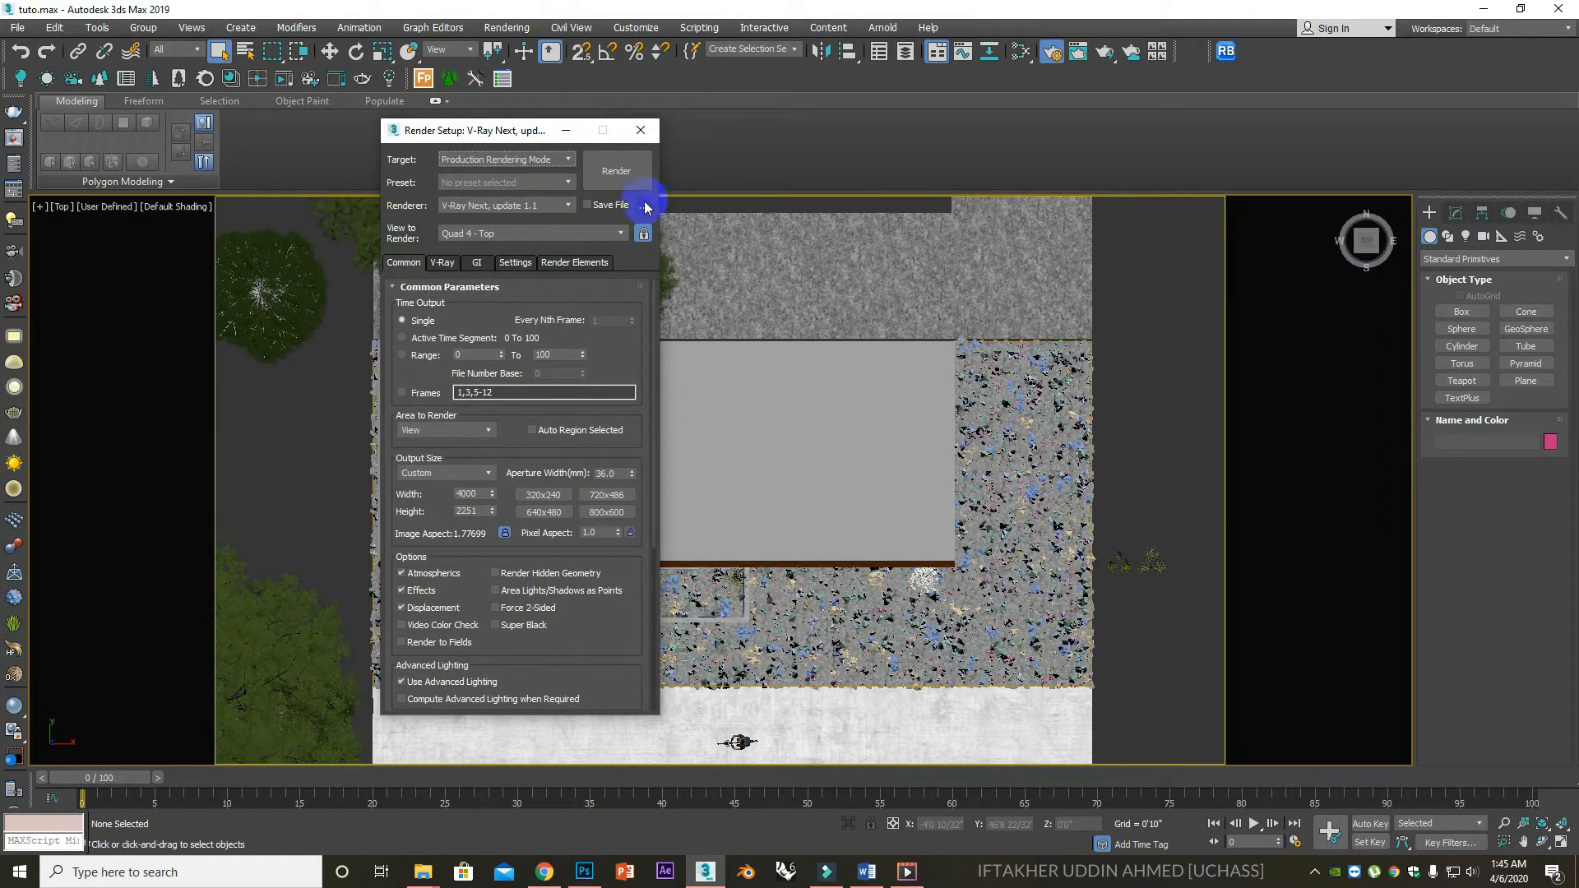
pyautogui.click(439, 262)
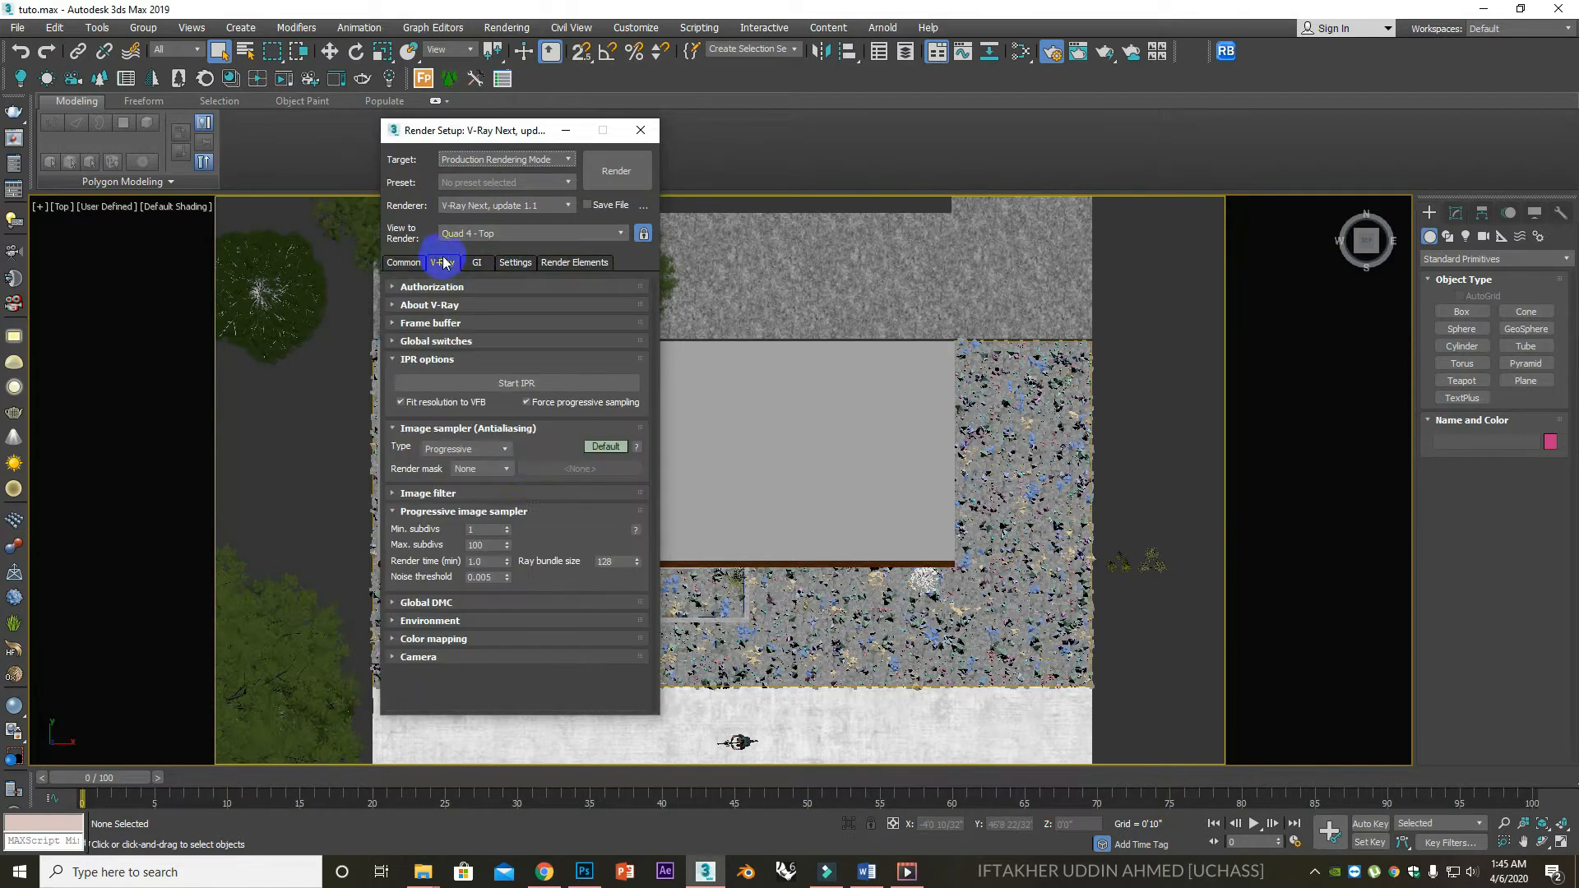
pyautogui.moveTo(483, 562); pyautogui.dragTo(451, 565)
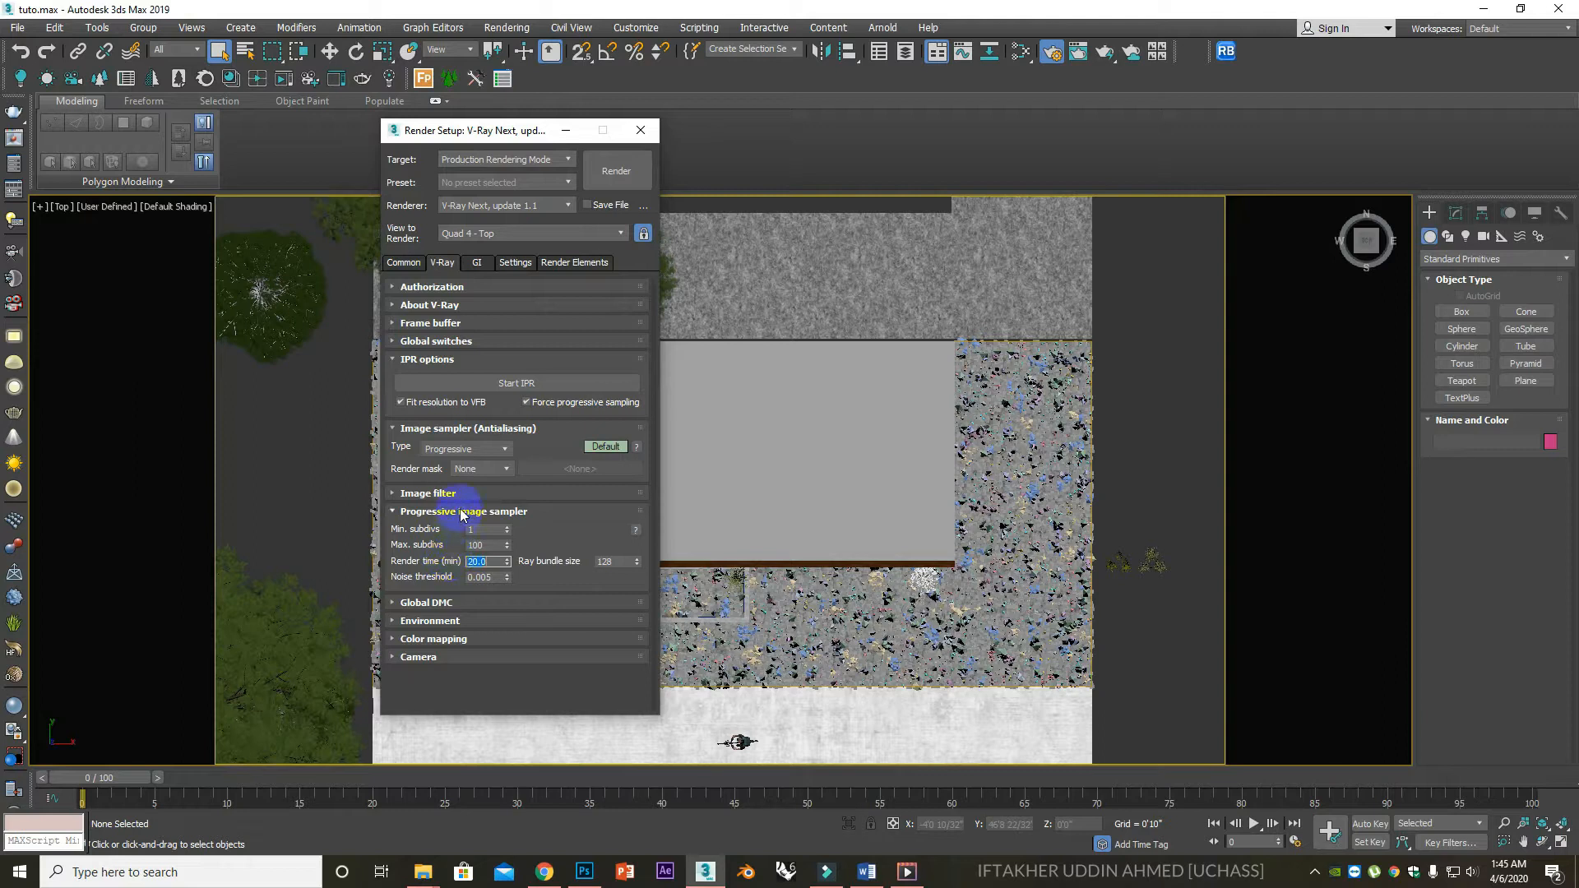
# Enable the material override in the V-Ray global switches and assign a new VRayMtl to it.
pyautogui.click(436, 341)
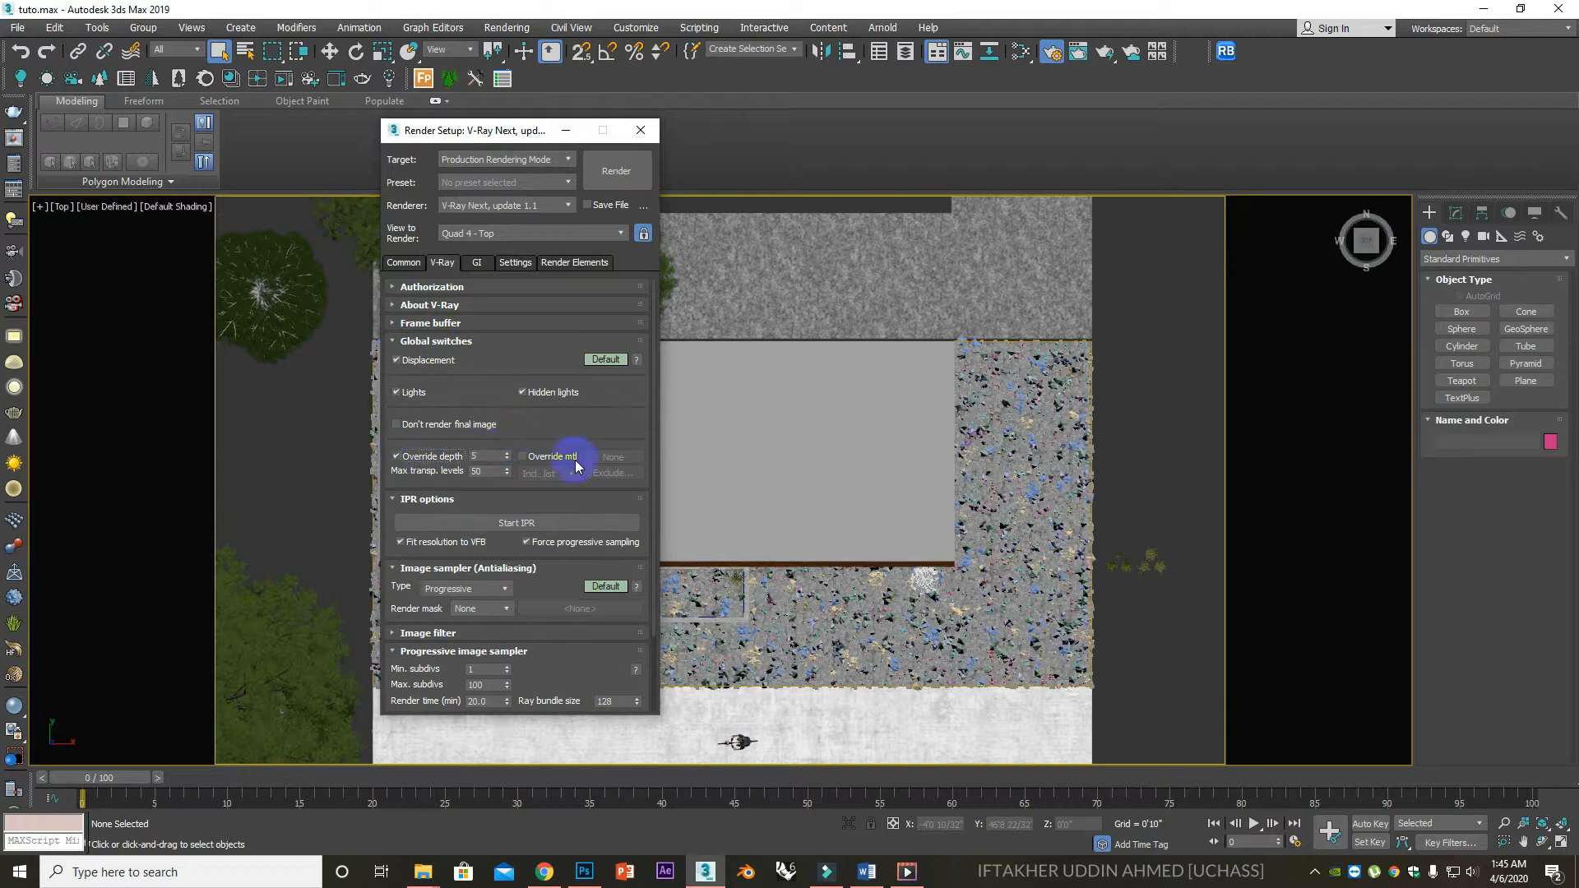
pyautogui.click(611, 455)
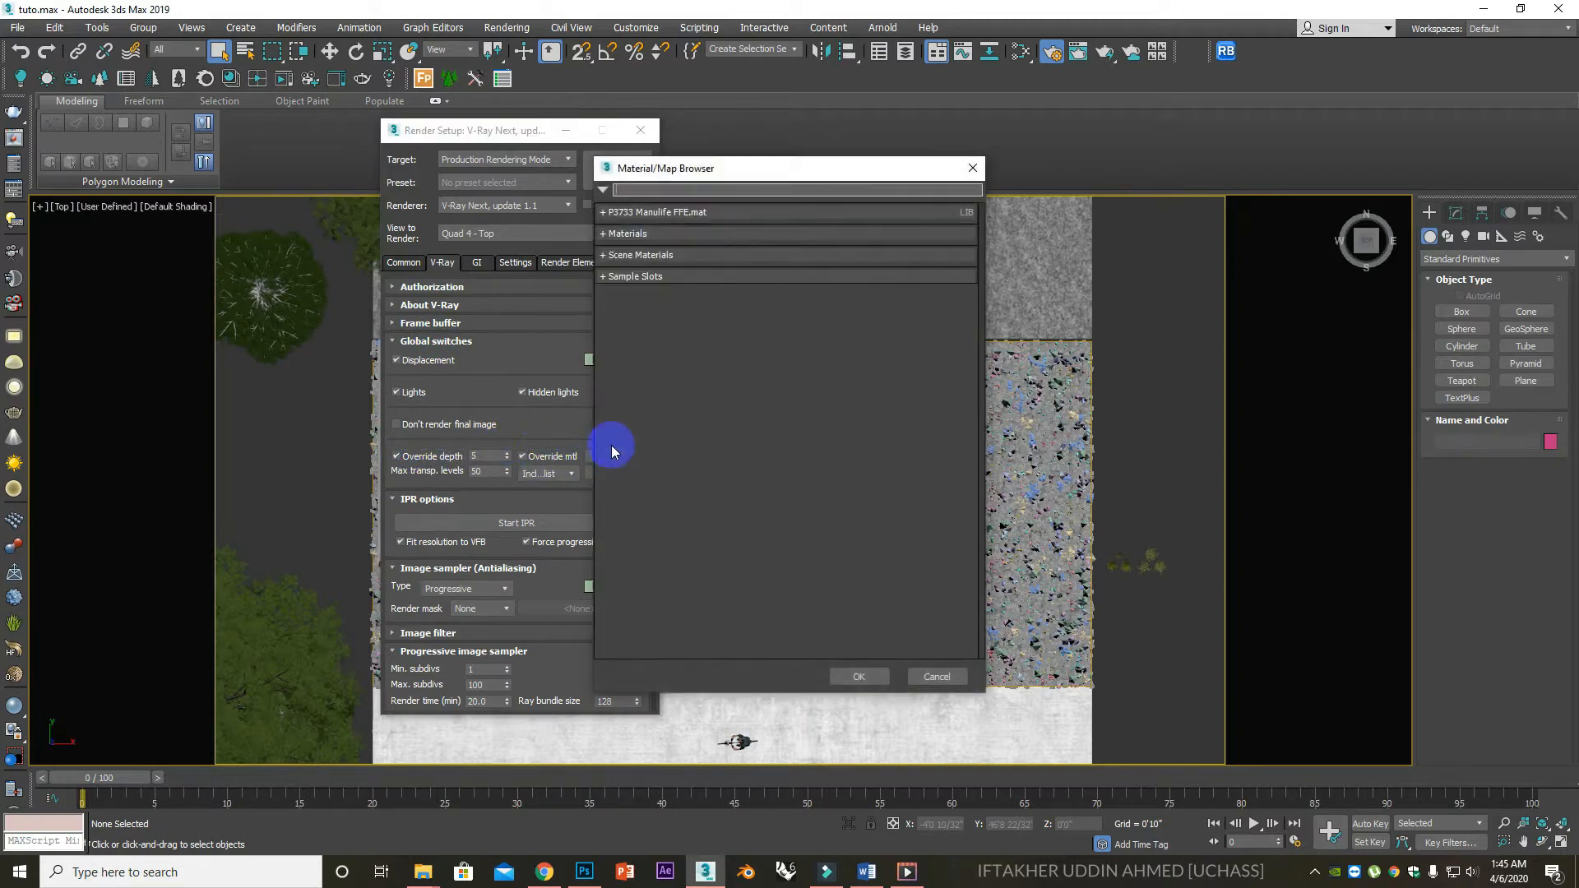
pyautogui.click(654, 234)
pyautogui.doubleClick(662, 541)
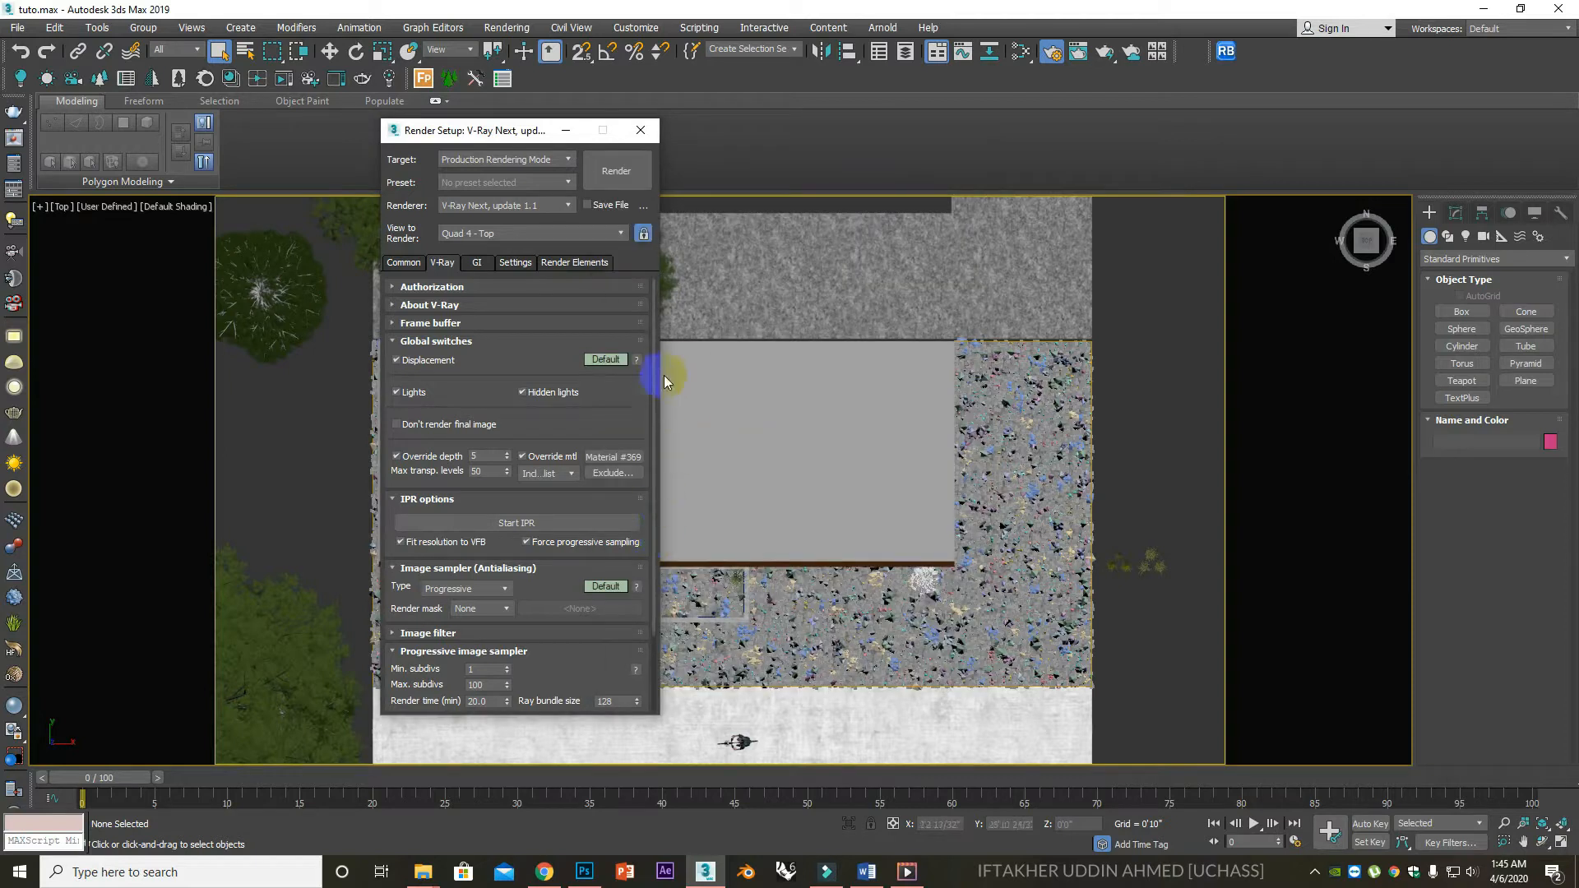
# Bring the override material into the Slate Material Editor as an instance.
pyautogui.click(1021, 51)
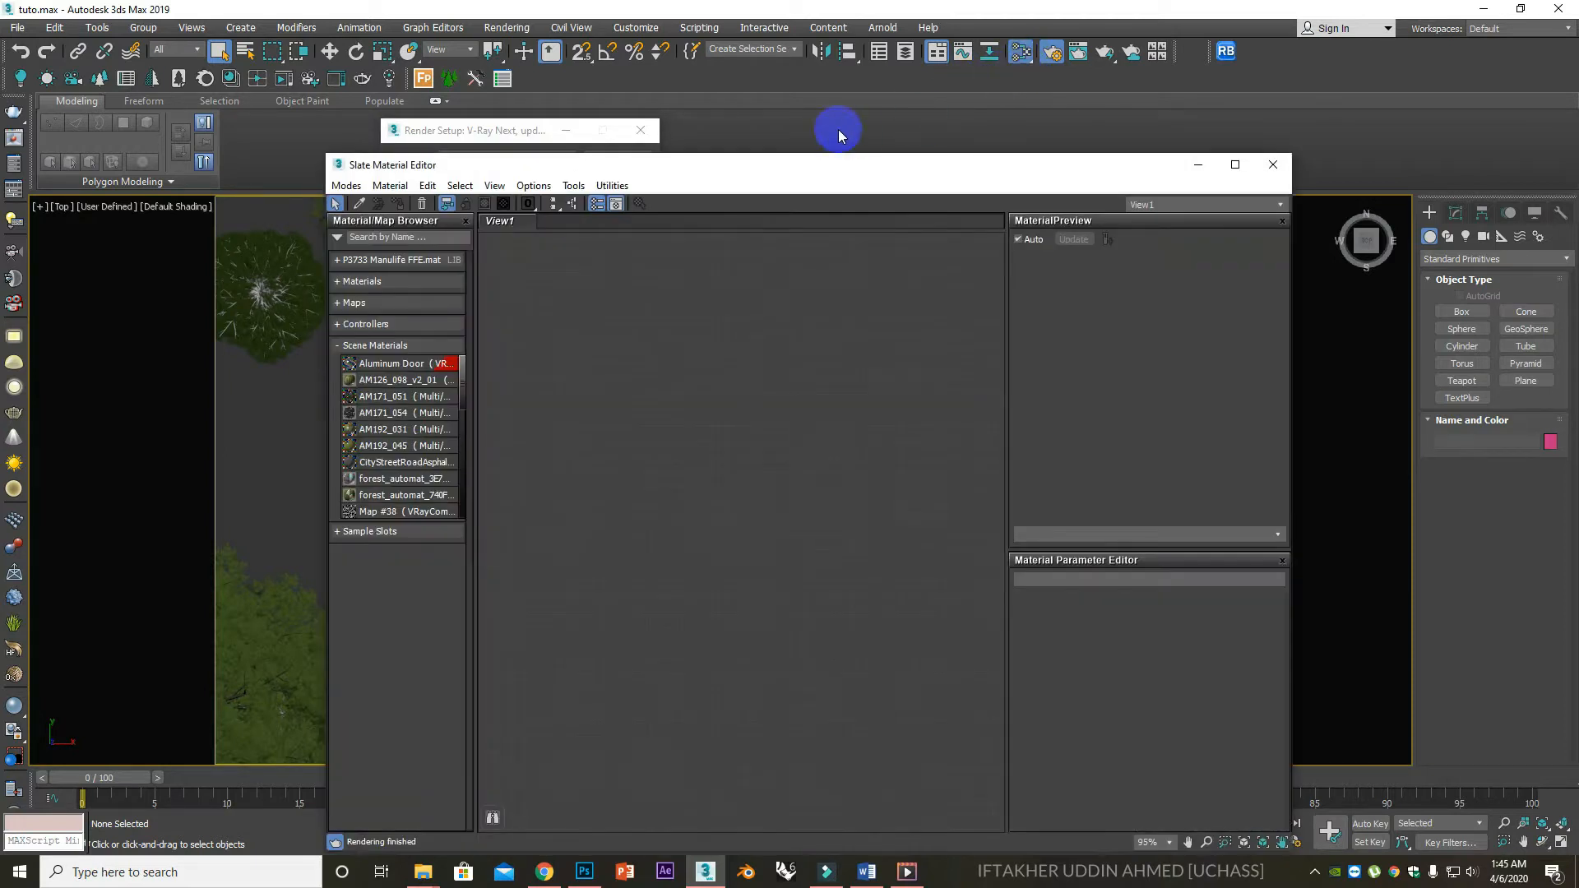
pyautogui.moveTo(847, 168); pyautogui.dragTo(1279, 140)
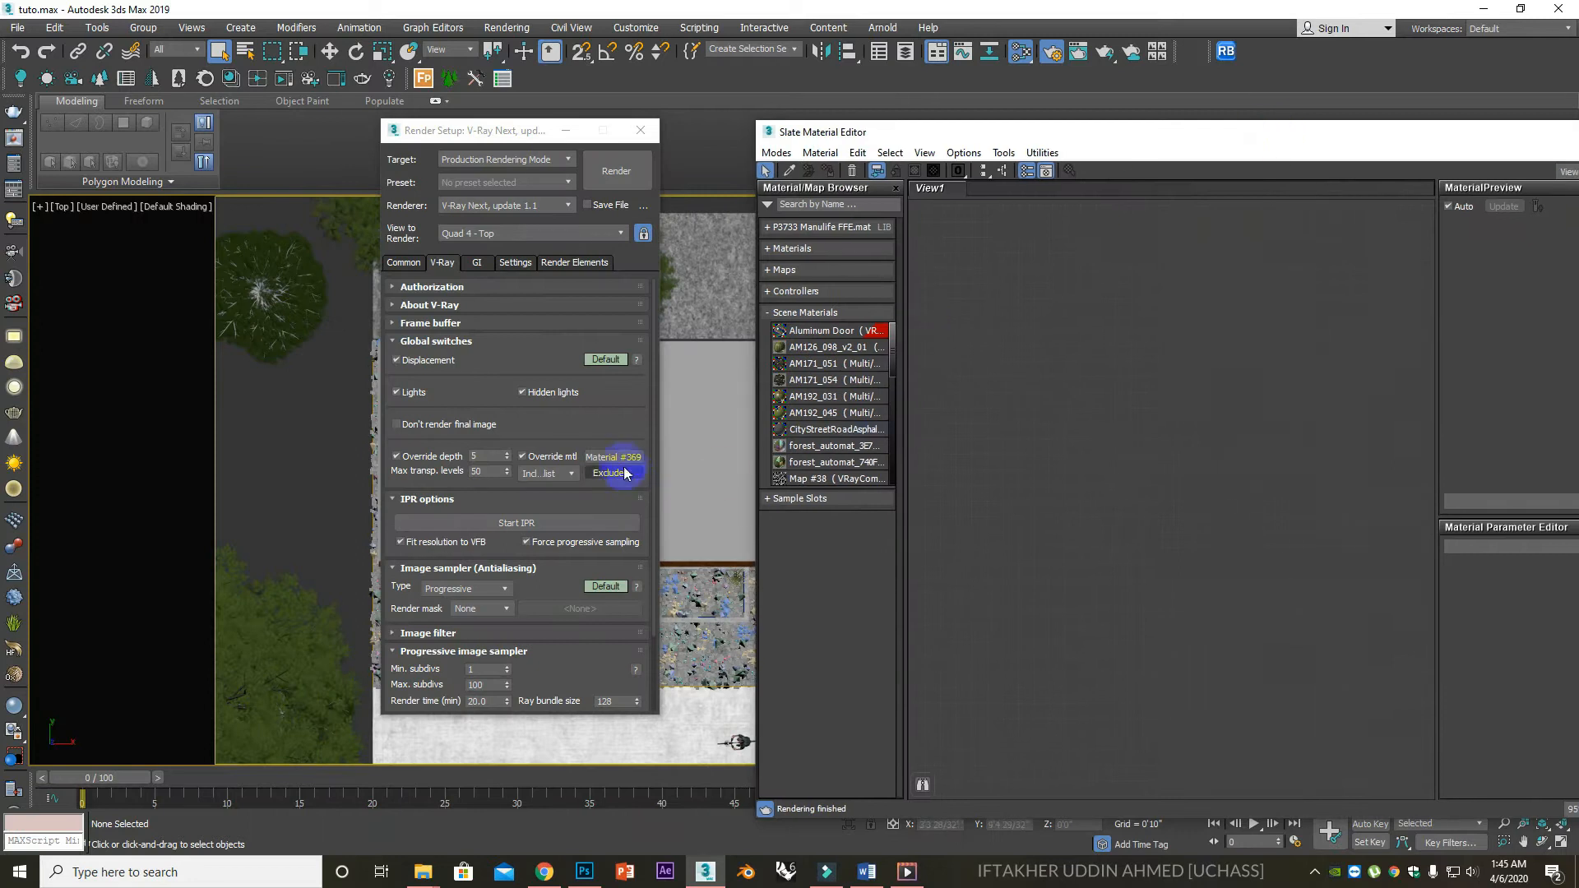
pyautogui.moveTo(817, 463); pyautogui.dragTo(1128, 440)
pyautogui.click(1199, 526)
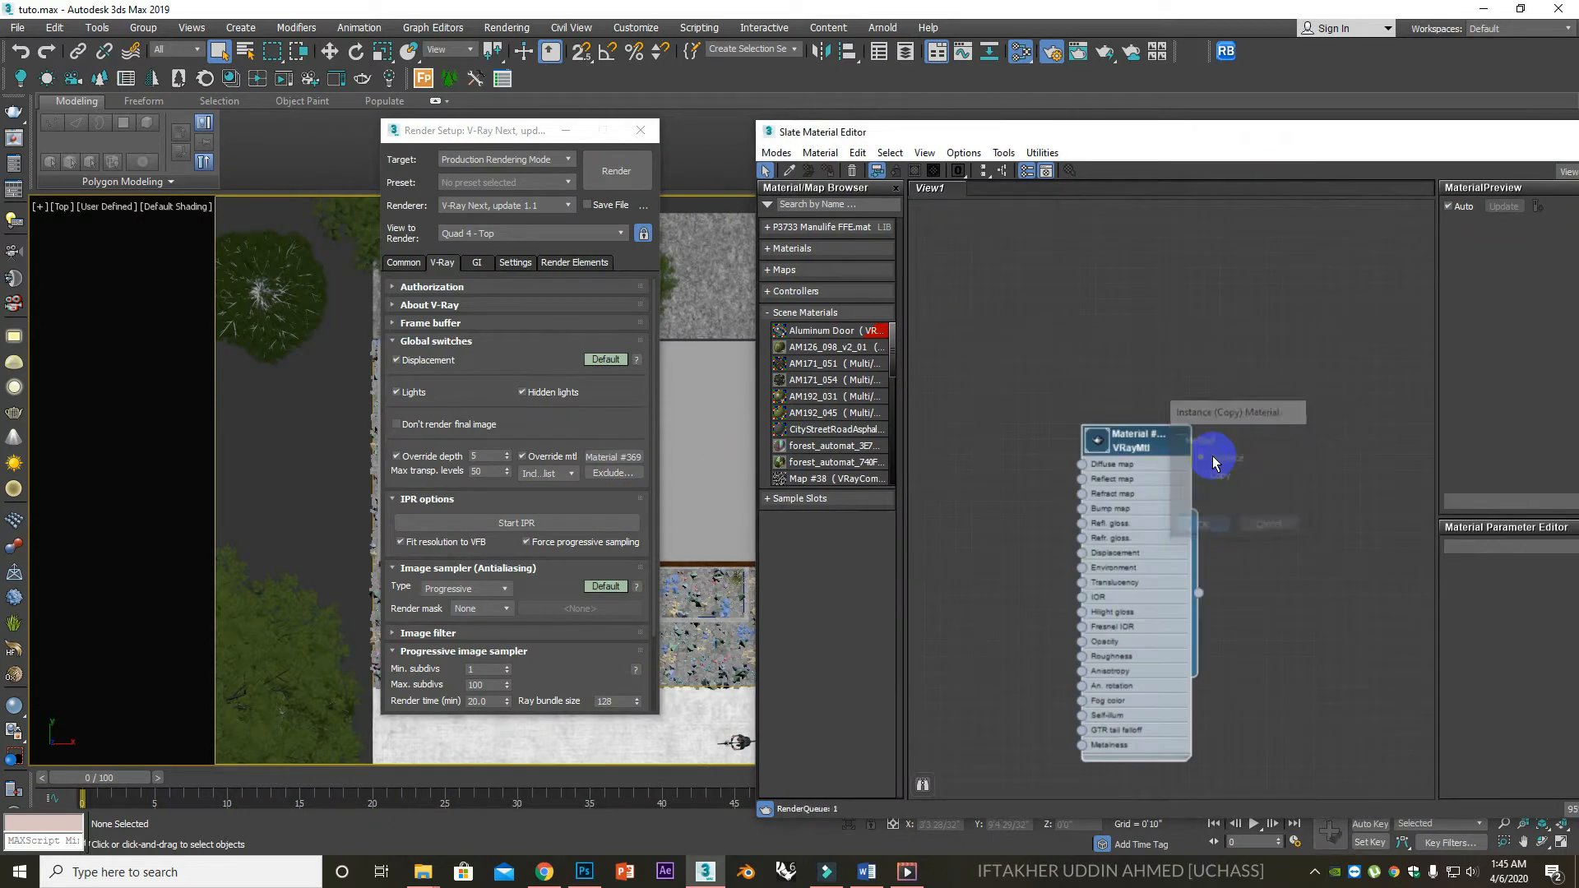
# Lighten the override material's diffuse color to a light grey, and close the material editor and render setup.
pyautogui.doubleClick(1159, 446)
pyautogui.moveTo(1194, 136); pyautogui.dragTo(959, 109)
pyautogui.click(1304, 554)
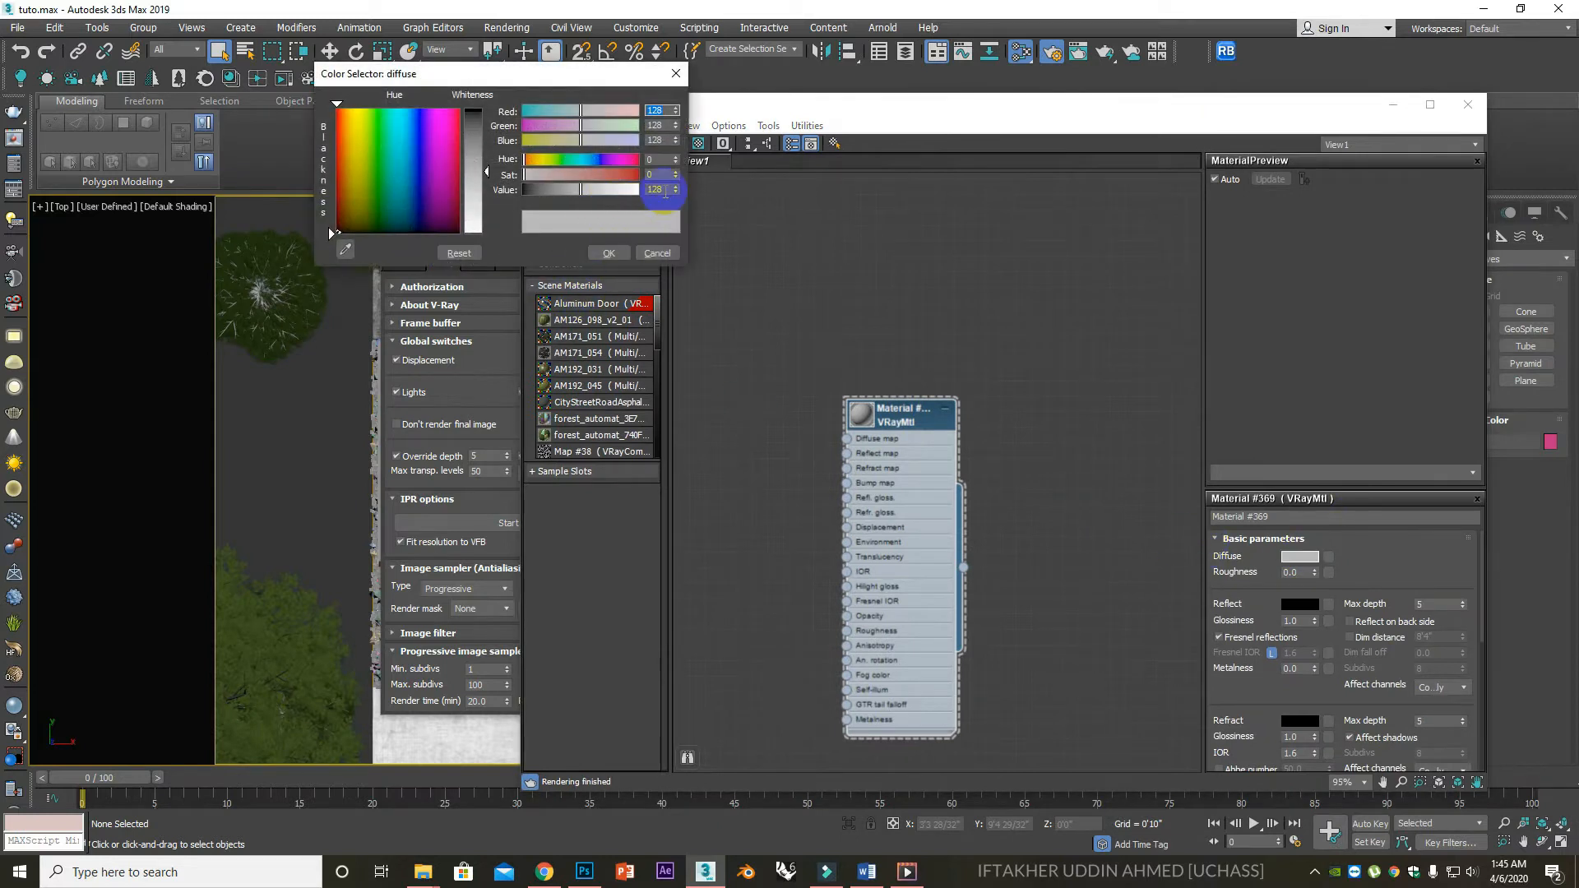
pyautogui.click(609, 252)
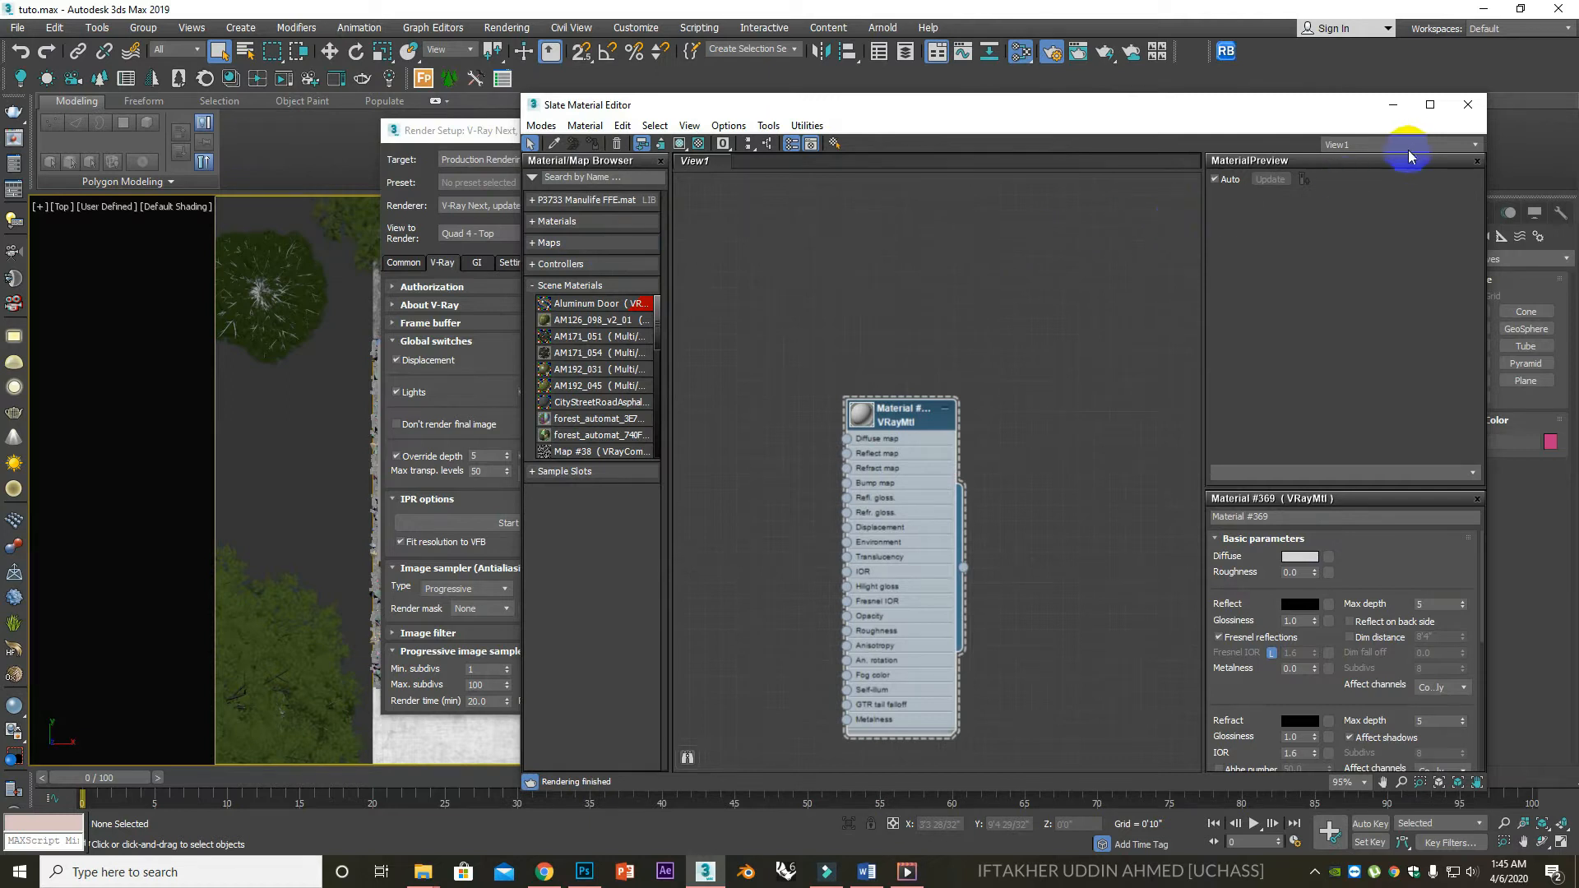
pyautogui.click(1468, 104)
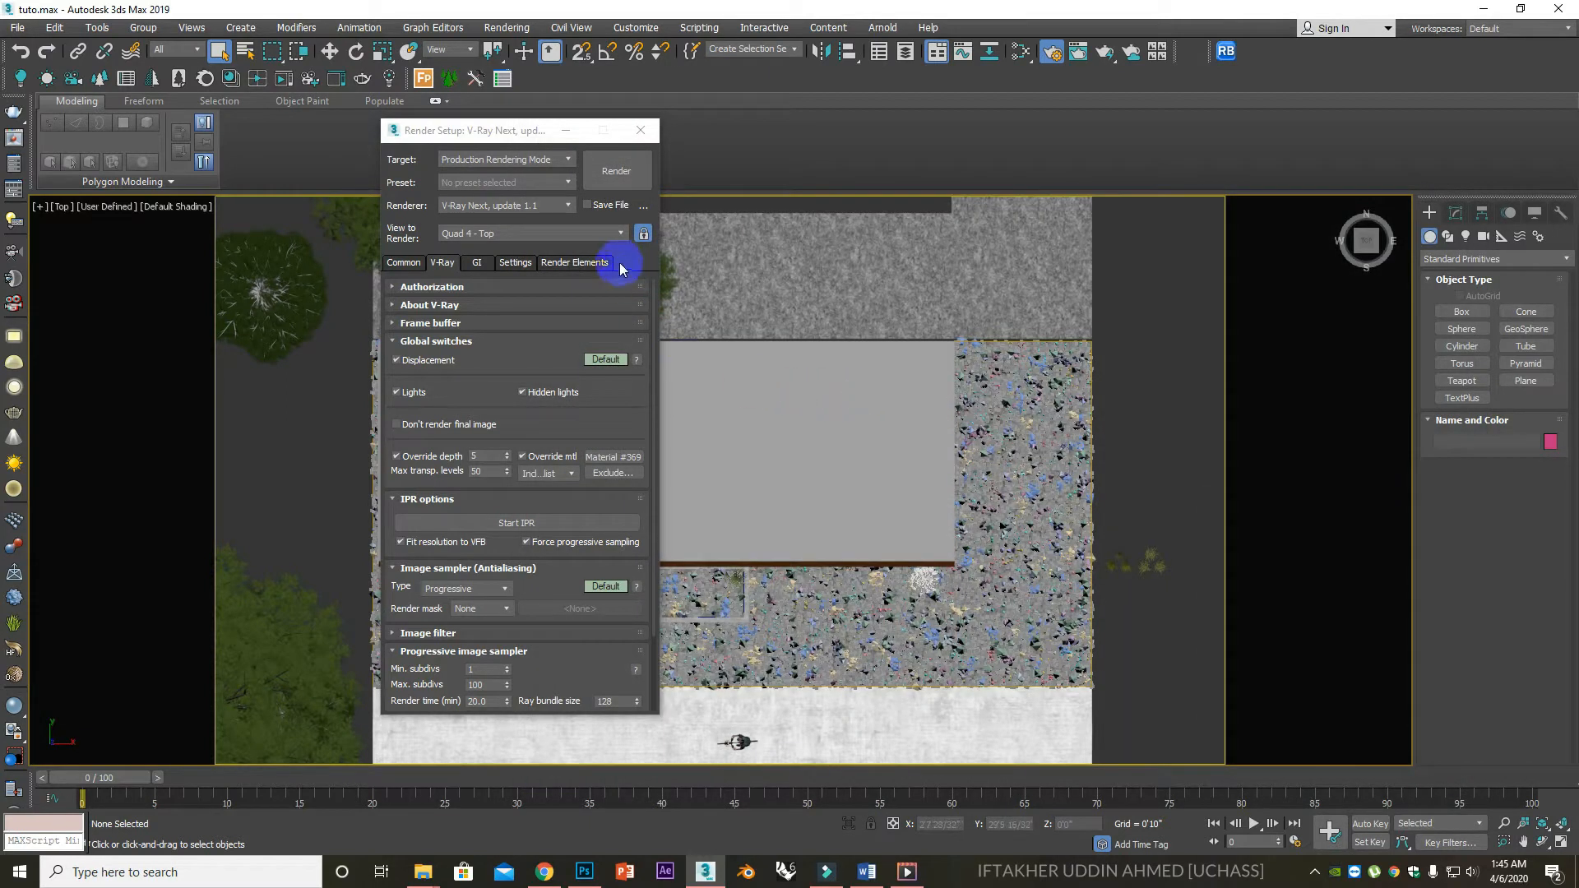
pyautogui.moveTo(504, 131); pyautogui.dragTo(475, 153)
pyautogui.click(604, 155)
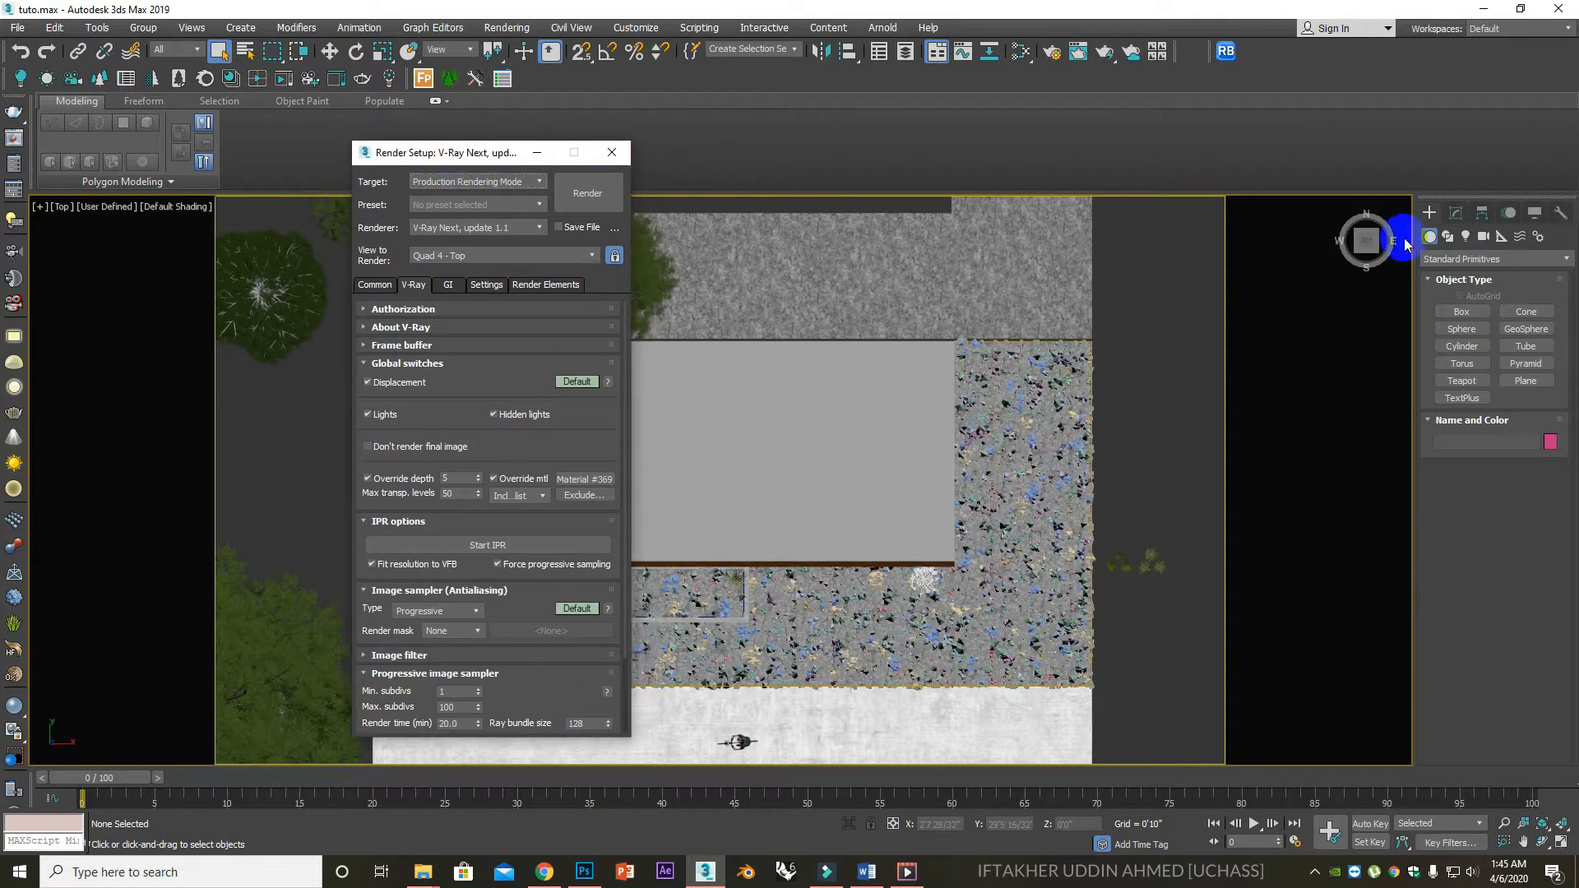
# Place a targeted Physical camera in the Top view facing the building's front, target distance about 79', and look through it.
pyautogui.scroll(-2, 551, 346)
pyautogui.scroll(-1, 830, 445)
pyautogui.keyDown('alt'); pyautogui.moveTo(830, 445); pyautogui.dragTo(856, 356, button='middle'); pyautogui.keyUp('alt')
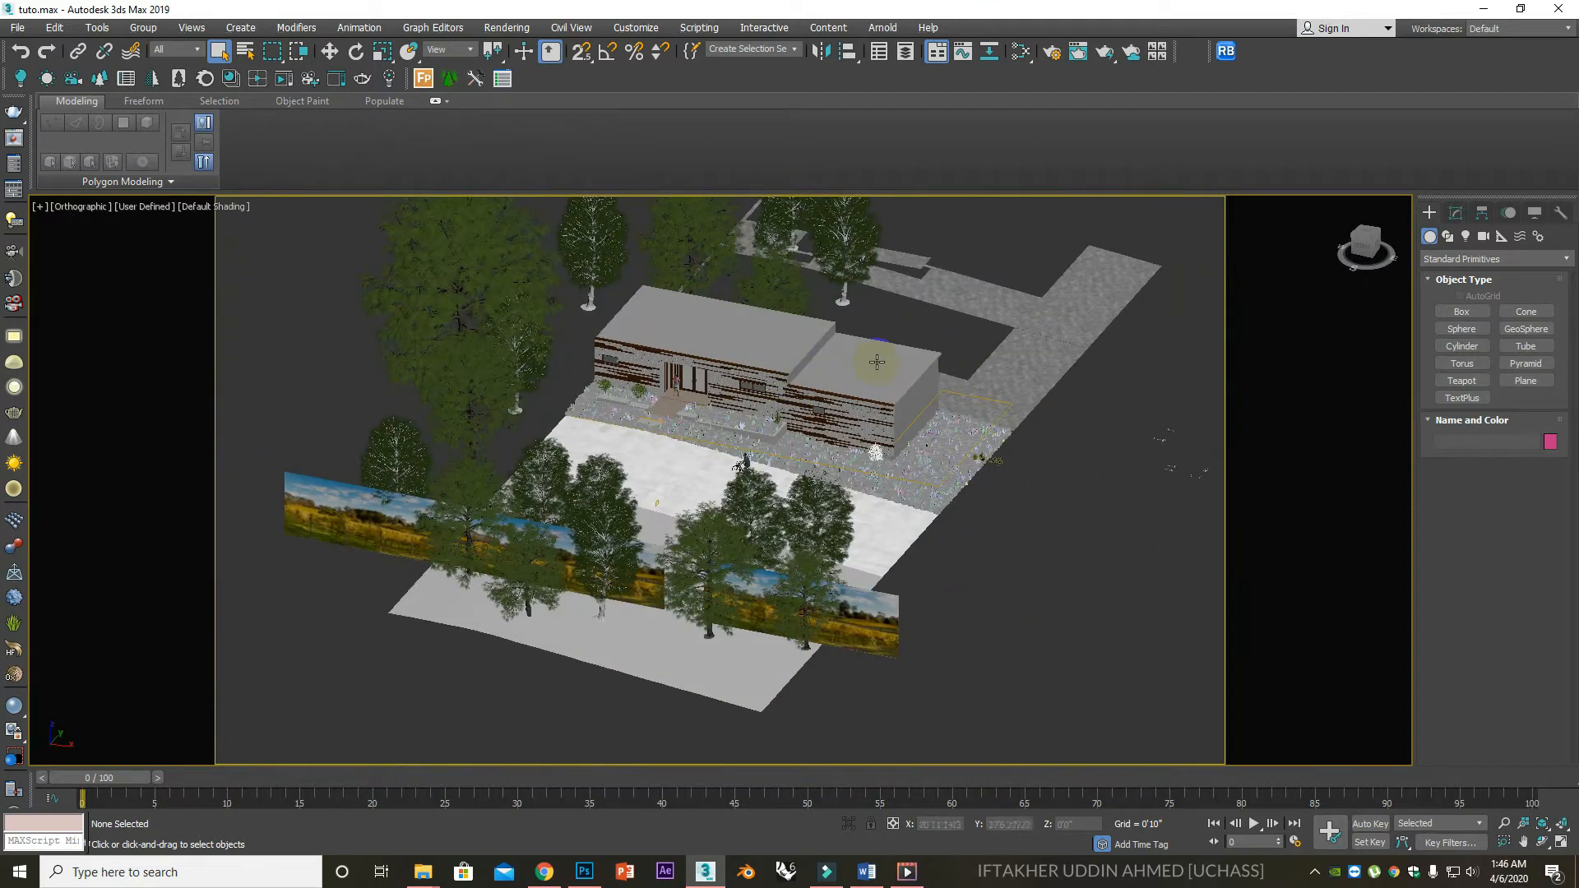
pyautogui.click(1483, 237)
pyautogui.click(1461, 312)
pyautogui.moveTo(832, 428); pyautogui.dragTo(782, 468, button='middle')
pyautogui.press('t')
pyautogui.press('z')
pyautogui.moveTo(1027, 519); pyautogui.dragTo(807, 542, button='middle')
pyautogui.scroll(2, 877, 565)
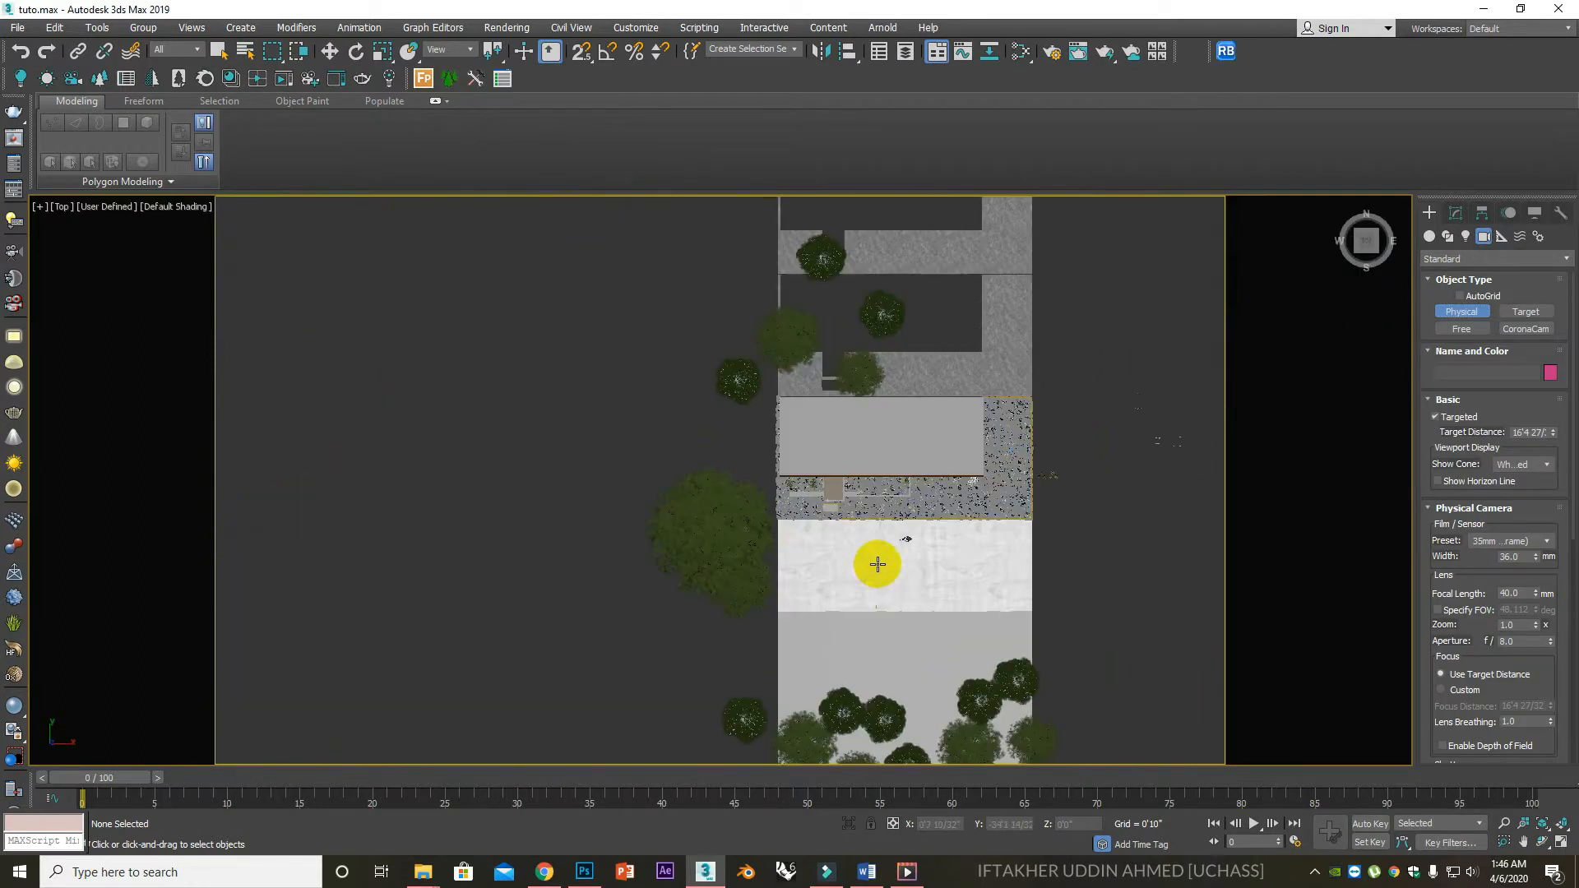
pyautogui.moveTo(878, 677); pyautogui.dragTo(873, 481)
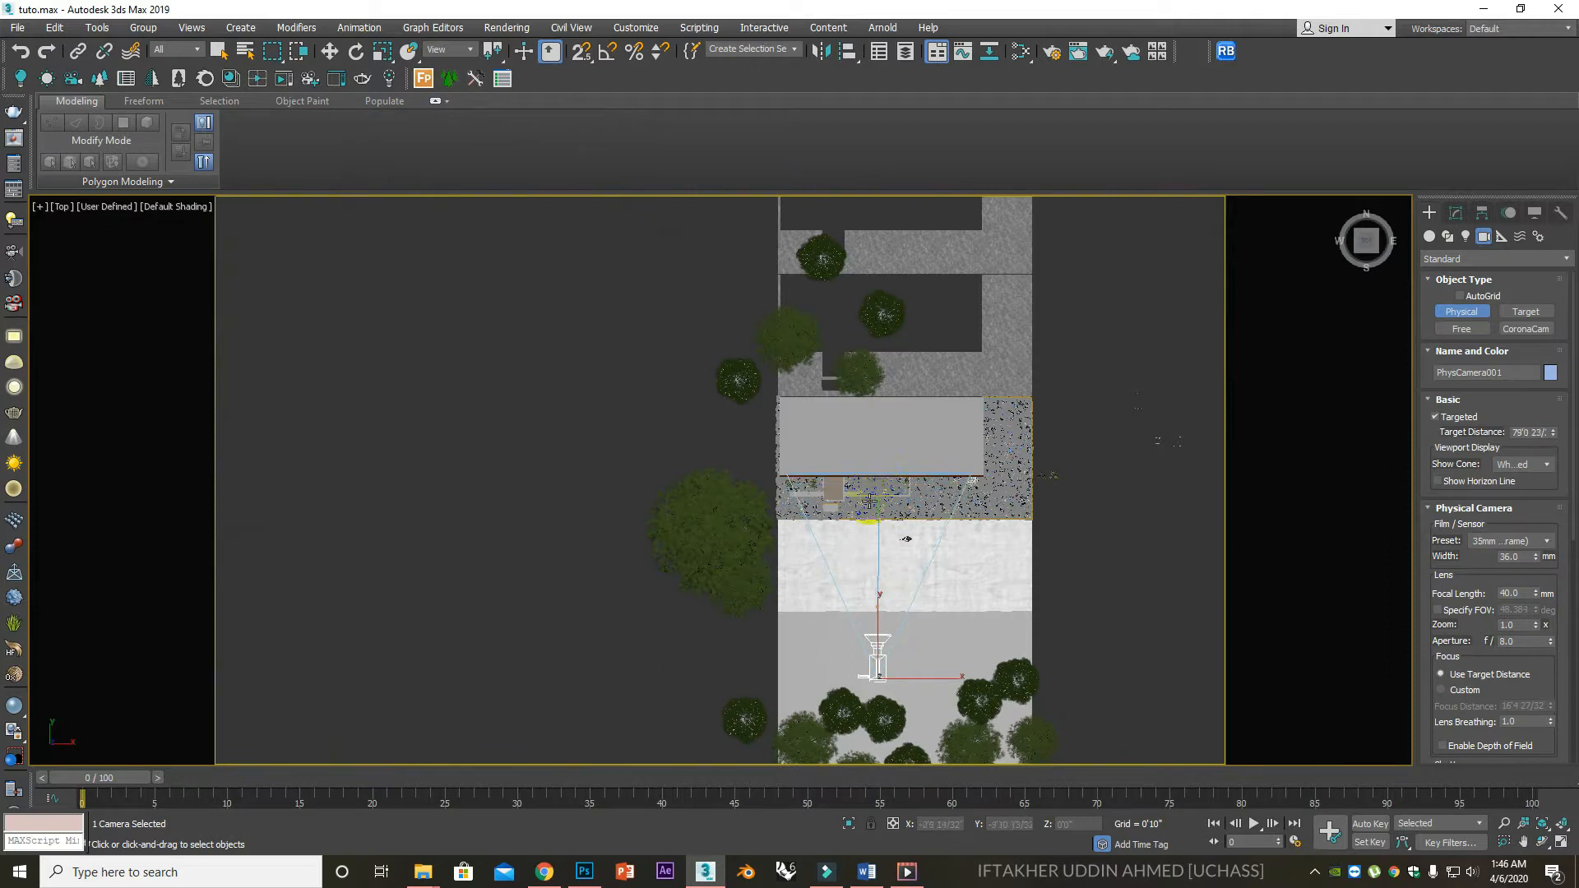
pyautogui.rightClick(871, 501)
pyautogui.press('c')
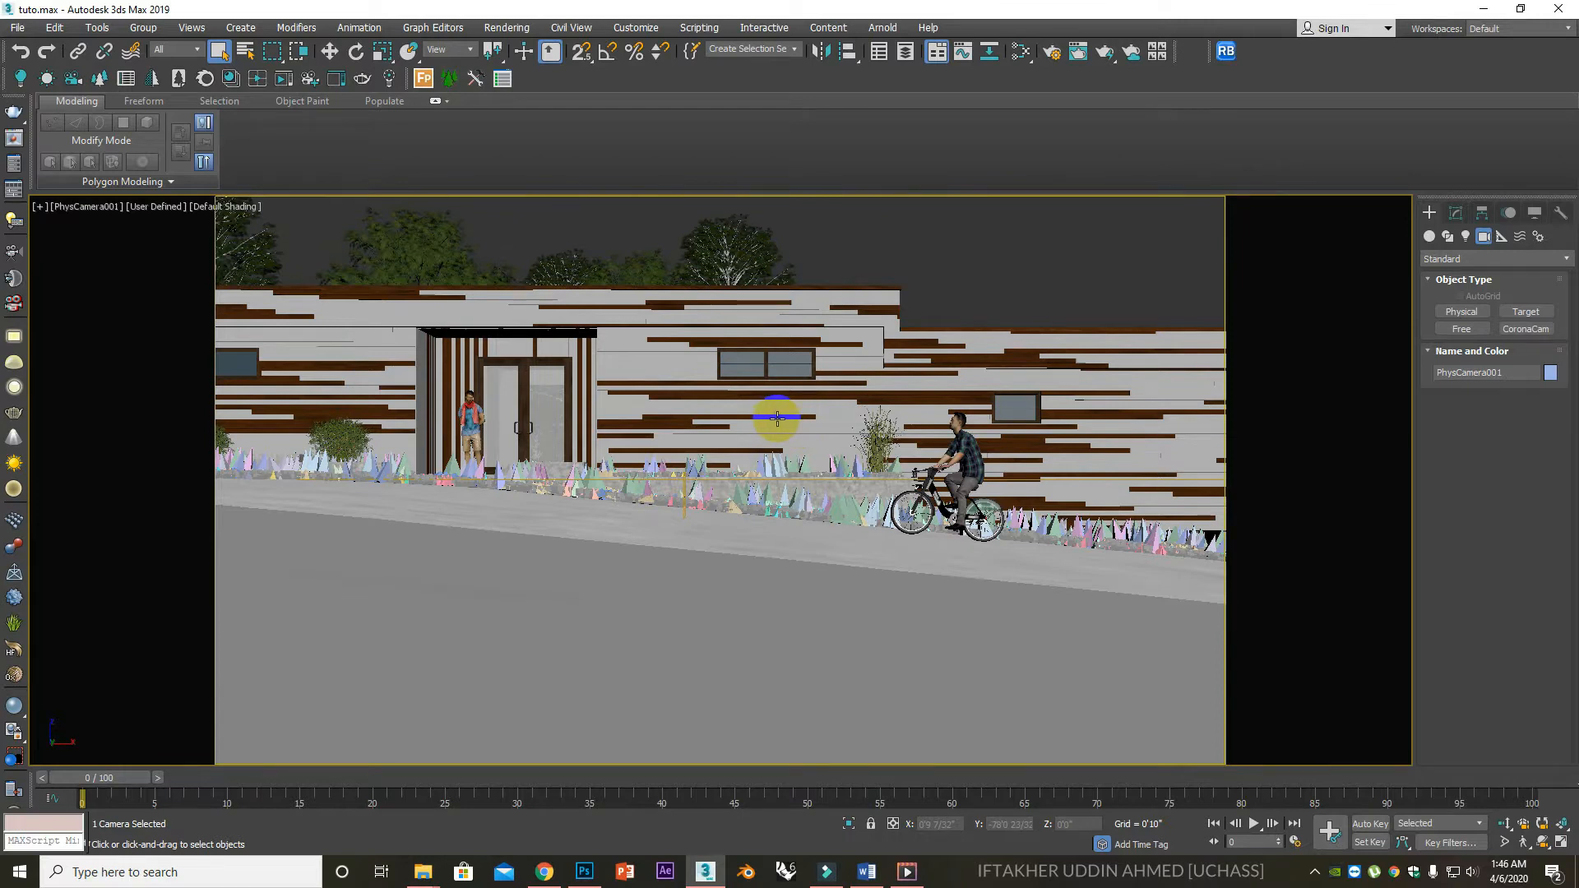
# Reframe the camera with Walk Through, moving it closer and tilting it up to show the facade and trees.
pyautogui.click(1523, 842)
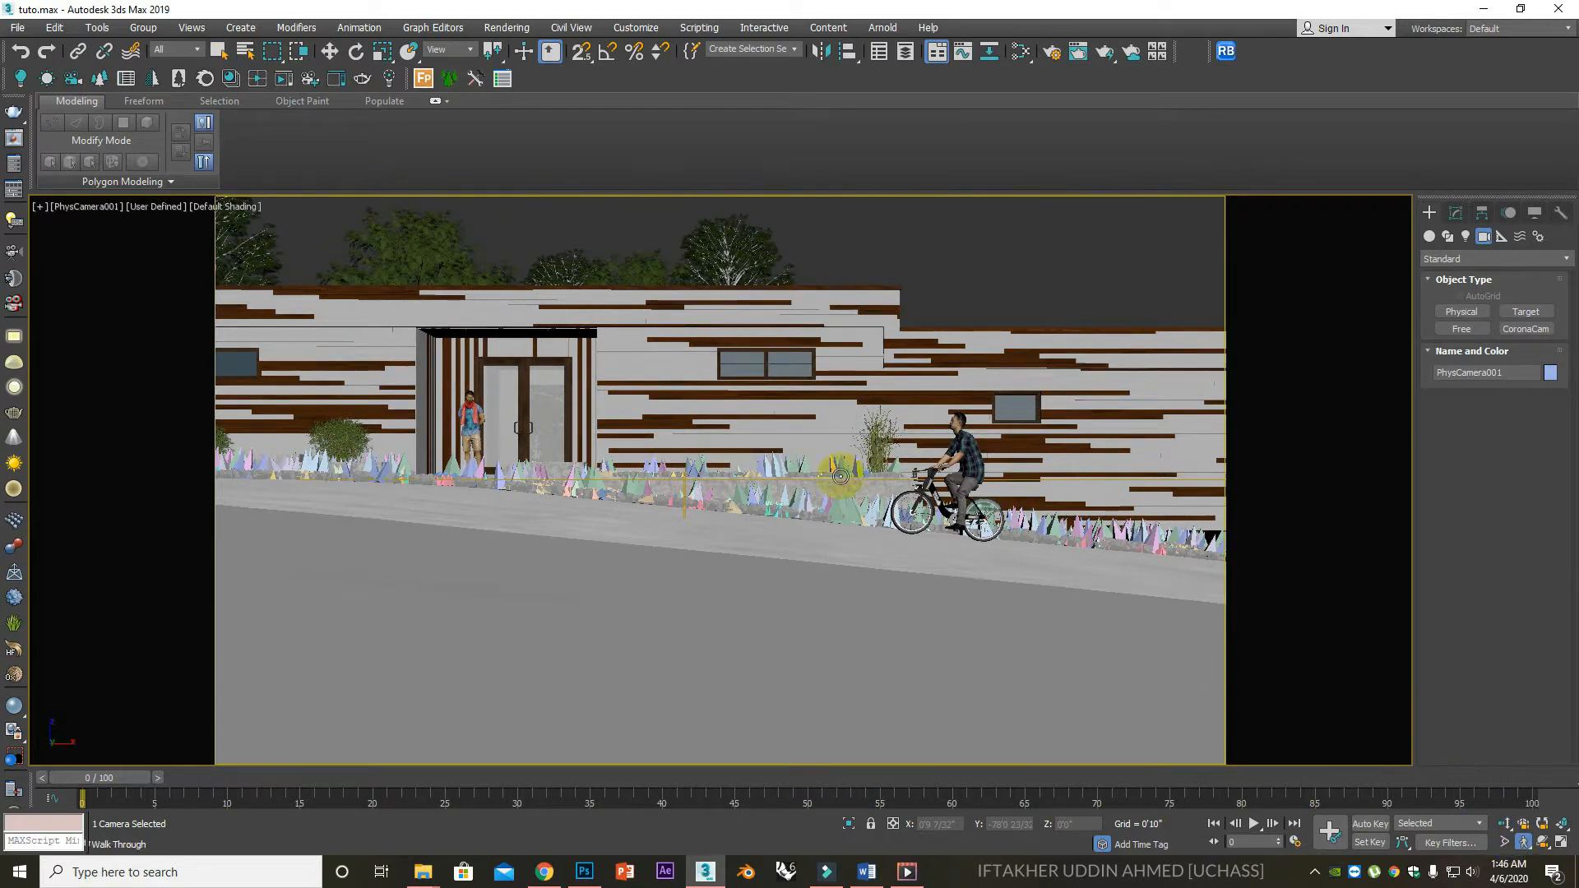
pyautogui.press('Up')
pyautogui.press('Up')
pyautogui.moveTo(713, 409); pyautogui.dragTo(740, 499, button='middle')
pyautogui.press('Up')
pyautogui.press('Up')
pyautogui.press('Up')
pyautogui.press('Up')
pyautogui.press('Left')
pyautogui.press('Left')
pyautogui.press('Left')
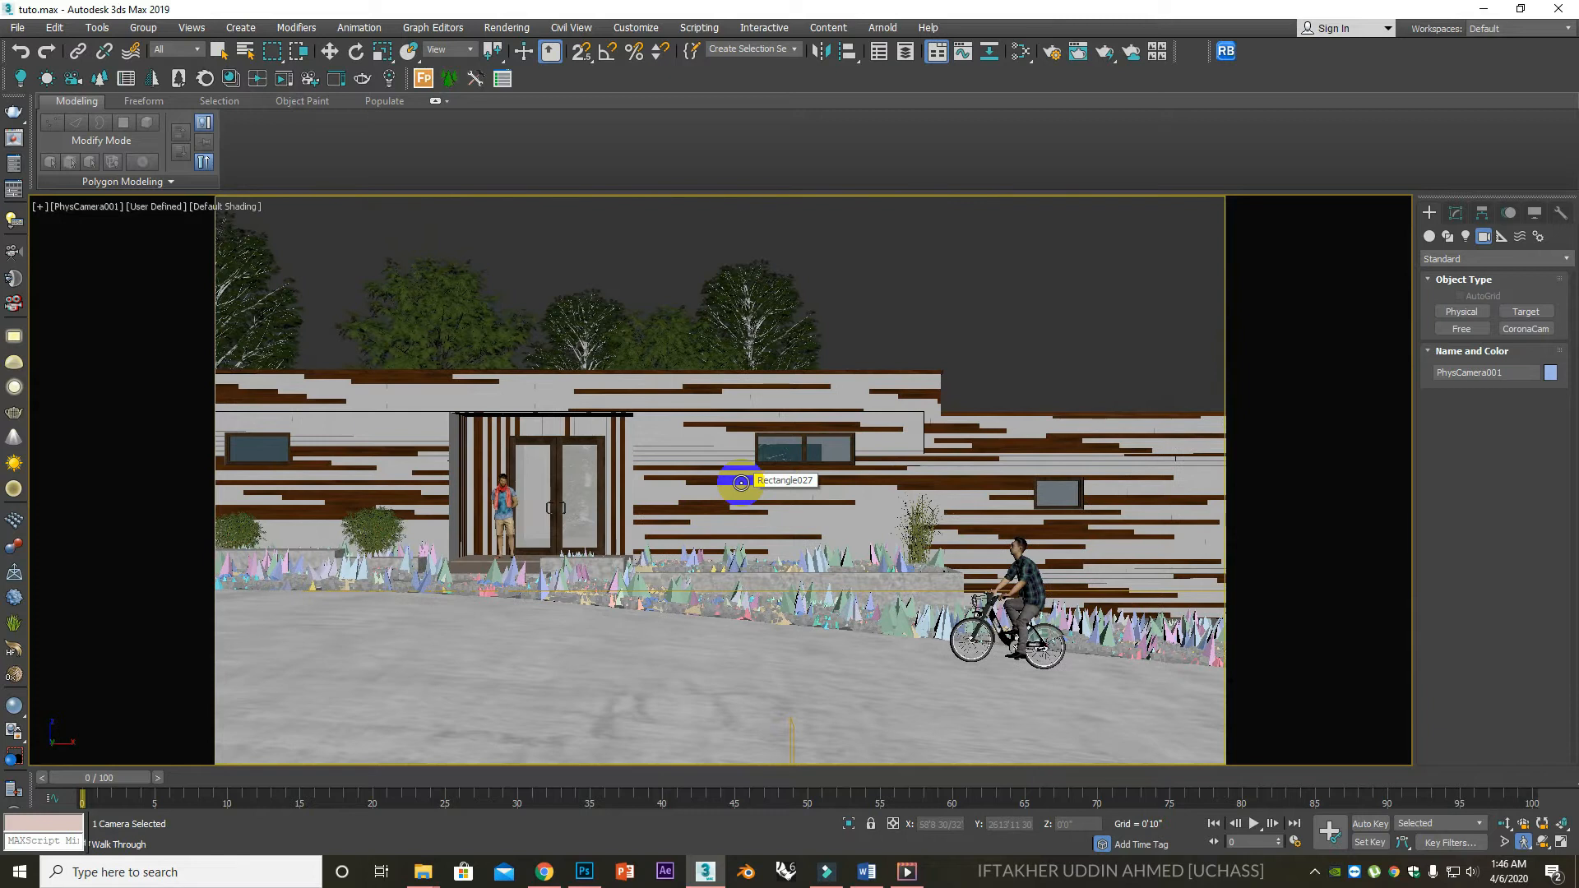
pyautogui.press('q')
pyautogui.click(847, 310)
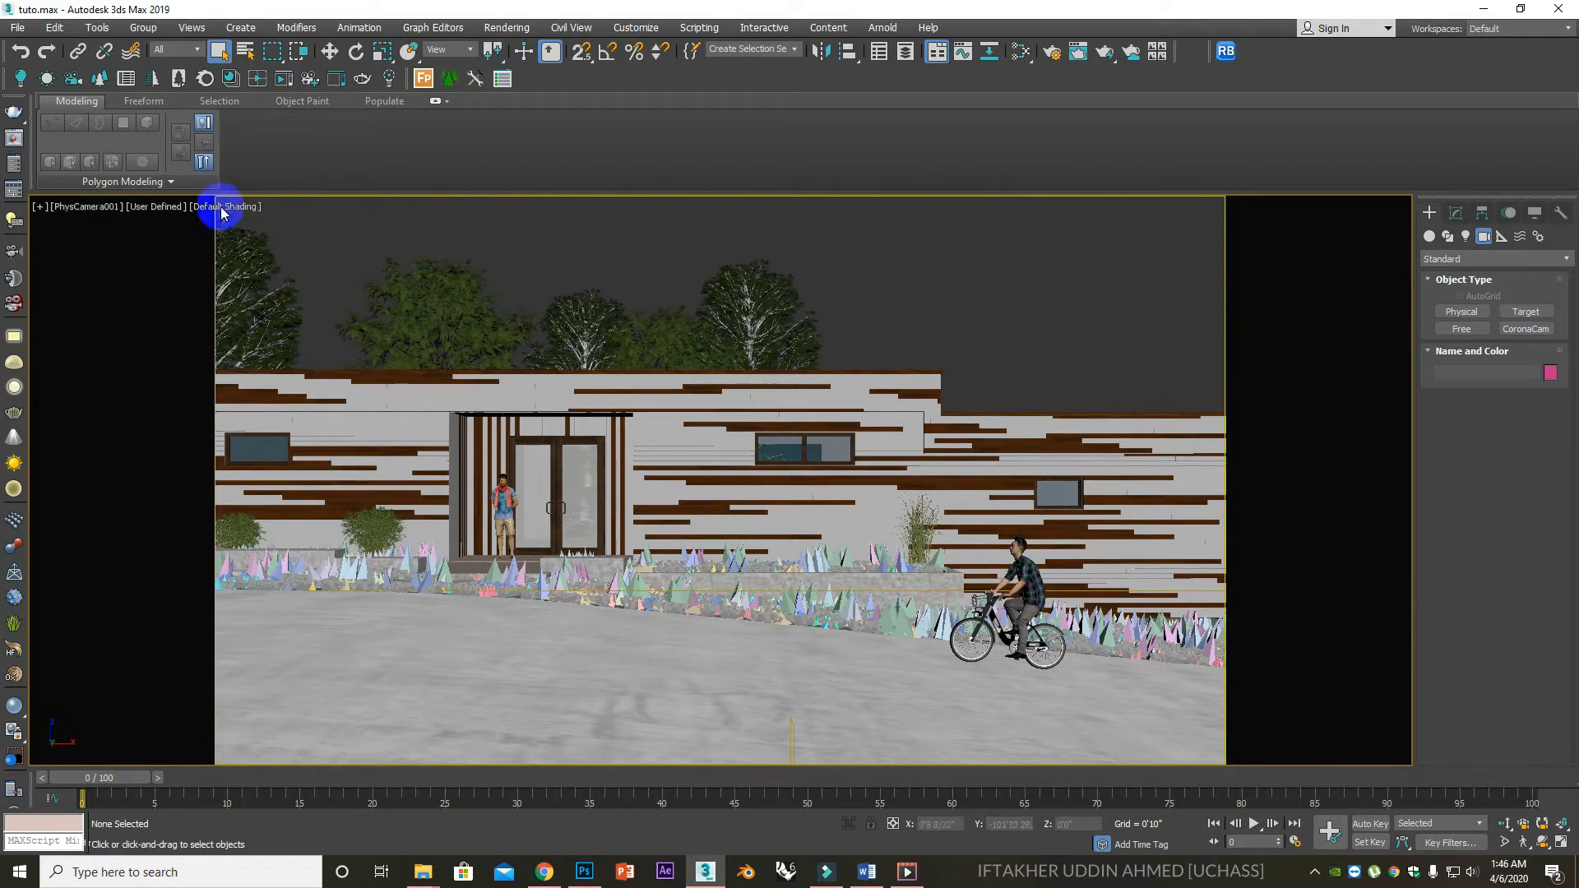
# Select the view's camera and set its focal length to 30 mm.
pyautogui.click(78, 210)
pyautogui.click(184, 515)
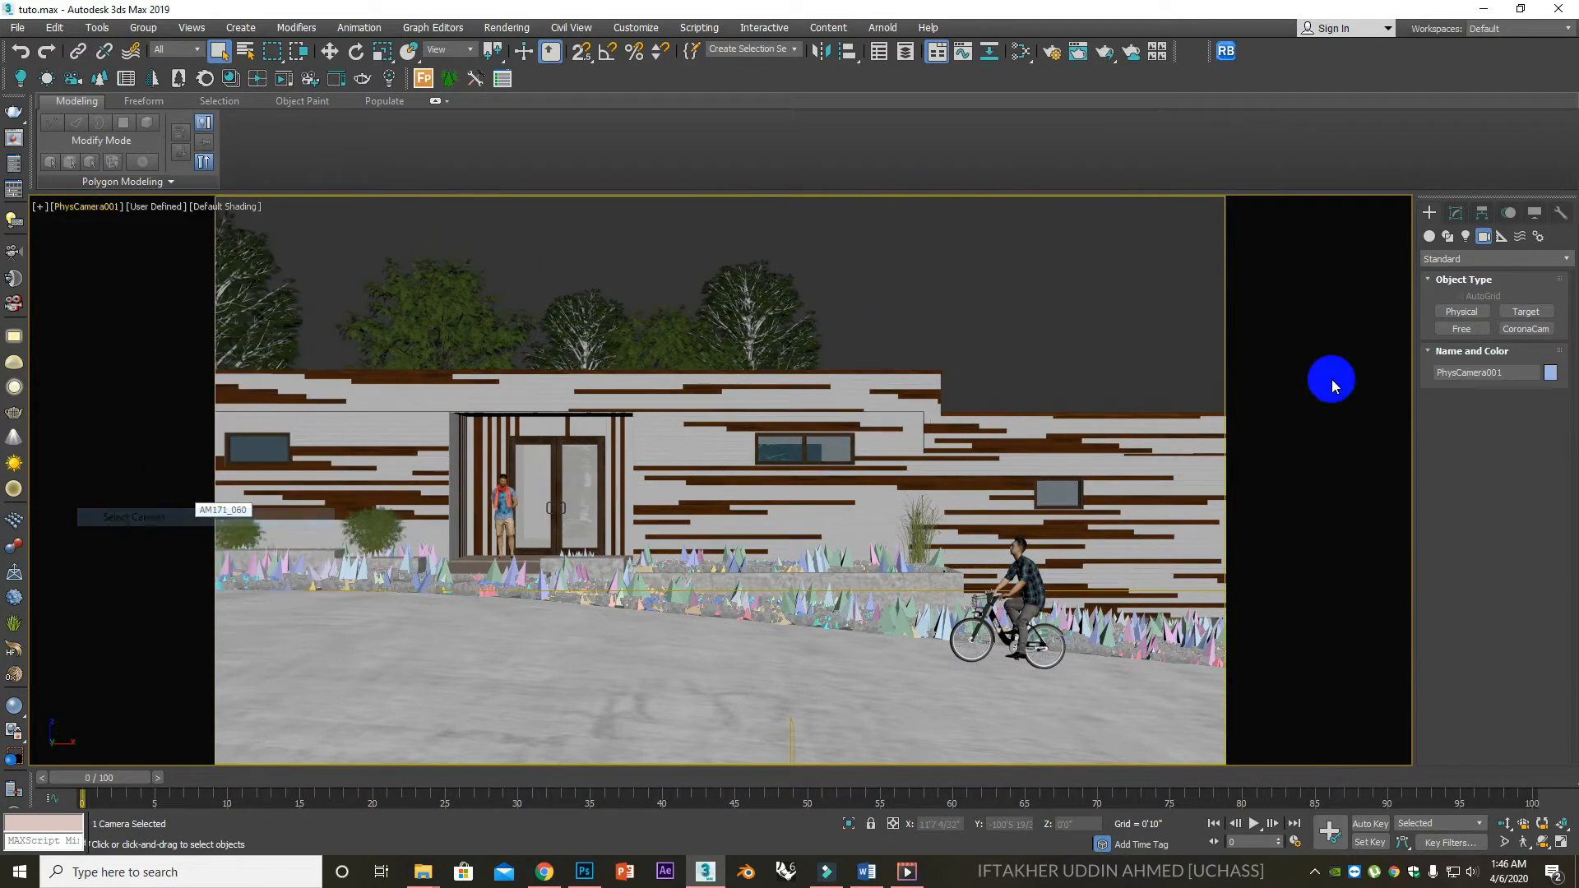
pyautogui.click(1455, 213)
pyautogui.moveTo(1481, 626); pyautogui.dragTo(1531, 569)
pyautogui.write('30')
pyautogui.press('Return')
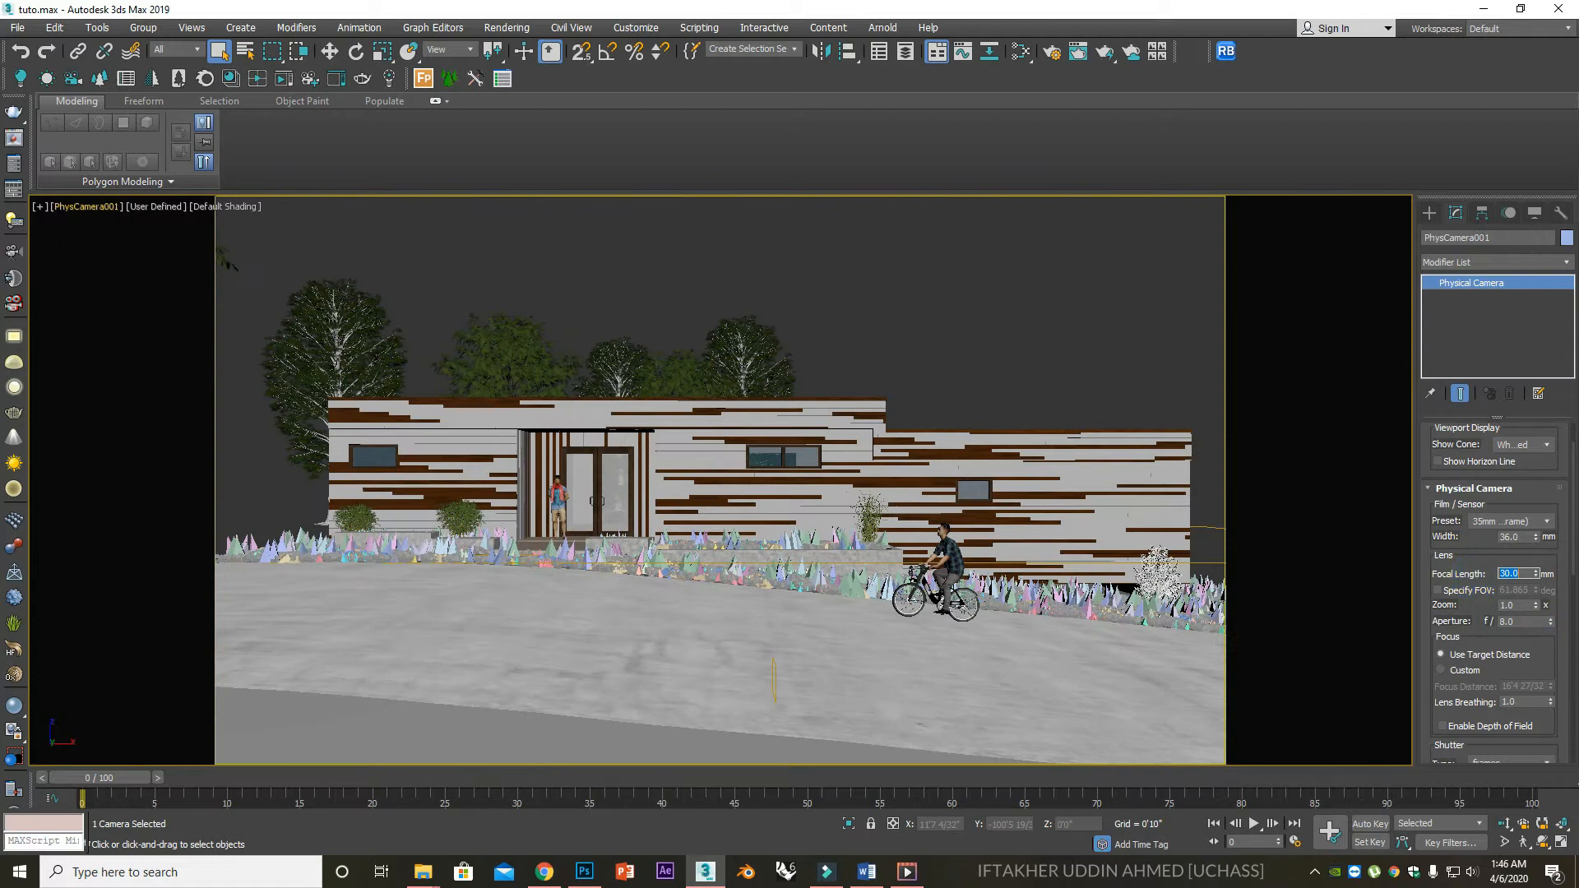
# Walk the camera slightly closer to the building and set its focal length to 35 mm.
pyautogui.click(1524, 844)
pyautogui.press('w')
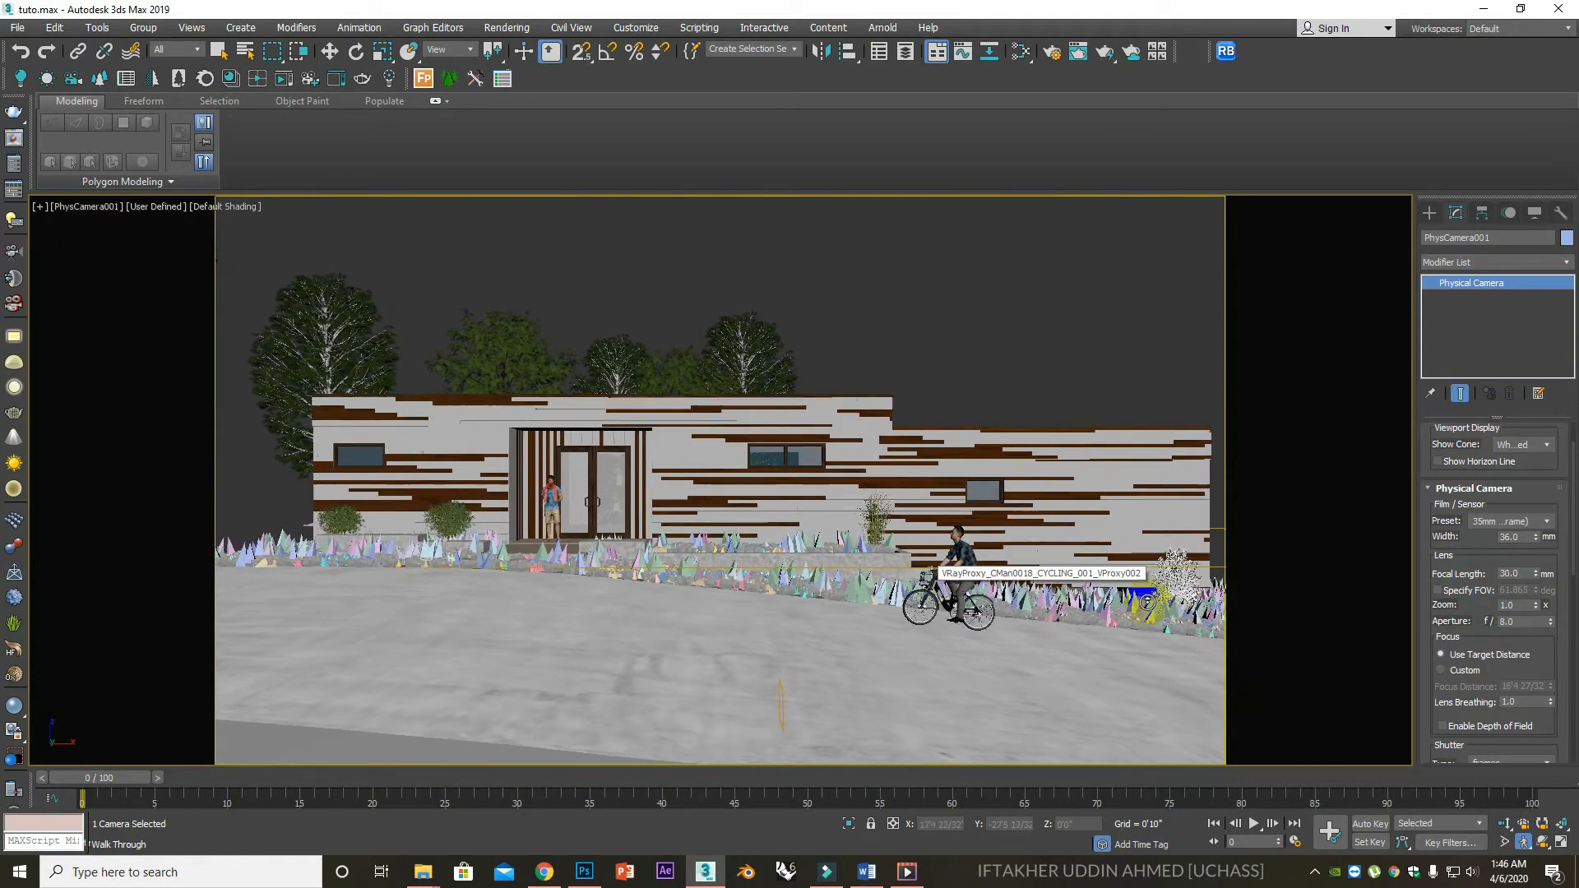
pyautogui.click(1471, 573)
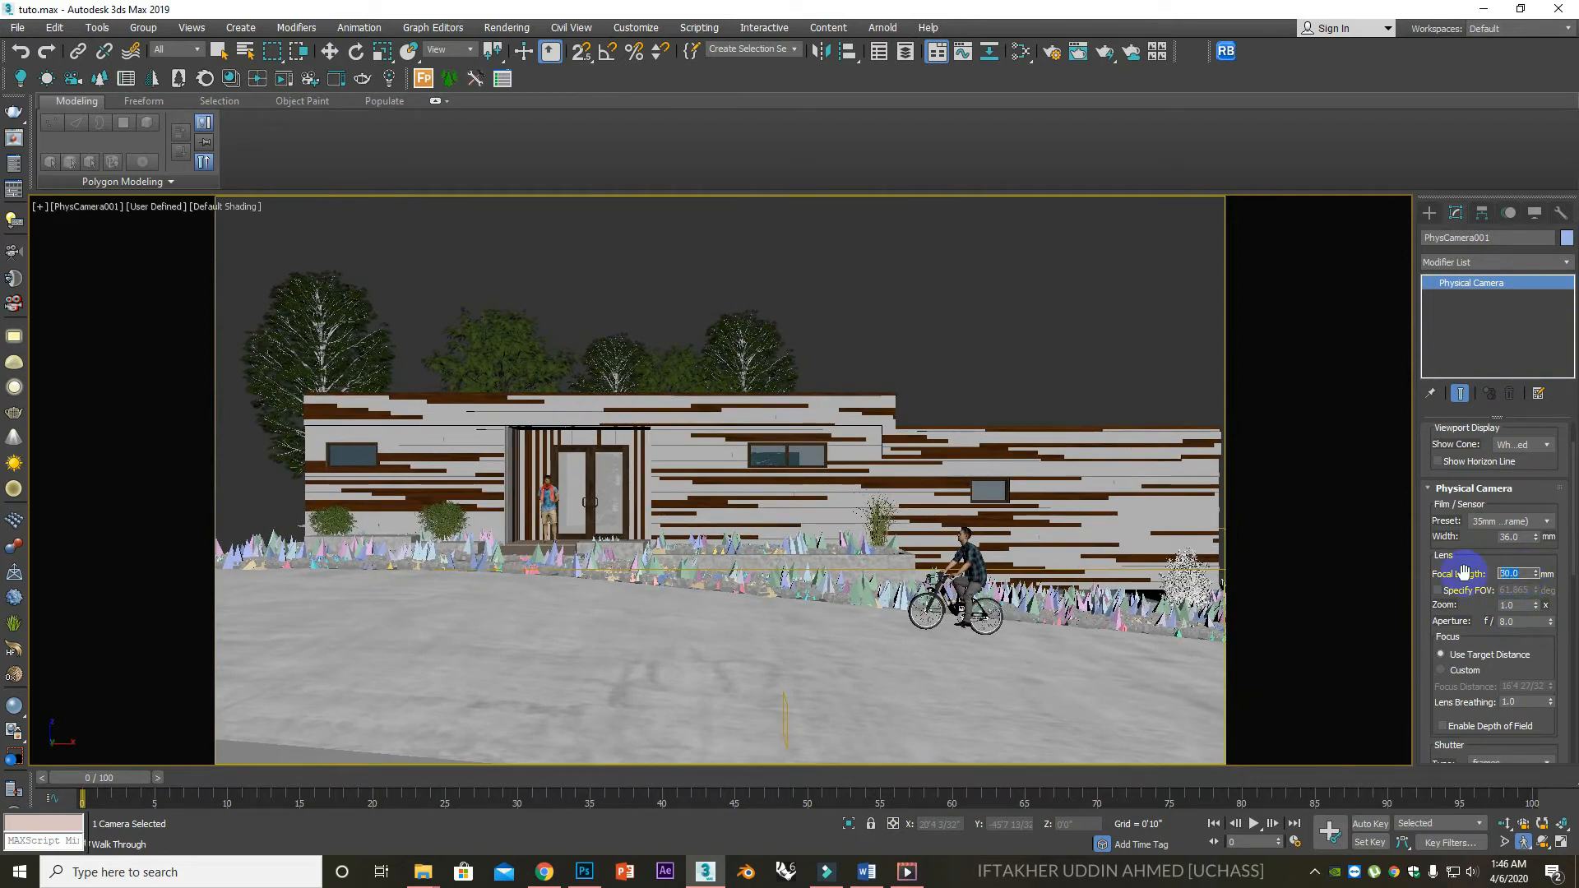
pyautogui.write('35')
pyautogui.press('Return')
# Walk the camera forward and sideways to frame the entrance and the cyclist.
pyautogui.click(921, 561)
pyautogui.press('w')
pyautogui.press('d')
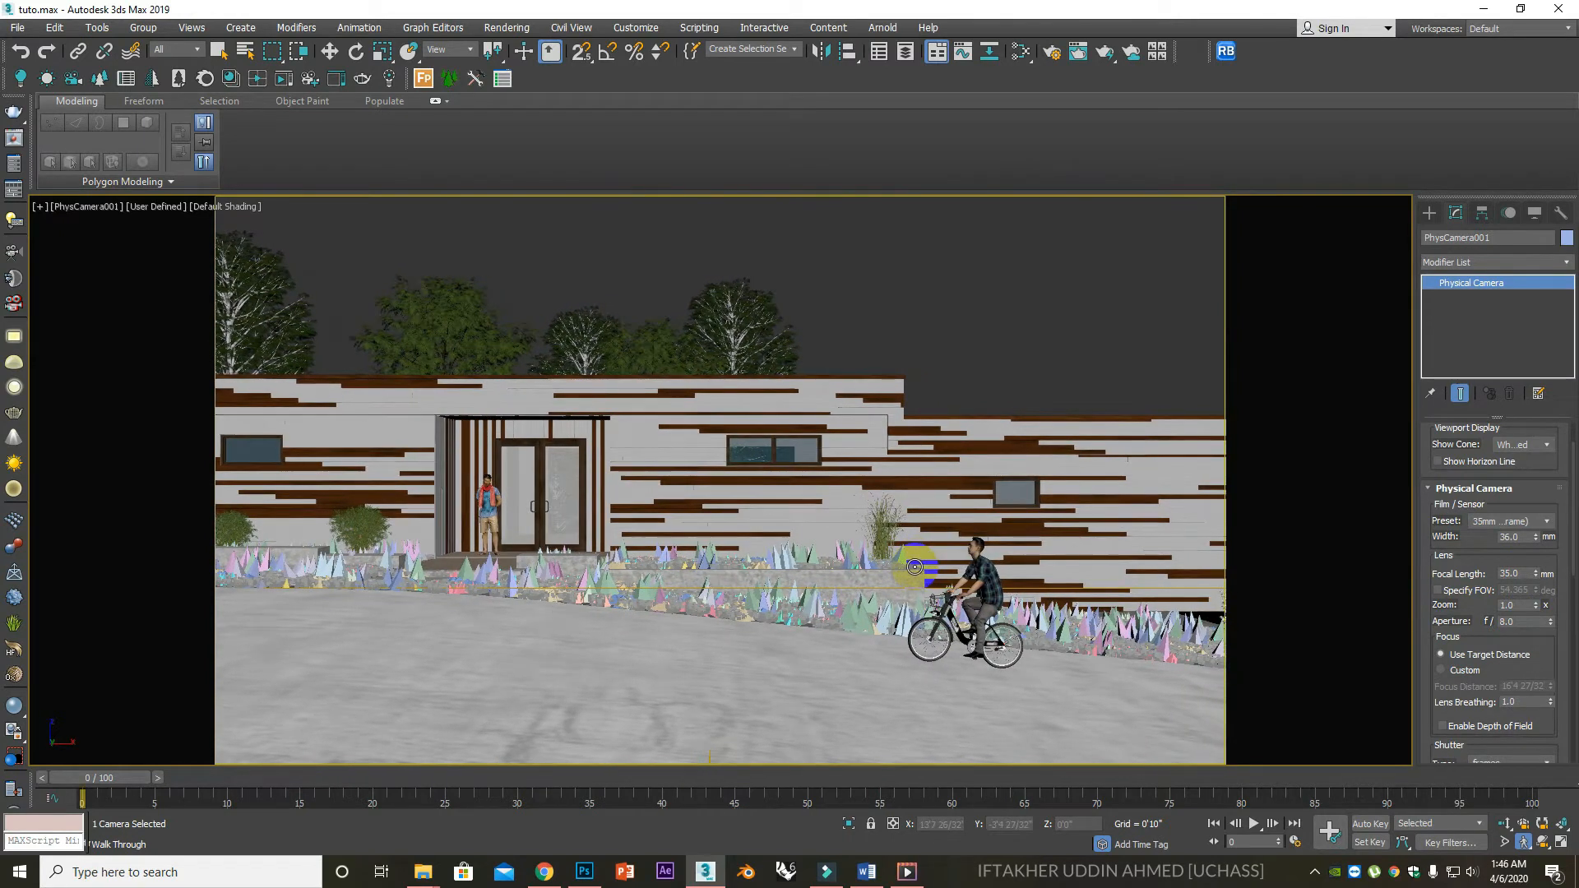
pyautogui.press('Escape')
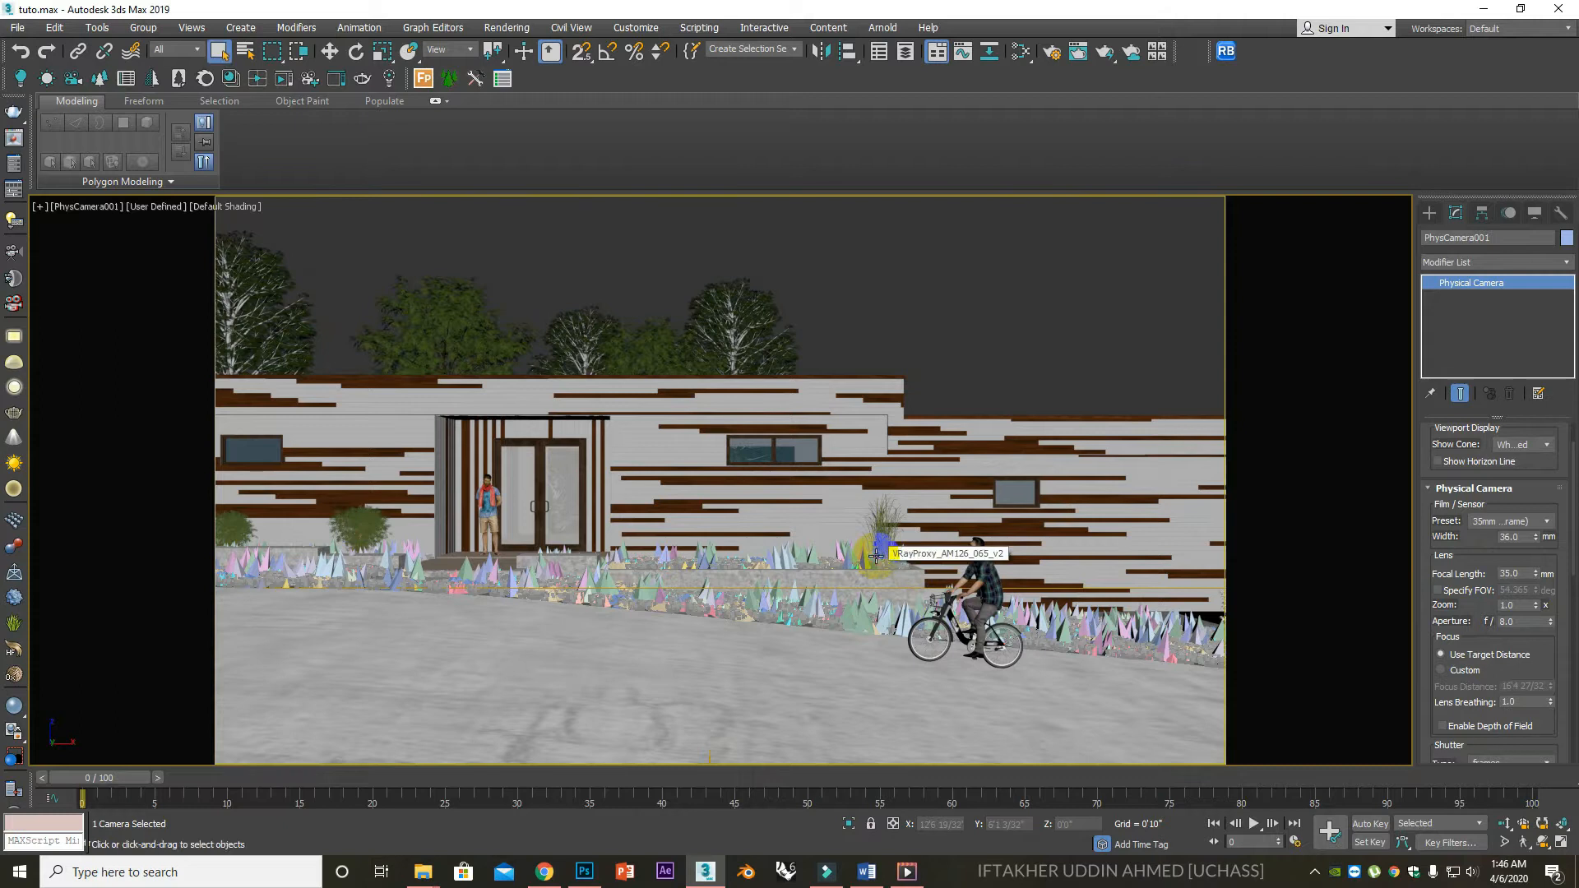
# Enable Auto Vertical Tilt Correction in the camera's perspective control.
pyautogui.moveTo(1443, 545); pyautogui.dragTo(1459, 218)
pyautogui.click(1510, 719)
pyautogui.scroll(-3, 1445, 633)
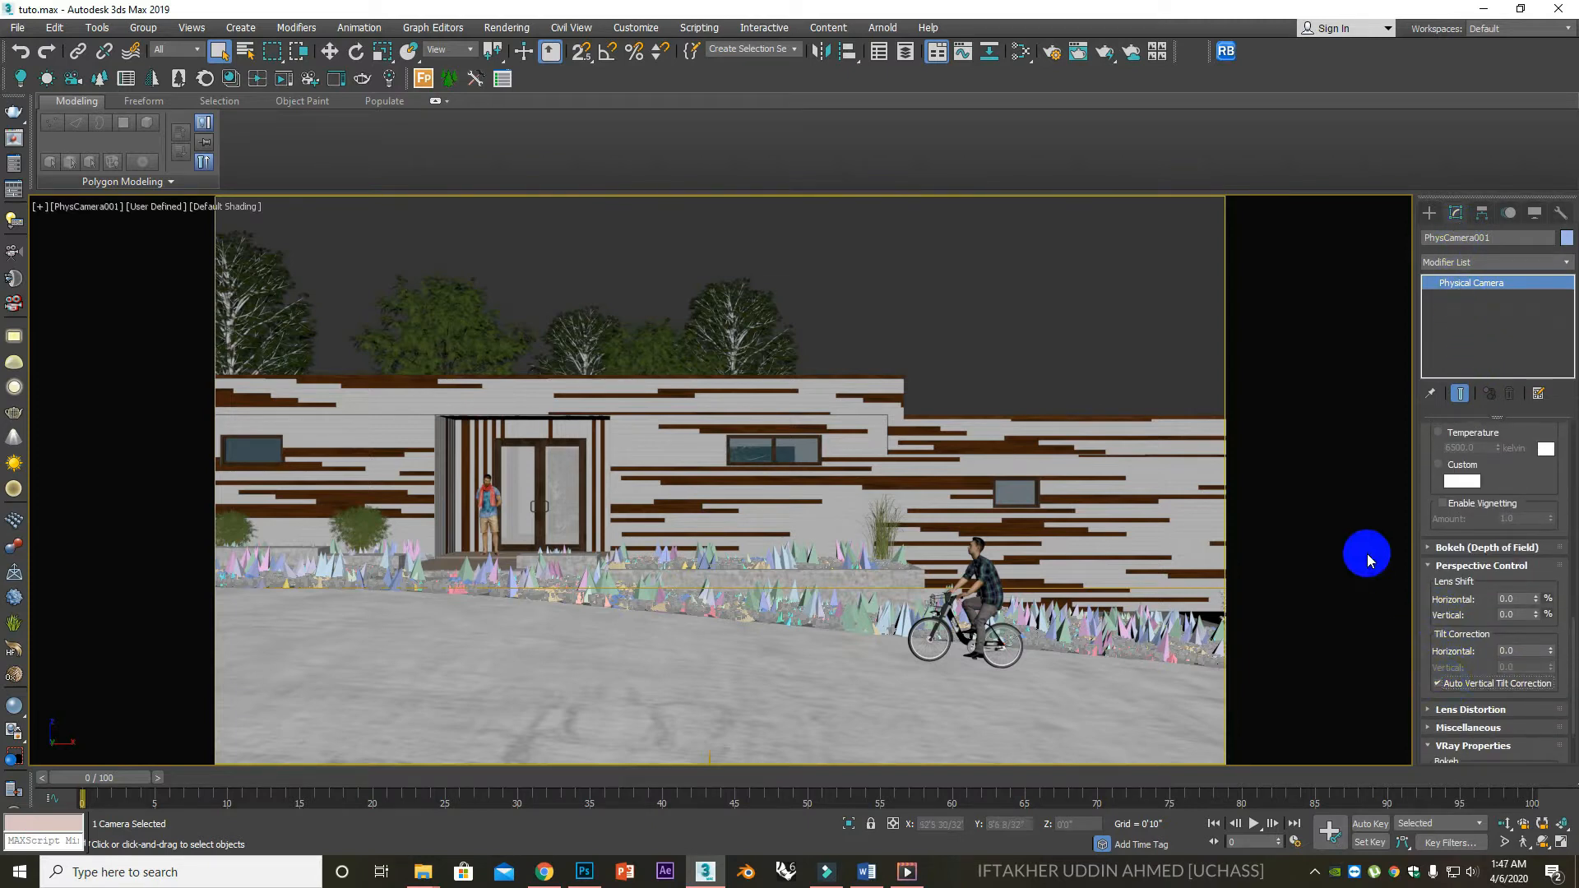
# Set the camera's target exposure gain to 5.0 EV and deselect the camera.
pyautogui.moveTo(1571, 652); pyautogui.dragTo(1567, 538)
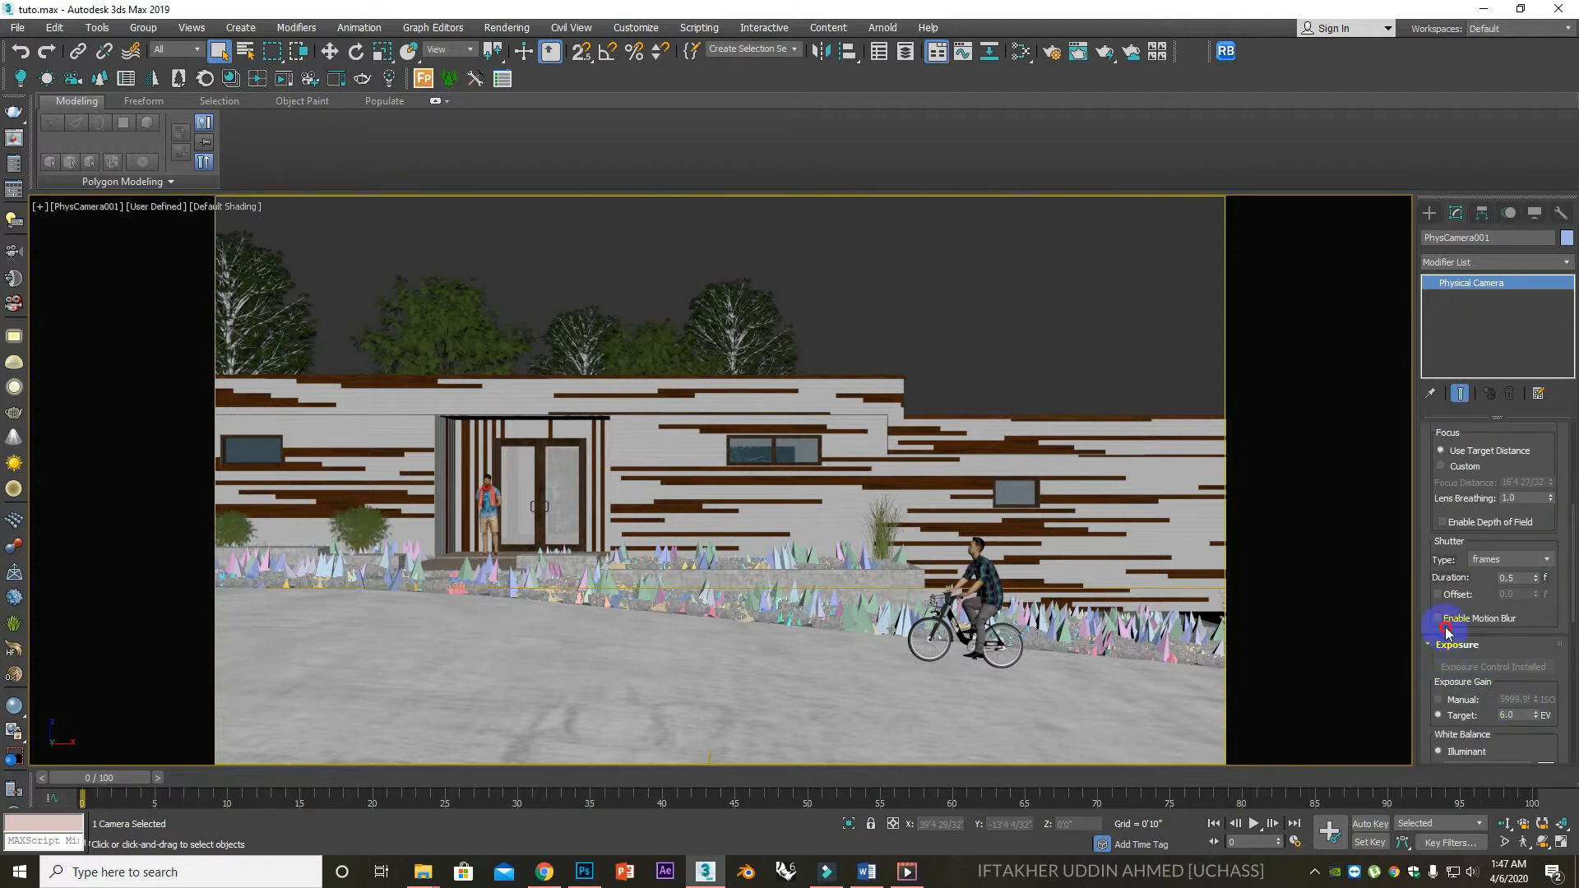
pyautogui.moveTo(1428, 678); pyautogui.dragTo(1427, 636)
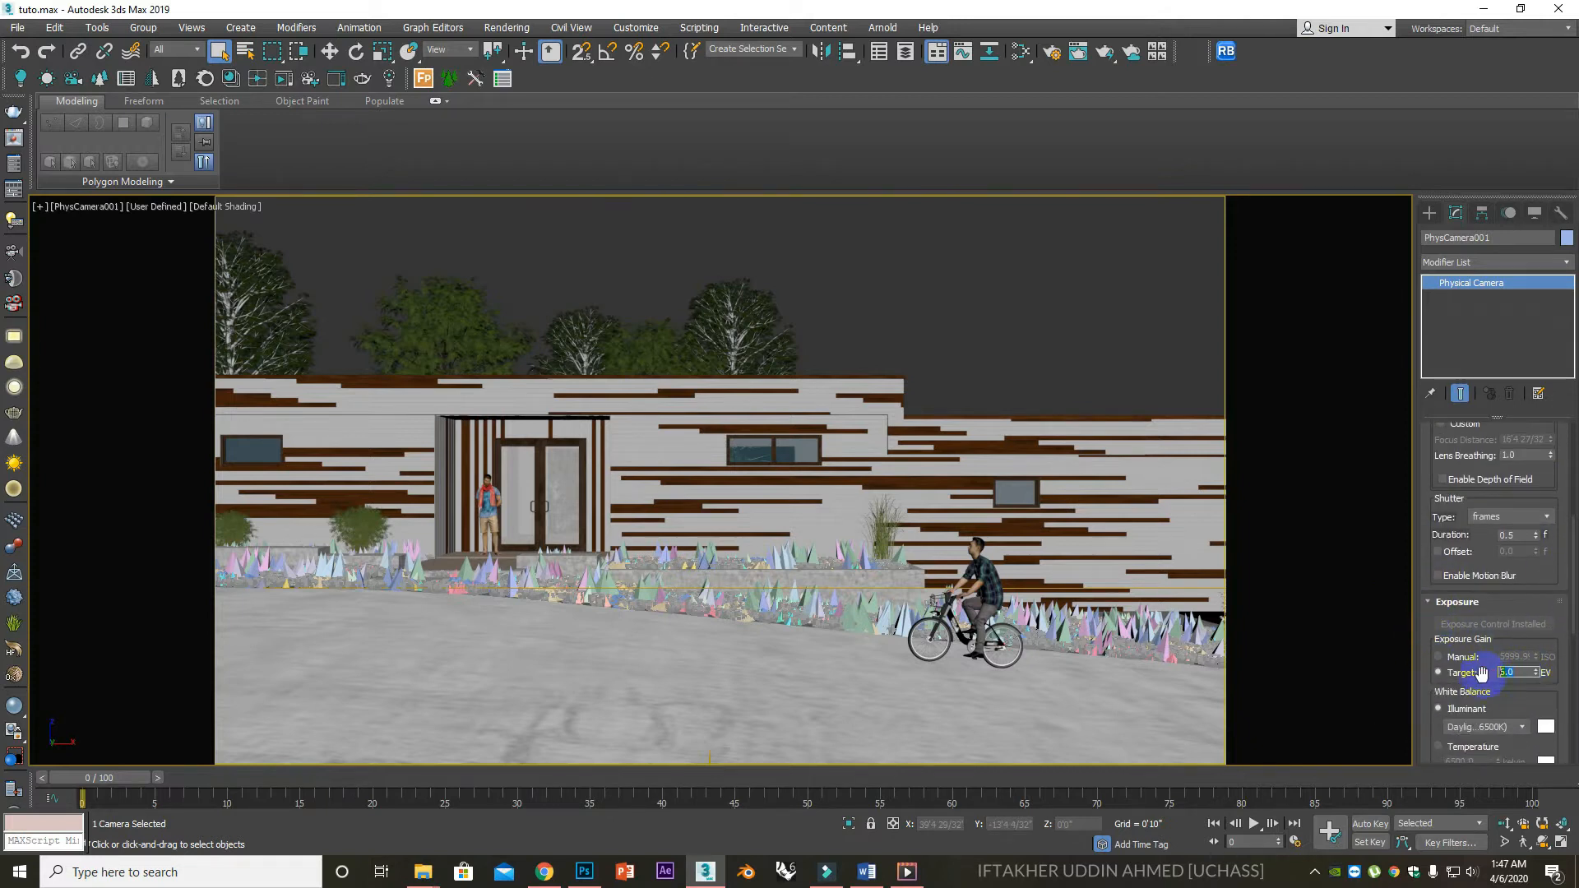
pyautogui.click(1310, 264)
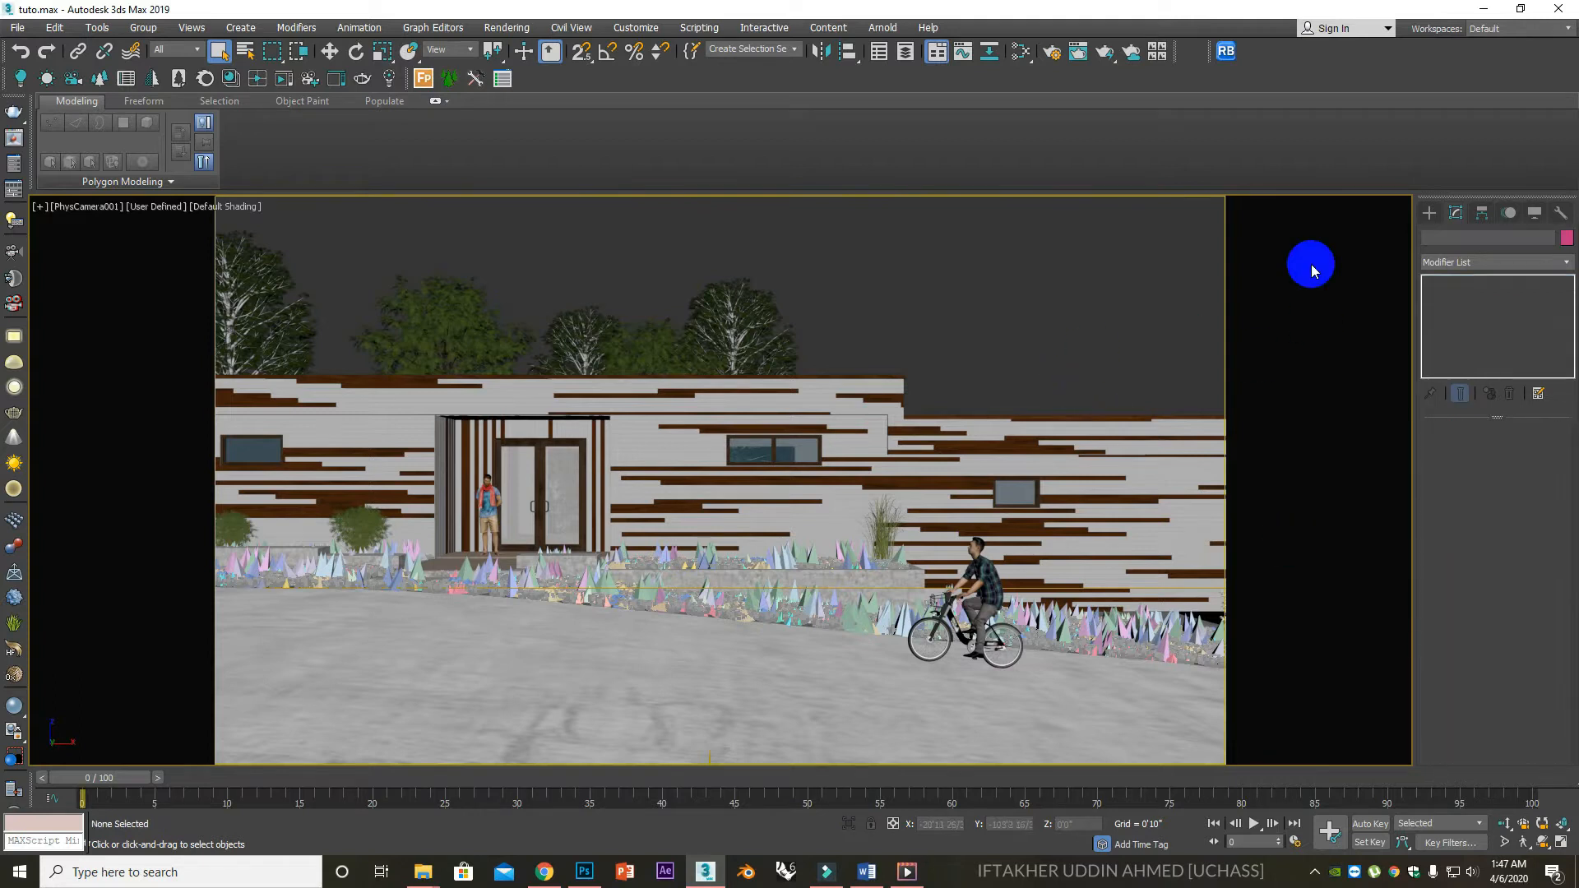
# Create a VRayLight of type Dome in the Top view, placed on the pavement in front of the building.
pyautogui.click(1429, 213)
pyautogui.click(1466, 236)
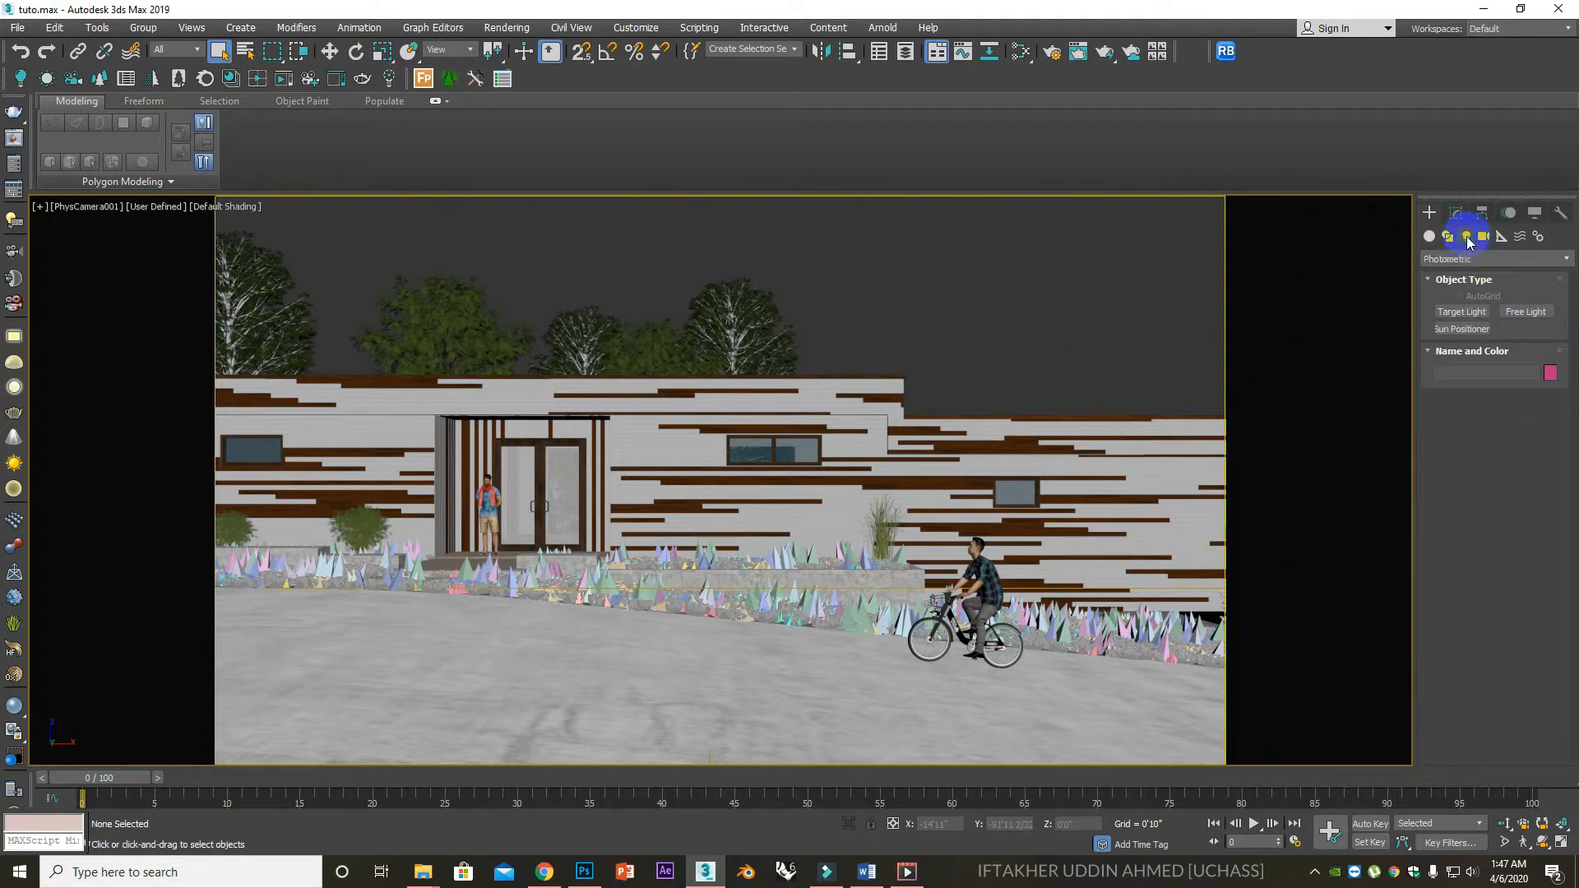
pyautogui.click(1468, 259)
pyautogui.click(1454, 321)
pyautogui.click(1461, 312)
pyautogui.click(1518, 421)
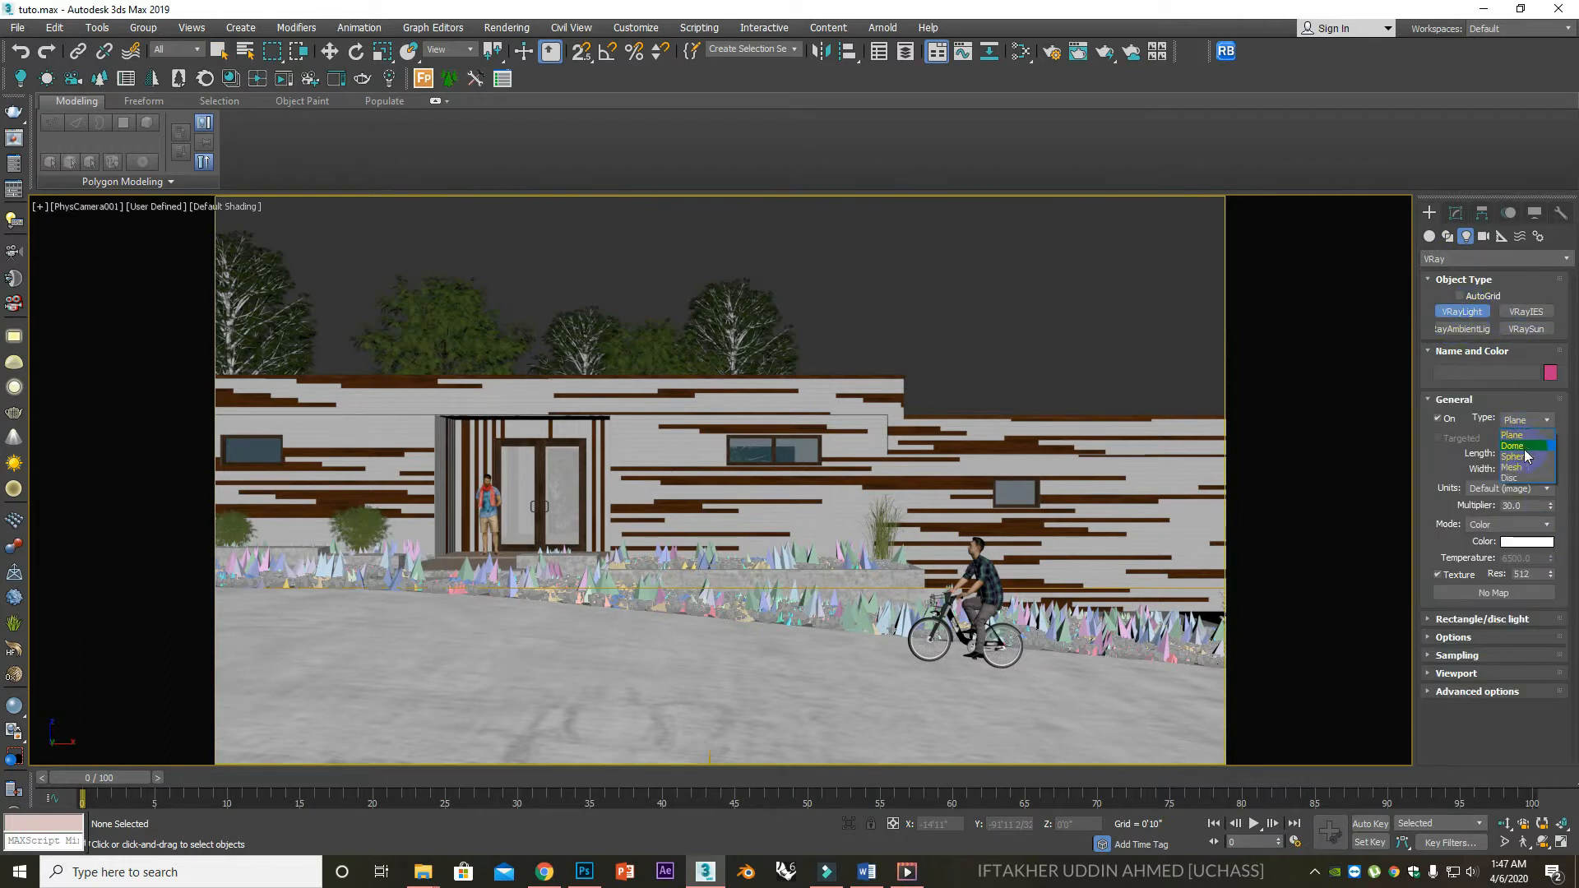
pyautogui.click(1511, 446)
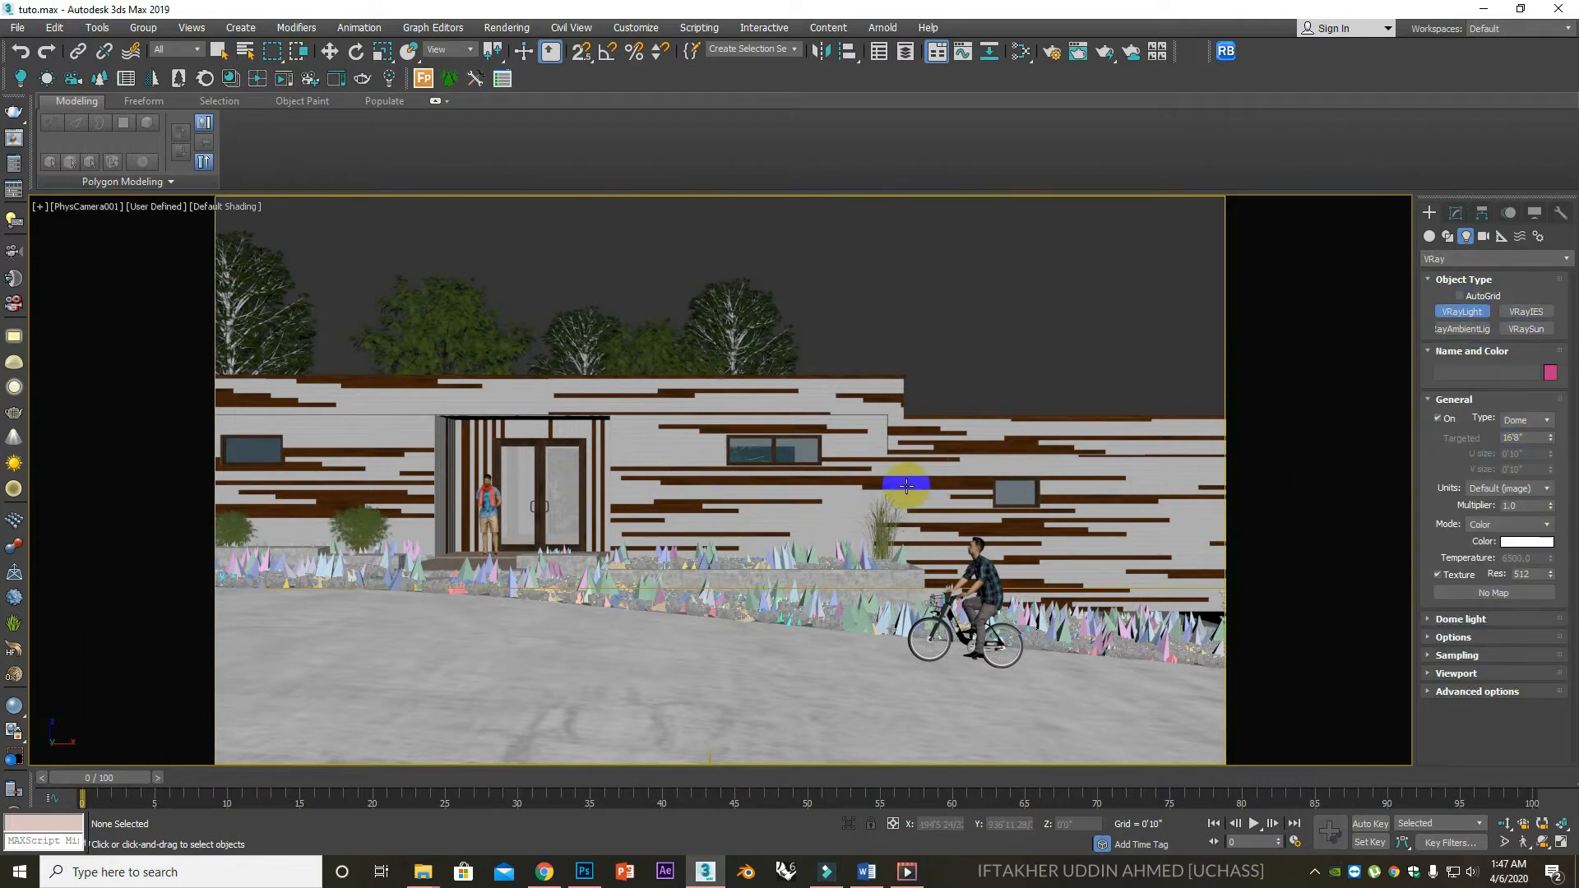
pyautogui.press('t')
pyautogui.scroll(-1, 885, 486)
pyautogui.scroll(3, 1056, 523)
pyautogui.moveTo(1001, 530); pyautogui.dragTo(978, 530, button='middle')
pyautogui.moveTo(963, 521); pyautogui.dragTo(1008, 518)
pyautogui.rightClick(1014, 509)
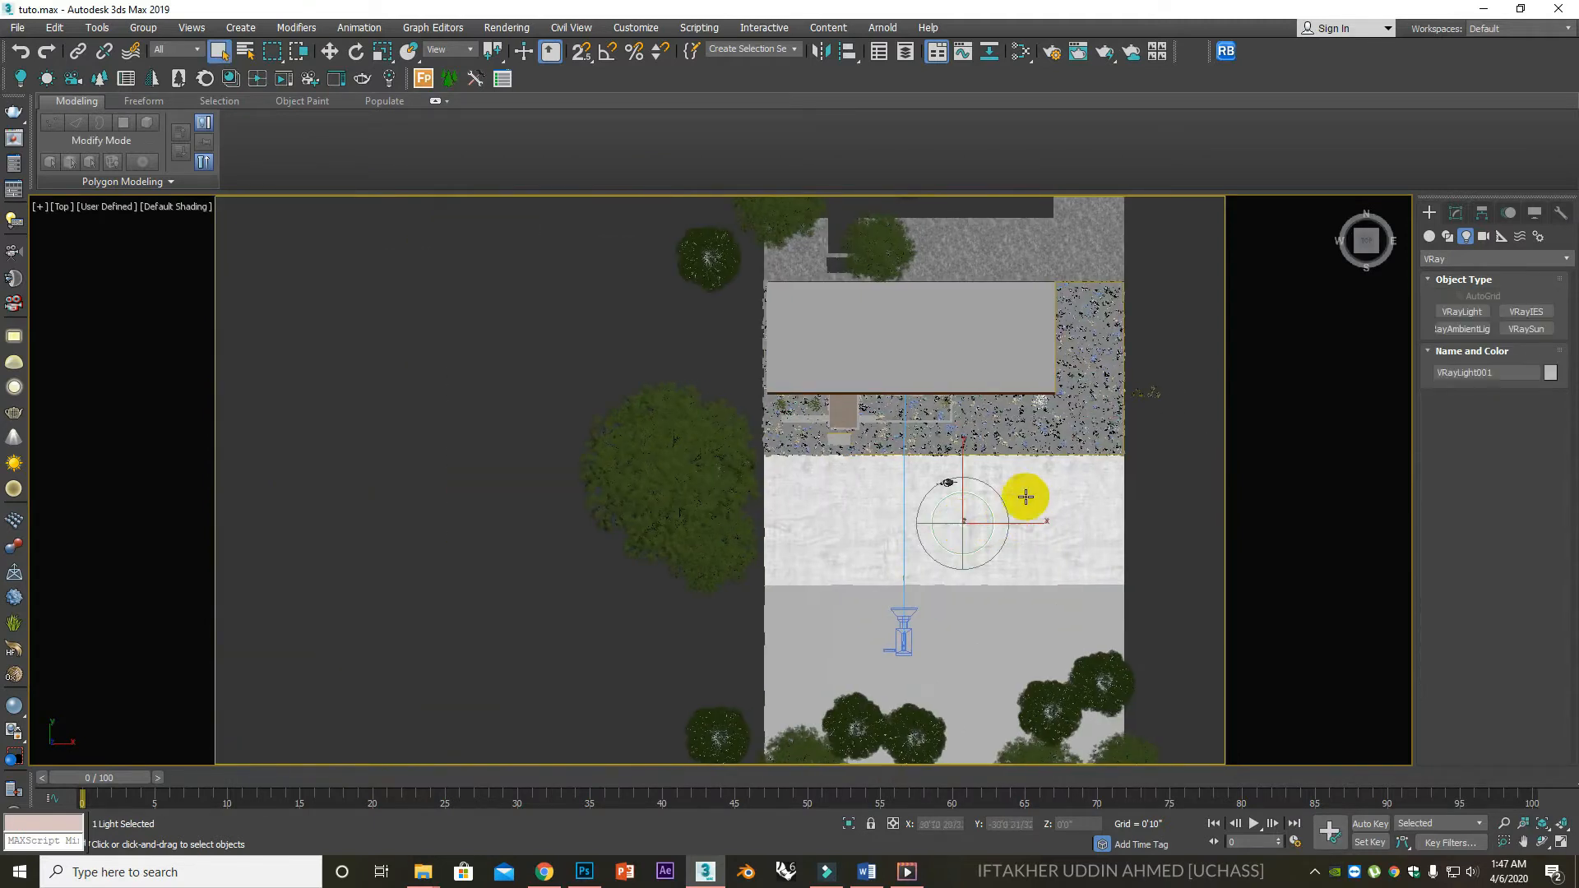
pyautogui.keyDown('alt'); pyautogui.moveTo(1006, 509); pyautogui.dragTo(1261, 395, button='middle'); pyautogui.keyUp('alt')
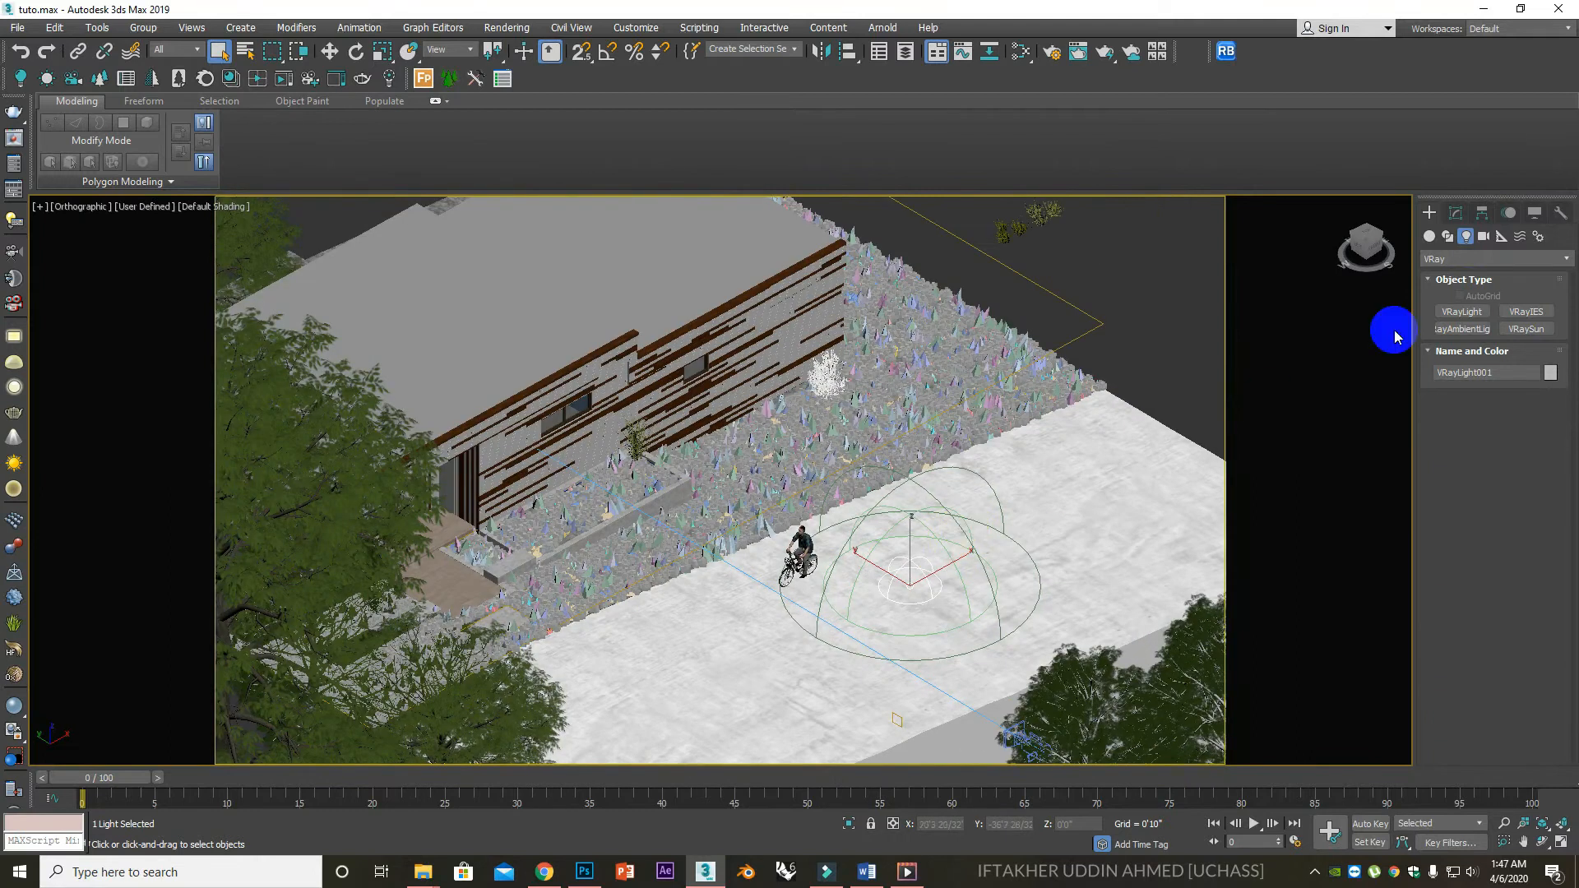
# Assign a VRayHDRI map to the dome light's texture and load the "1433 Sun Blue Sky lower horizon" HDR image.
pyautogui.click(1455, 212)
pyautogui.click(1437, 607)
pyautogui.click(1453, 624)
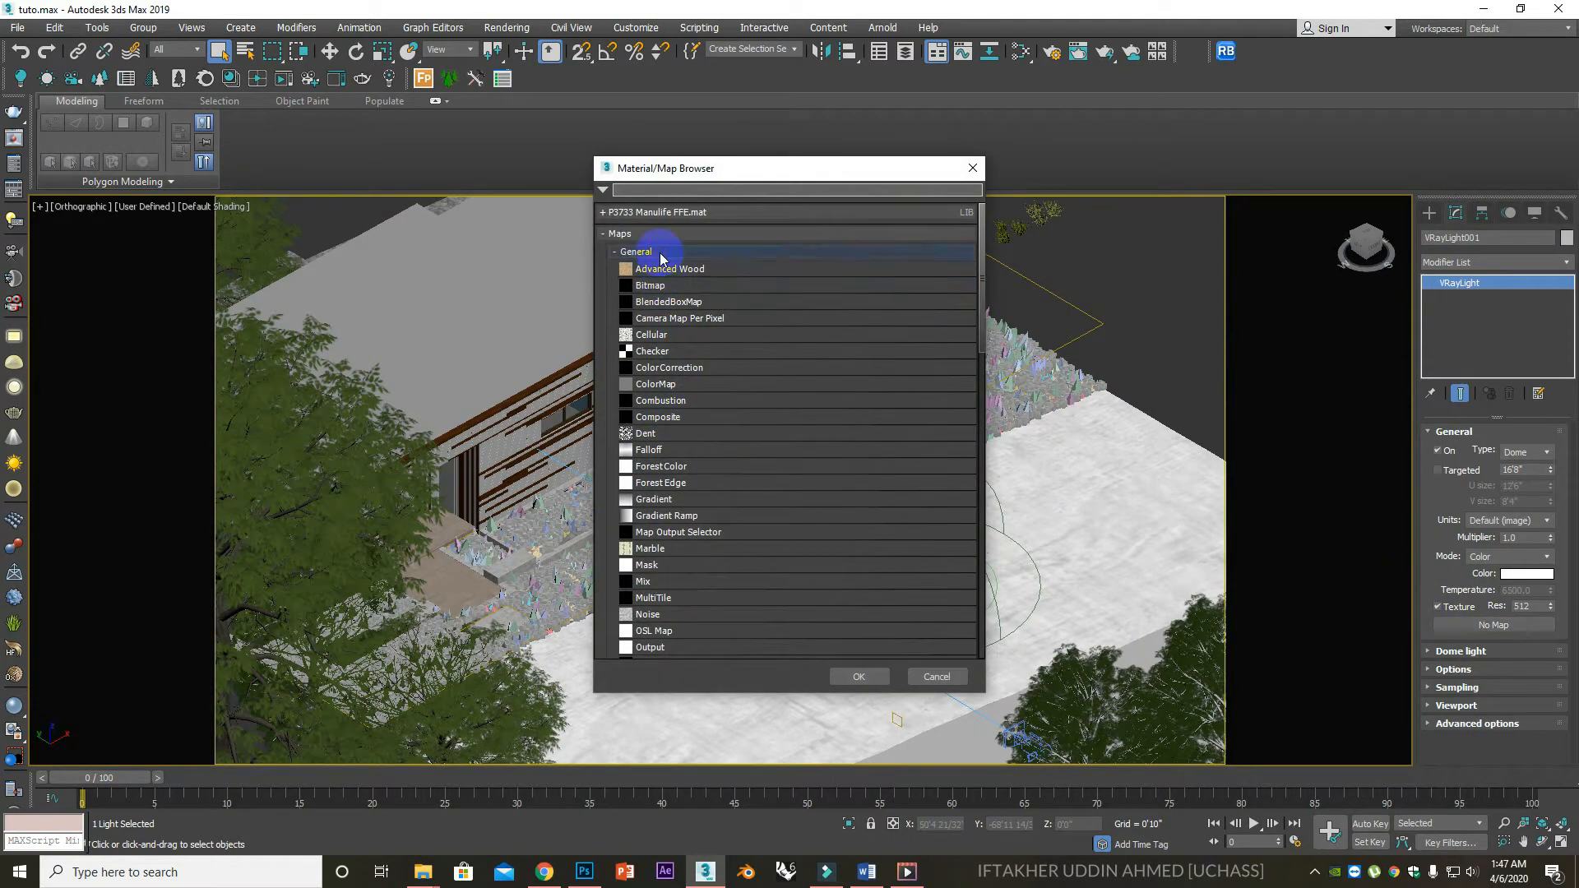
pyautogui.click(658, 253)
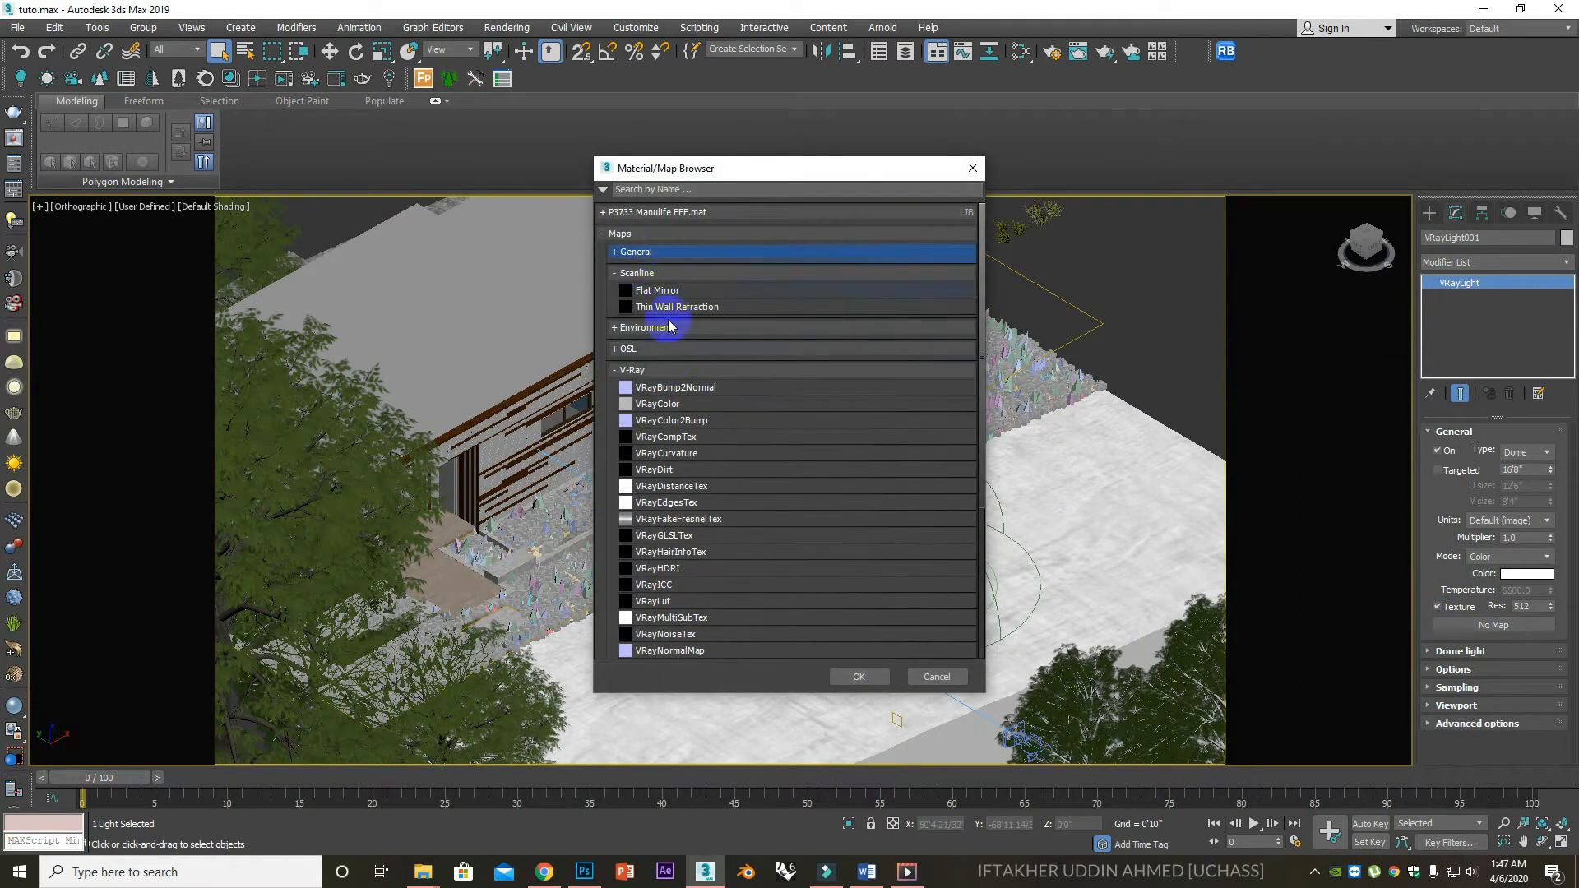
pyautogui.scroll(-1, 692, 518)
pyautogui.doubleClick(671, 531)
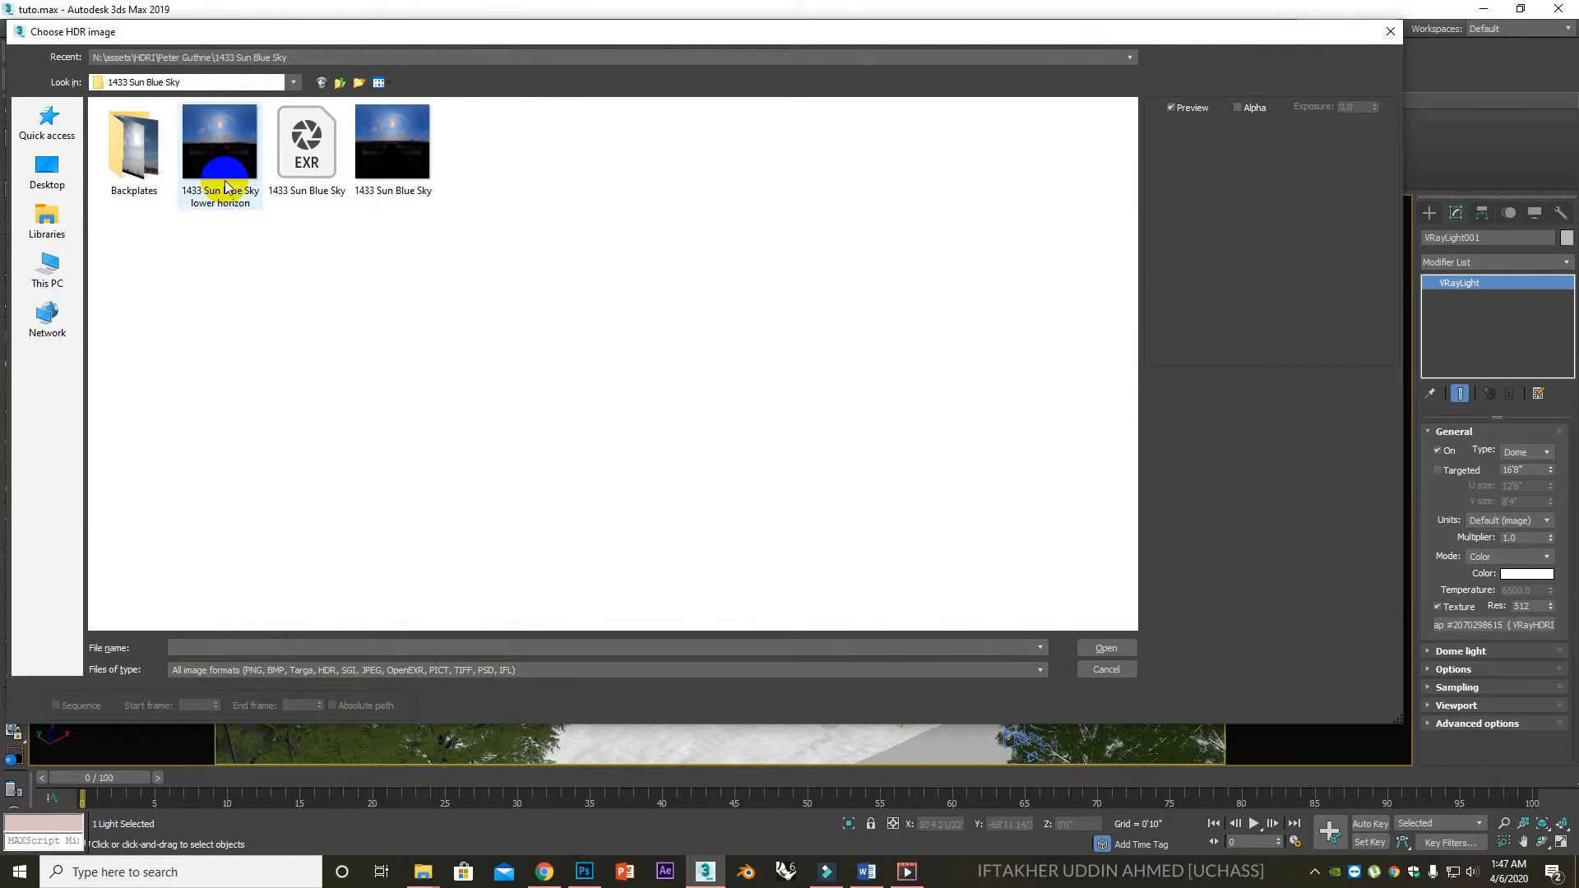
pyautogui.click(226, 186)
pyautogui.click(1097, 647)
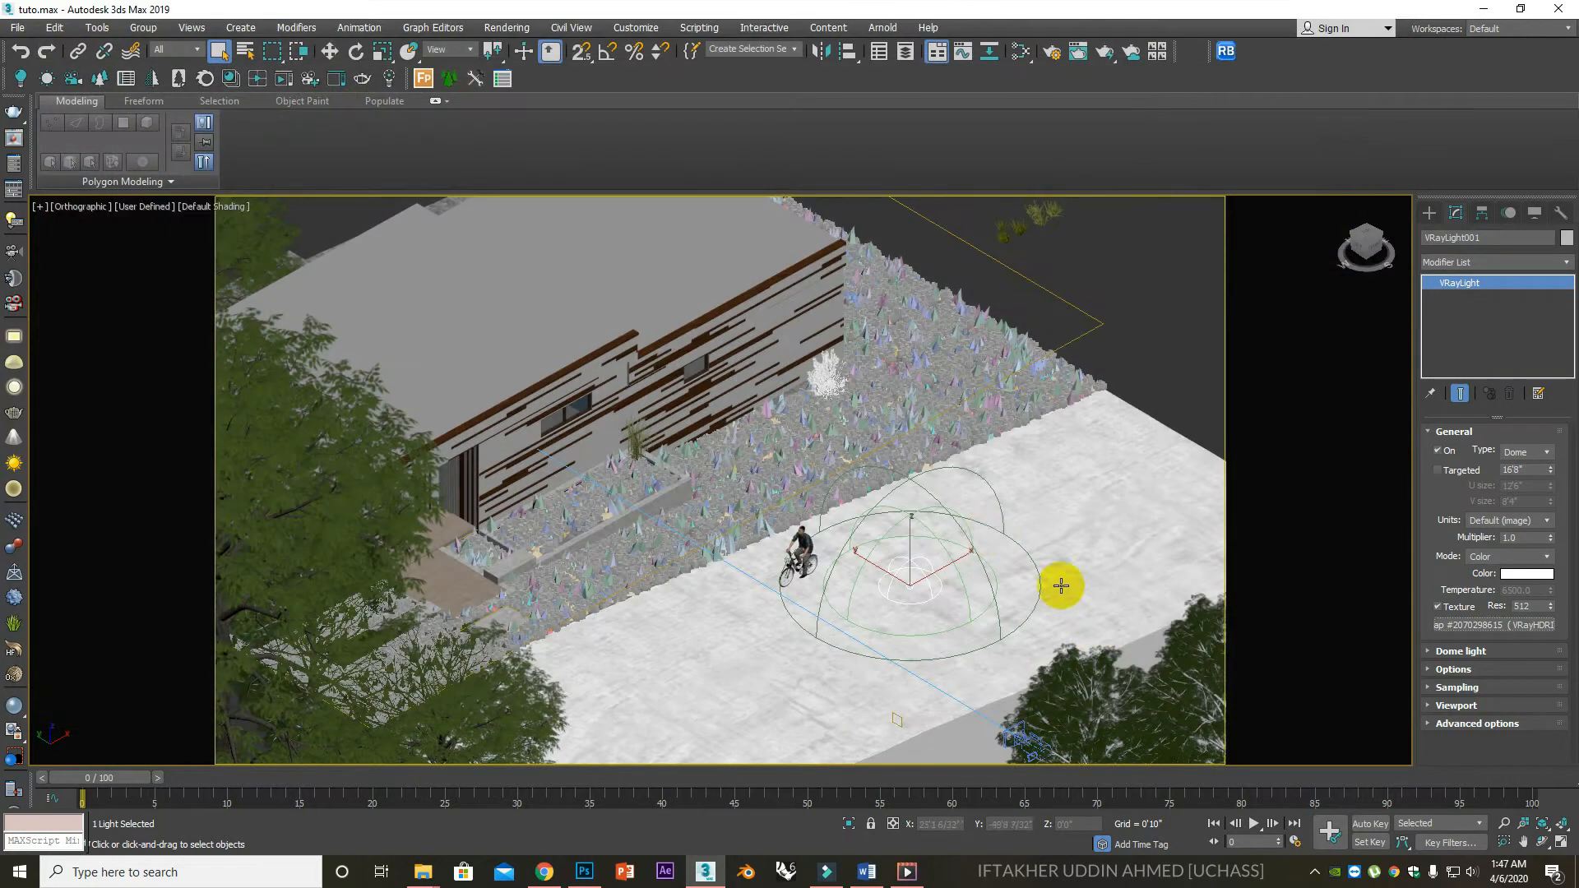
# Deselect the dome light, return to the physical camera view and open the V-Ray frame buffer.
pyautogui.scroll(-5, 881, 488)
pyautogui.scroll(4, 902, 529)
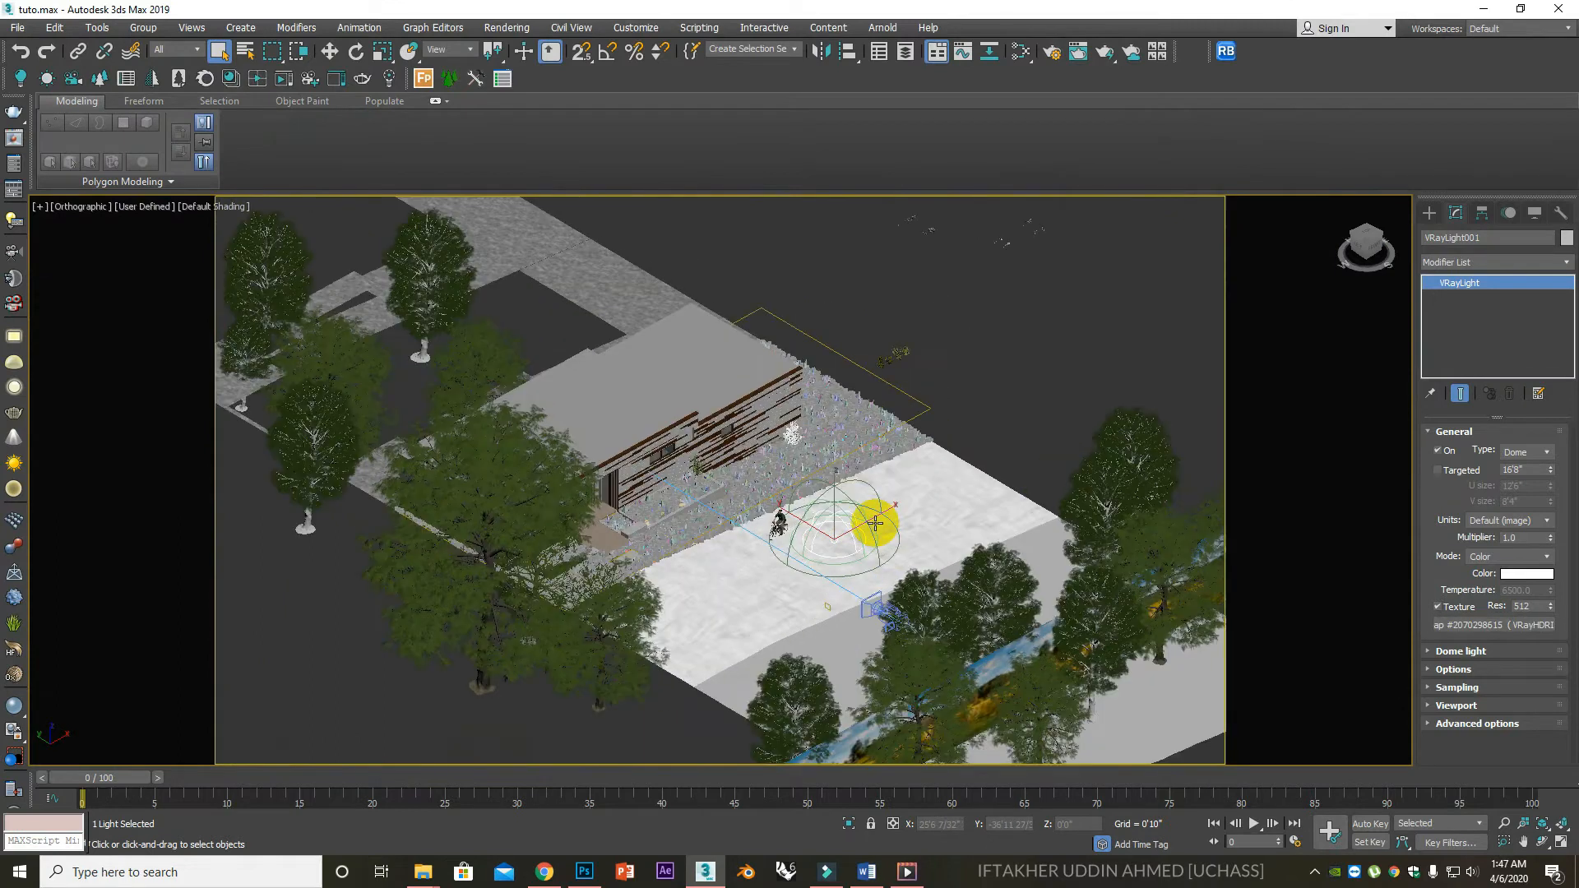
pyautogui.click(1001, 423)
pyautogui.press('c')
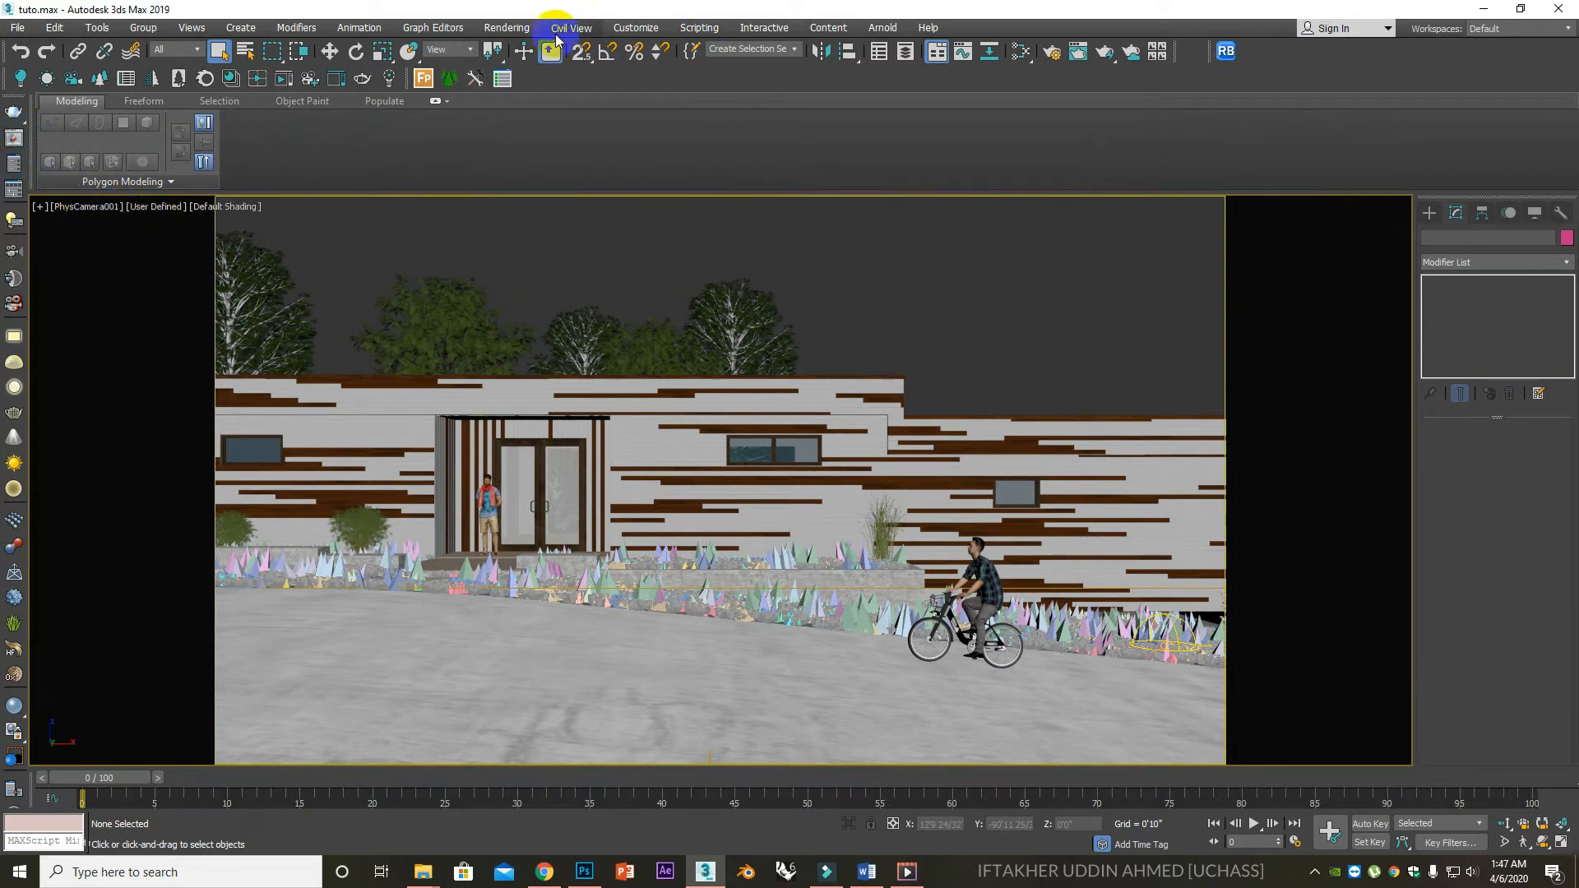
pyautogui.click(17, 142)
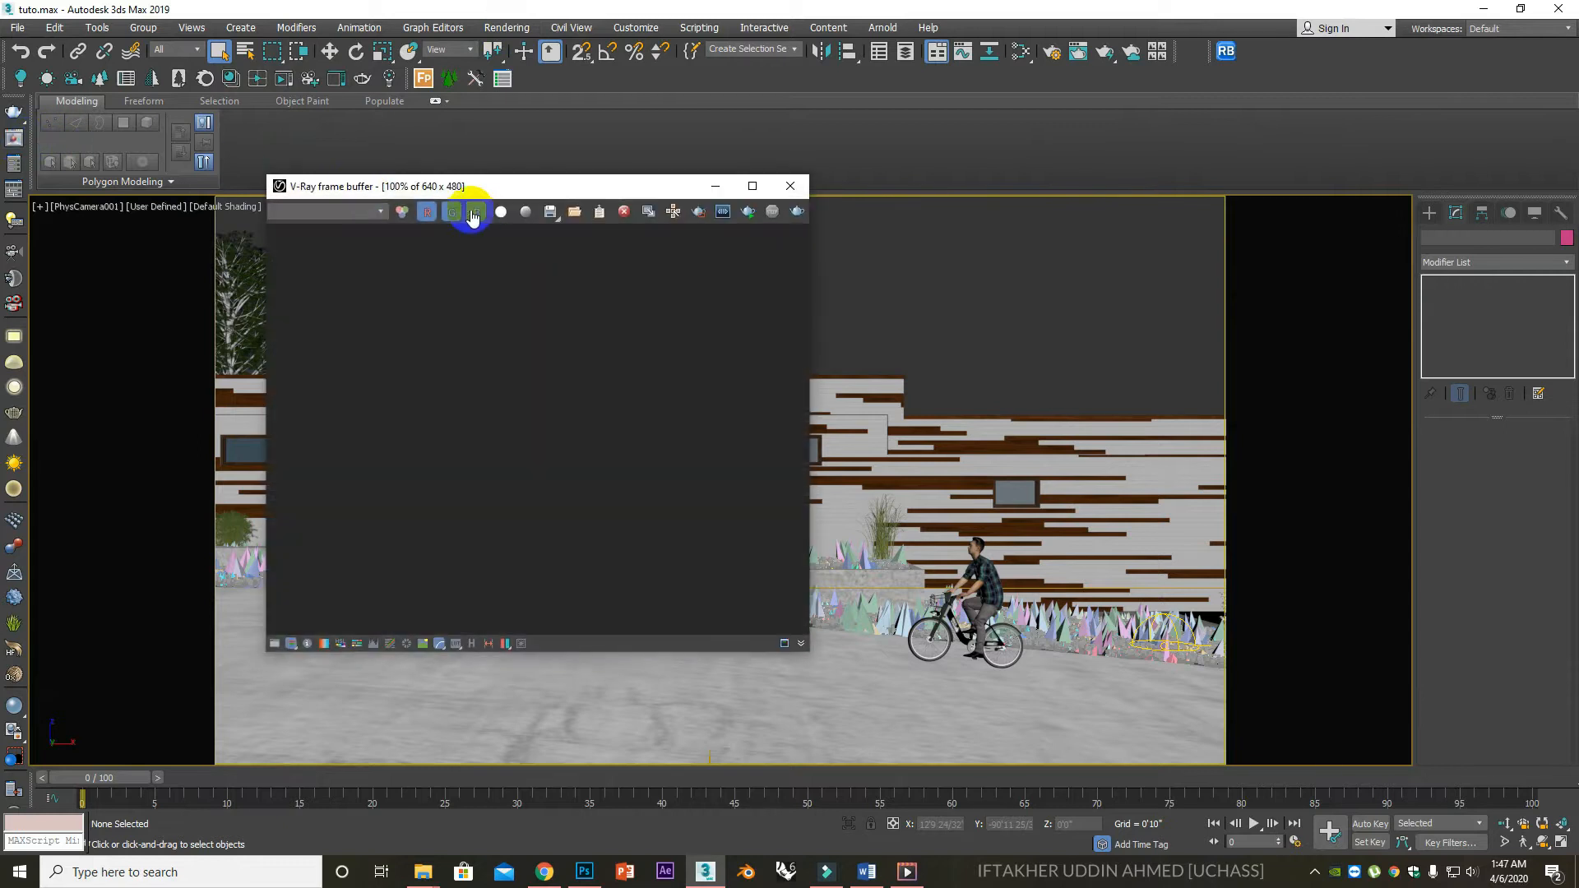
pyautogui.moveTo(606, 187); pyautogui.dragTo(560, 200)
# Open the Slate Material Editor and select the dome light through the V-Ray Light Lister.
pyautogui.click(1007, 61)
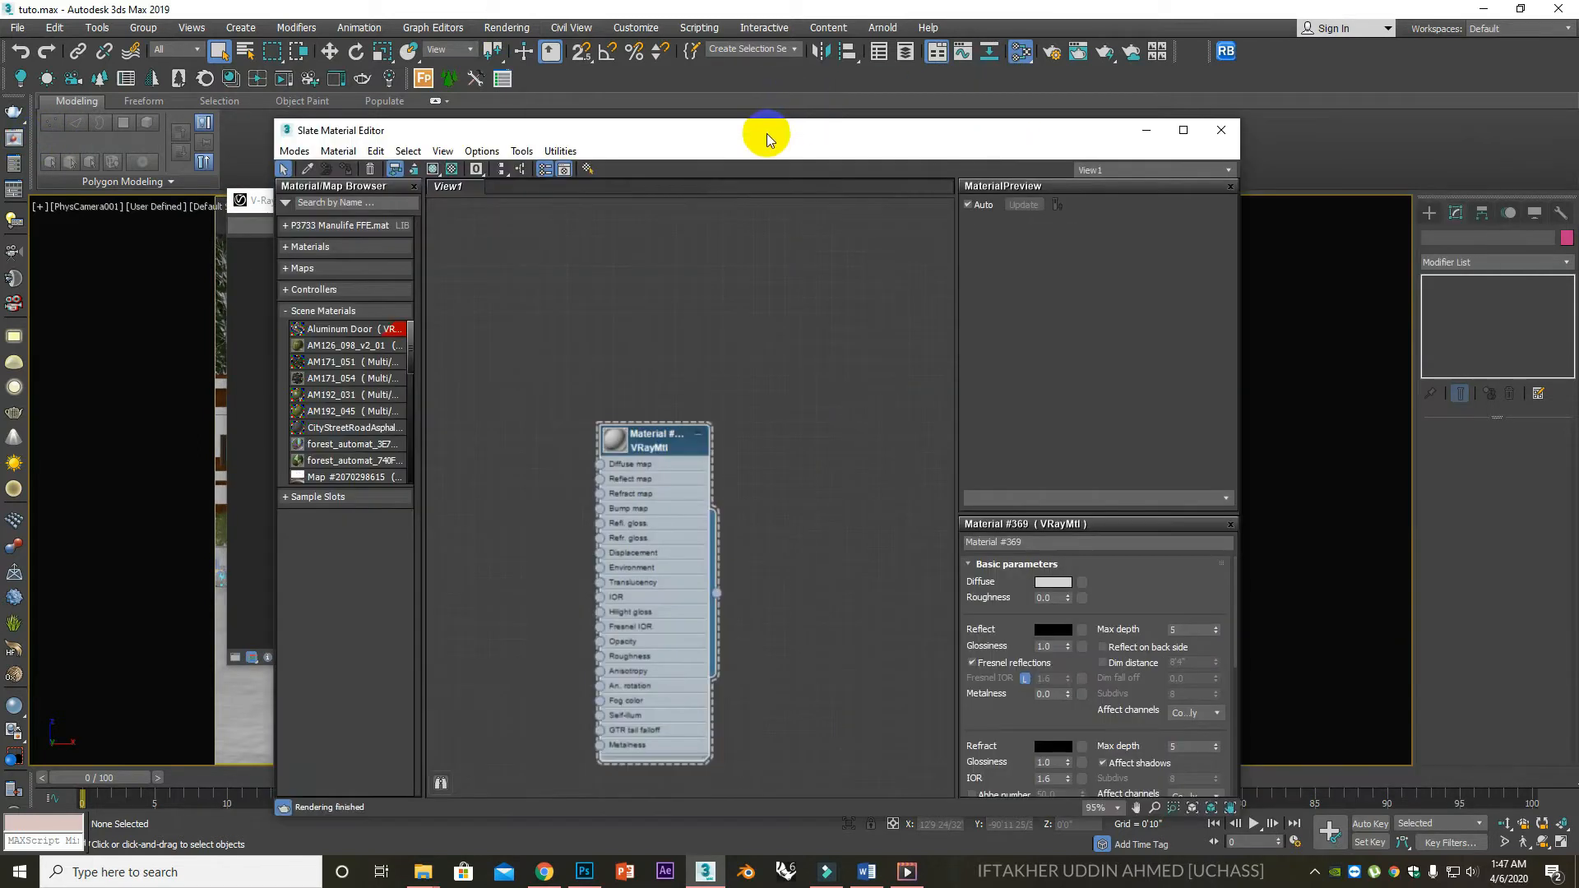
pyautogui.moveTo(768, 134); pyautogui.dragTo(723, 151)
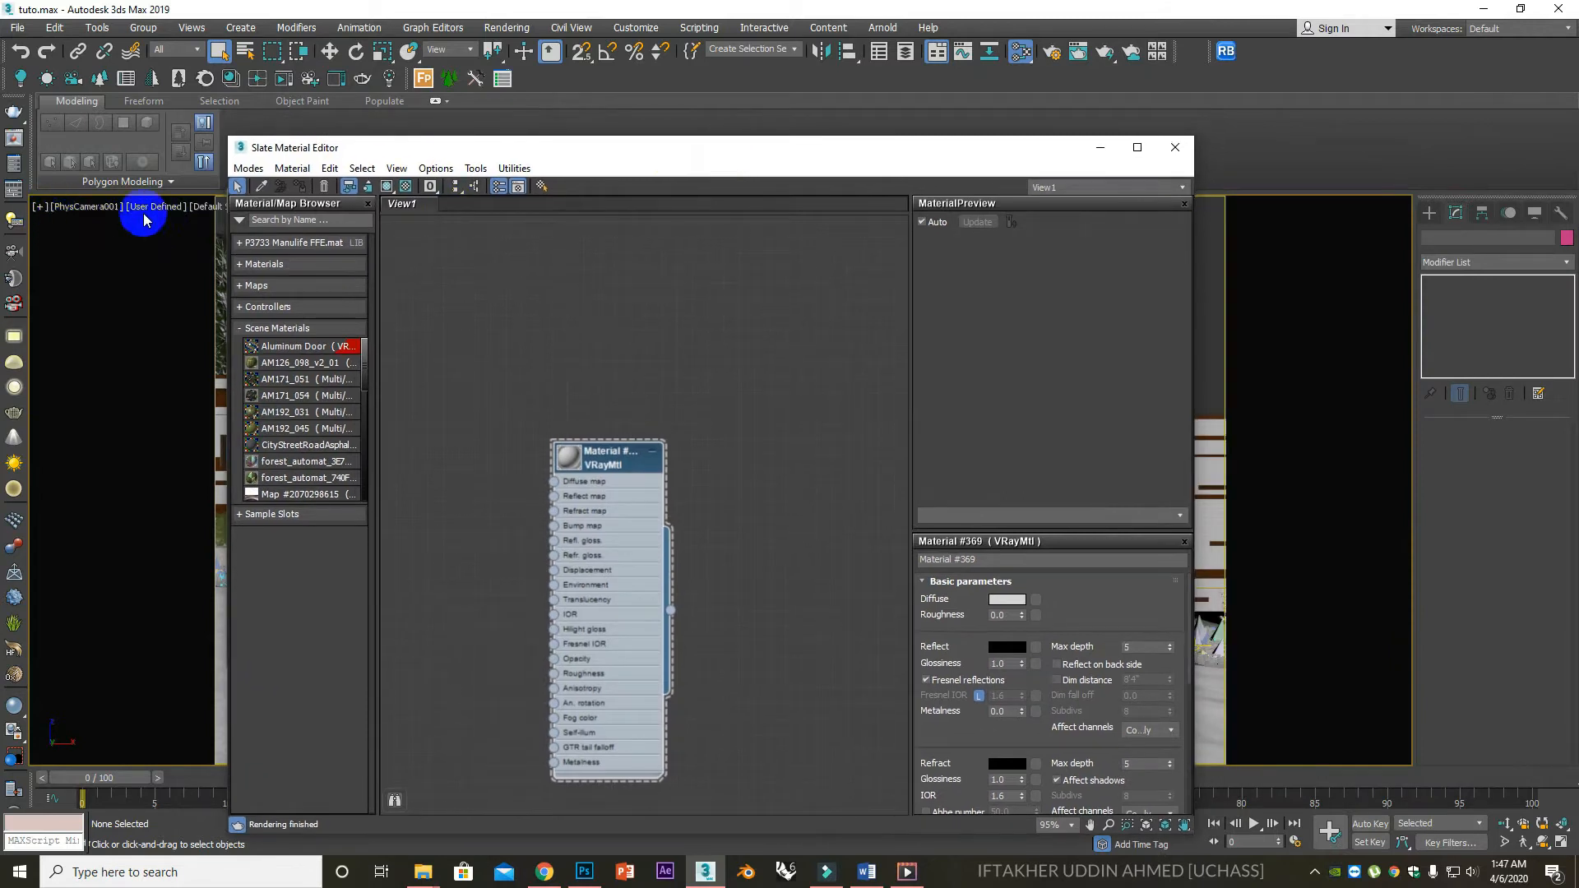
pyautogui.click(16, 227)
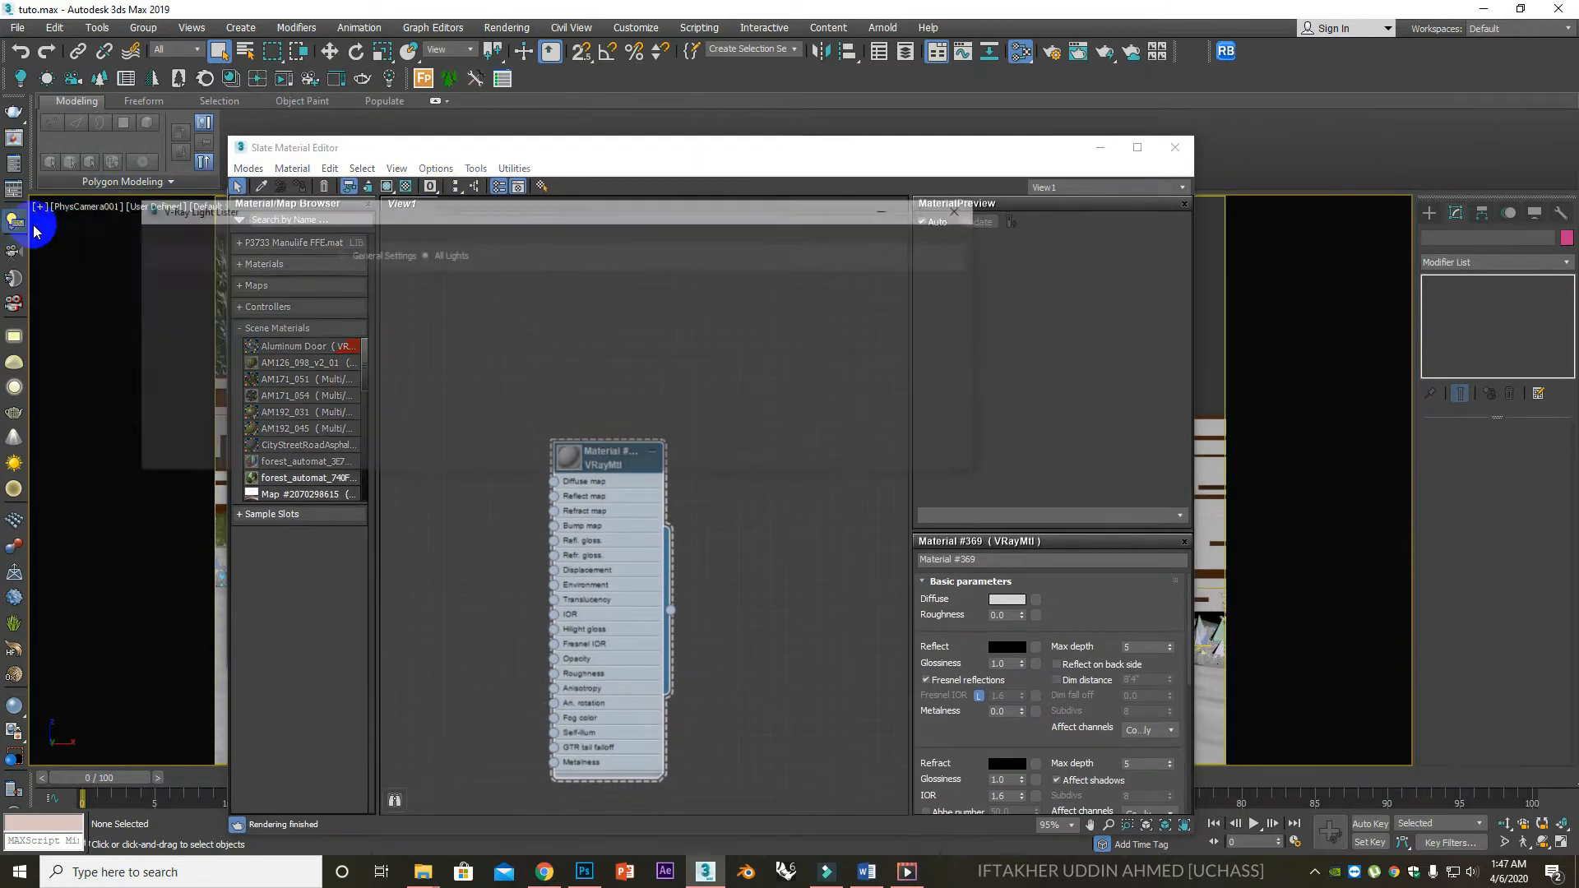
pyautogui.click(151, 333)
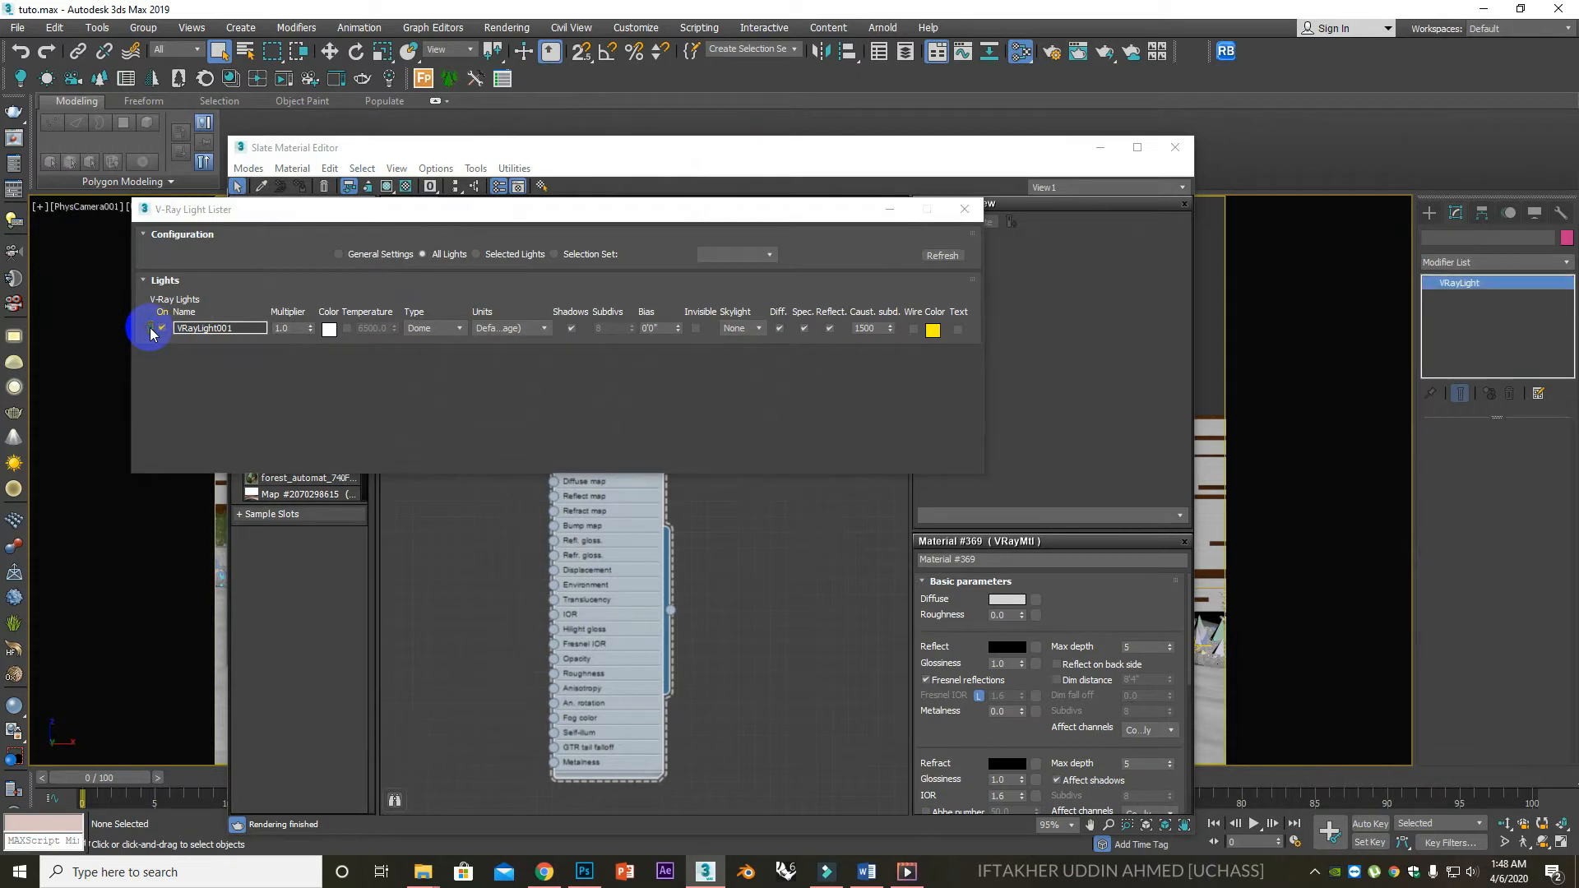
pyautogui.click(964, 209)
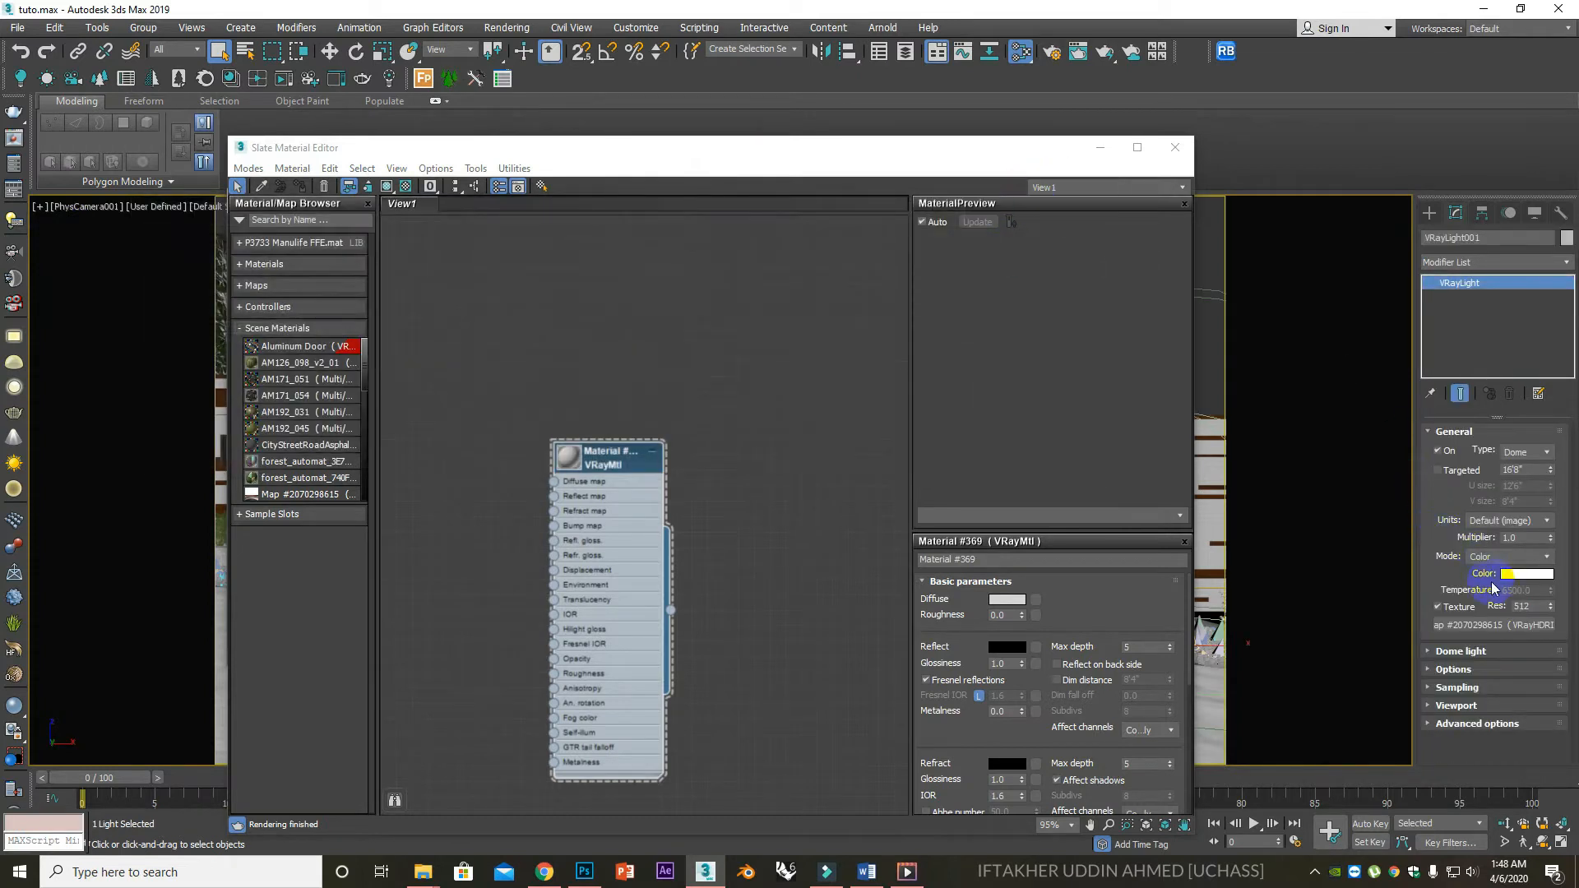
# Bring the dome light's VRayHDRI map into the Slate Material Editor graph and show its preview and parameters.
pyautogui.moveTo(1472, 625); pyautogui.dragTo(773, 464)
pyautogui.click(675, 542)
pyautogui.scroll(2, 773, 487)
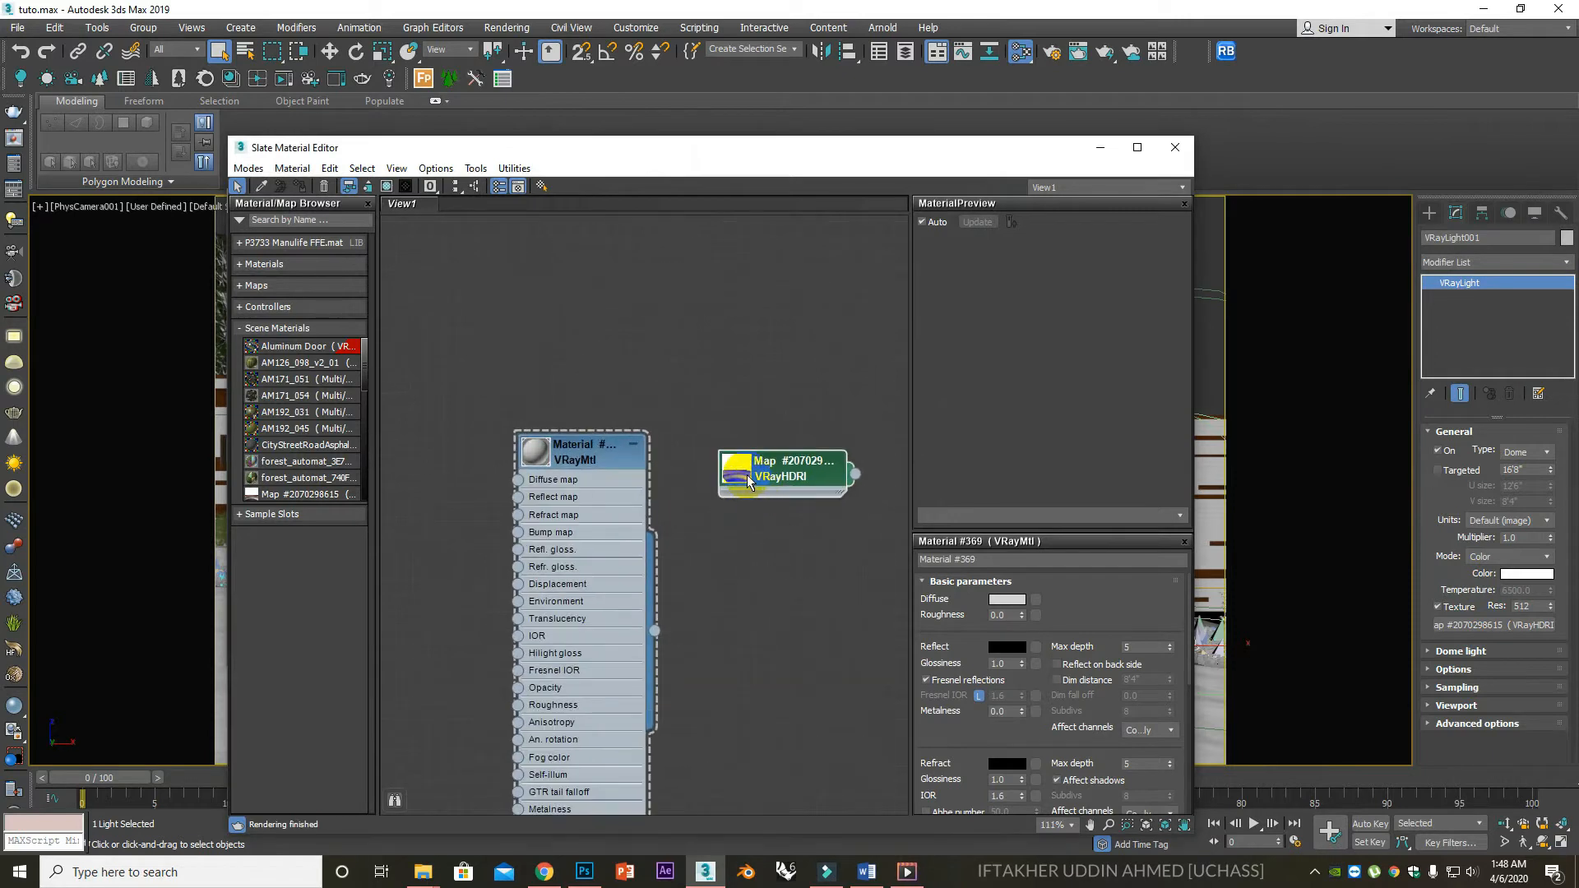
pyautogui.doubleClick(789, 464)
pyautogui.moveTo(852, 148); pyautogui.dragTo(822, 55)
# Set the HDRI map's overall multiplier to 0.01 and render multiplier to 100, and check its color space settings.
pyautogui.moveTo(931, 608); pyautogui.dragTo(913, 527)
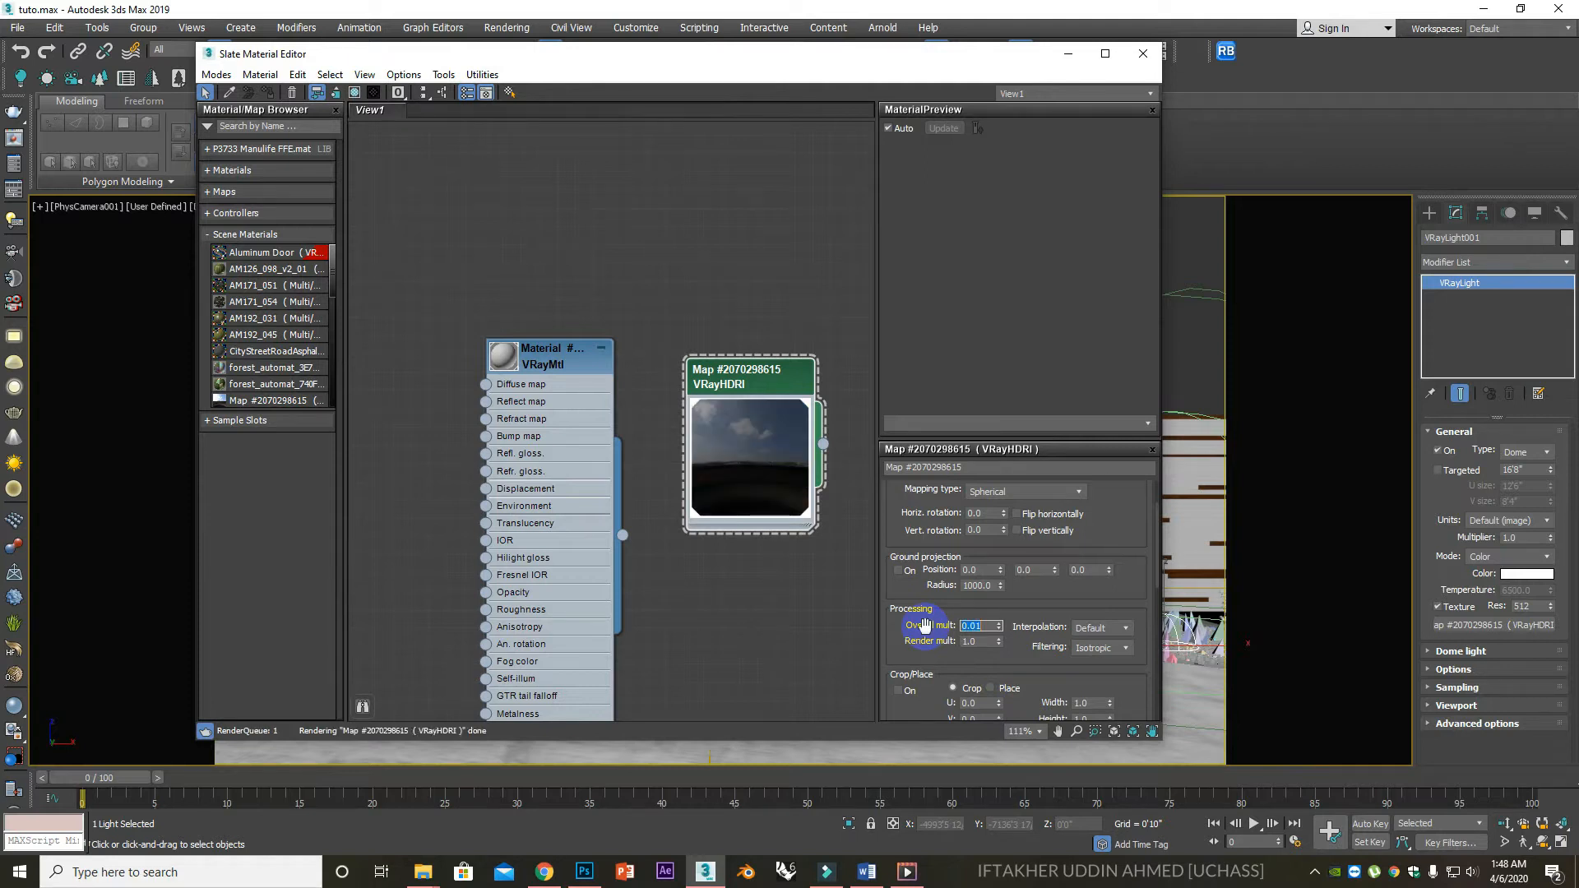
pyautogui.press('Tab')
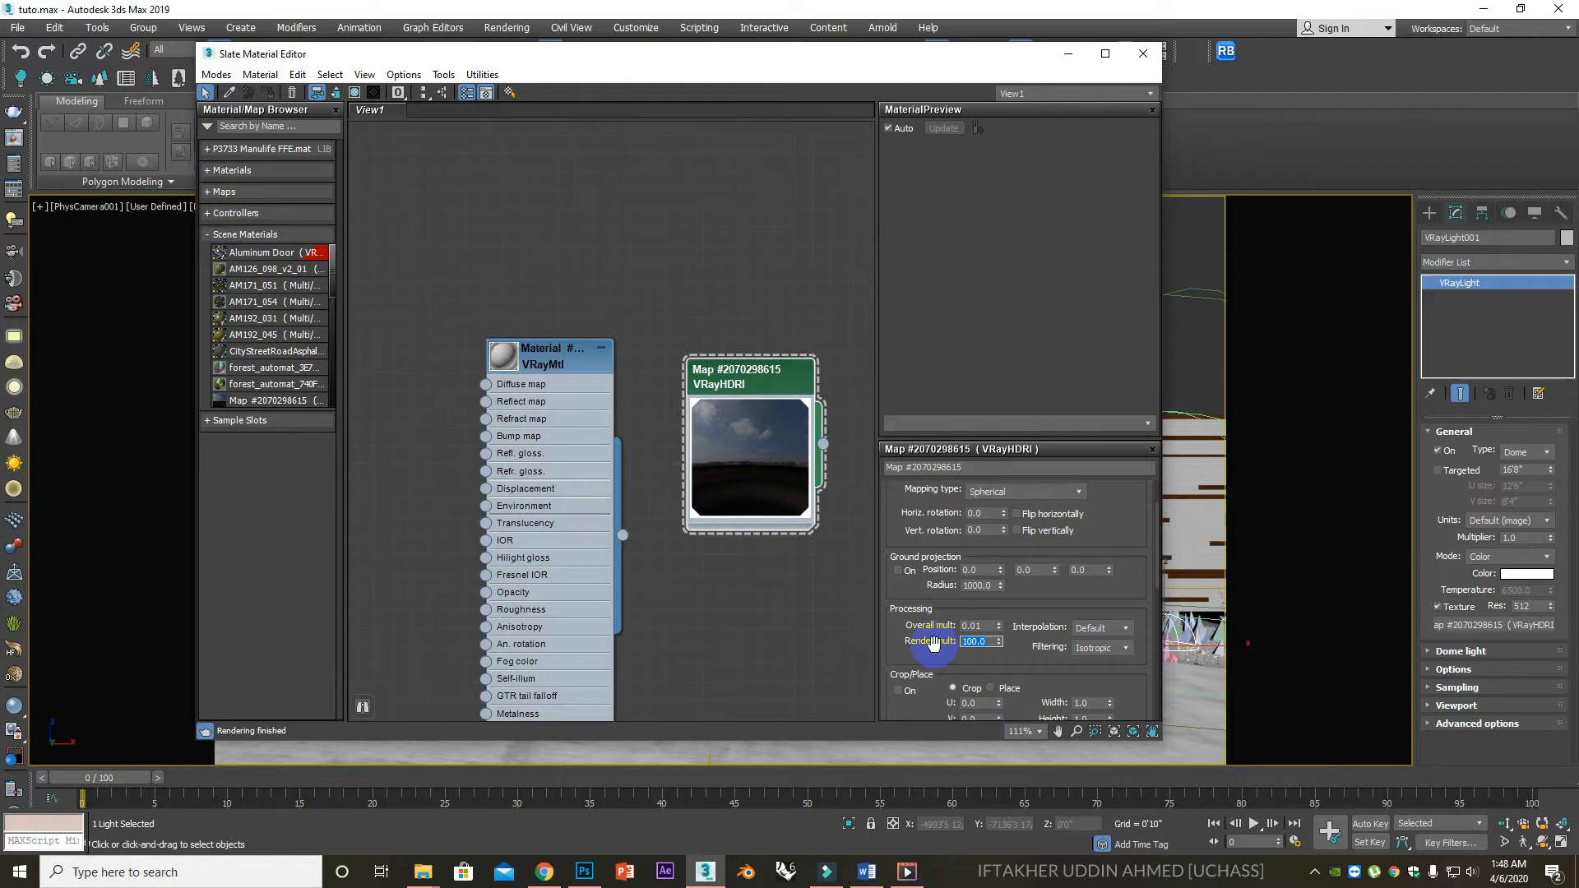
pyautogui.moveTo(917, 636); pyautogui.dragTo(910, 671)
pyautogui.moveTo(944, 538)
pyautogui.mouseDown()
pyautogui.moveTo(935, 559)
pyautogui.moveTo(905, 435)
pyautogui.mouseUp()
pyautogui.click(986, 561)
pyautogui.moveTo(910, 570); pyautogui.dragTo(910, 492)
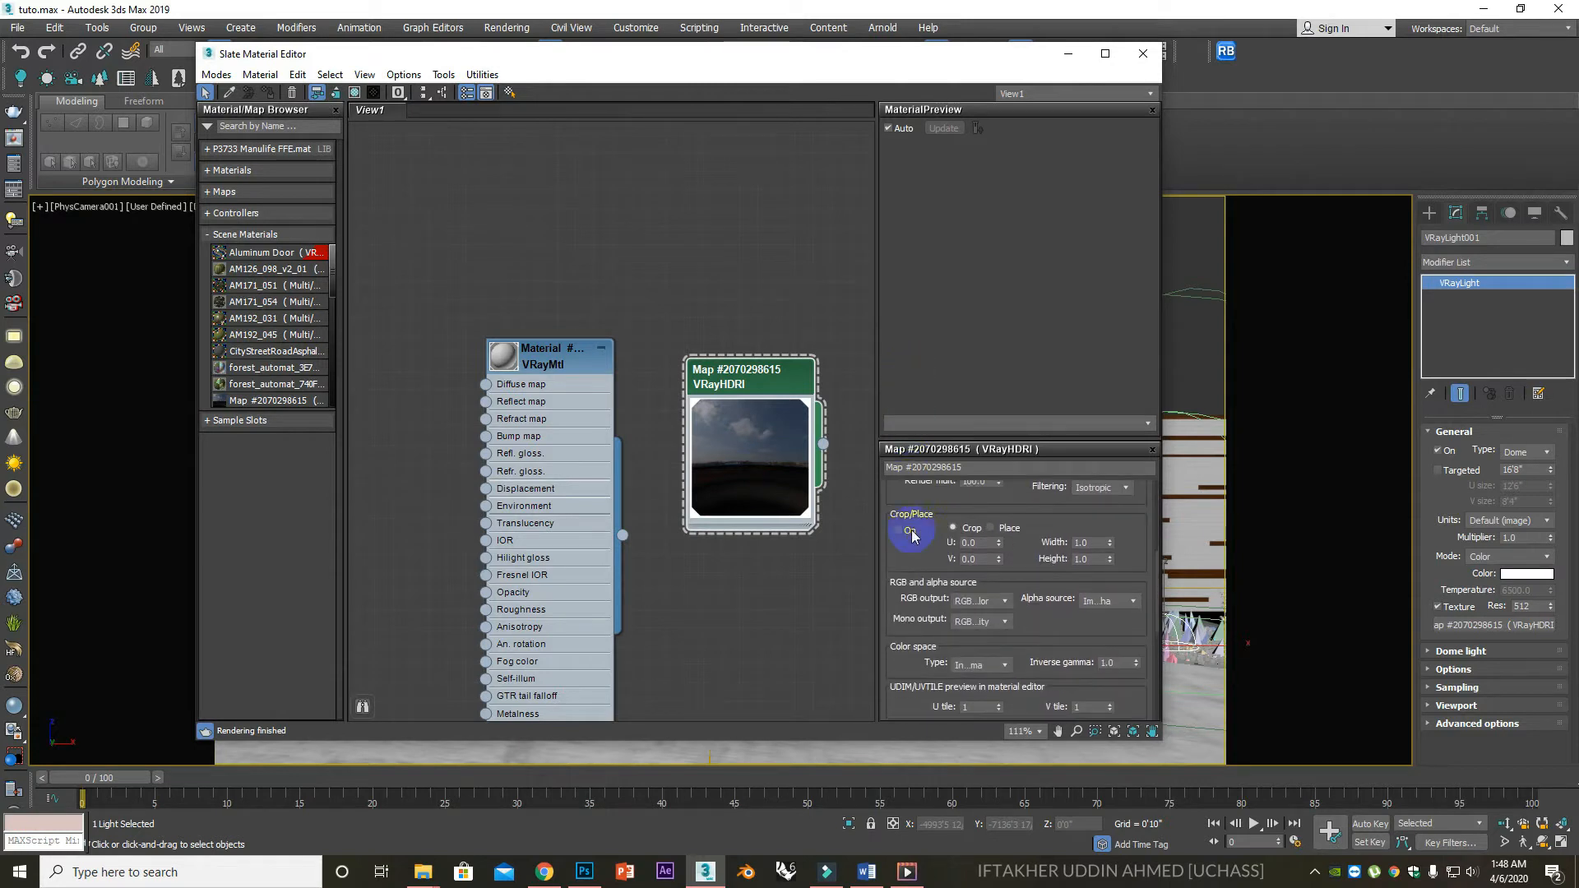
pyautogui.moveTo(907, 558); pyautogui.dragTo(903, 470)
pyautogui.click(1086, 619)
pyautogui.click(1125, 570)
# Start an interactive render in the V-Ray frame buffer and move the material editor clear of the image.
pyautogui.moveTo(663, 54); pyautogui.dragTo(1032, 220)
pyautogui.click(533, 197)
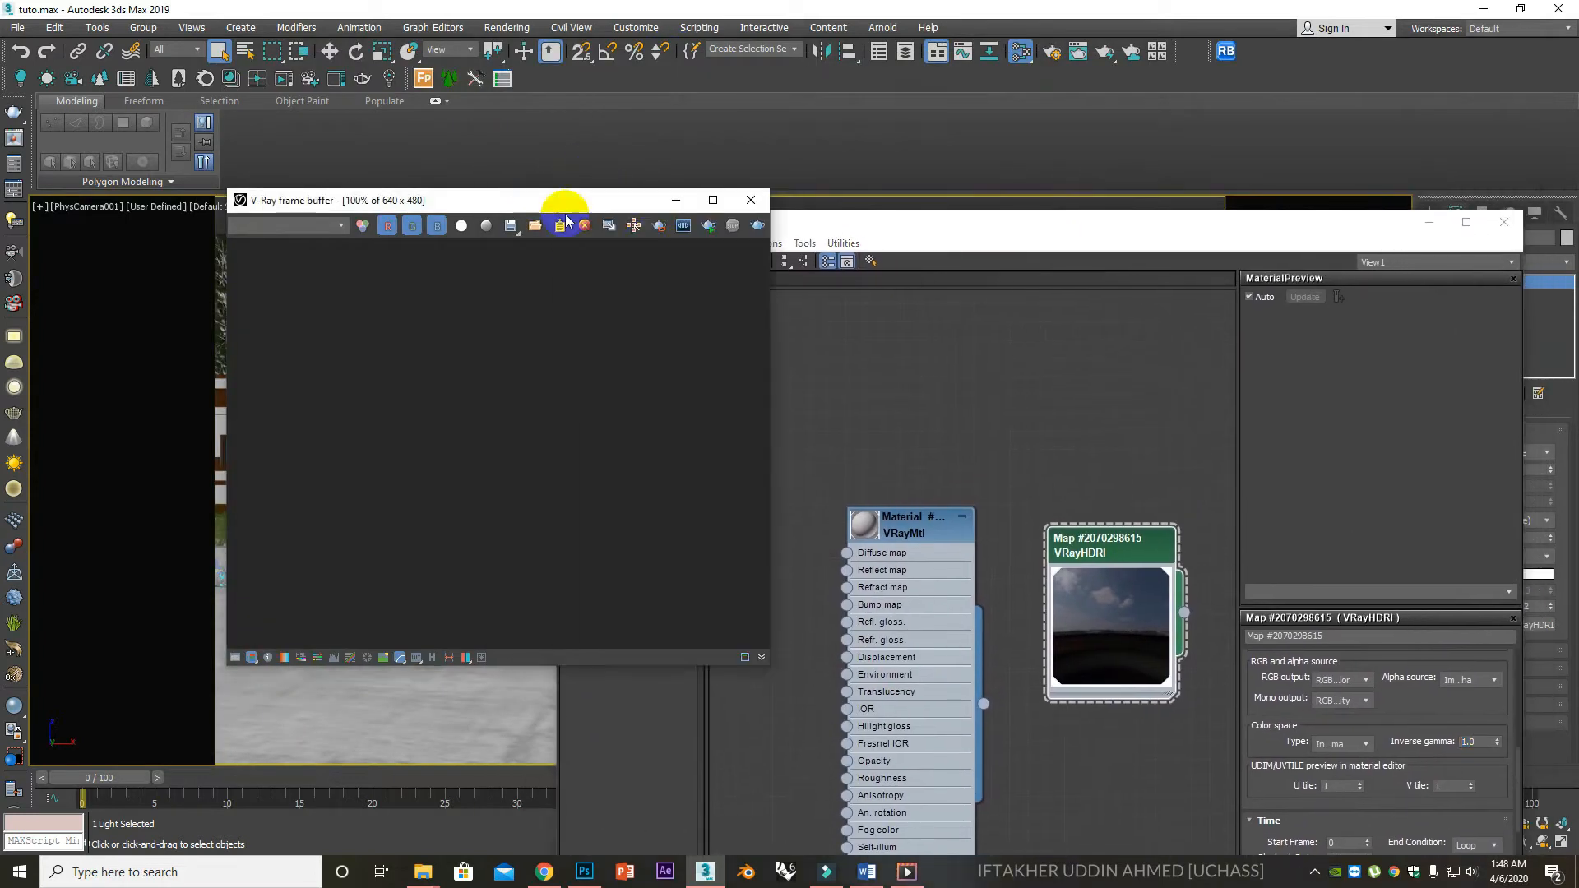
pyautogui.click(706, 229)
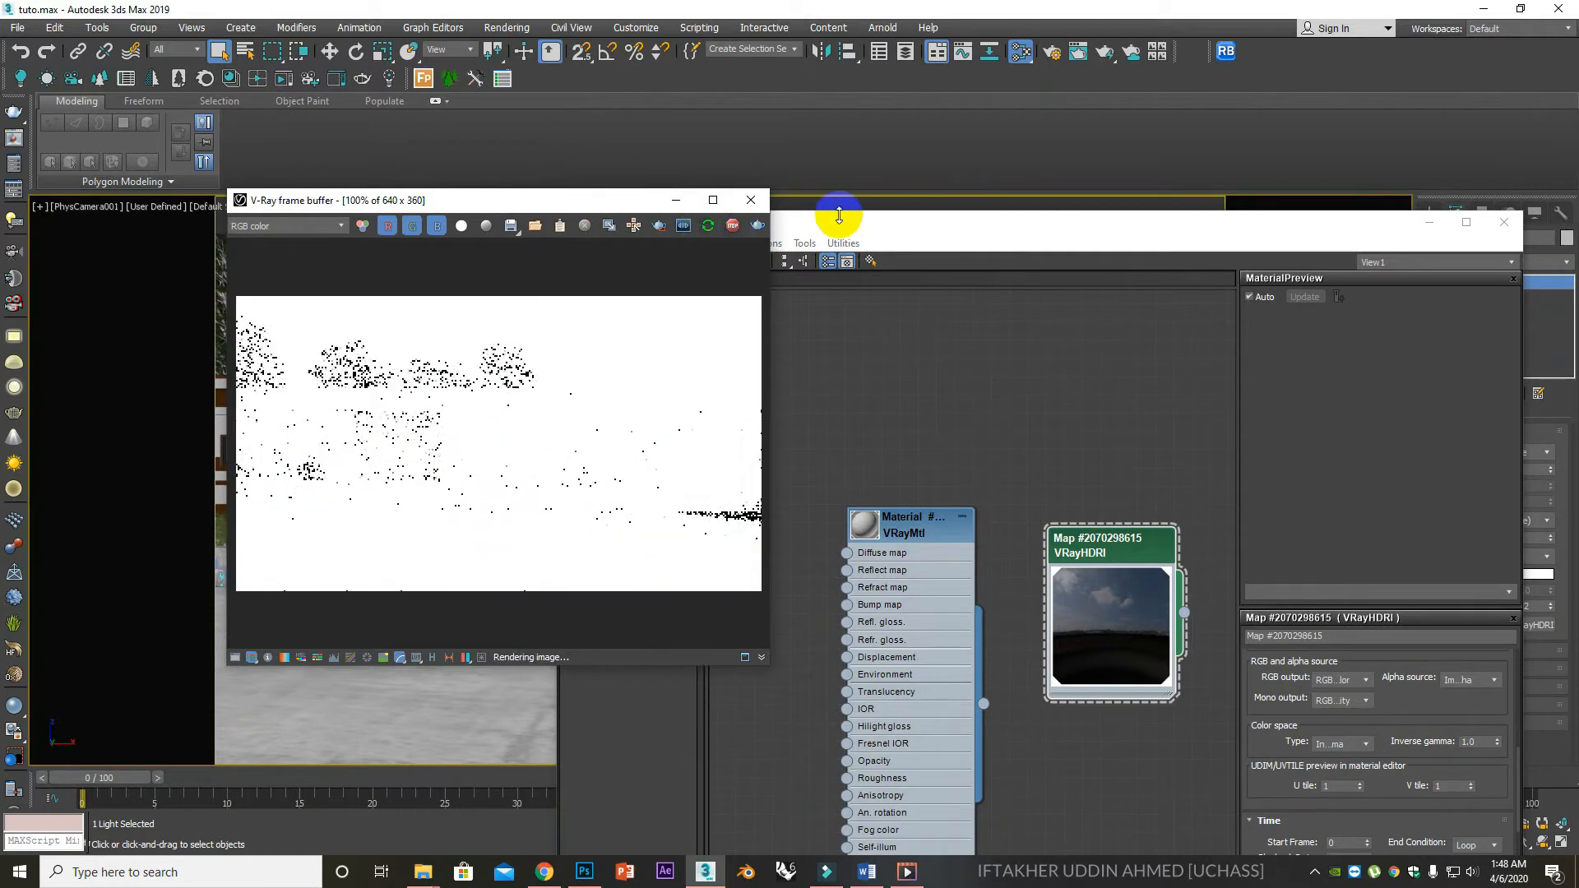
pyautogui.moveTo(919, 229); pyautogui.dragTo(767, 562)
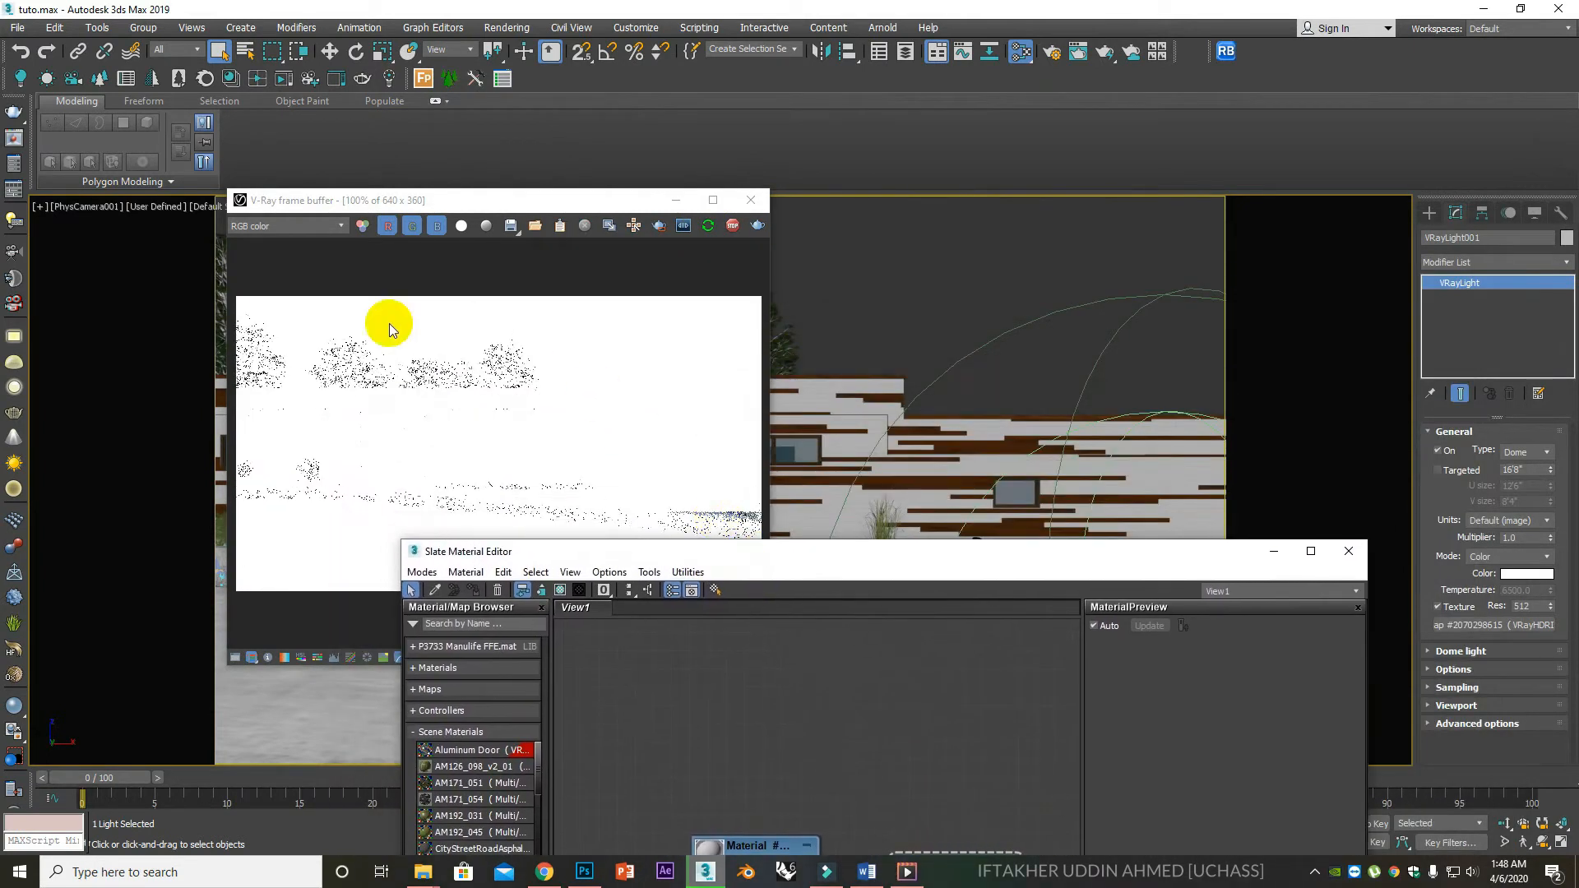
# Select the physical camera and set its target exposure gain to 14.0 EV.
pyautogui.click(86, 207)
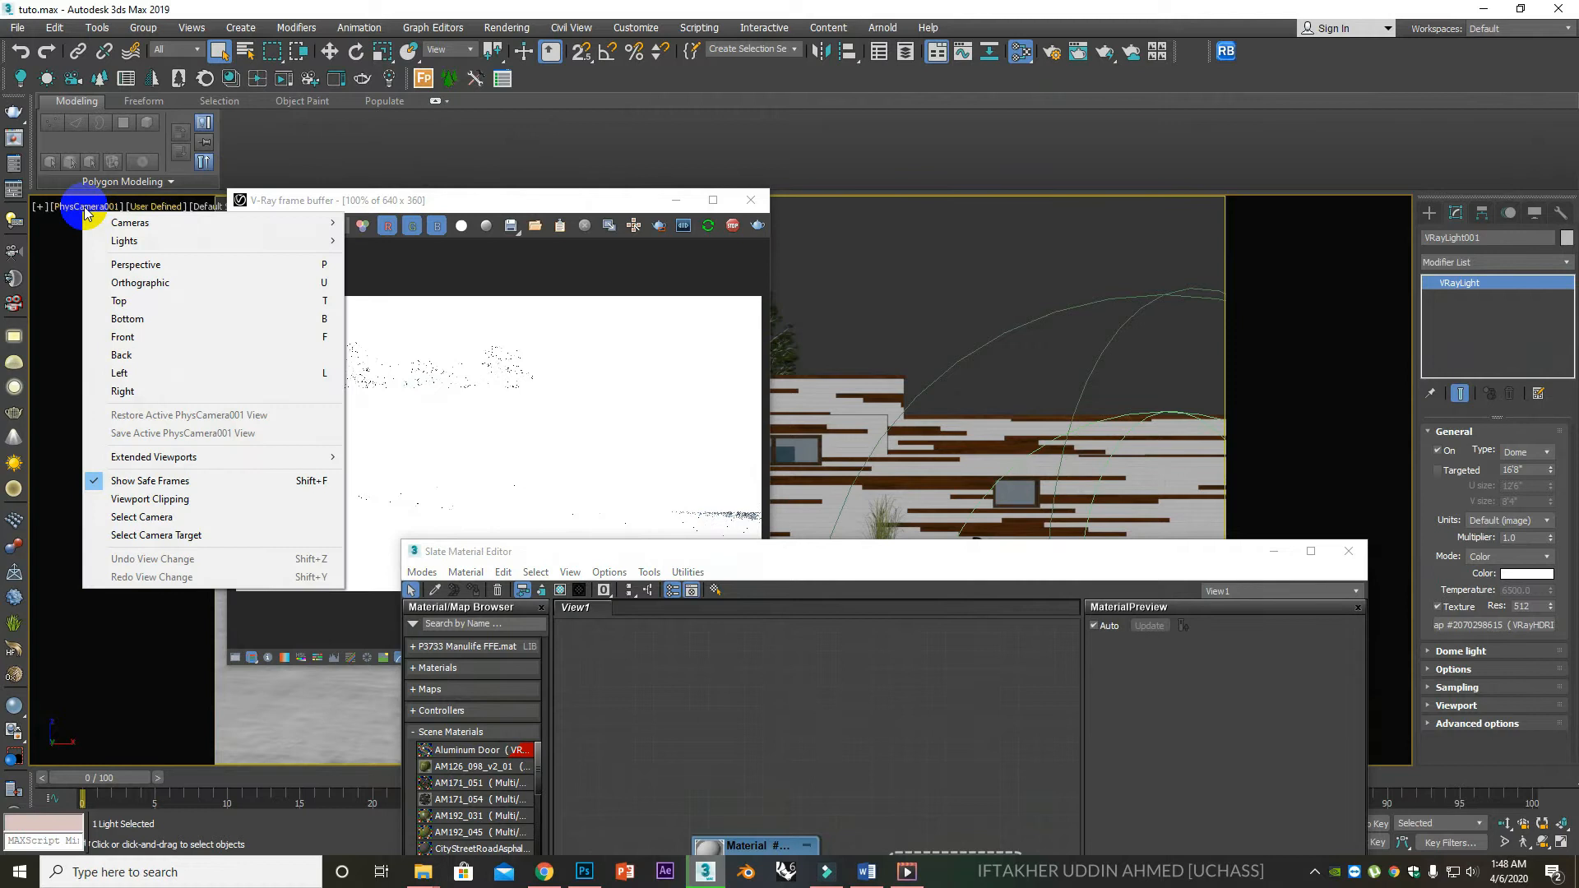
pyautogui.click(157, 516)
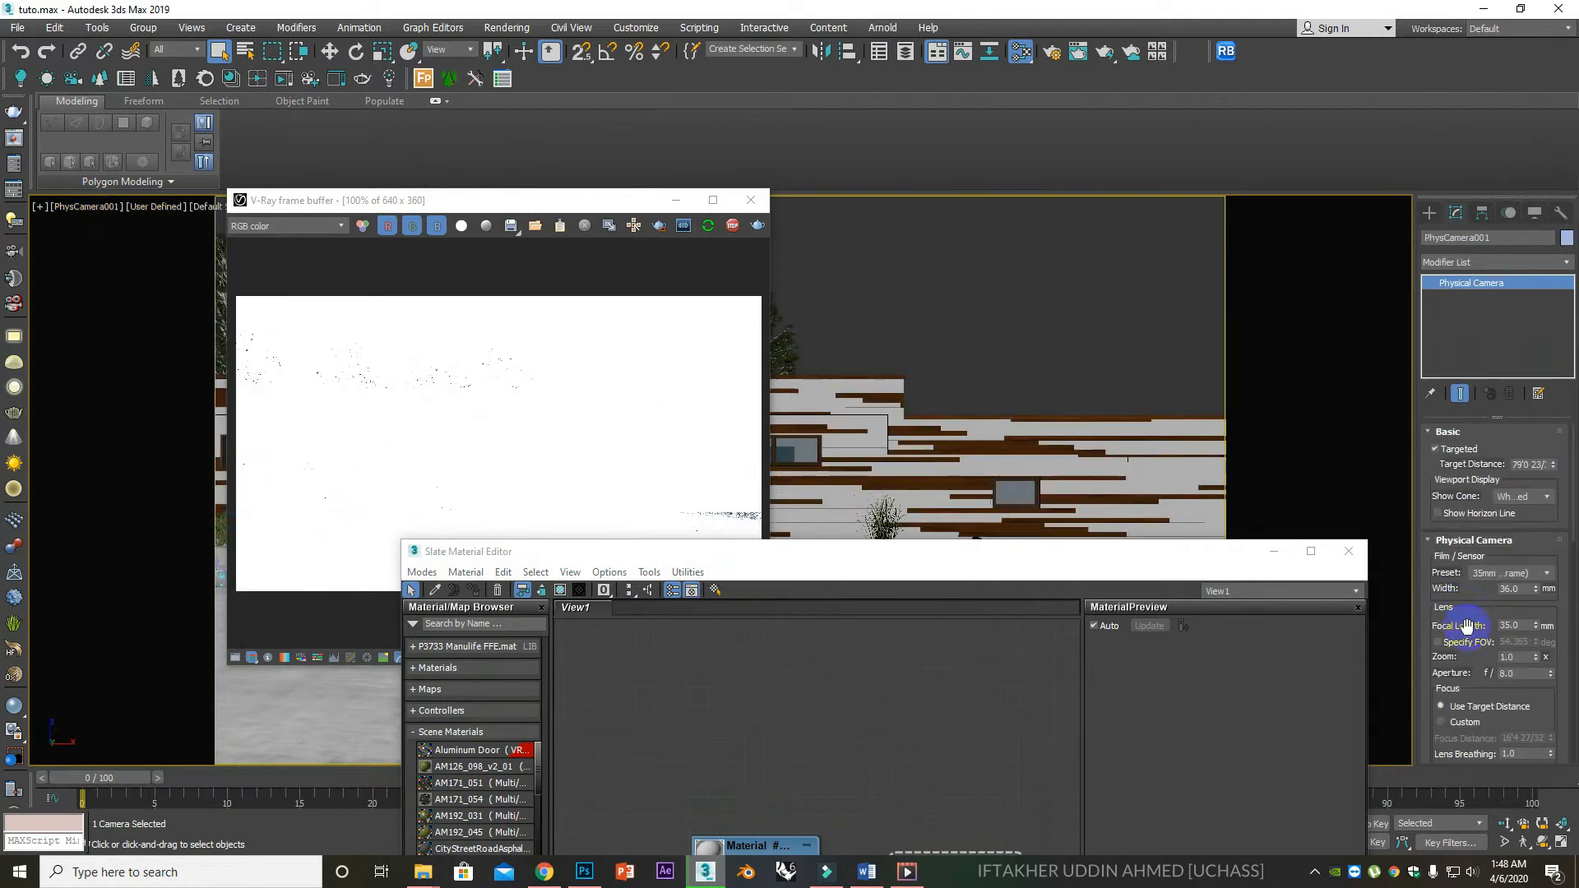
pyautogui.moveTo(1454, 594); pyautogui.dragTo(1463, 398)
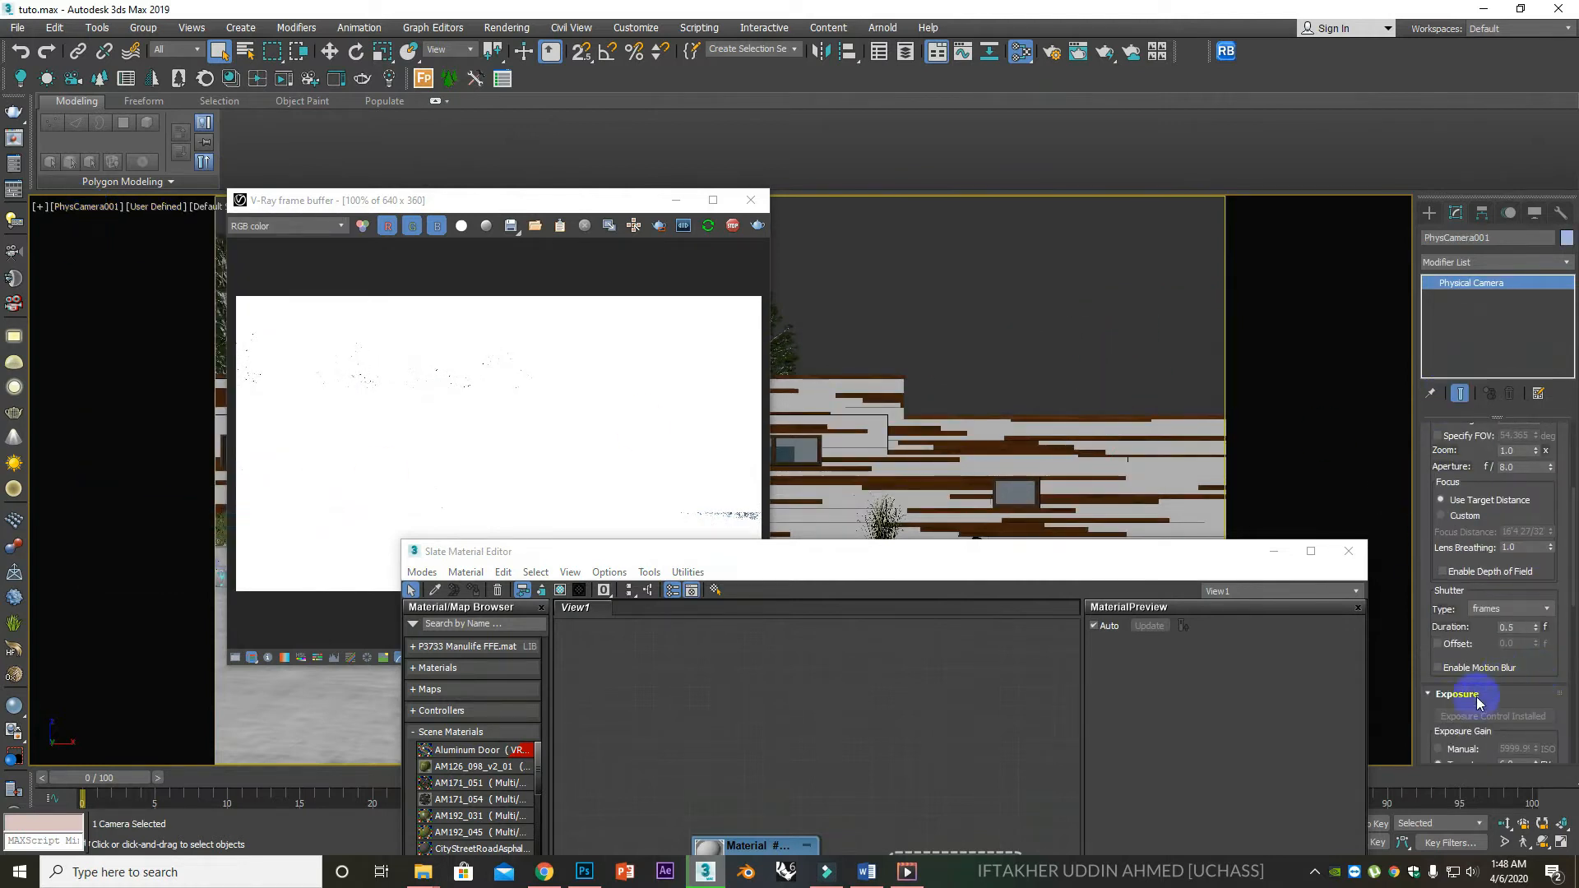
pyautogui.moveTo(1428, 708); pyautogui.dragTo(1428, 578)
pyautogui.click(1472, 634)
pyautogui.write('12.0')
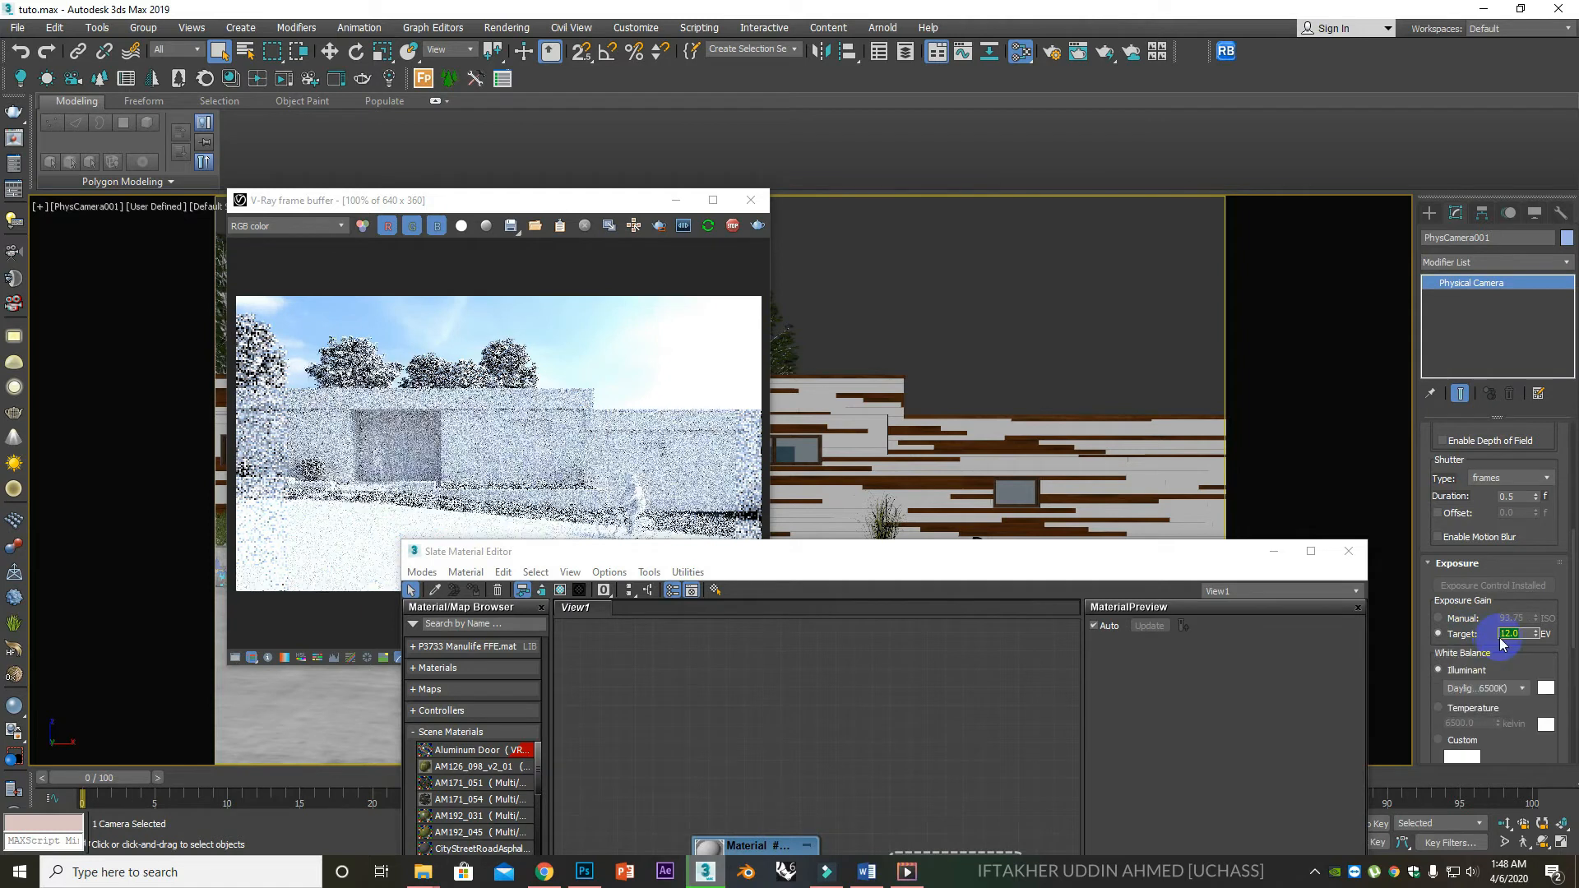
pyautogui.write('14')
pyautogui.press('Return')
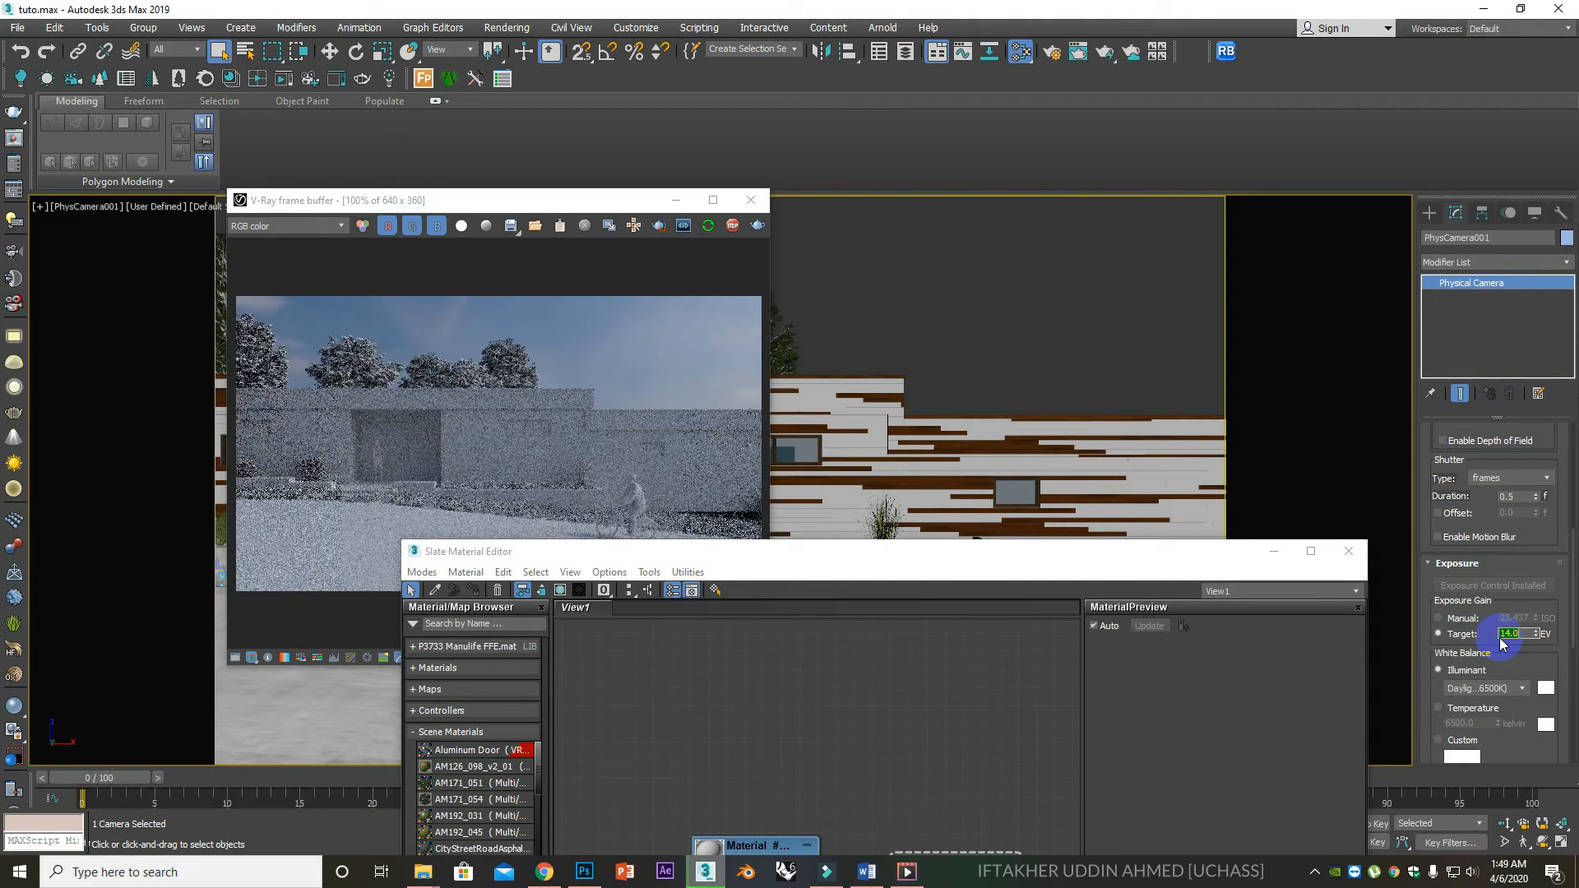
# Rotate the HDRI map horizontally, trying 130 and 140 before setting the rotation to 160.
pyautogui.moveTo(872, 554); pyautogui.dragTo(1137, 161)
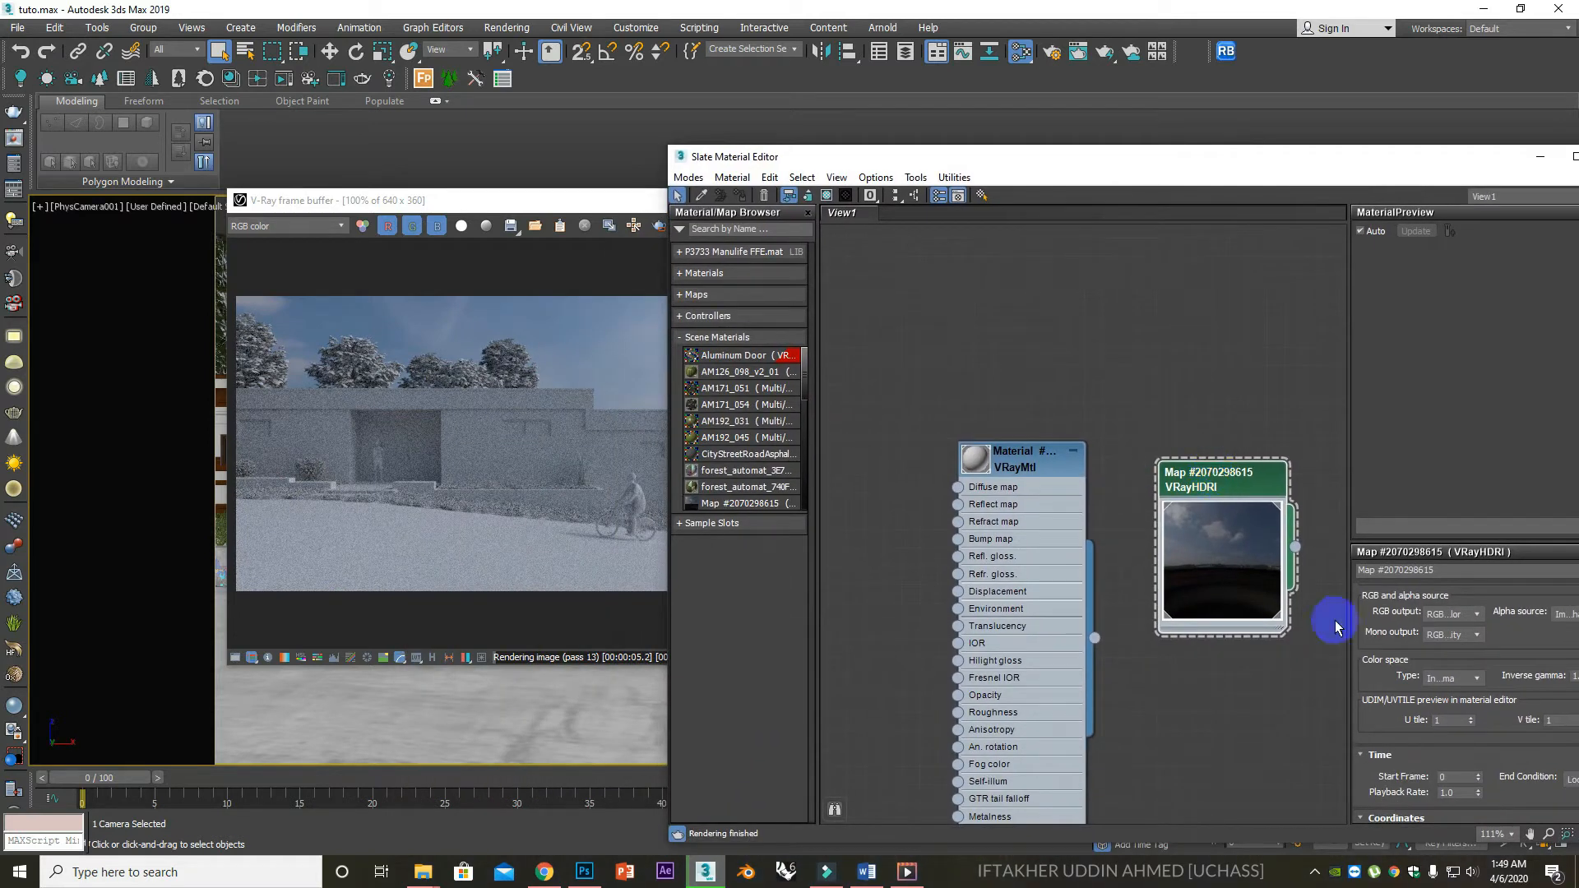
pyautogui.scroll(5, 1388, 636)
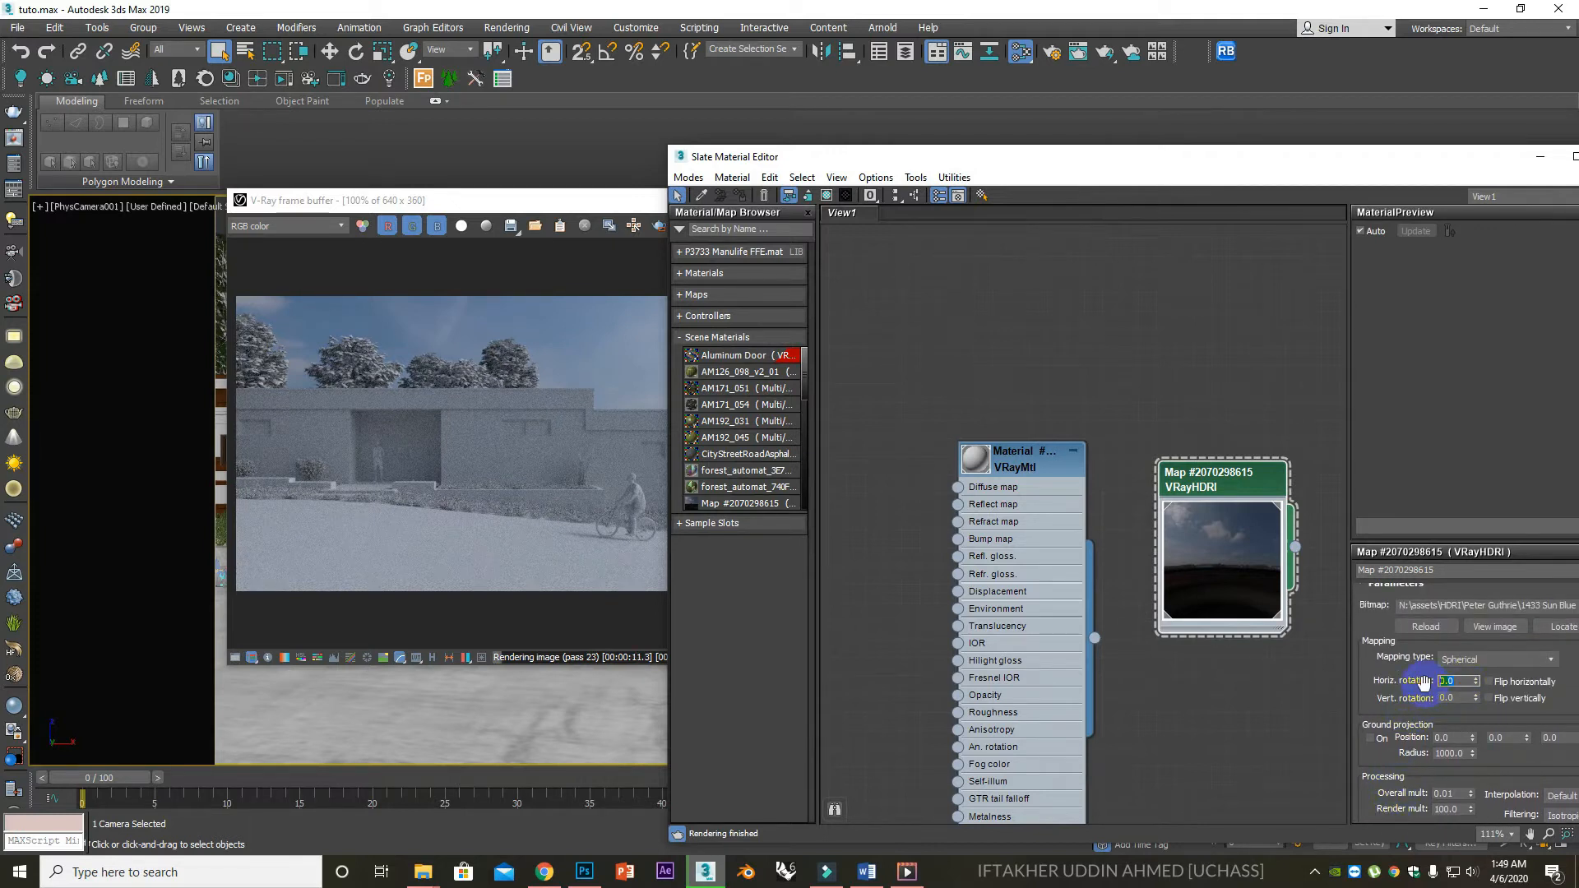
pyautogui.write('0')
pyautogui.press('Return')
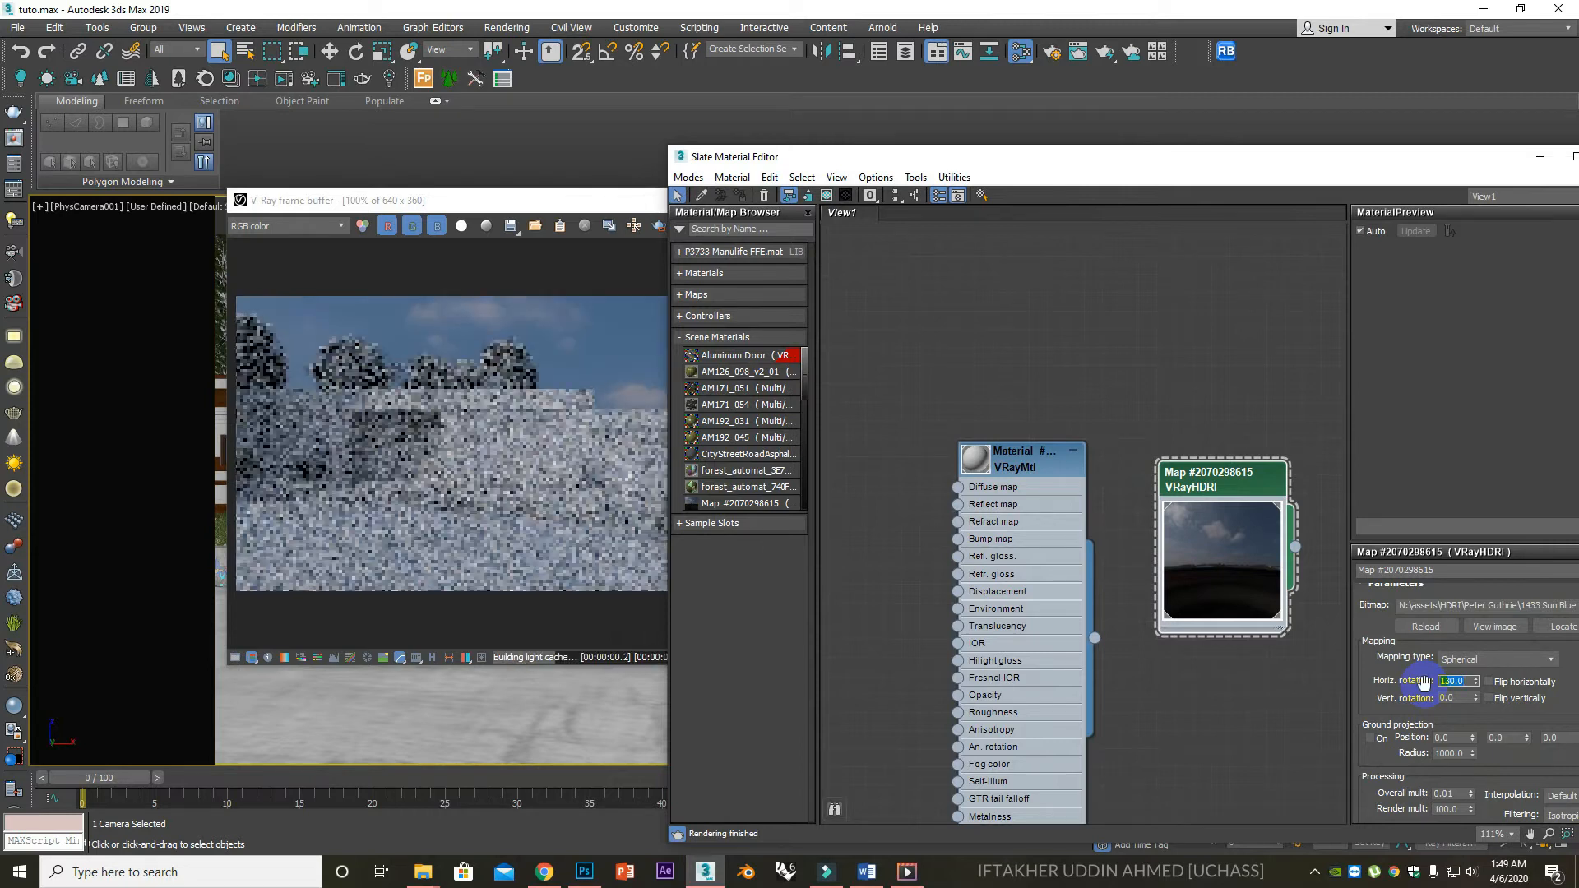
pyautogui.click(1259, 603)
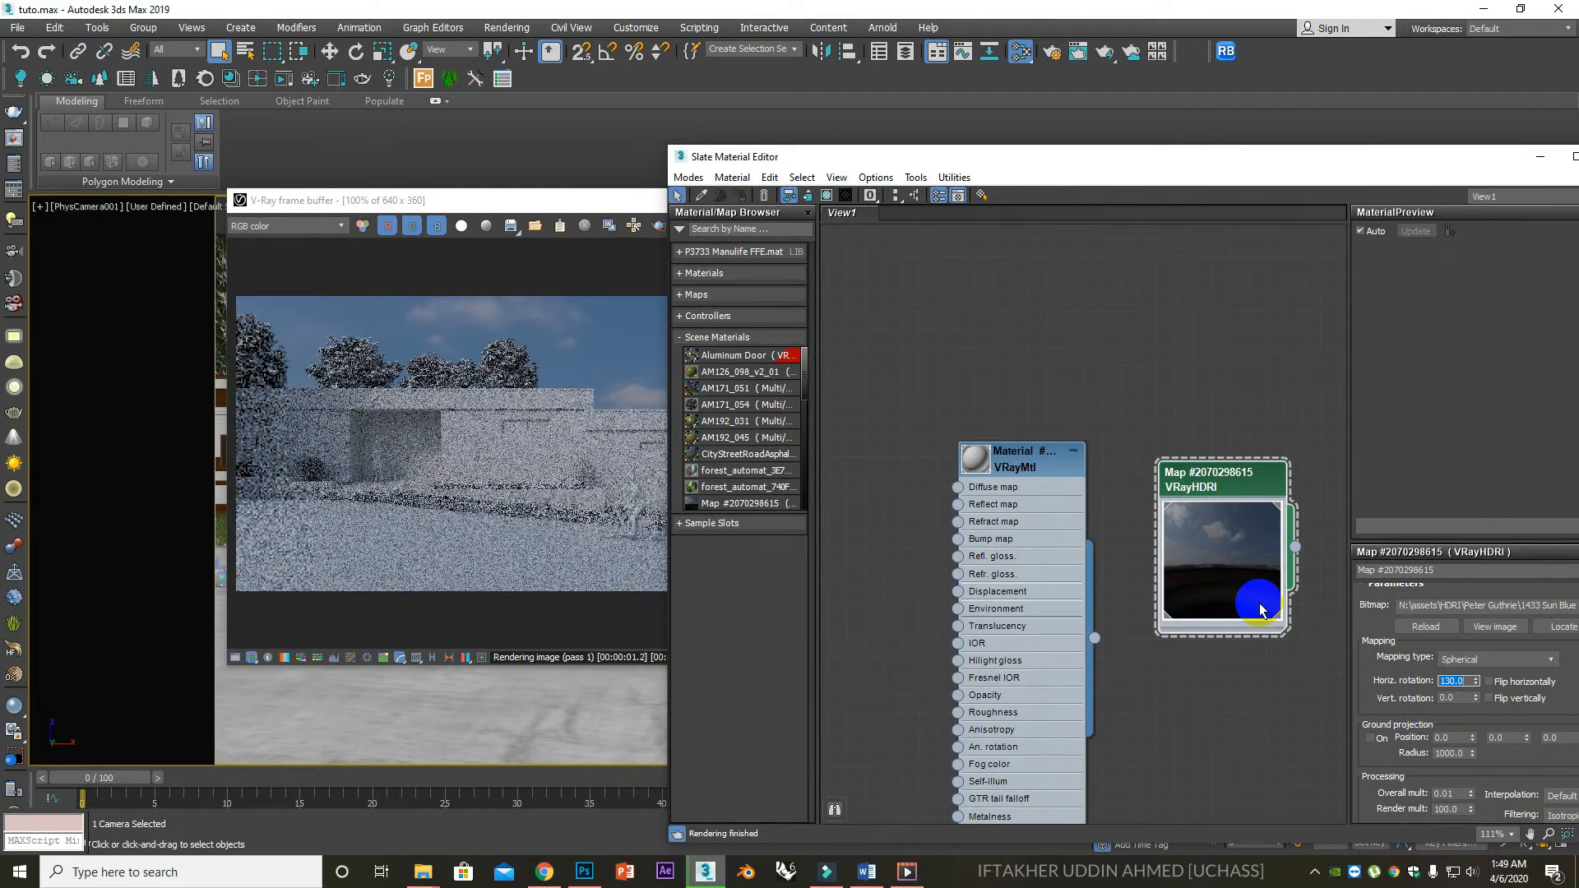
pyautogui.write('140')
pyautogui.press('Return')
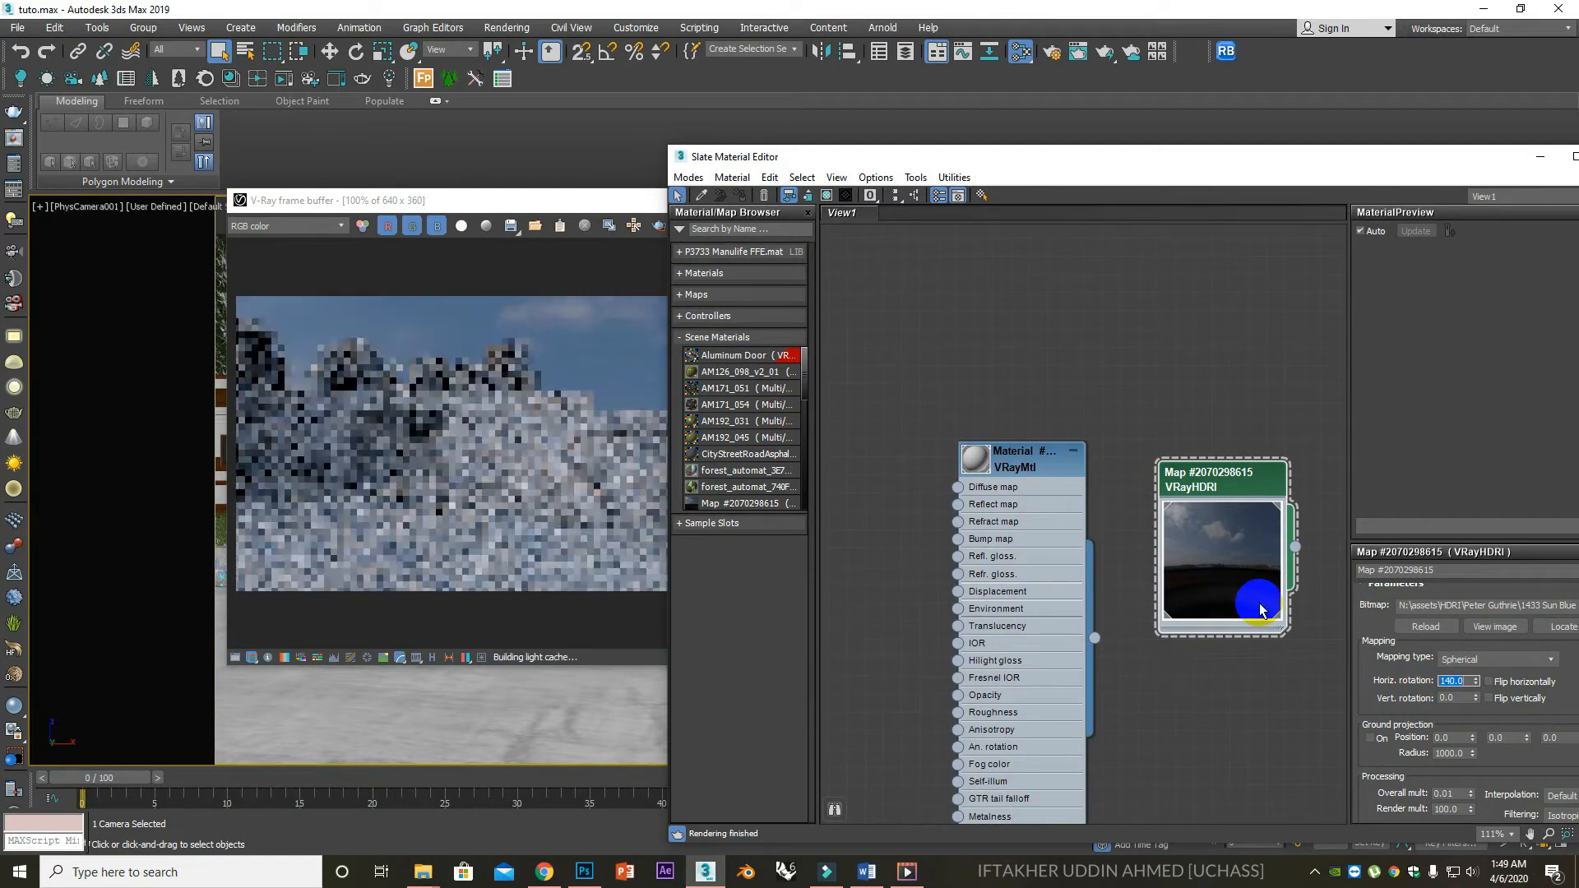
pyautogui.write('160')
pyautogui.press('Return')
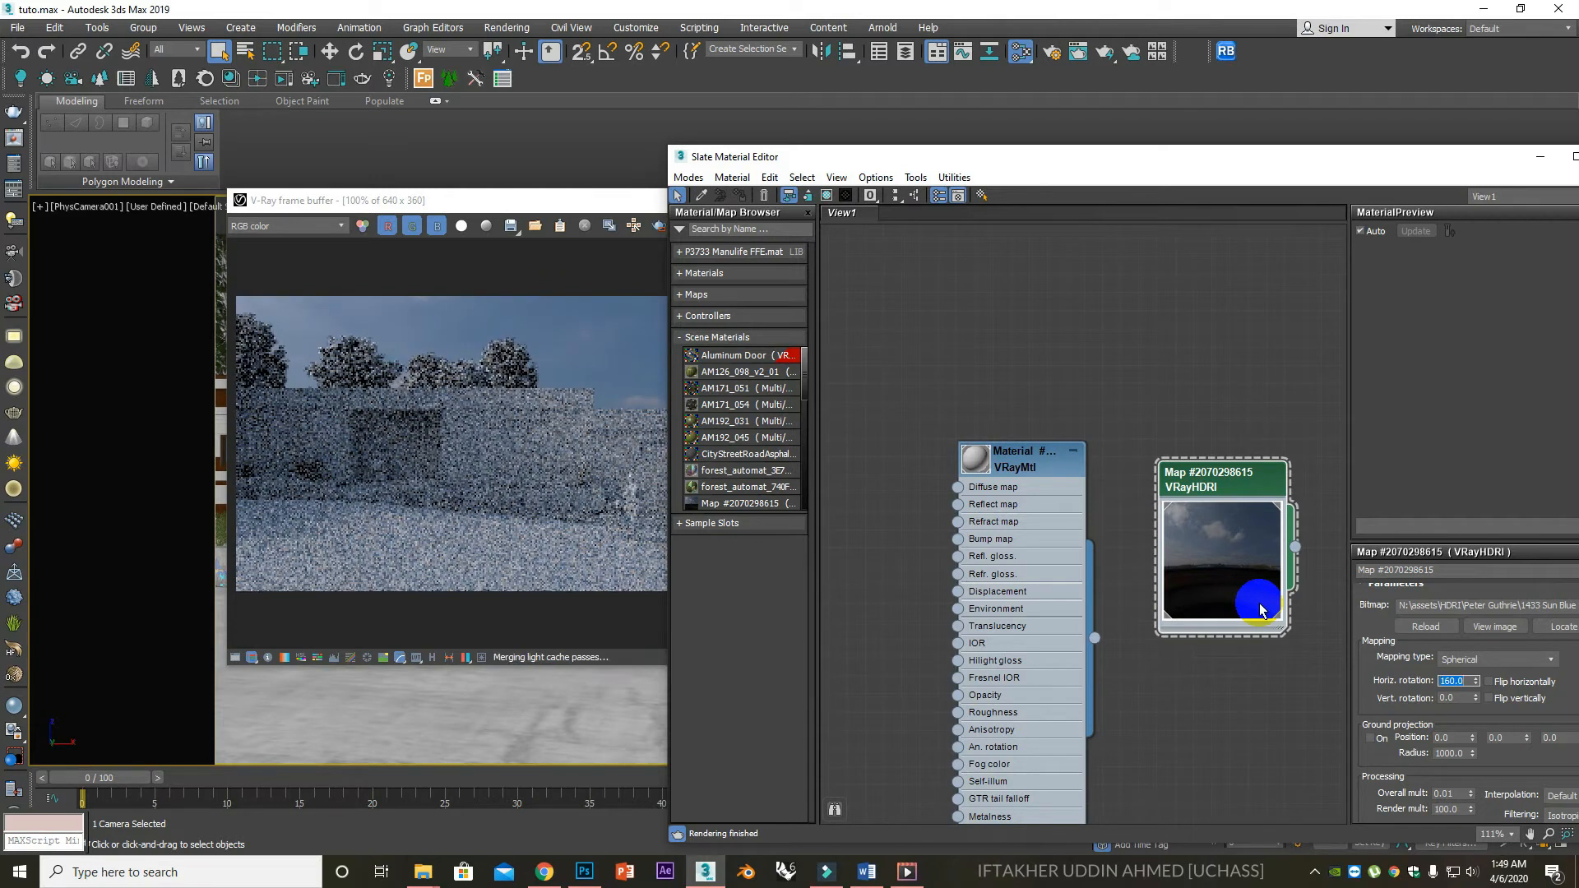
# Arrange the frame buffer and the material editor side by side, with the HDRI map node centred in the graph.
pyautogui.moveTo(977, 156); pyautogui.dragTo(798, 107)
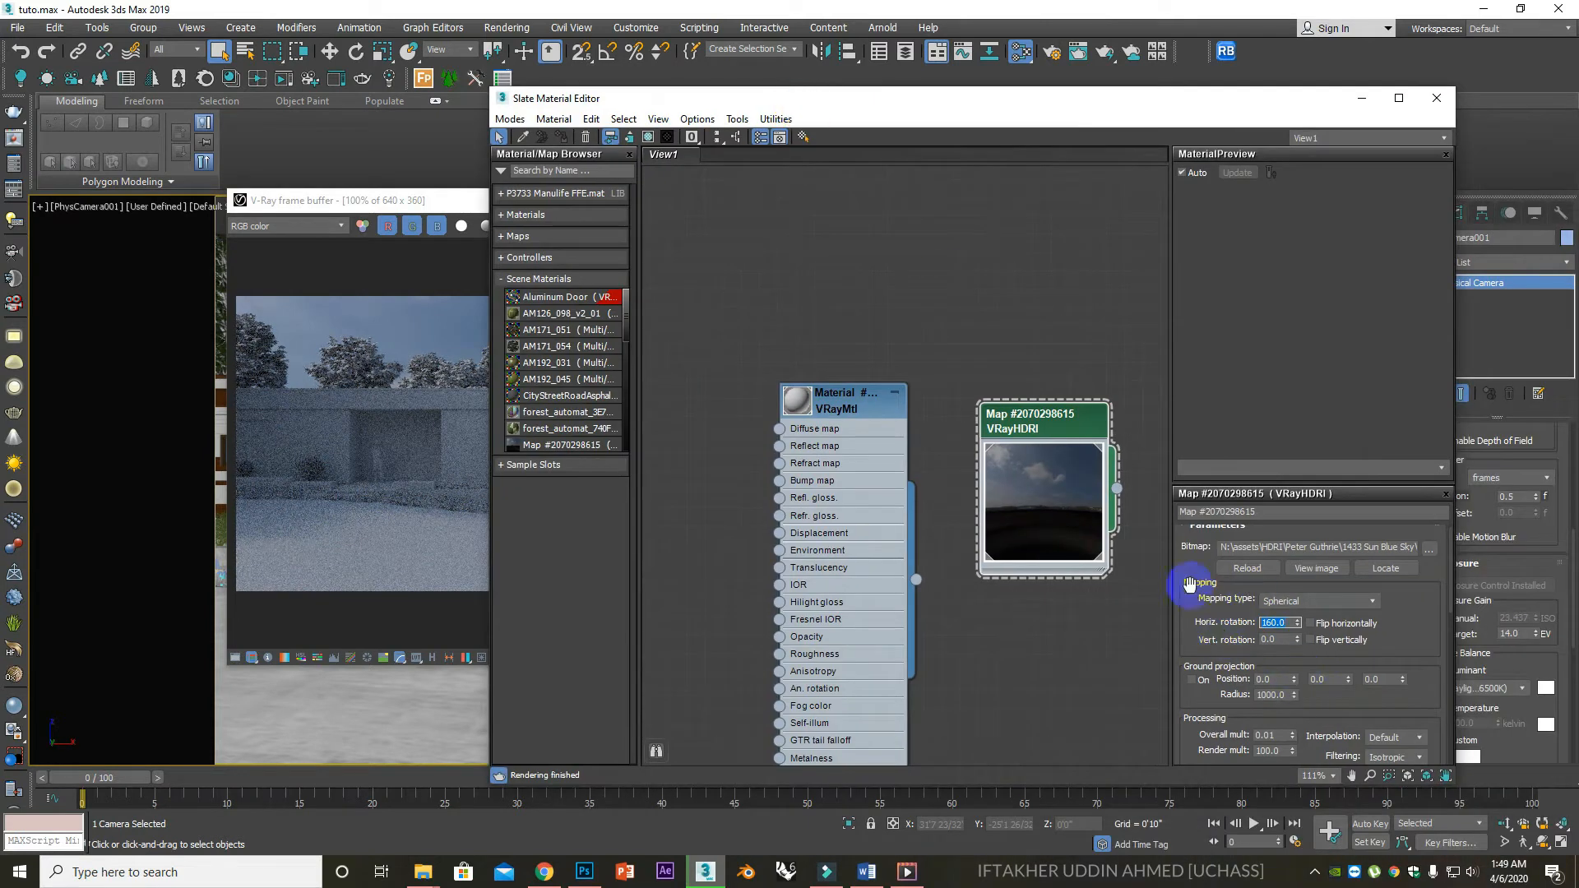
pyautogui.click(349, 198)
pyautogui.moveTo(349, 197); pyautogui.dragTo(194, 182)
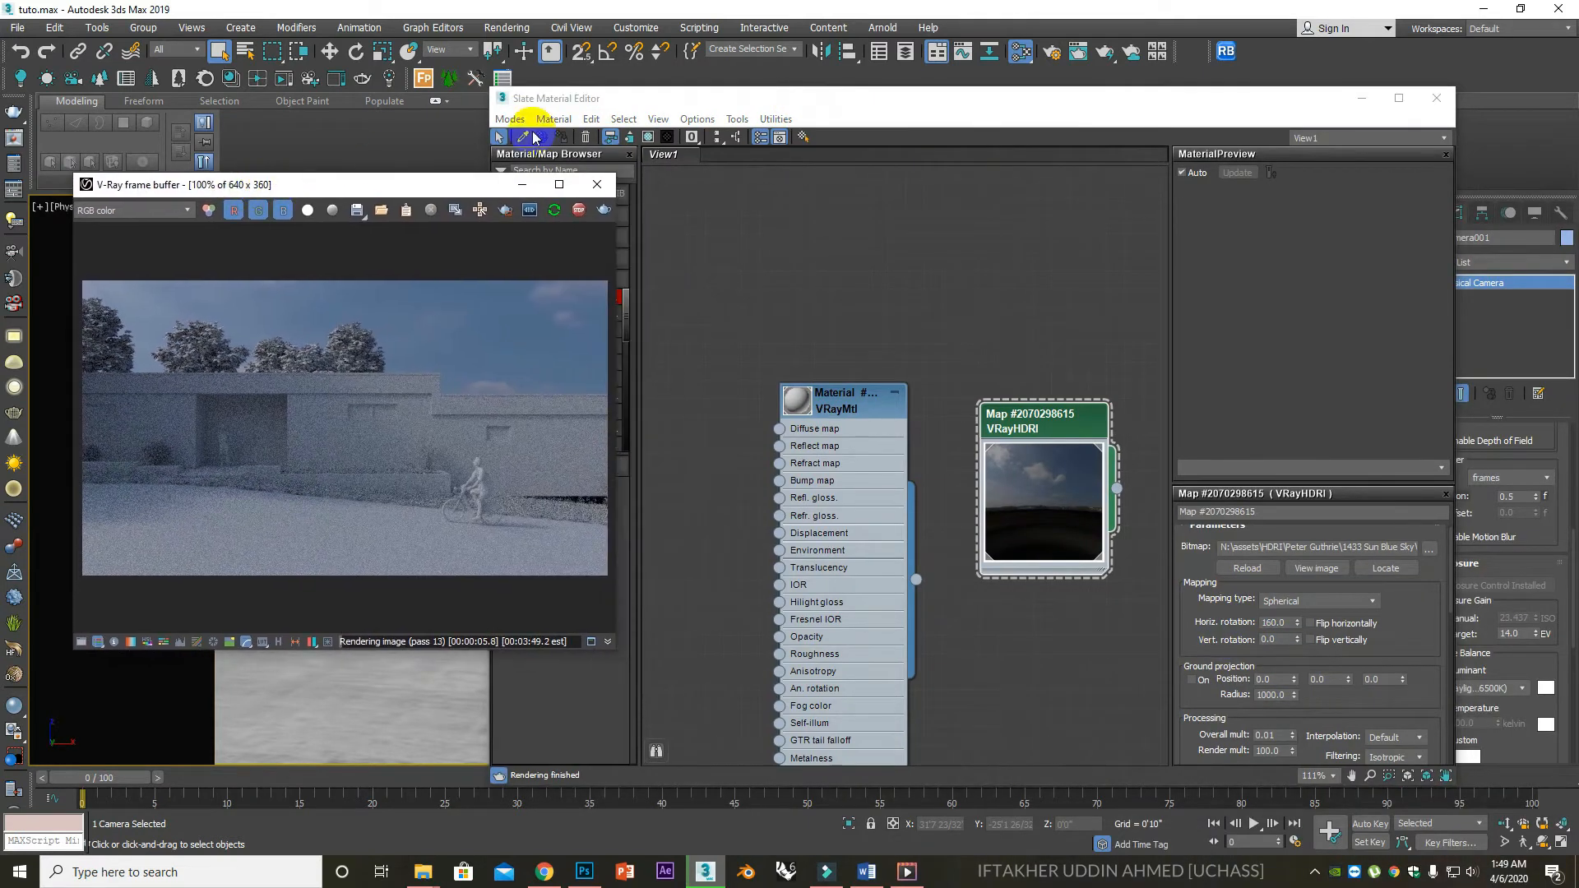
pyautogui.moveTo(488, 105); pyautogui.dragTo(681, 118)
pyautogui.moveTo(1020, 430); pyautogui.dragTo(825, 398, button='middle')
pyautogui.moveTo(1105, 457); pyautogui.dragTo(959, 434, button='middle')
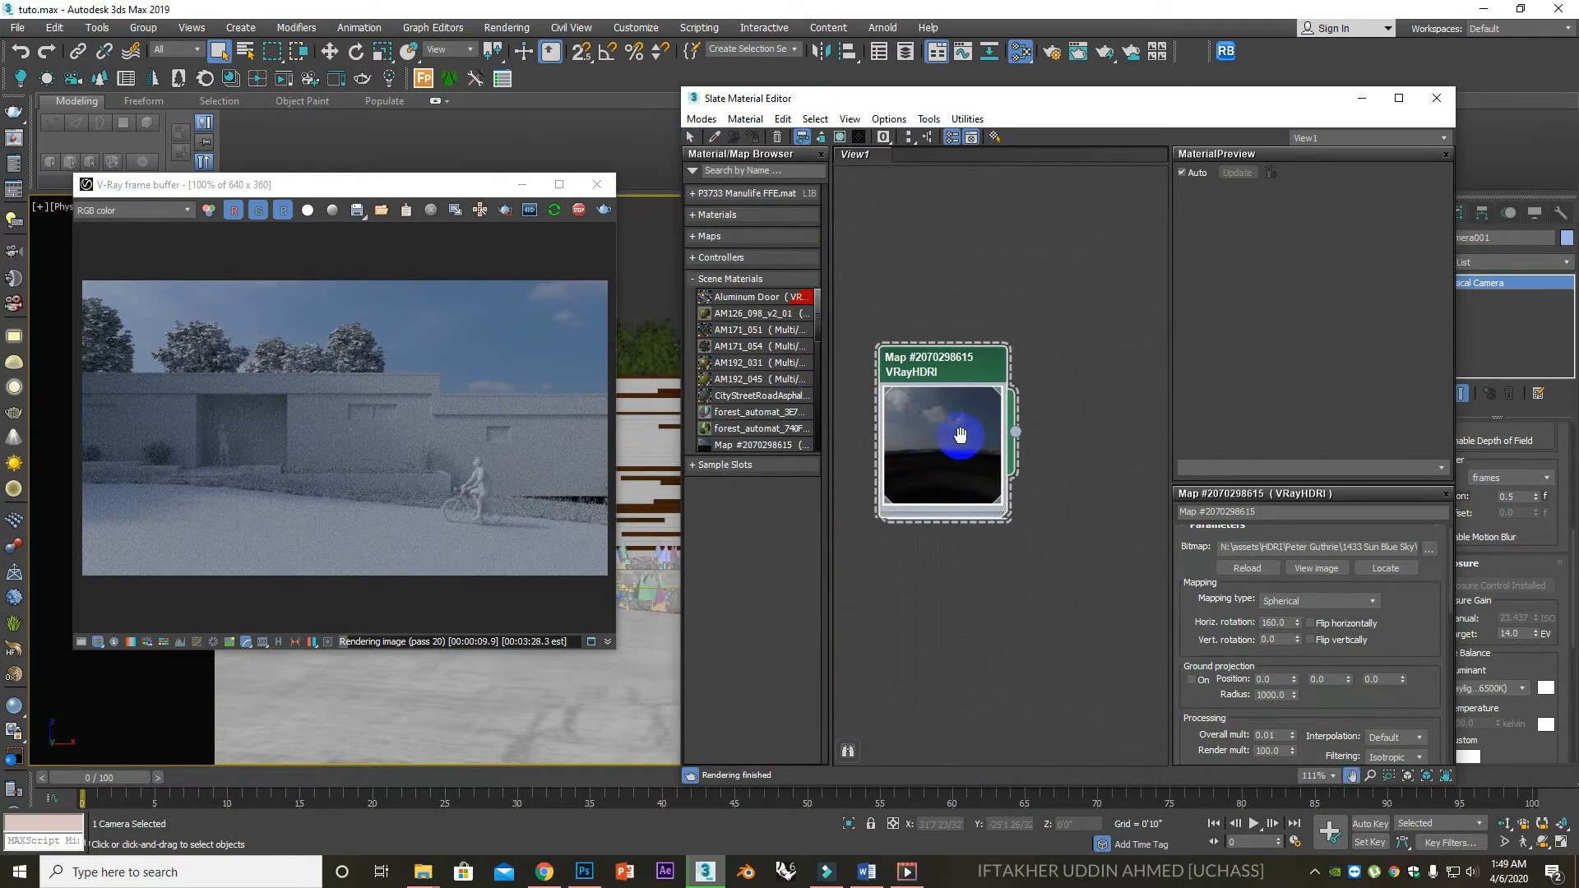
# Set the HDRI map's inverse gamma to 0.9.
pyautogui.moveTo(1219, 640); pyautogui.dragTo(1202, 398)
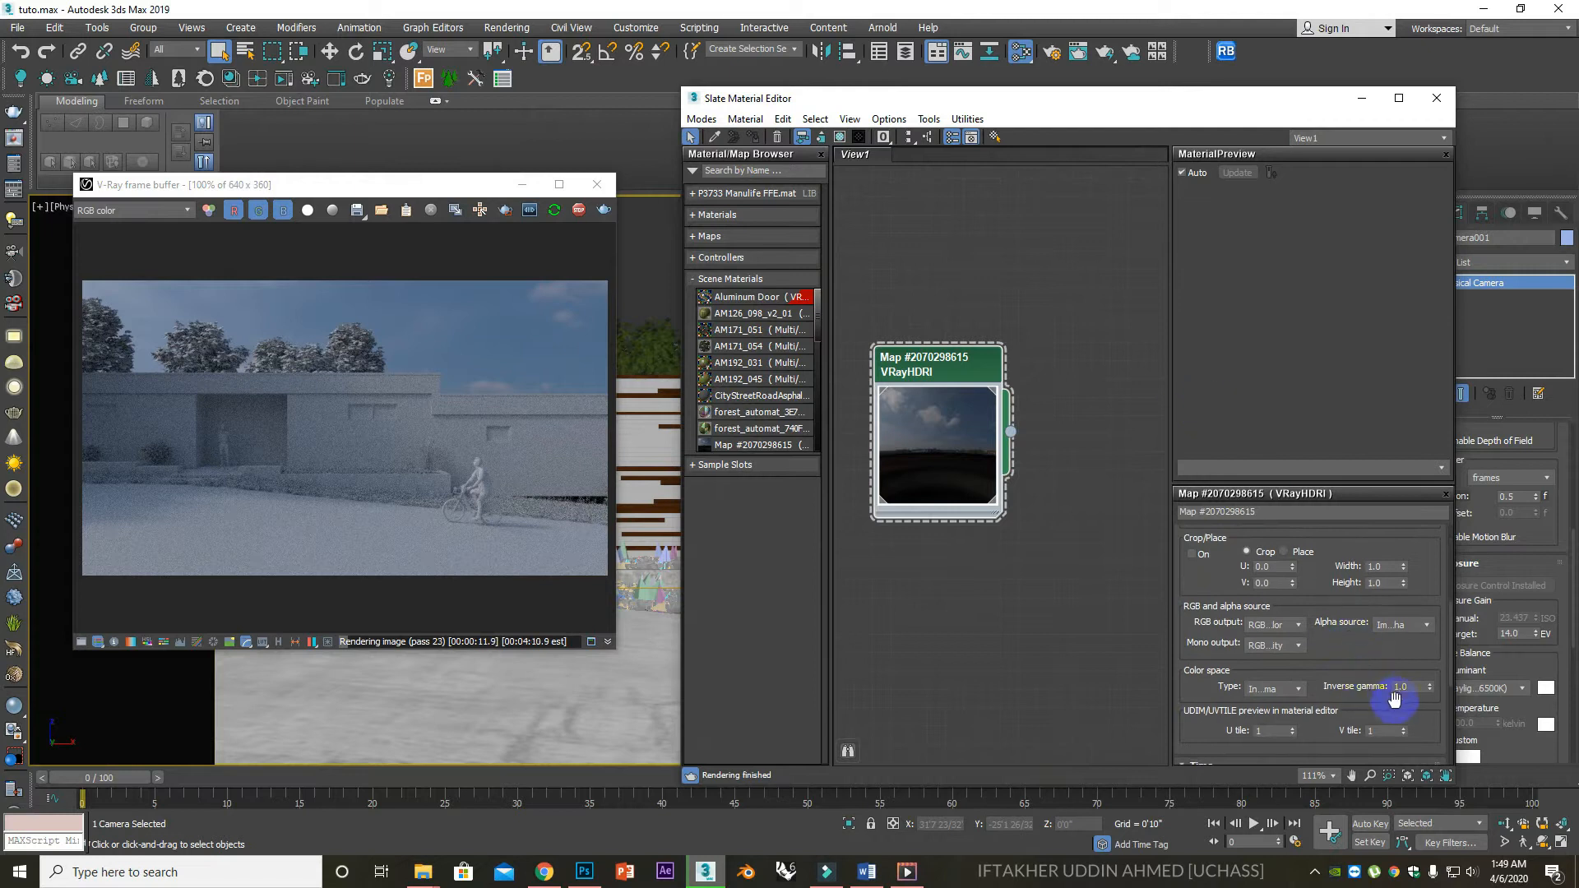
pyautogui.doubleClick(1408, 687)
pyautogui.write('.9')
pyautogui.press('Return')
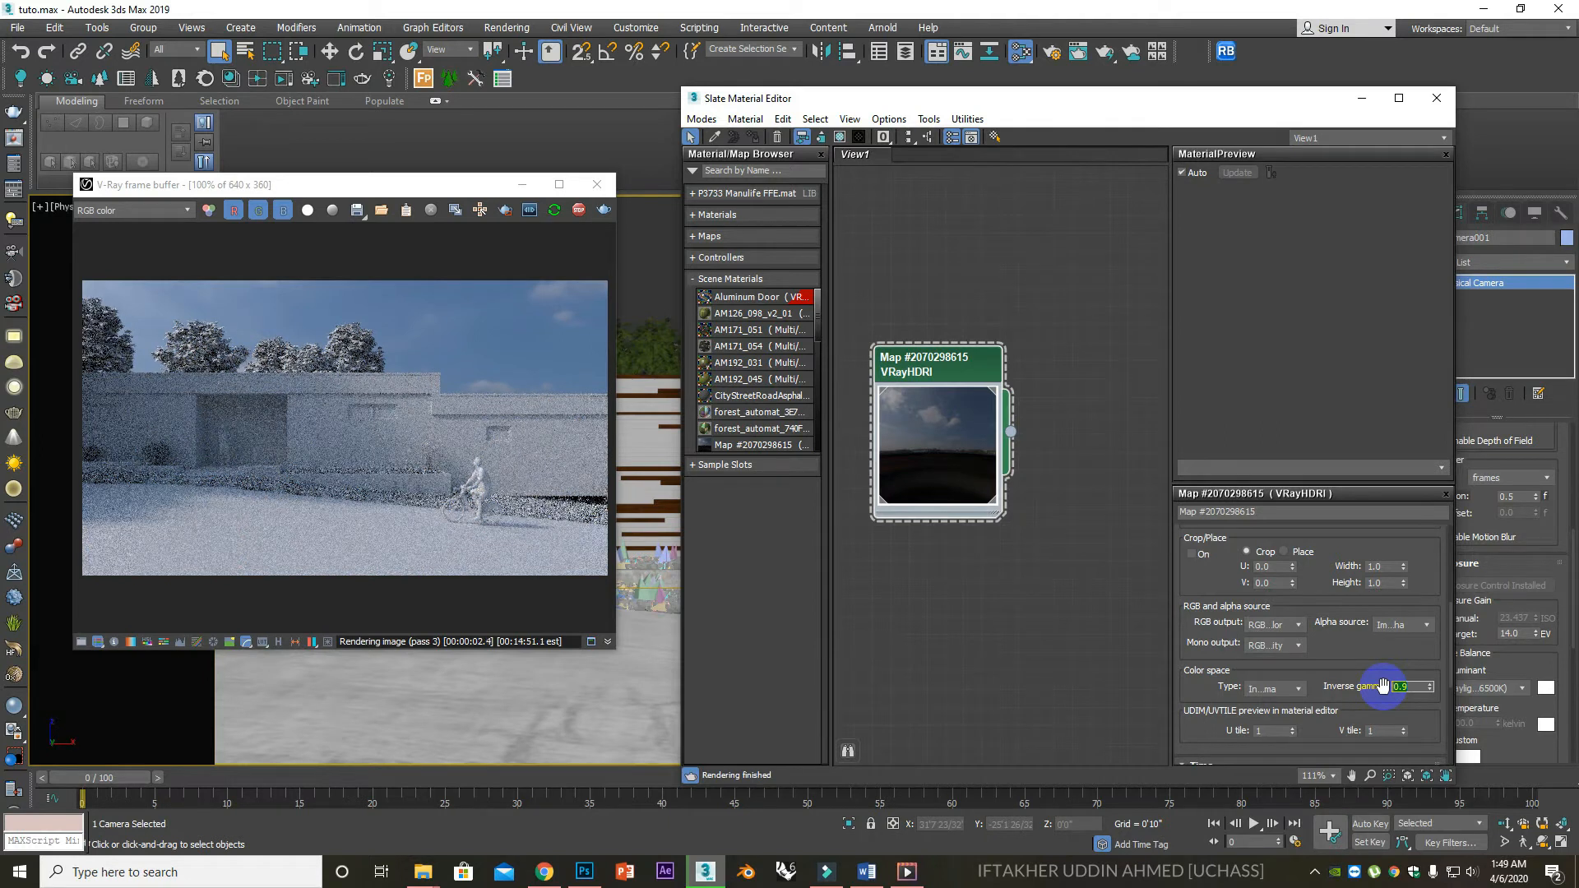
# Try an inverse gamma of 0.8 before setting the HDRI map to 0.85, close the material editor and stop the interactive render.
pyautogui.write('.8')
pyautogui.press('Return')
pyautogui.write('.85')
pyautogui.press('Return')
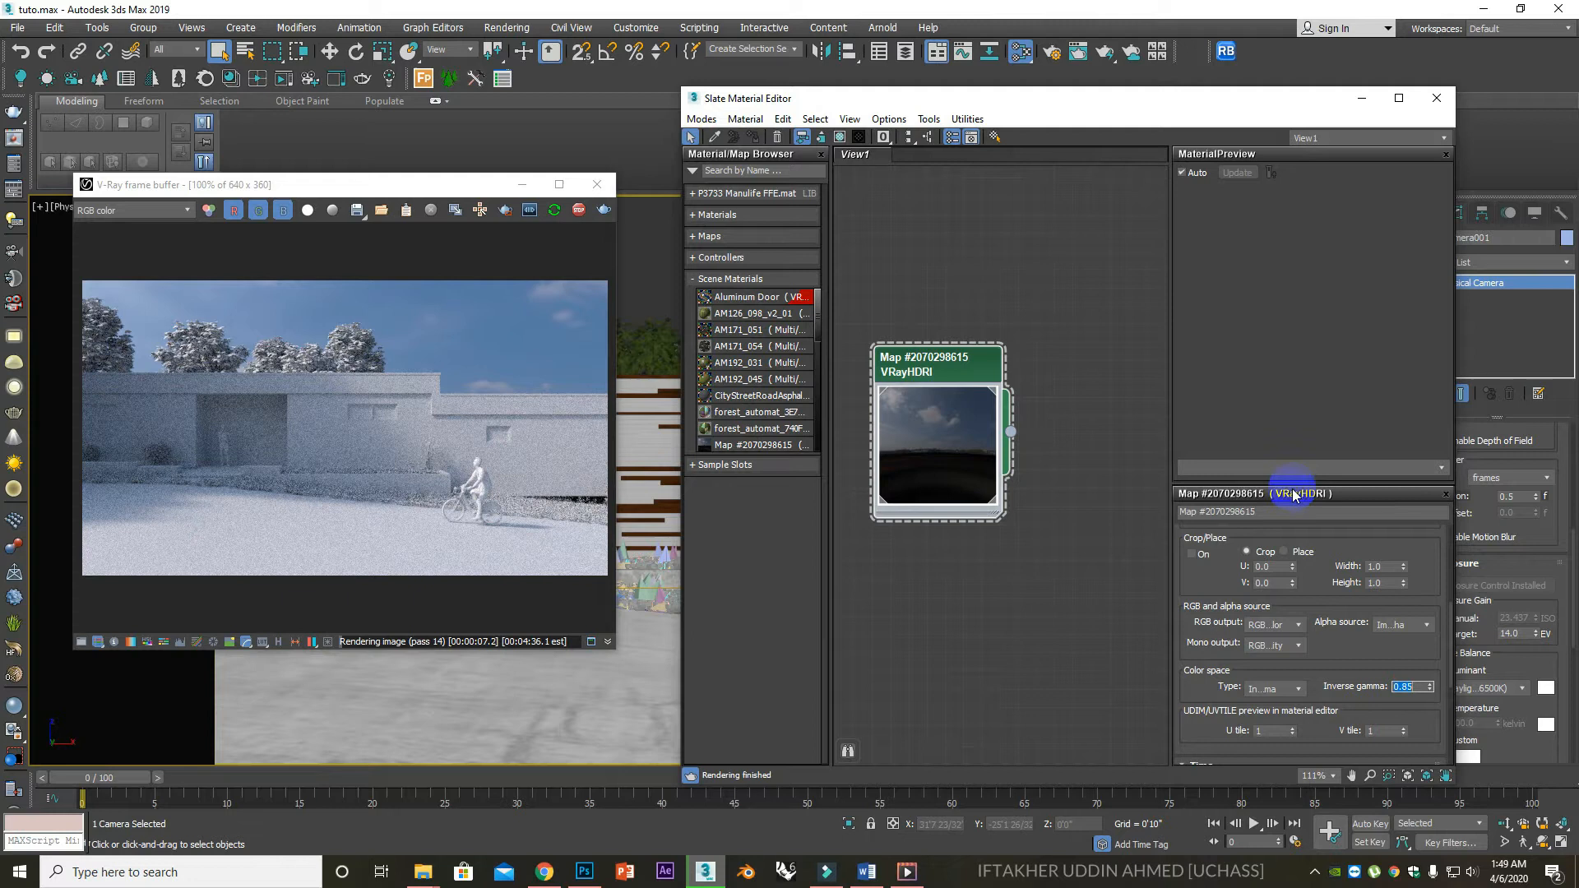
pyautogui.click(1430, 100)
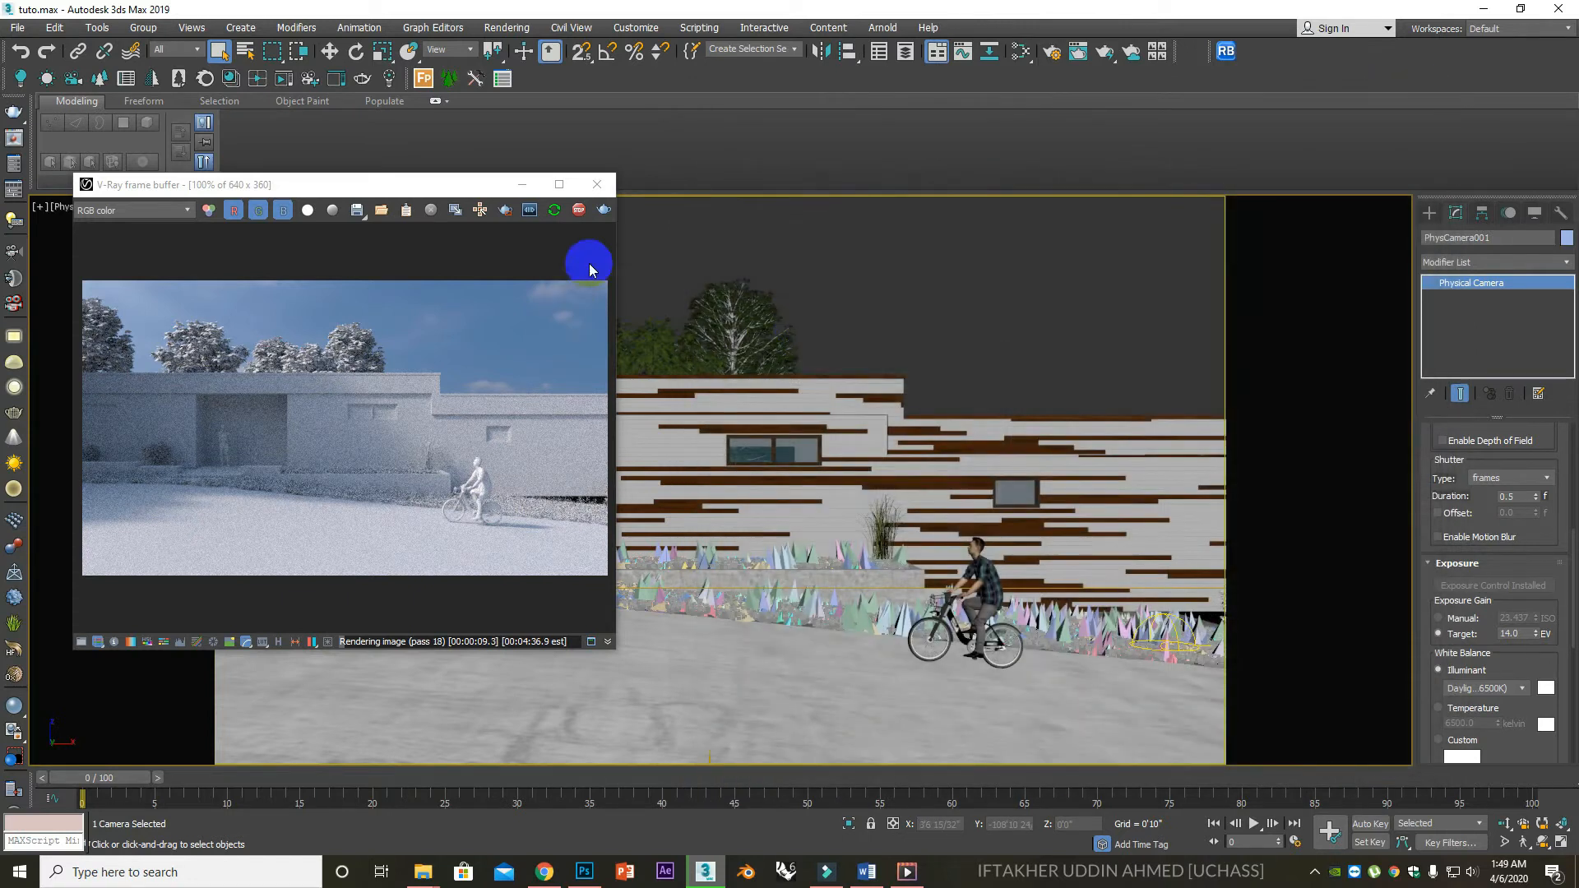
pyautogui.click(580, 211)
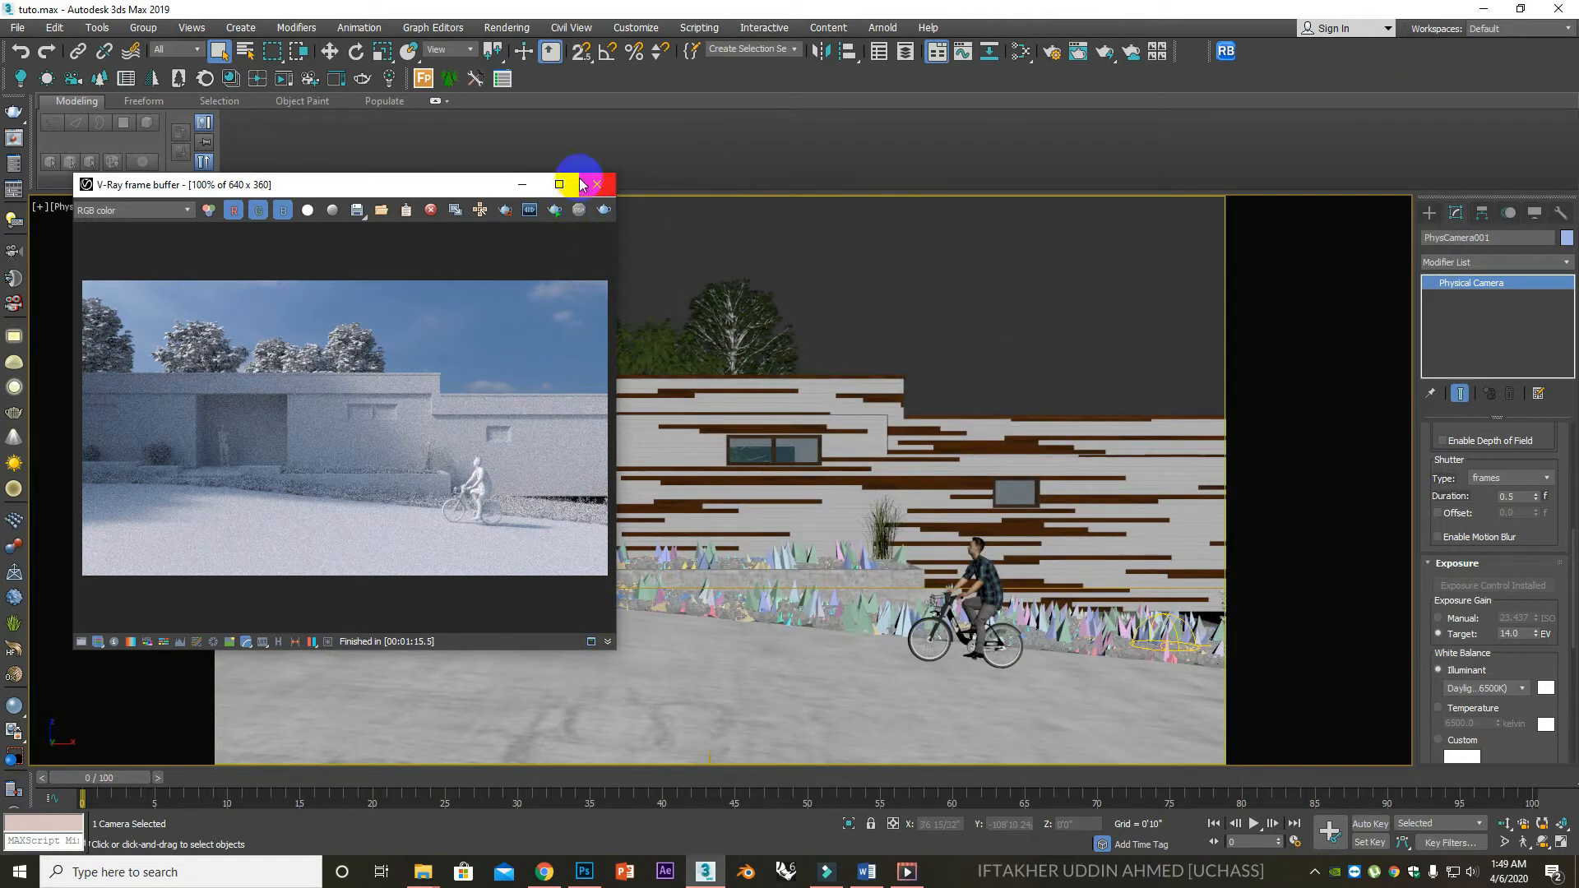
# Turn off the material override in the V-Ray global switches of the render setup.
pyautogui.click(506, 27)
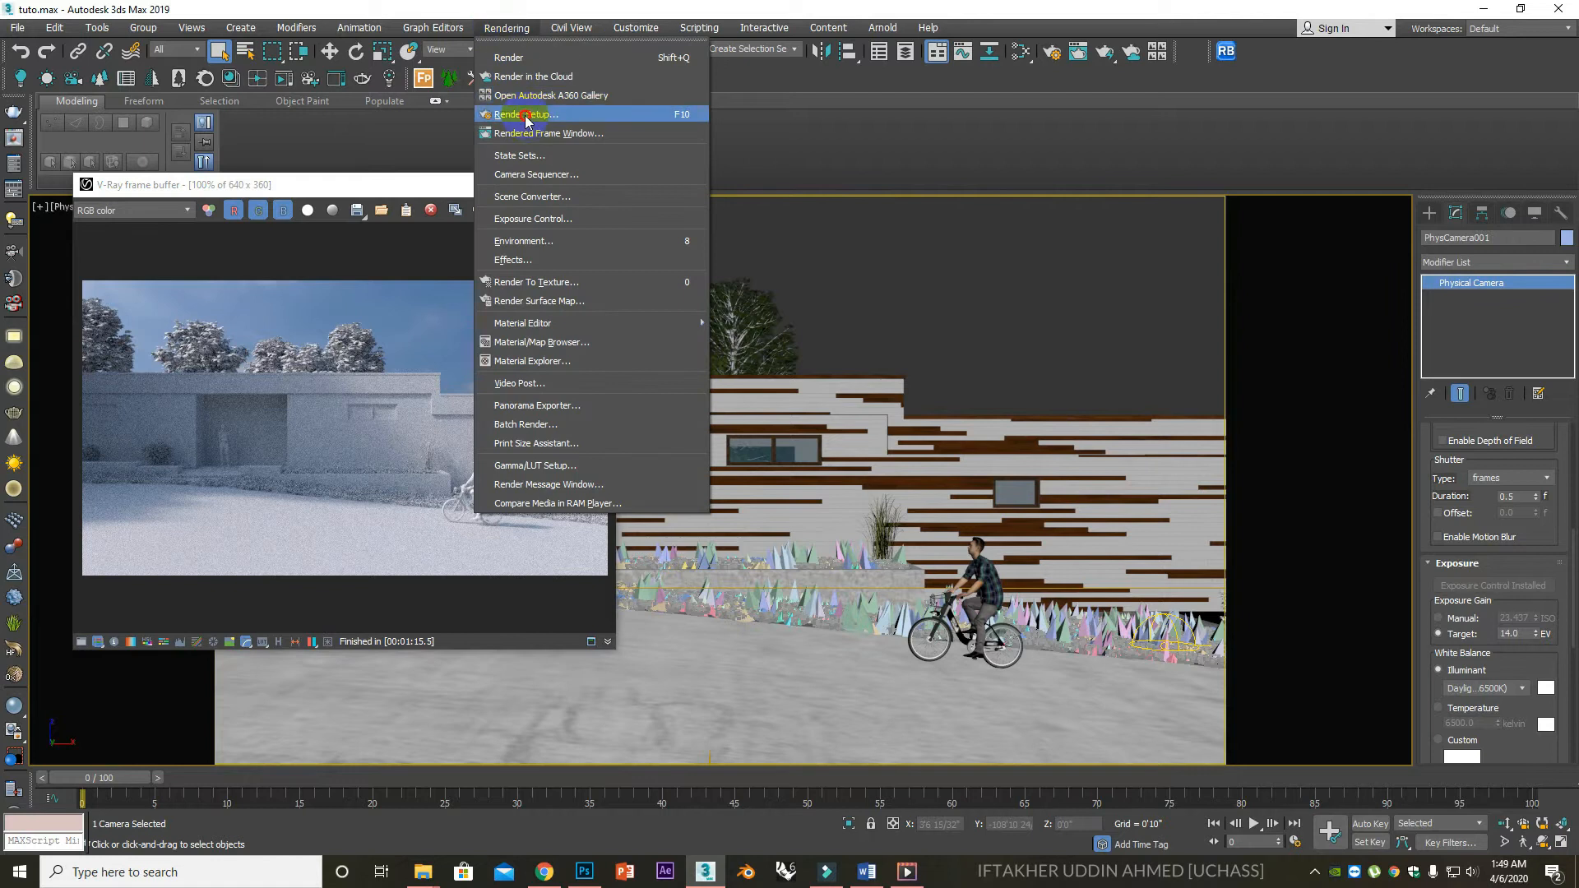
pyautogui.click(524, 115)
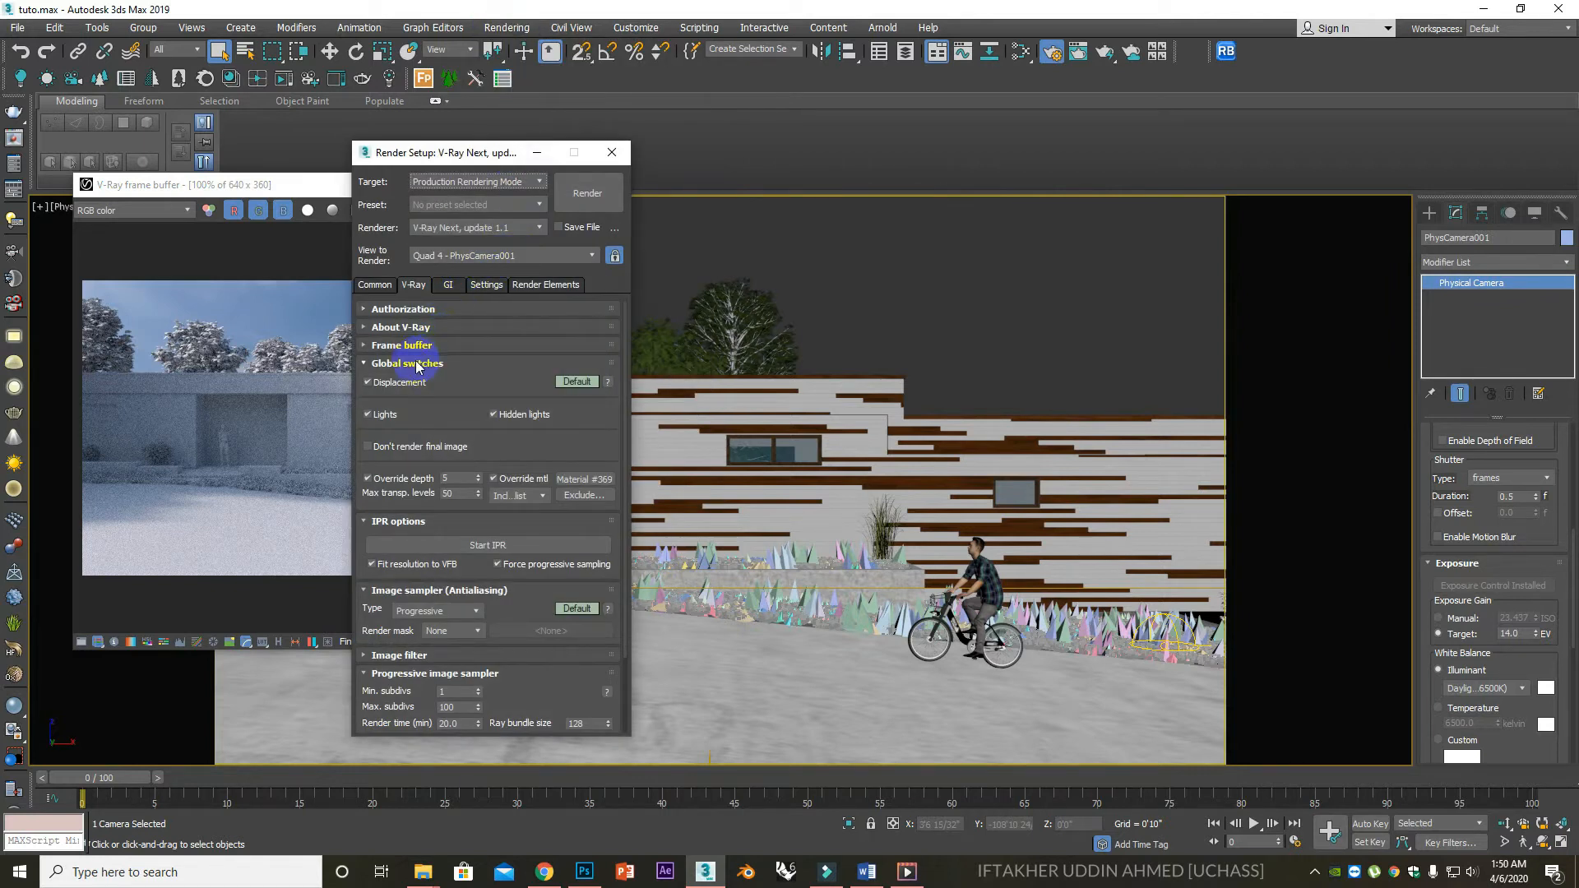
pyautogui.click(494, 479)
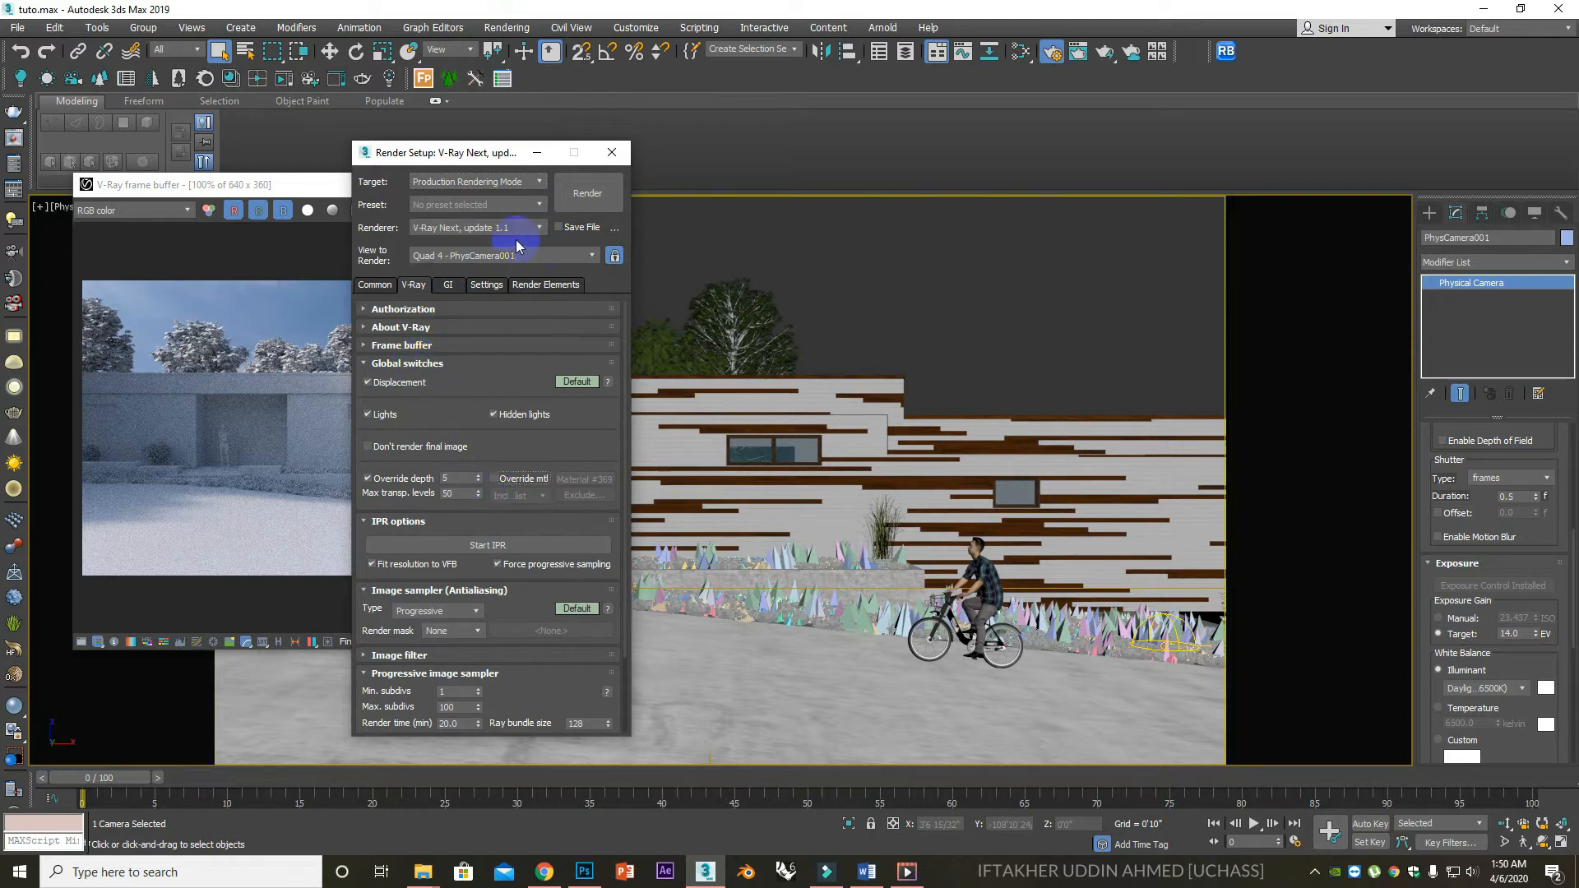
# Save the scene and start a production render of the camera view at 4000 x 2251.
pyautogui.click(375, 283)
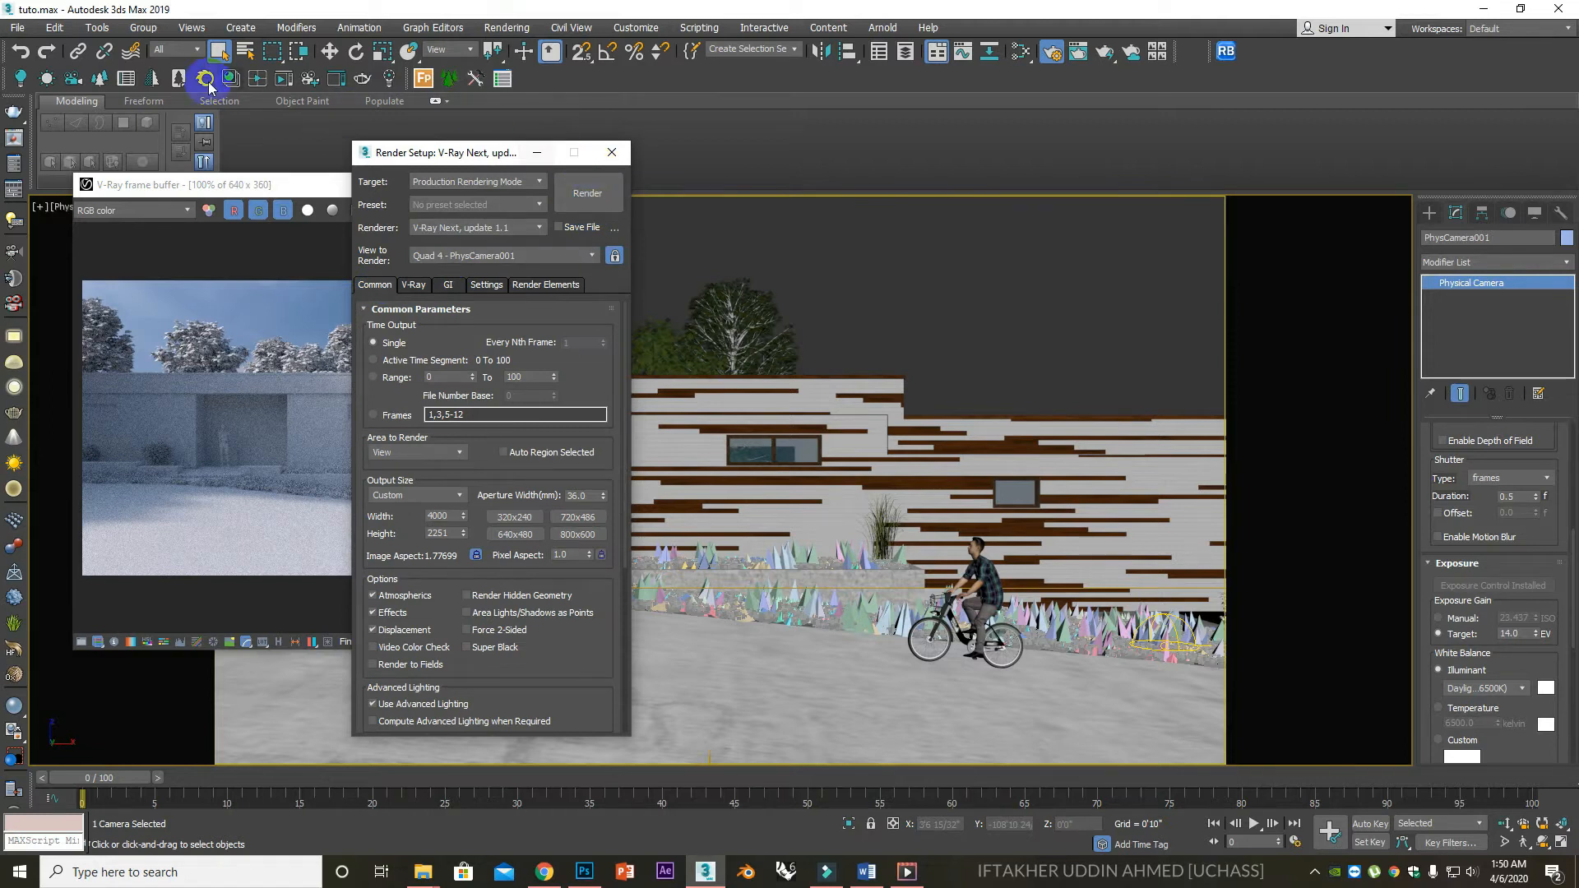
pyautogui.click(17, 27)
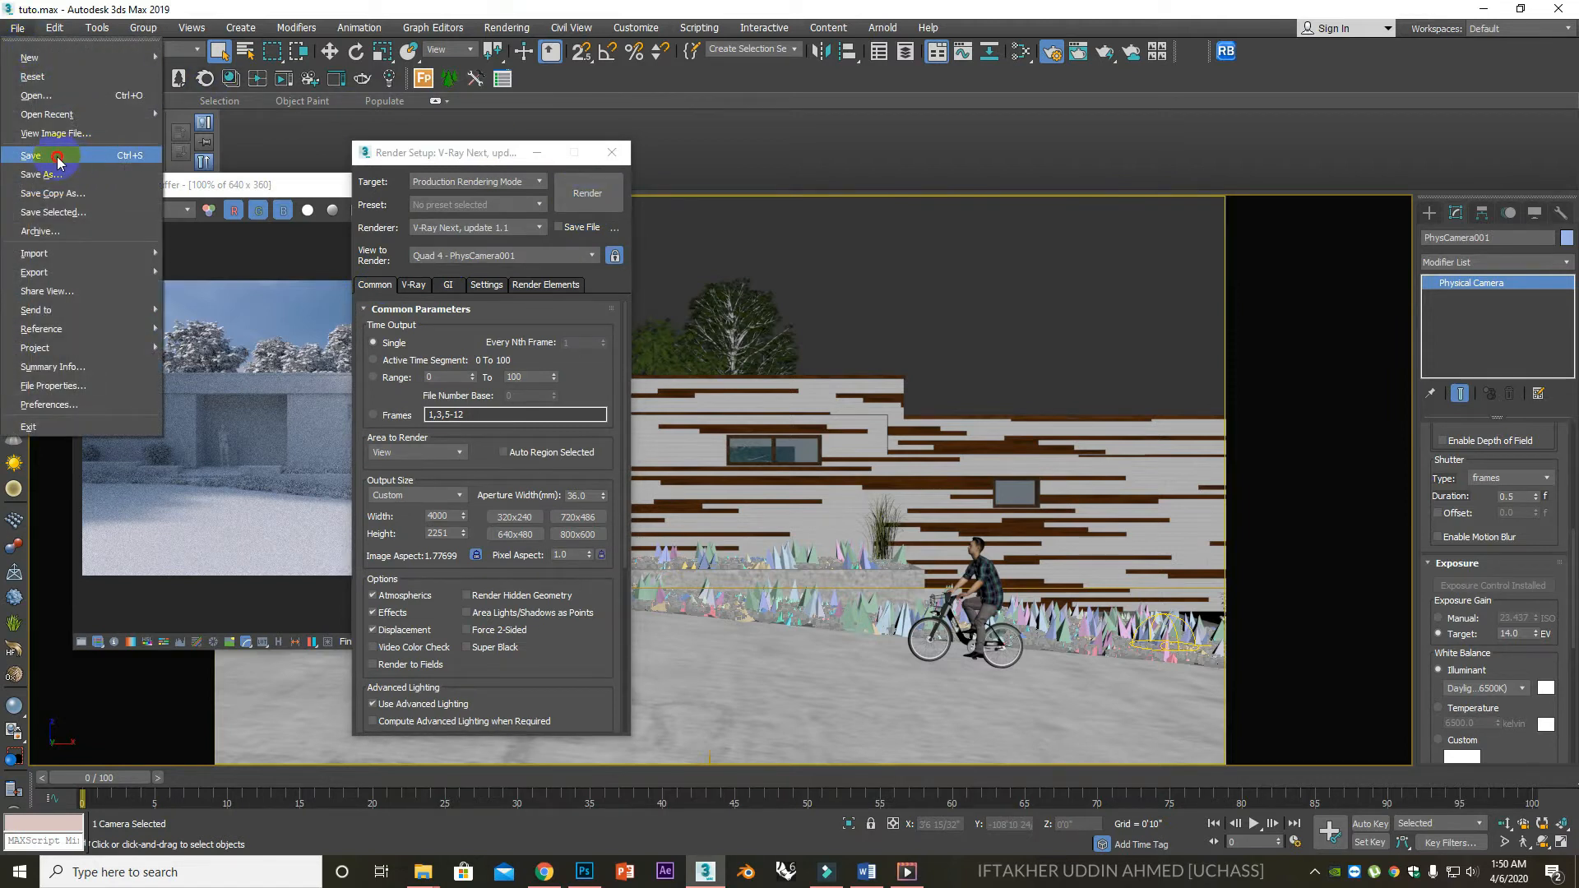
pyautogui.click(56, 156)
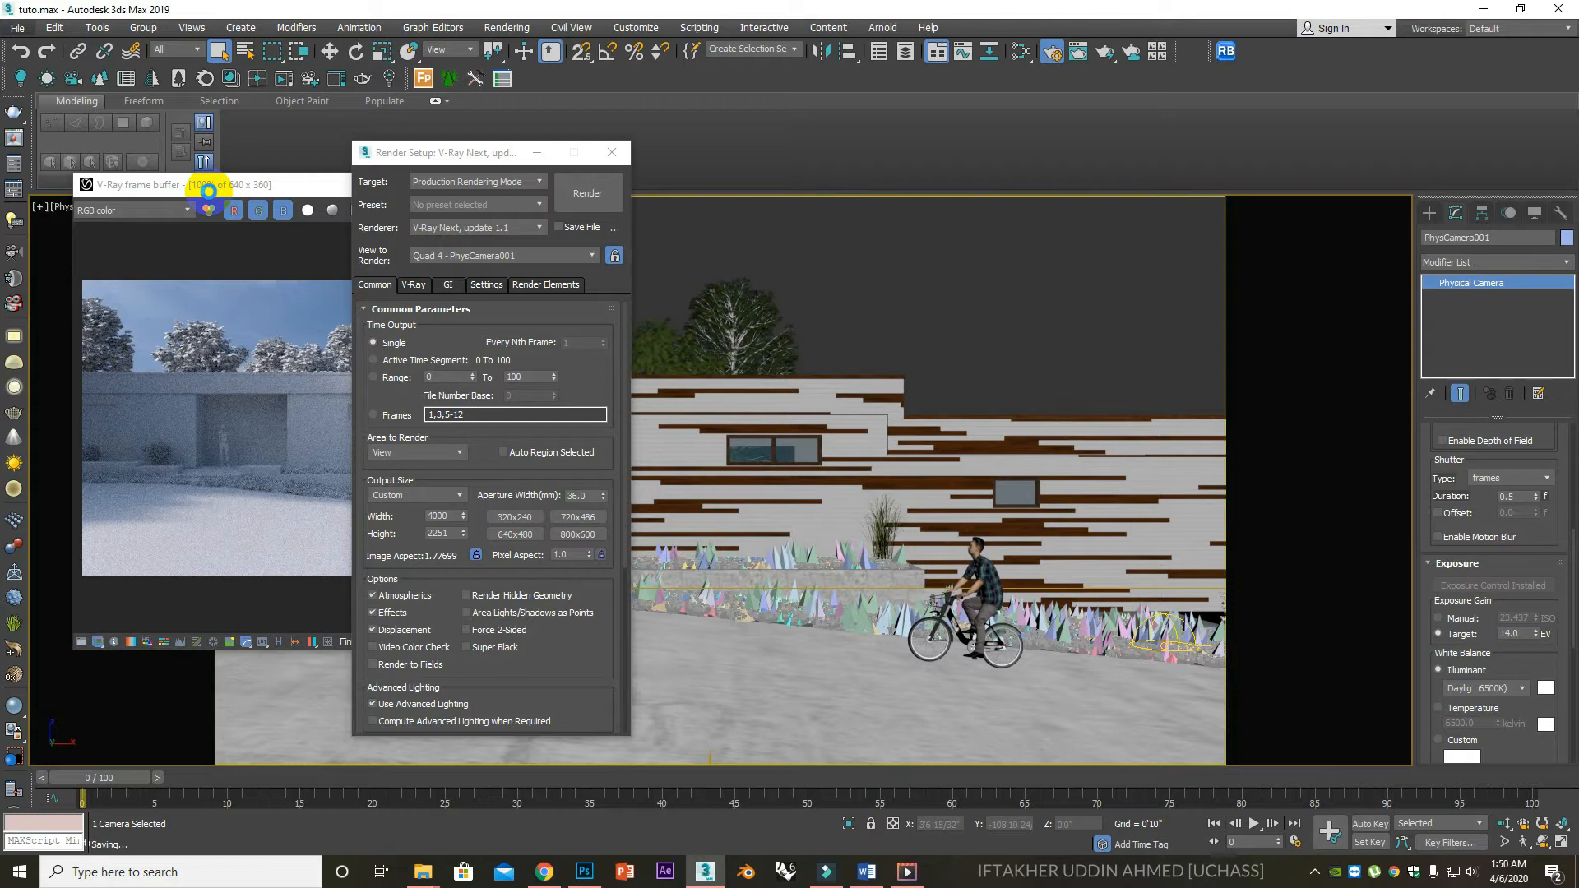
pyautogui.click(590, 196)
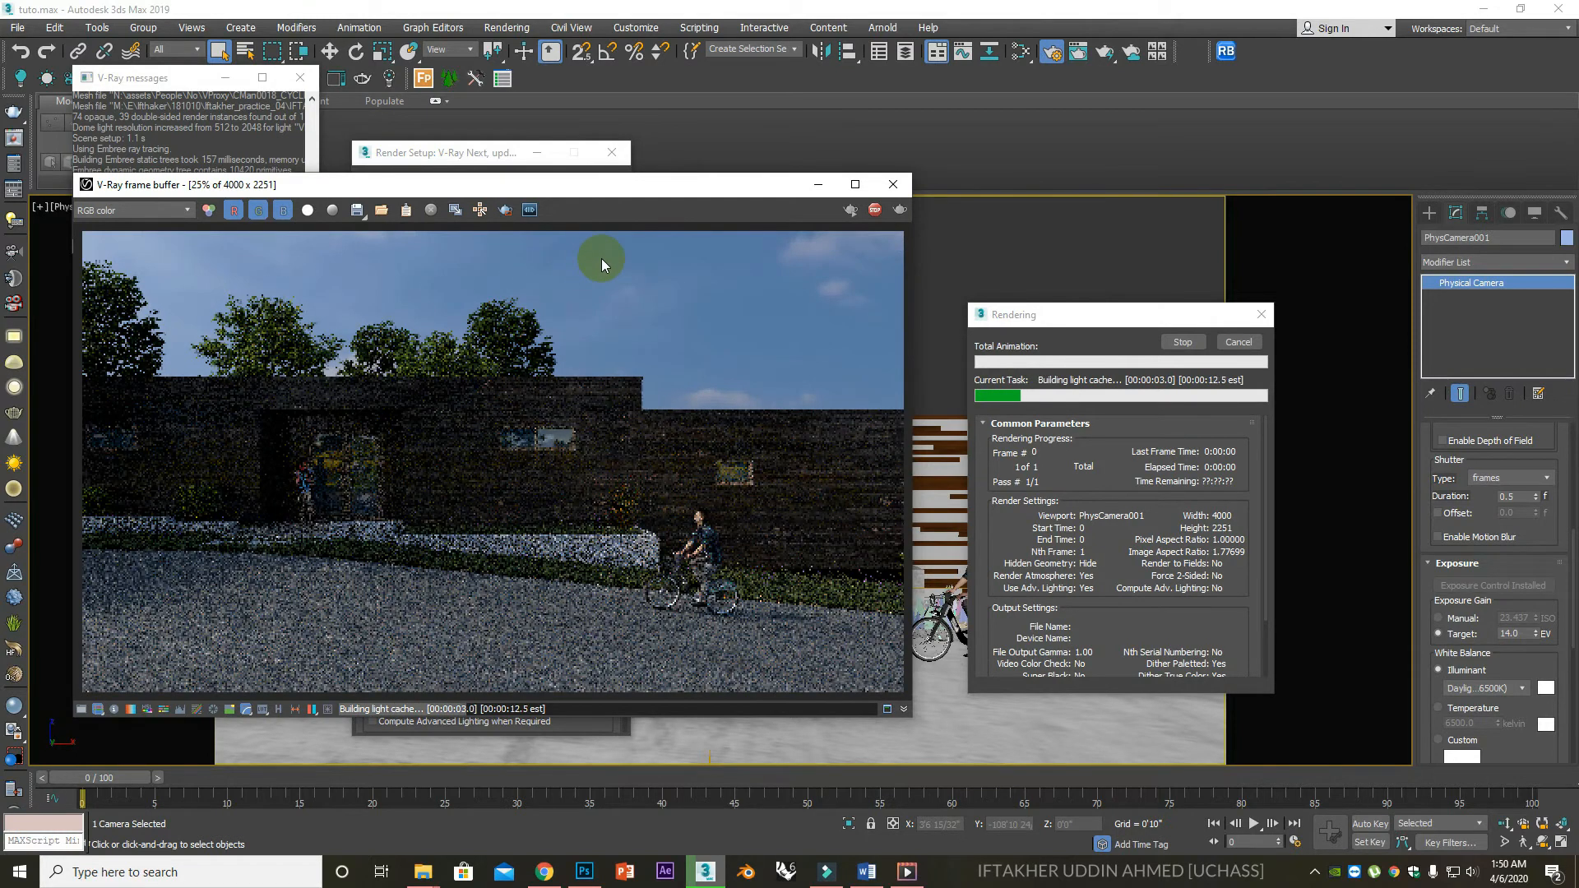
# Show the frame buffer's colour corrections and cancel the running render.
pyautogui.click(86, 709)
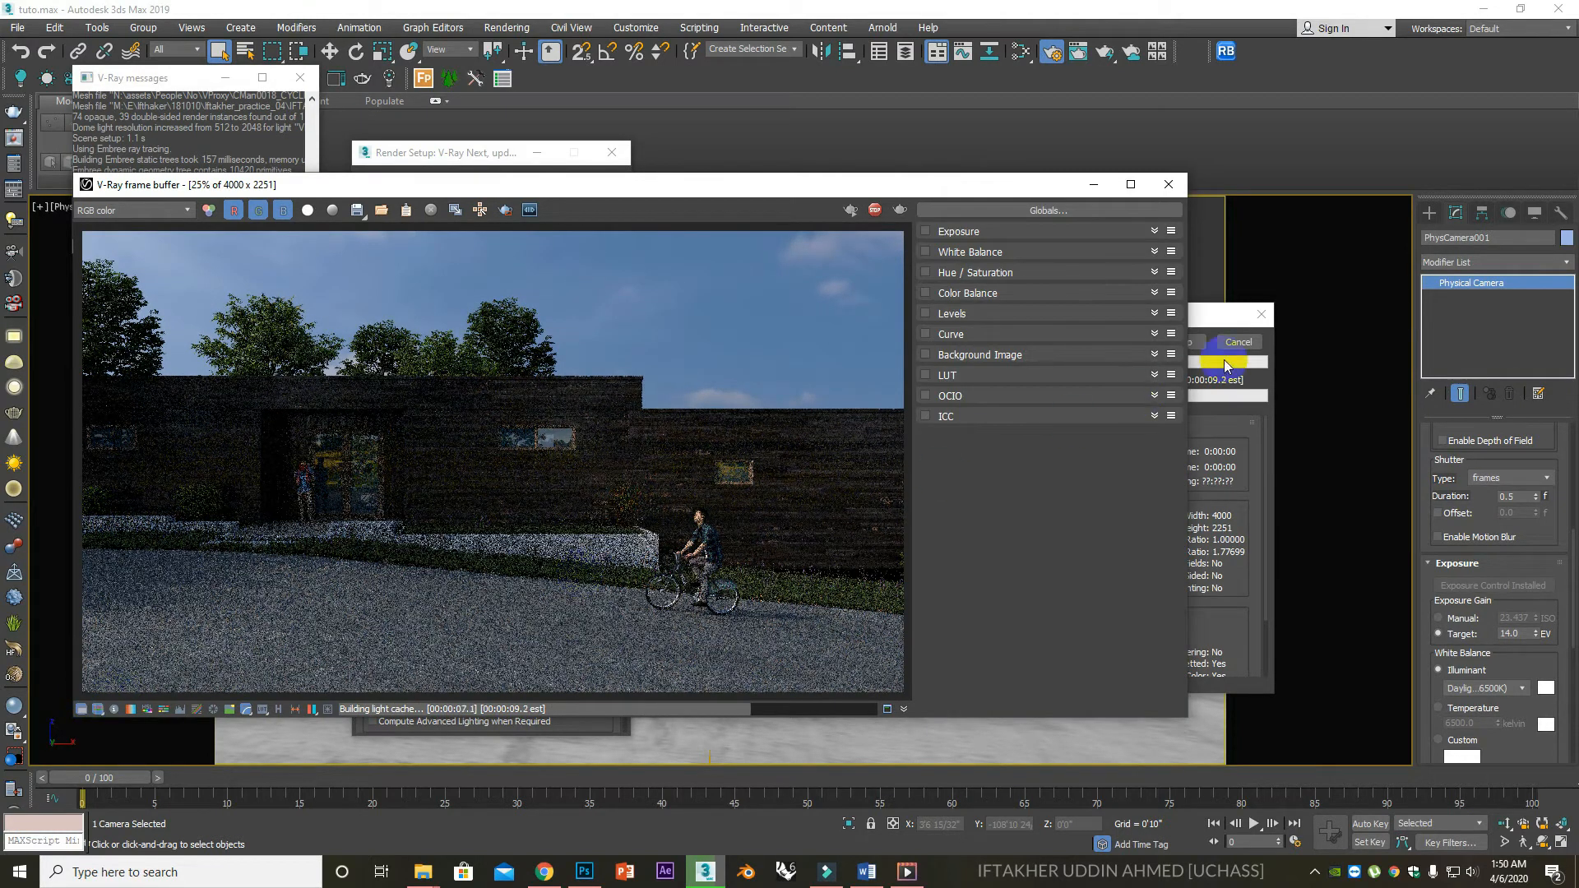
pyautogui.click(1226, 353)
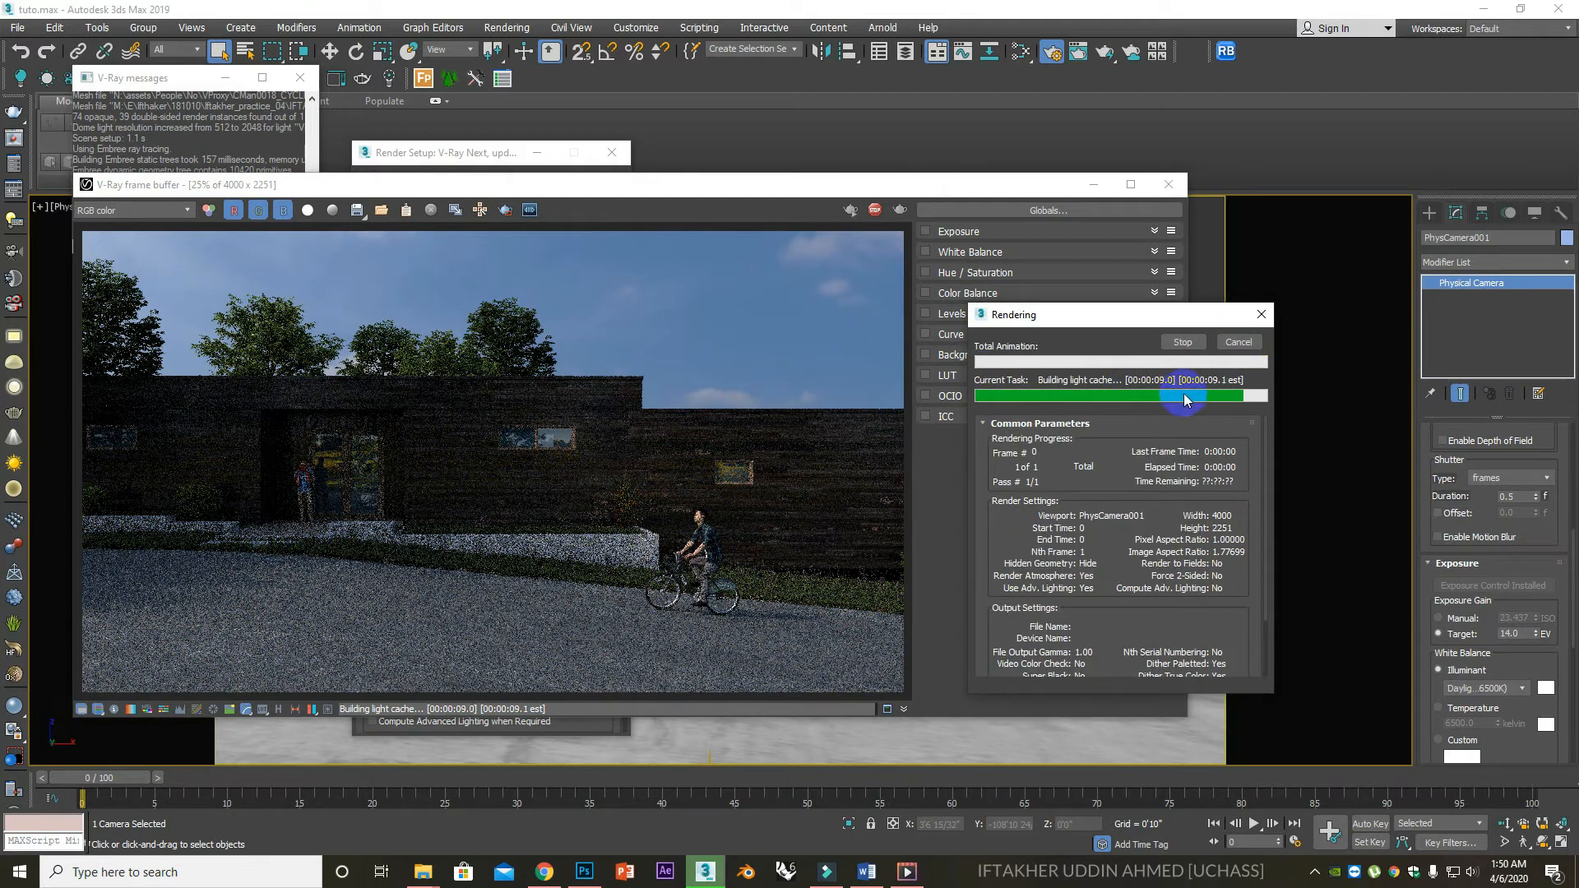
pyautogui.click(1243, 342)
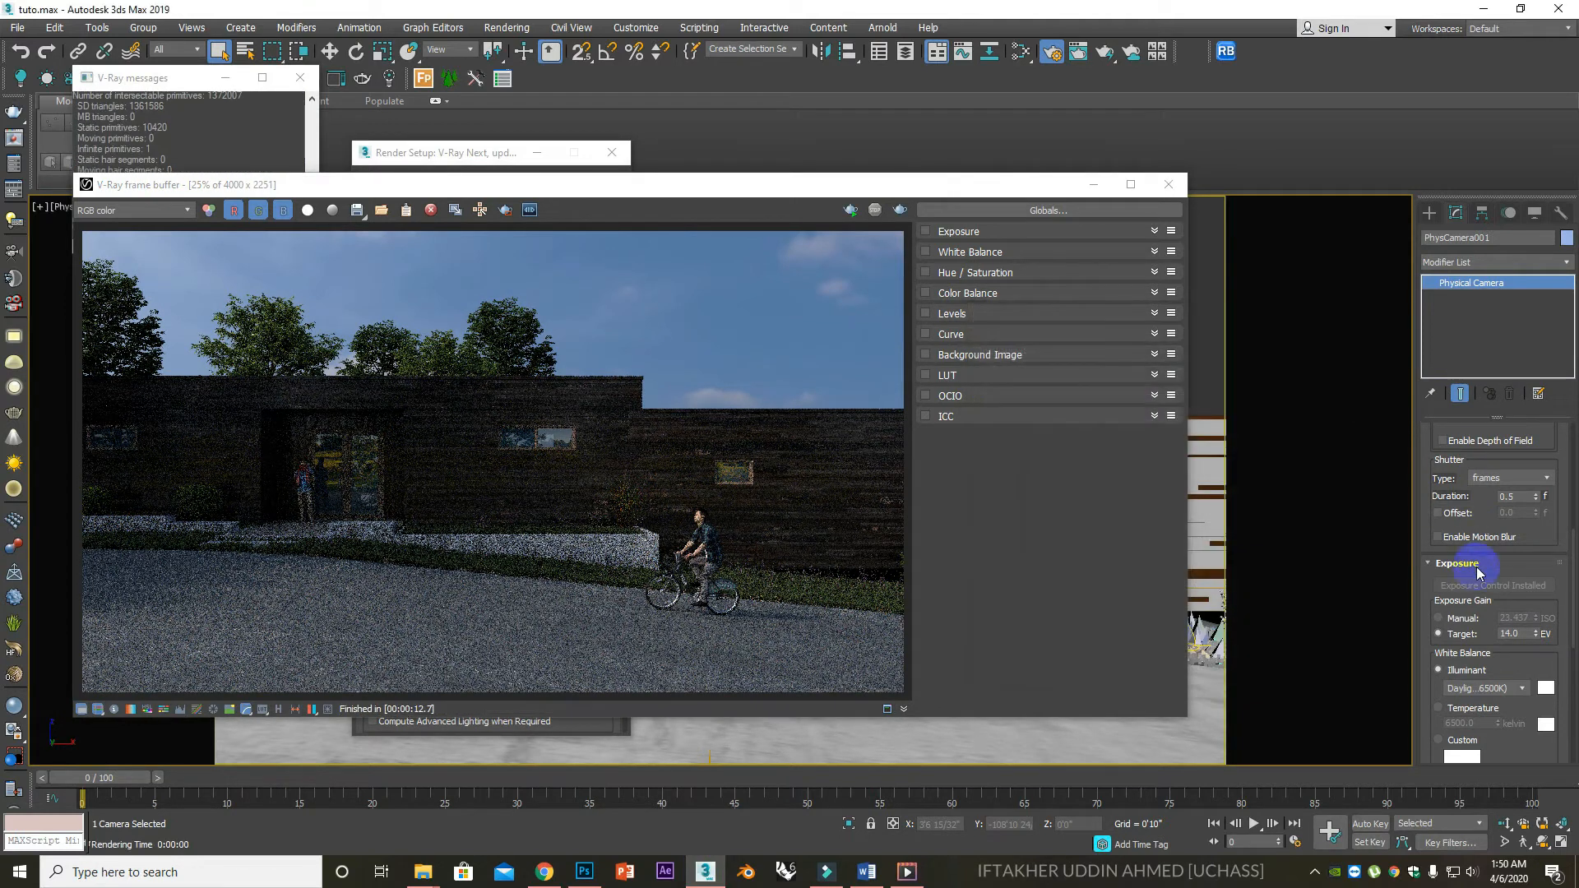
# Set the camera's target exposure gain to 12.0 EV and render the view again.
pyautogui.click(1519, 635)
pyautogui.moveTo(1519, 634); pyautogui.dragTo(1494, 630)
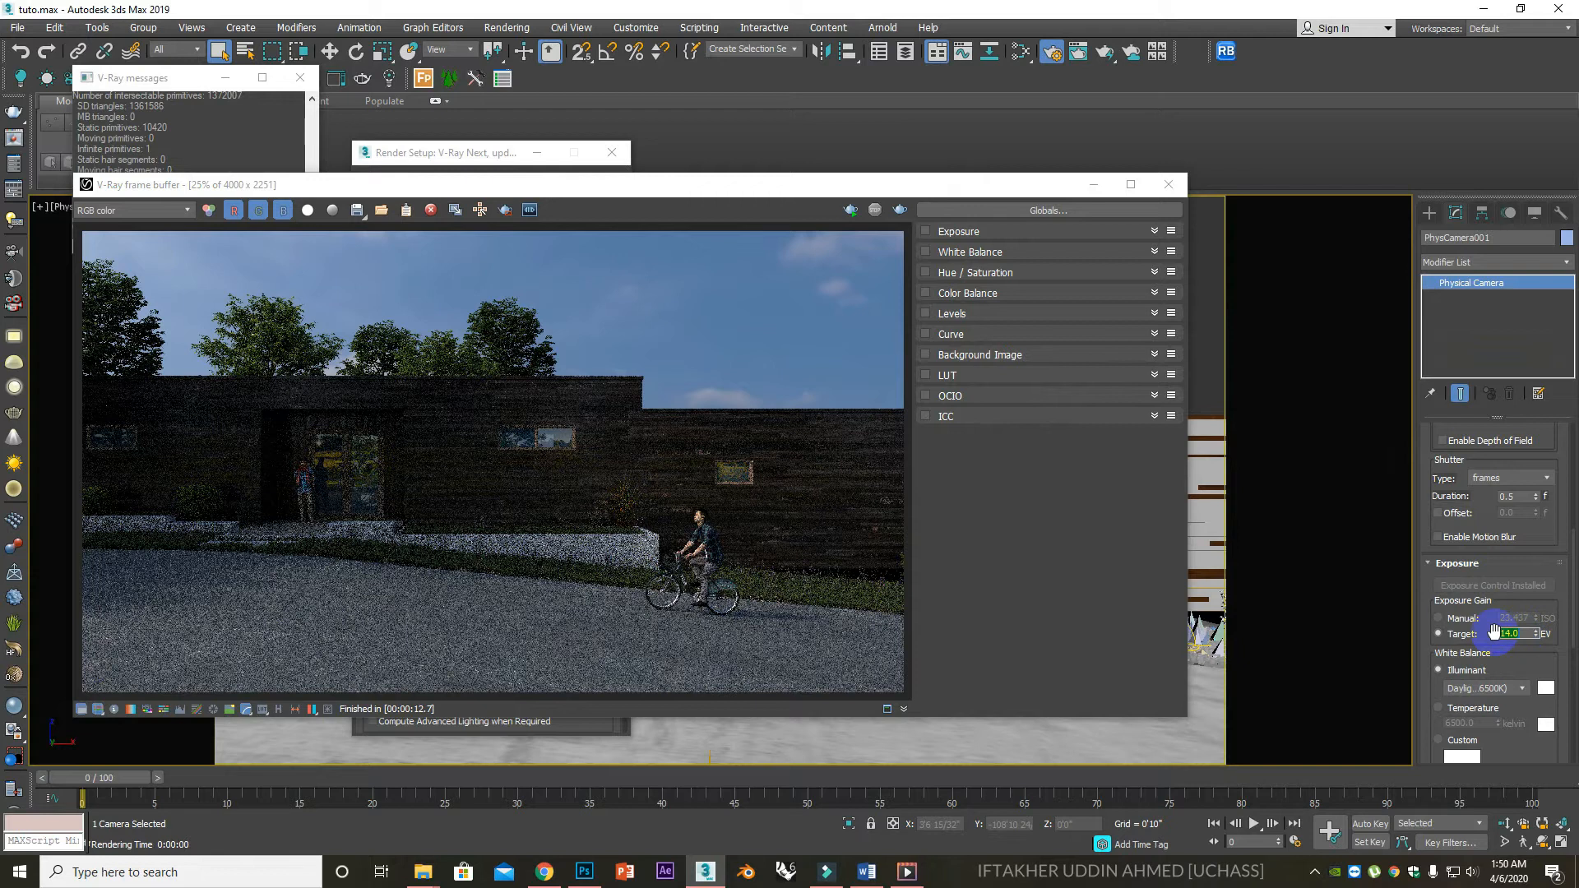
pyautogui.click(901, 211)
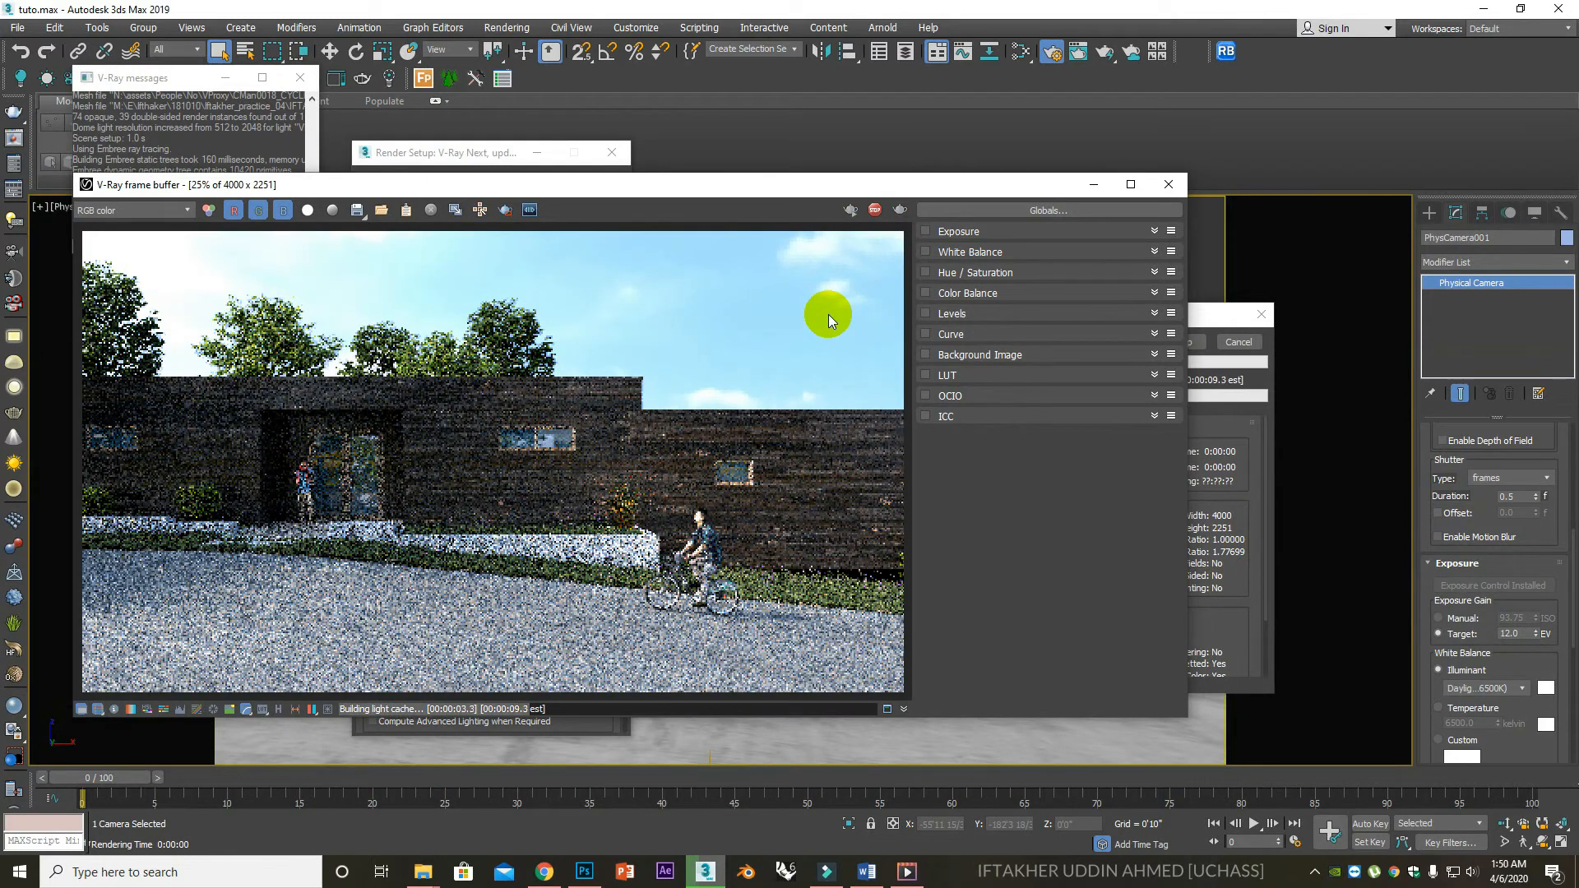
# Enable the frame buffer's exposure correction with highlight burn at 0.66, stop the render and close the frame buffer.
pyautogui.click(925, 232)
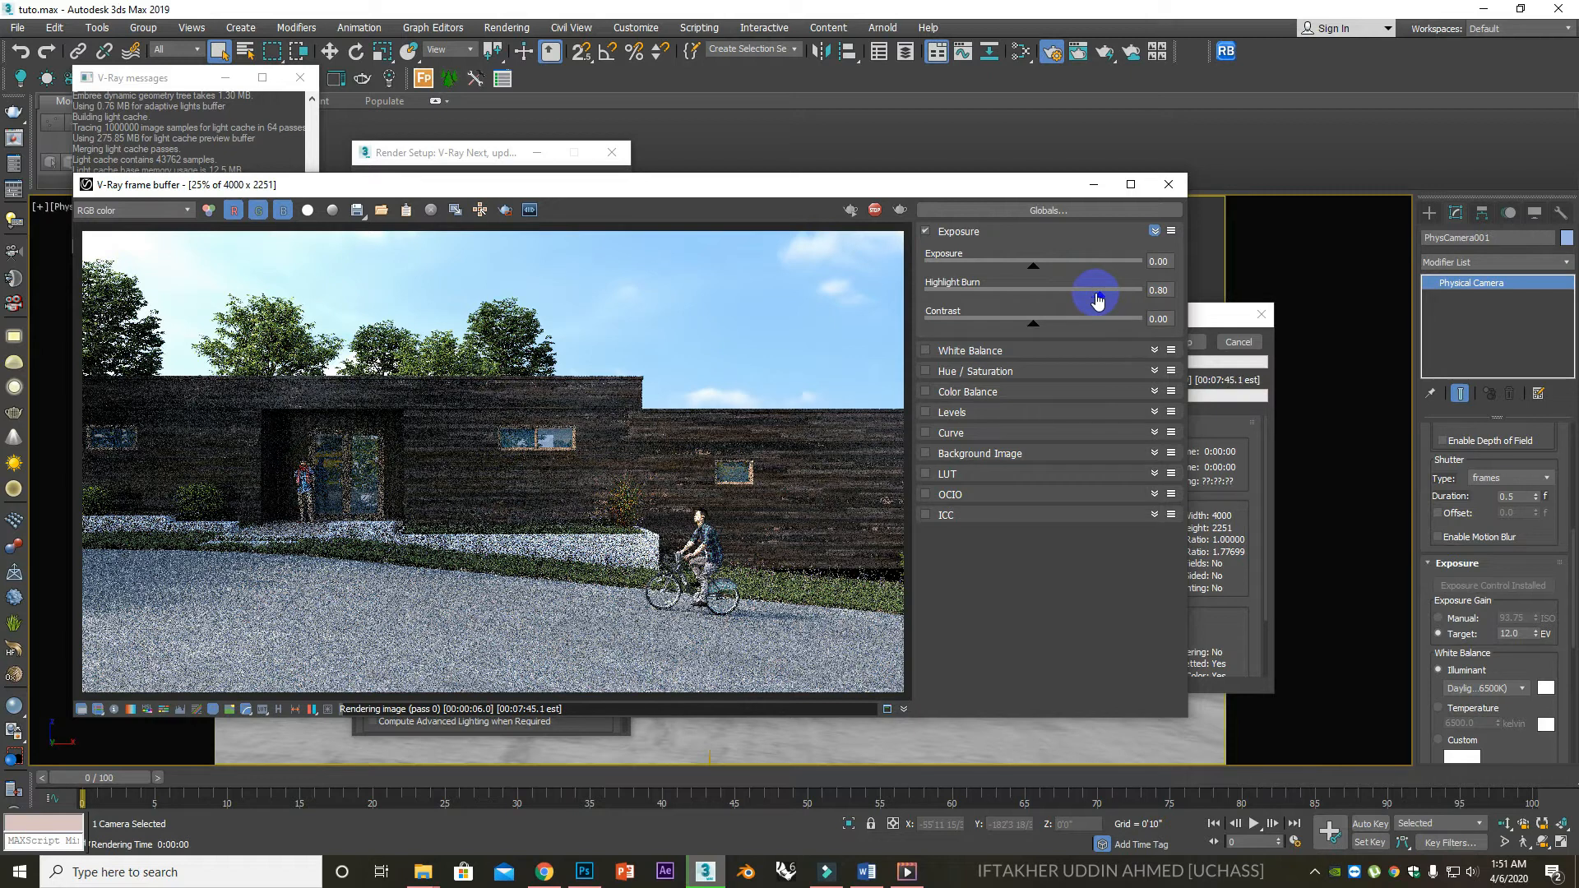
pyautogui.moveTo(1097, 301); pyautogui.dragTo(1080, 298)
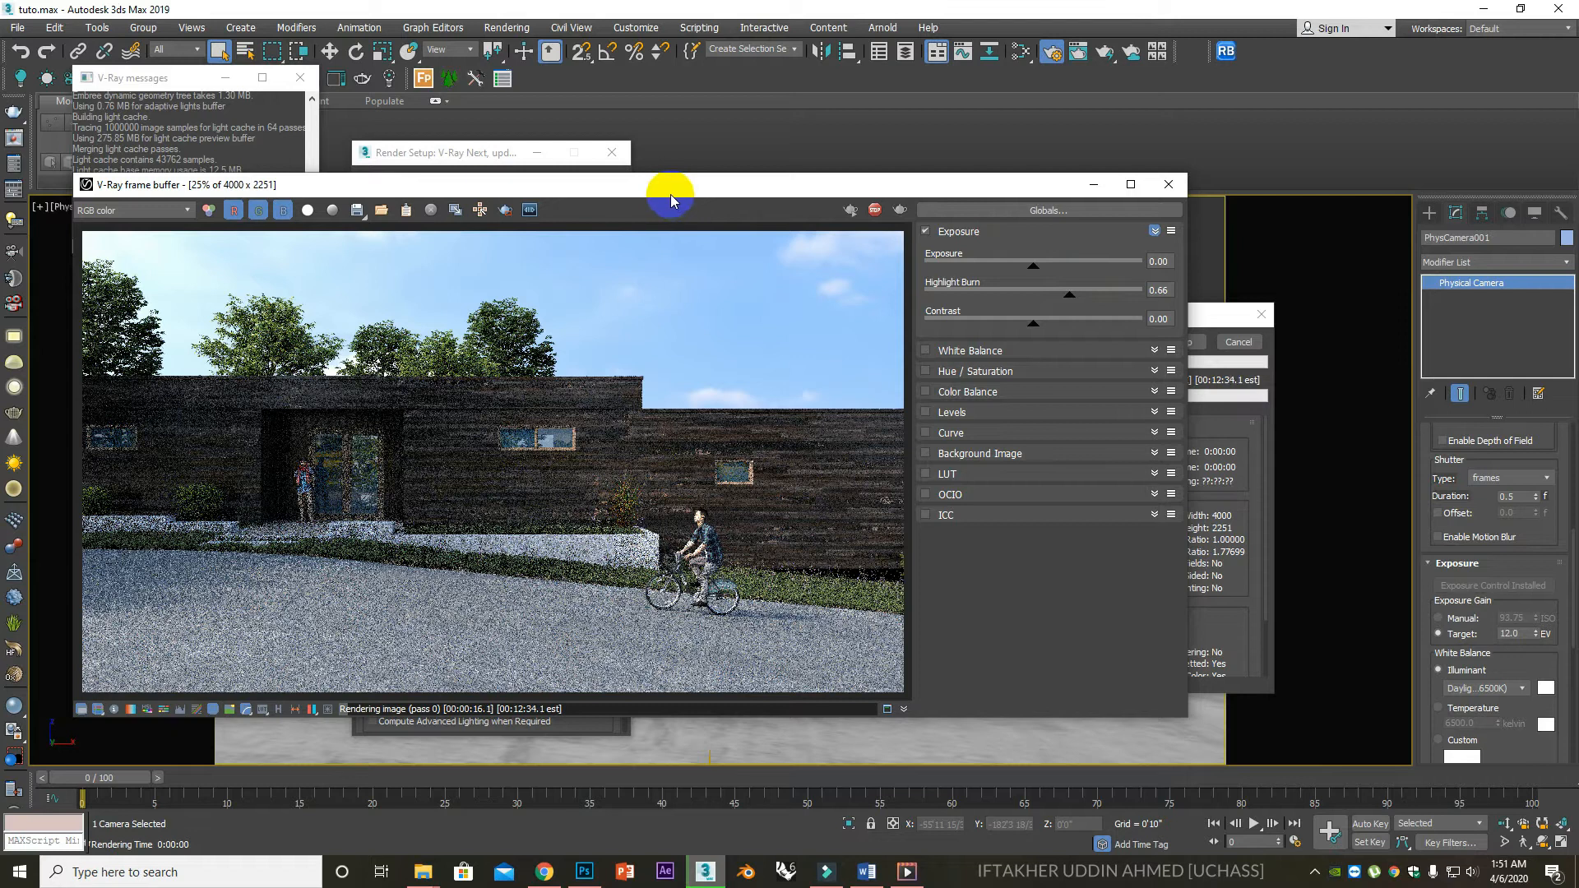
pyautogui.moveTo(672, 185); pyautogui.dragTo(678, 104)
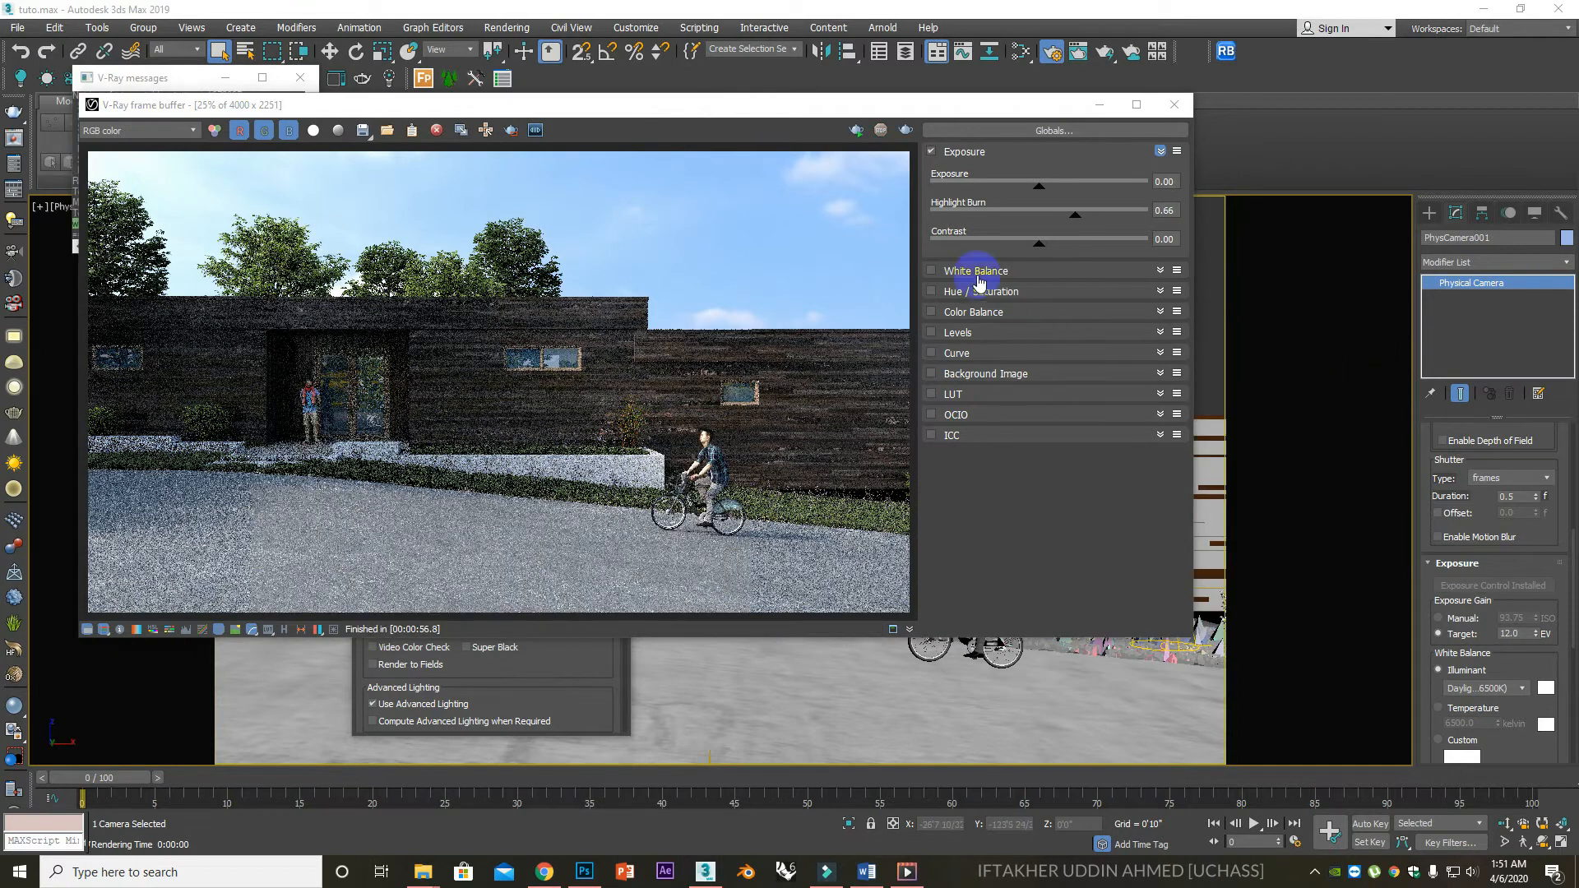
pyautogui.click(1174, 105)
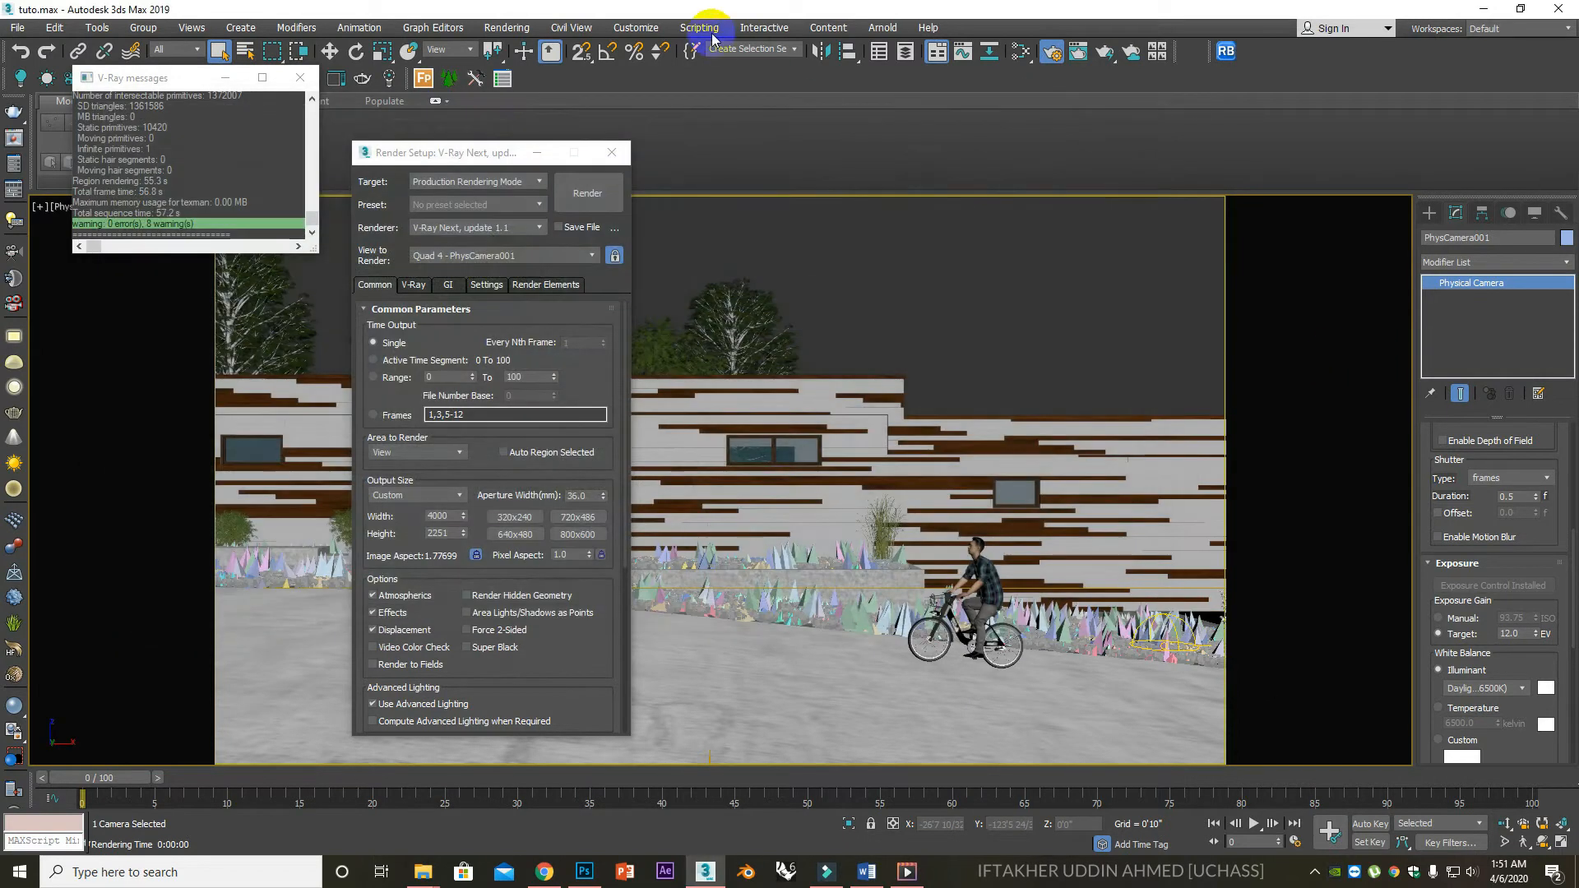
# Delete the VRayWireColor, raw reflection and VRayRawLighting render elements from the render setup.
pyautogui.click(507, 27)
pyautogui.click(545, 285)
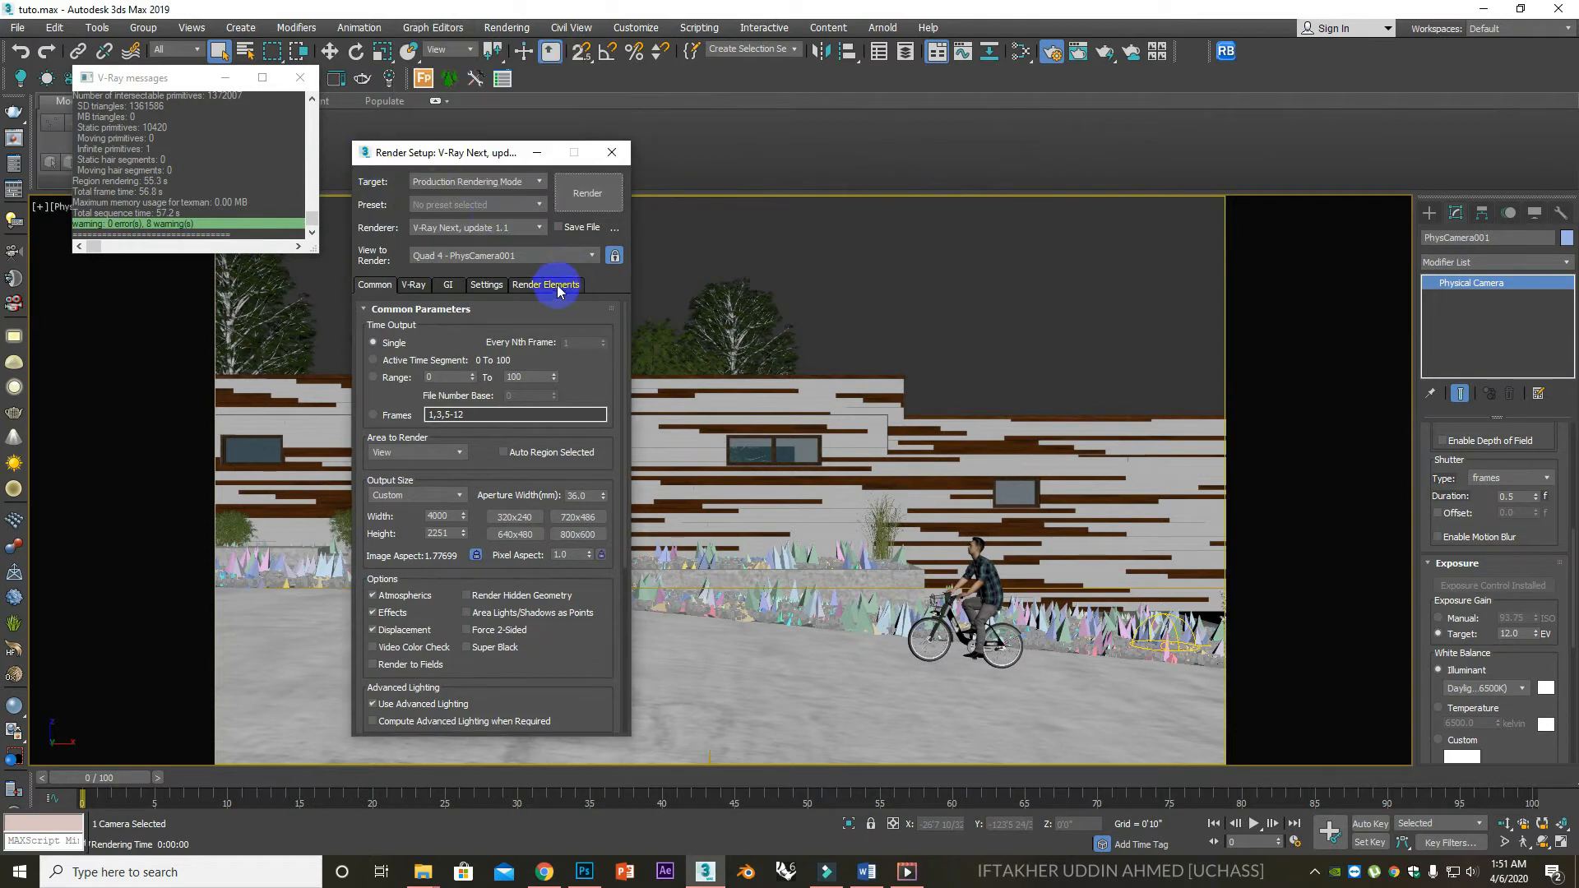
pyautogui.click(545, 285)
pyautogui.click(387, 400)
pyautogui.click(394, 386)
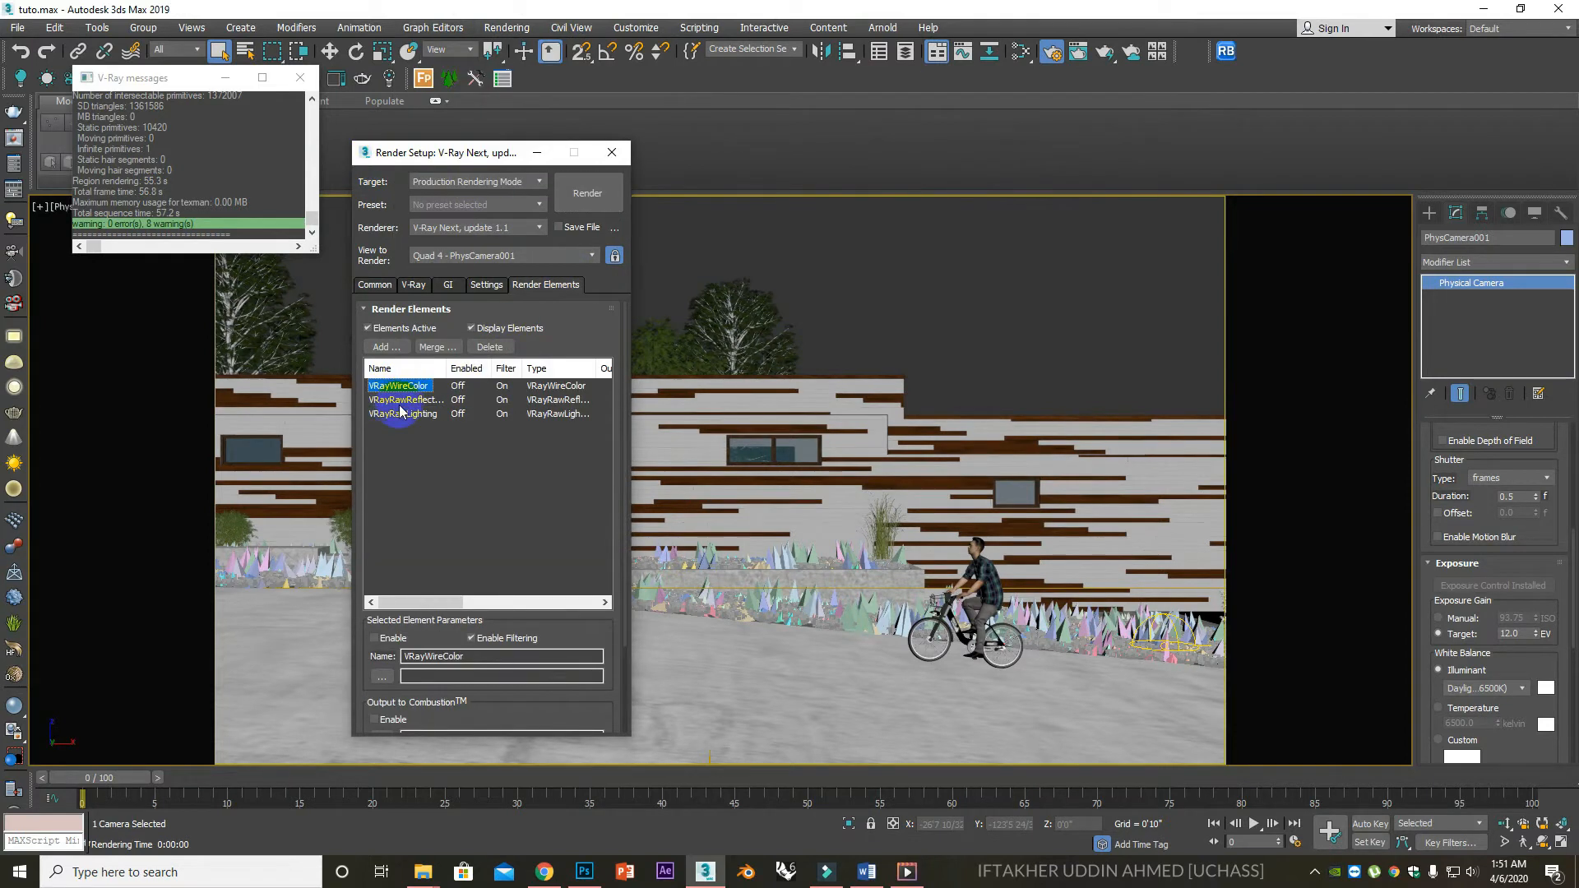
pyautogui.keyDown('shift'); pyautogui.click(400, 416); pyautogui.keyUp('shift')
pyautogui.press('Delete')
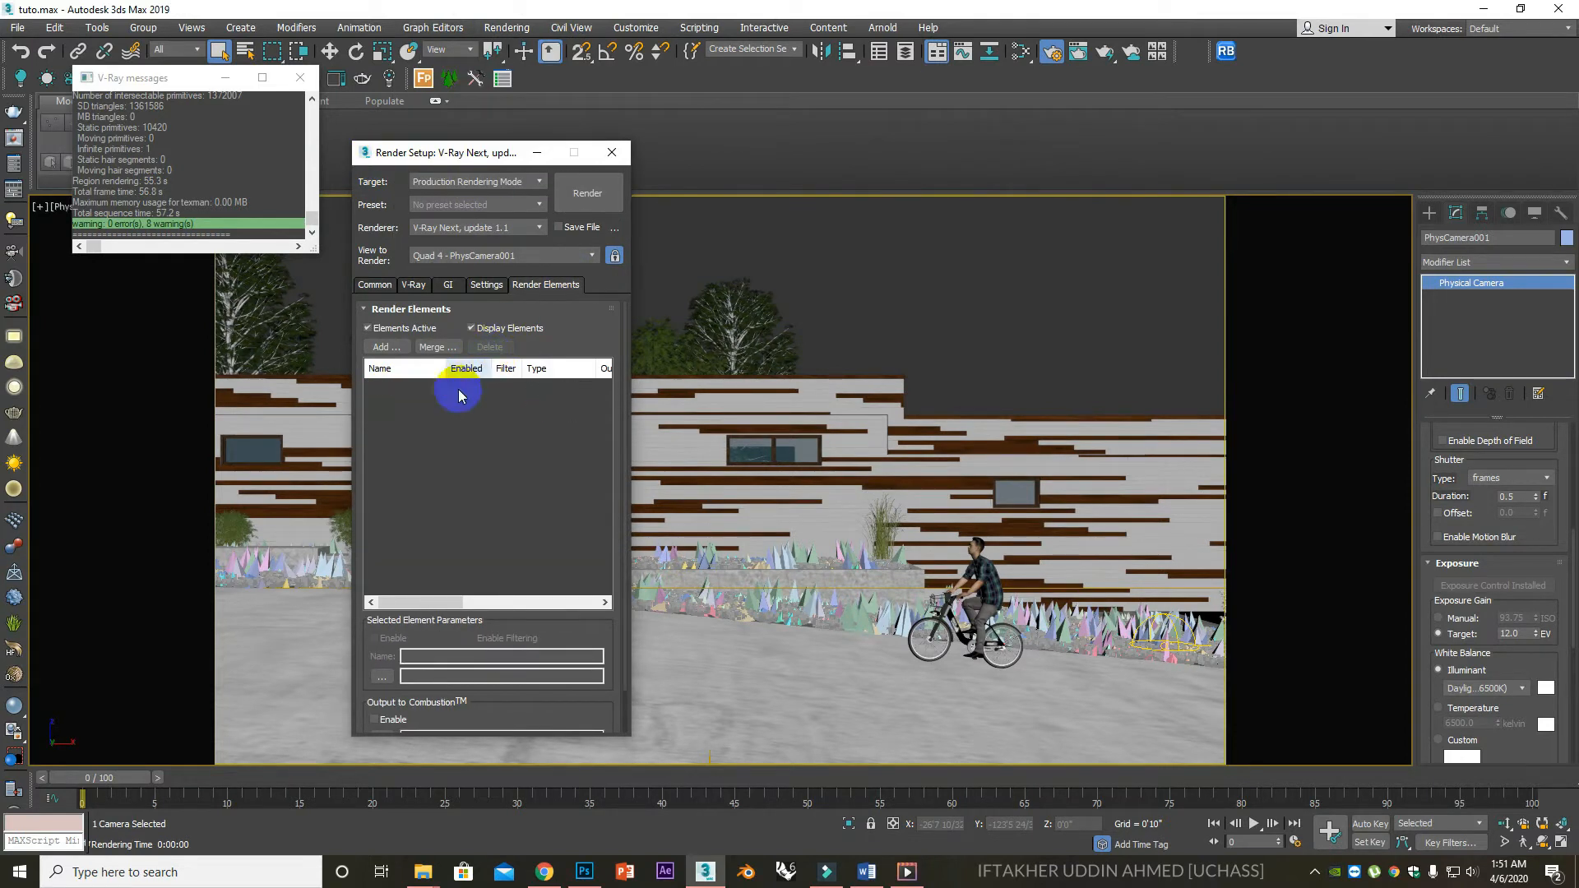
# Add a VRayDenoiser render element.
pyautogui.click(384, 346)
pyautogui.scroll(-5, 460, 501)
pyautogui.scroll(-6, 459, 500)
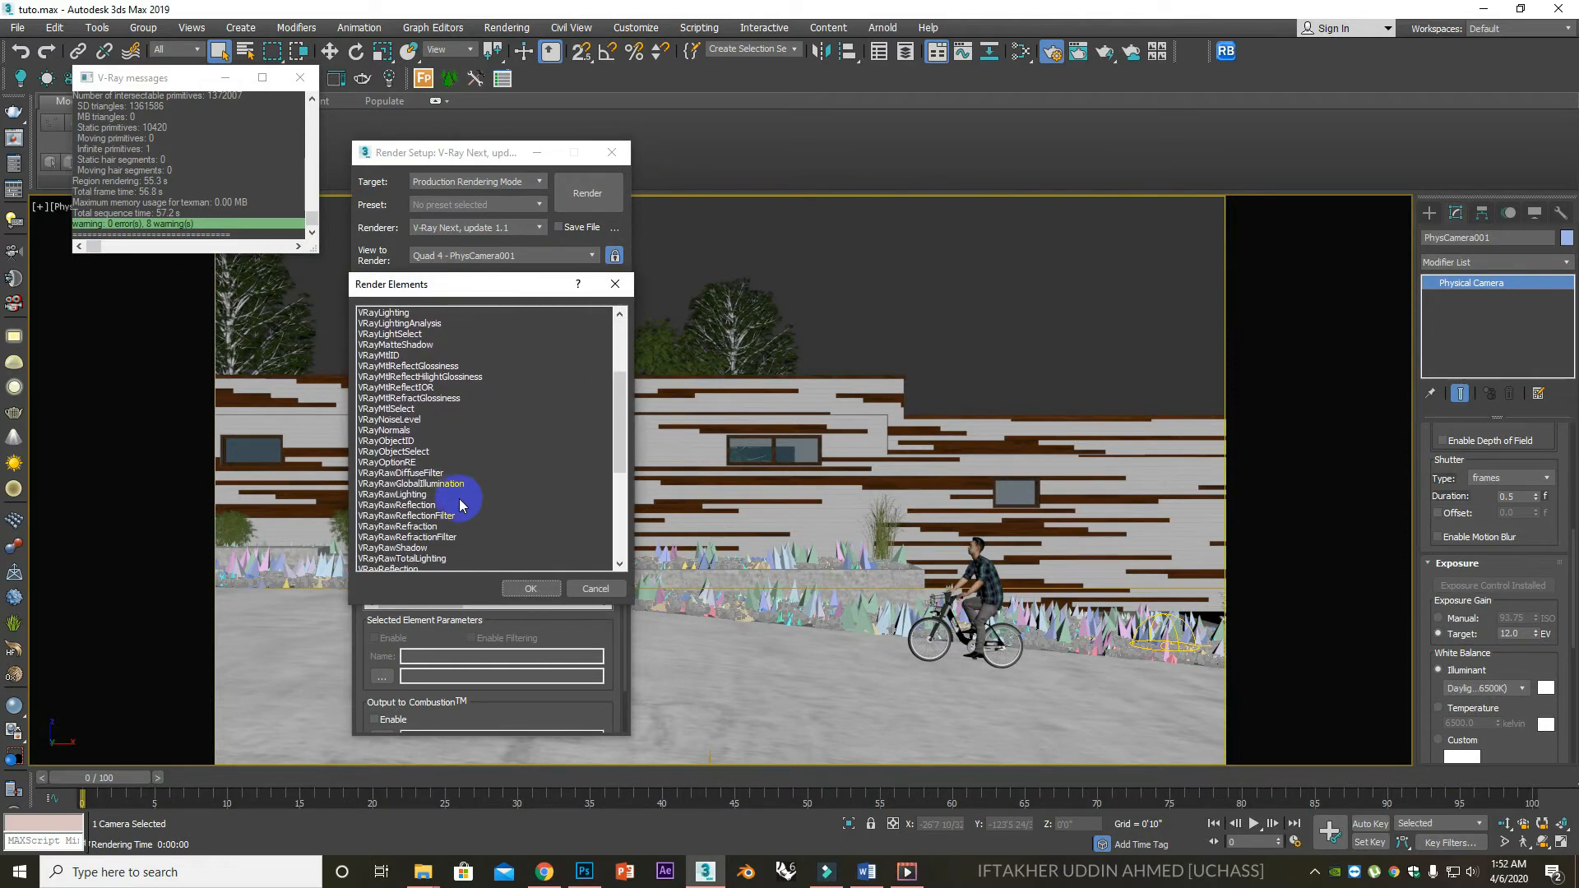
pyautogui.scroll(-5, 460, 501)
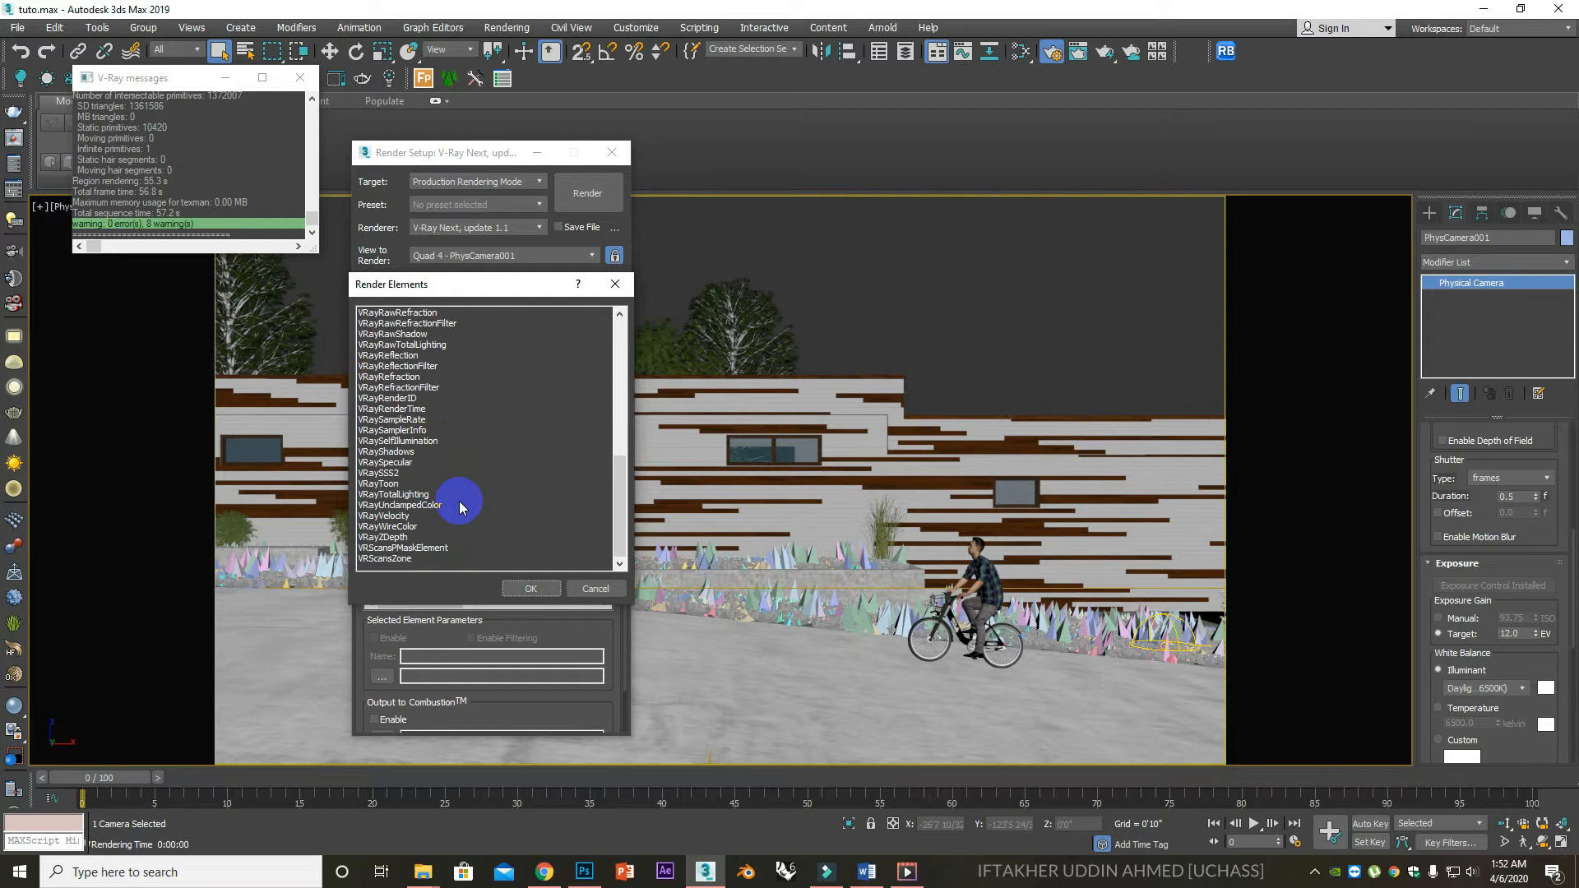
pyautogui.scroll(5, 460, 501)
pyautogui.scroll(6, 459, 504)
pyautogui.click(394, 390)
pyautogui.doubleClick(394, 390)
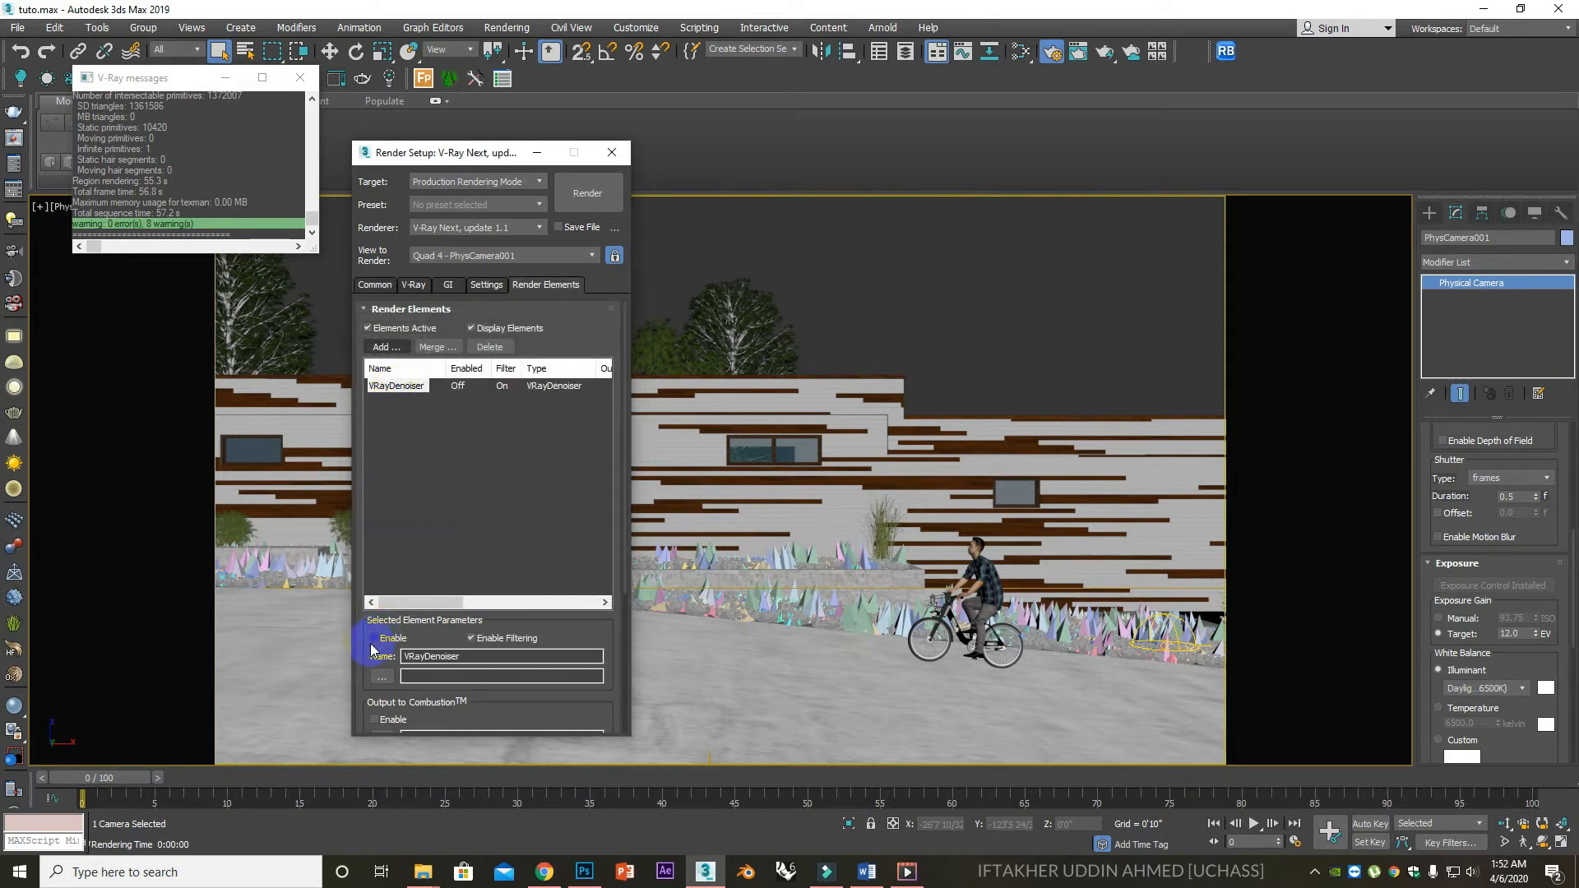
# Set the denoiser's advanced mode to Show denoiser result channel.
pyautogui.scroll(-5, 366, 575)
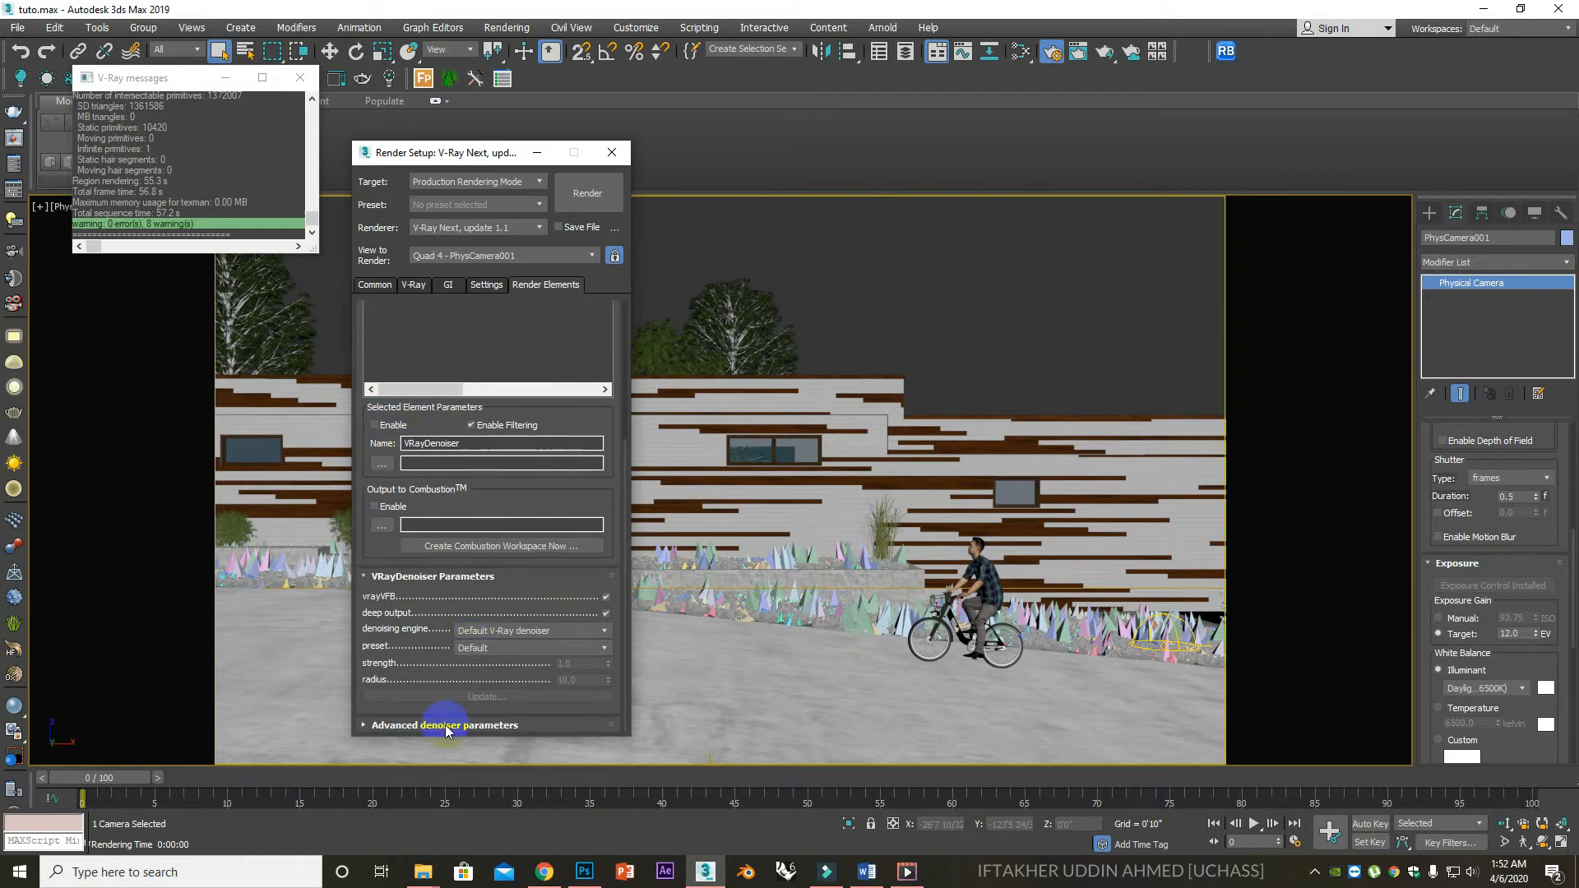
pyautogui.click(446, 726)
pyautogui.click(488, 682)
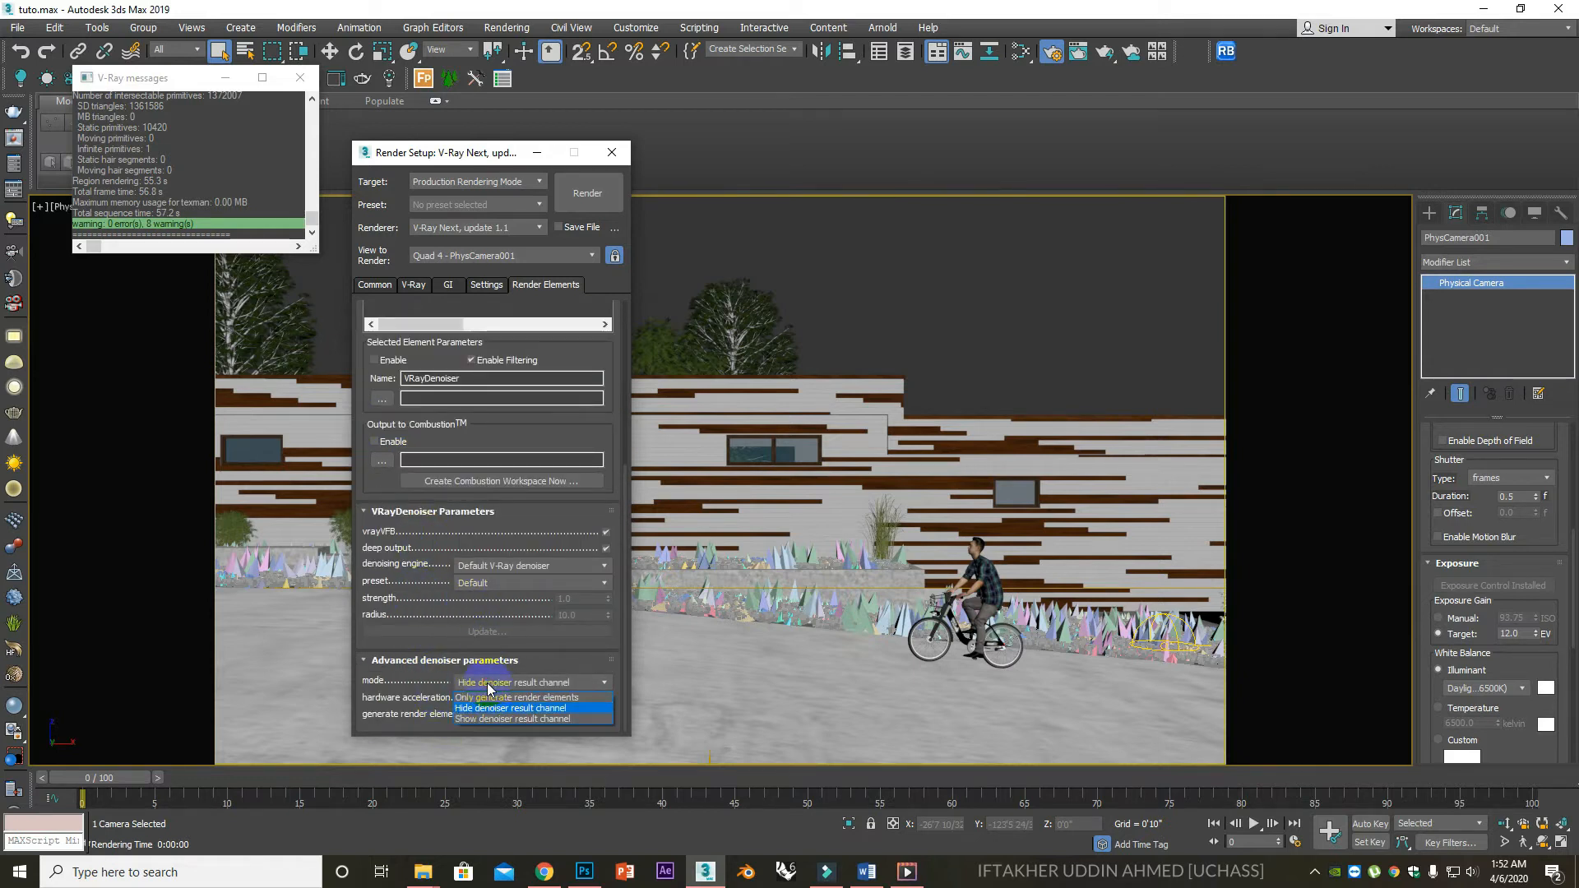
pyautogui.click(494, 719)
pyautogui.scroll(5, 362, 333)
# Set the render output width to 2000 pixels, keeping the custom size's locked aspect ratio.
pyautogui.click(375, 285)
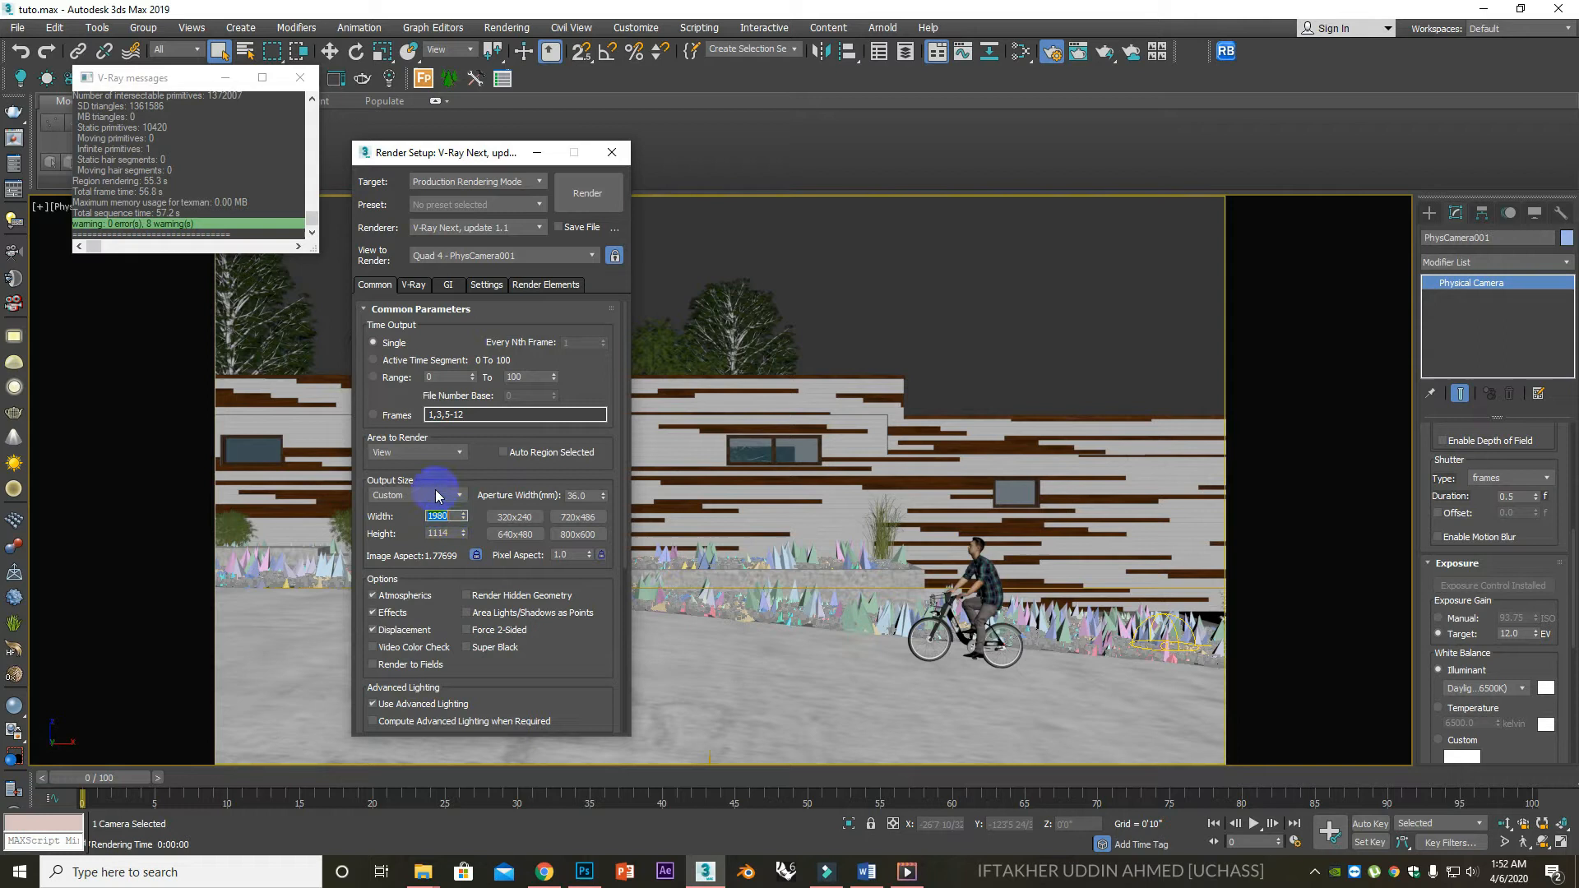
pyautogui.click(435, 493)
pyautogui.click(435, 494)
pyautogui.moveTo(452, 515); pyautogui.dragTo(420, 516)
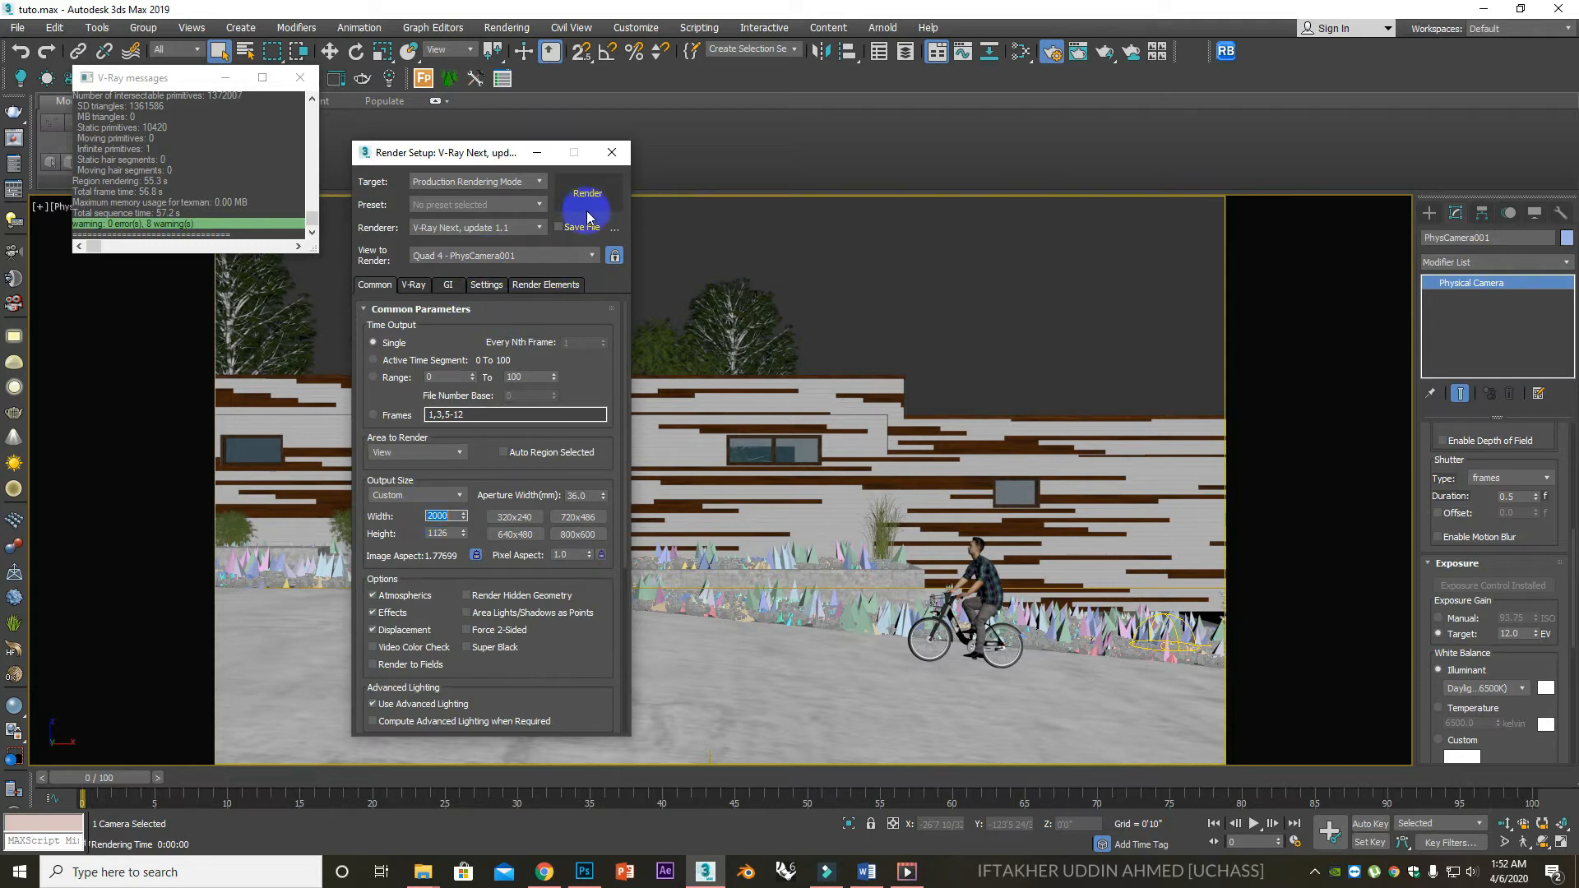
# Collapse the global switches and set the progressive sampler's render time to 20.0 minutes.
pyautogui.click(418, 286)
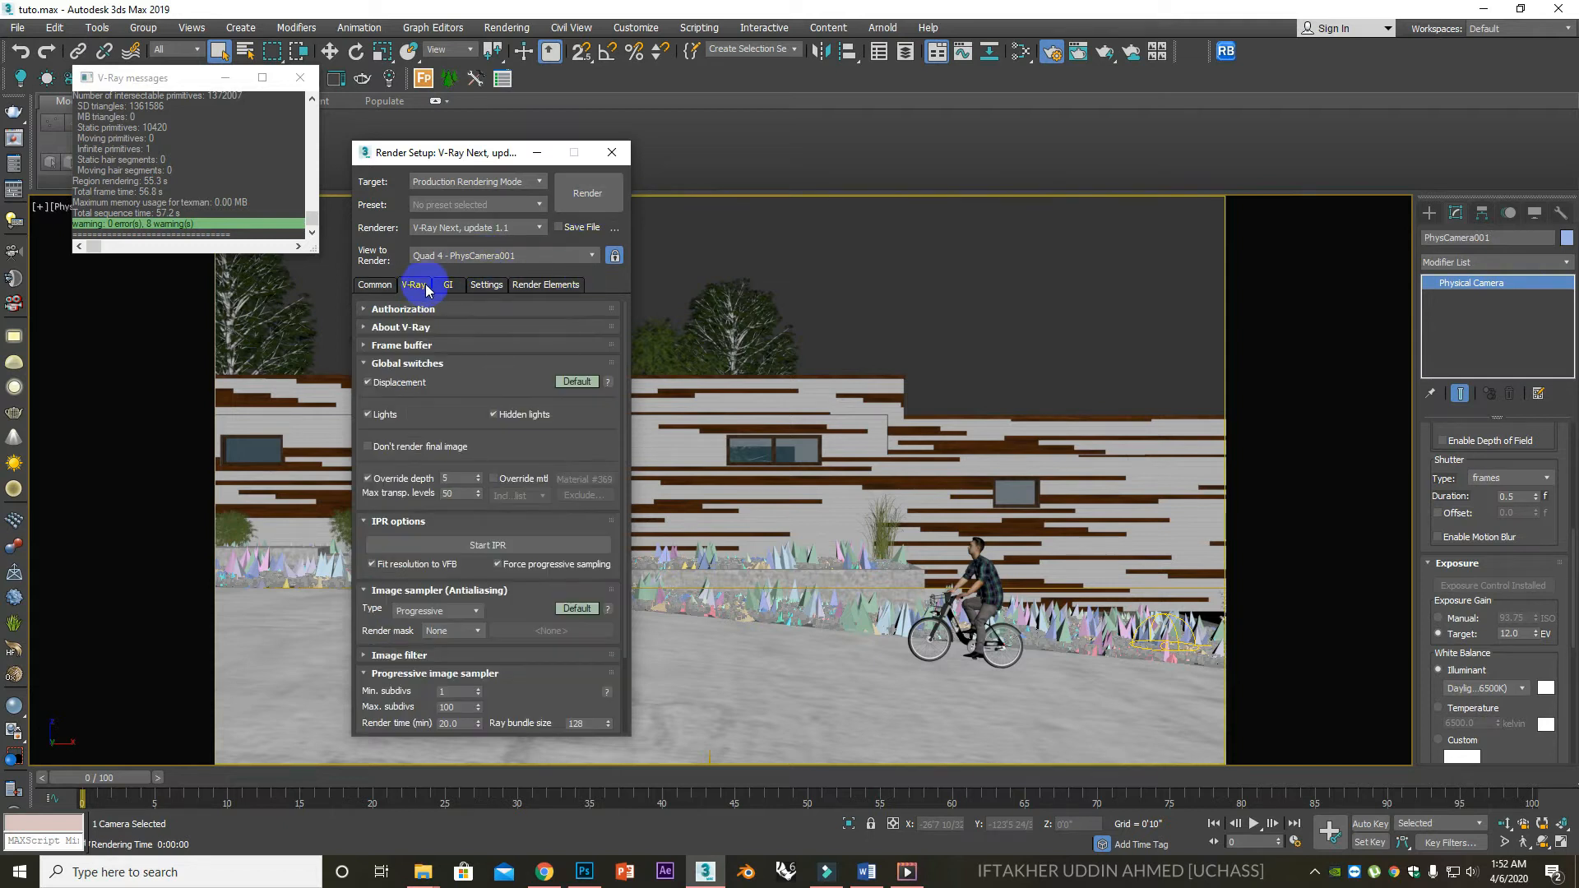
pyautogui.click(403, 364)
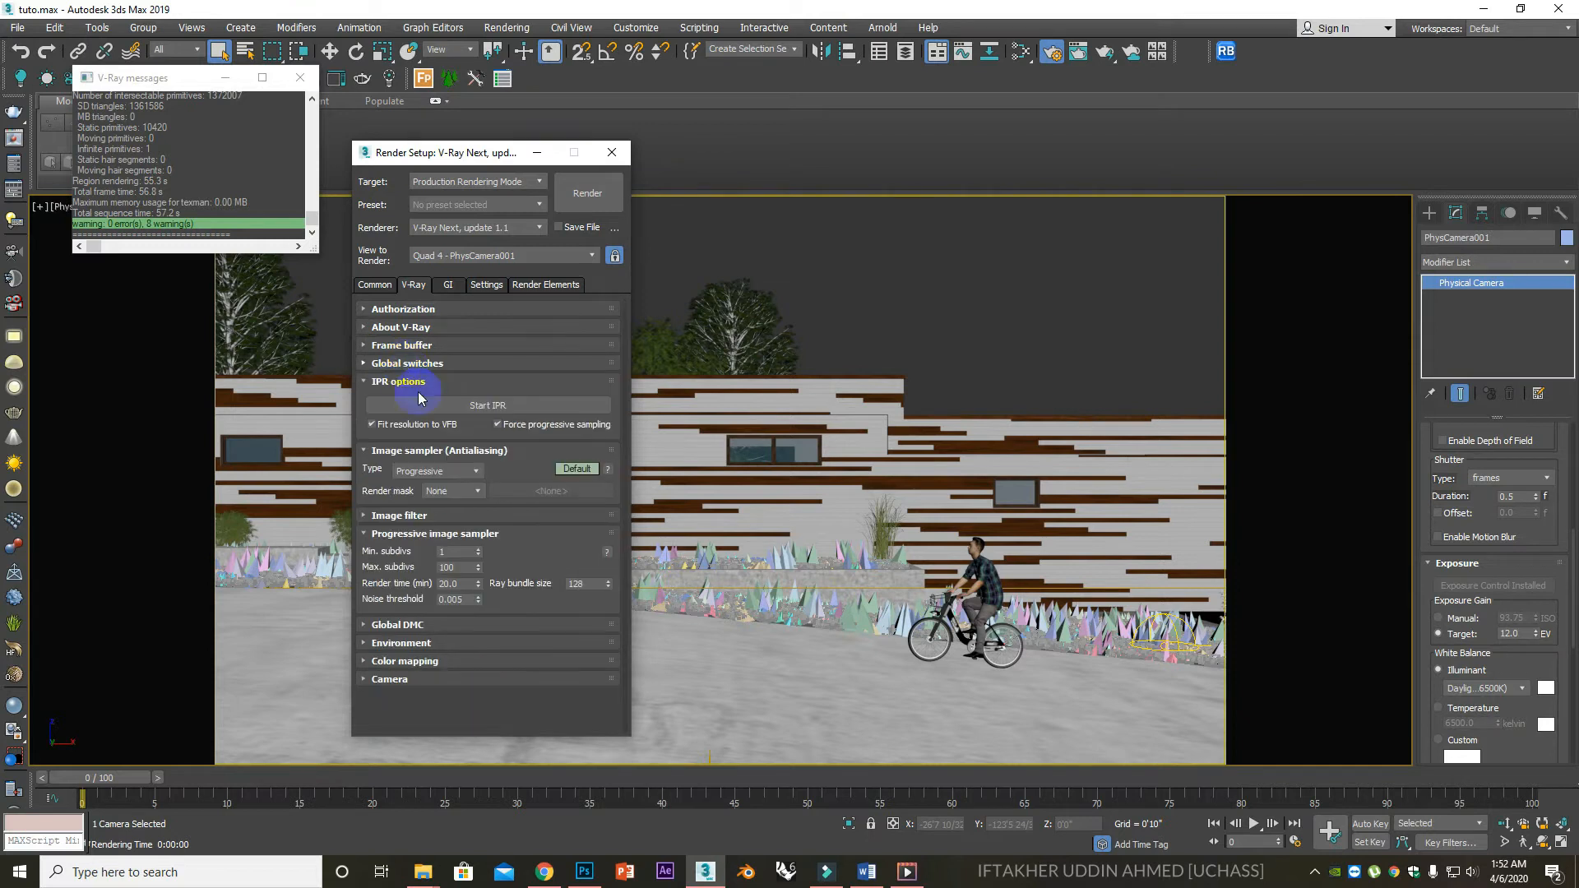
pyautogui.moveTo(460, 584); pyautogui.dragTo(403, 578)
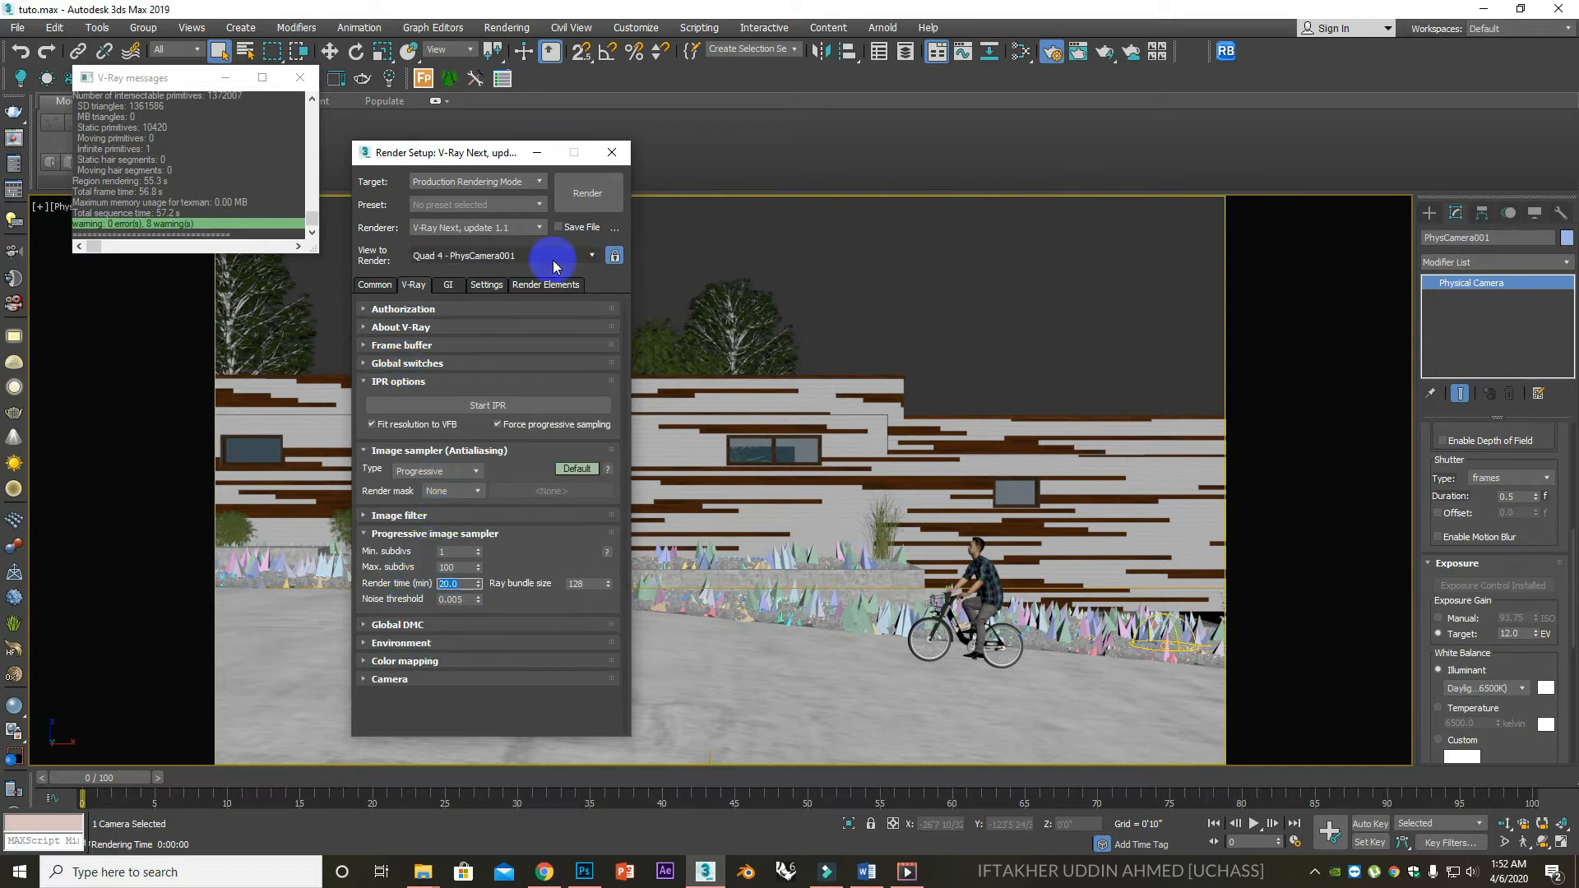
# Start the production render and compare the image with the exposure correction off and on, leaving it enabled.
pyautogui.click(594, 191)
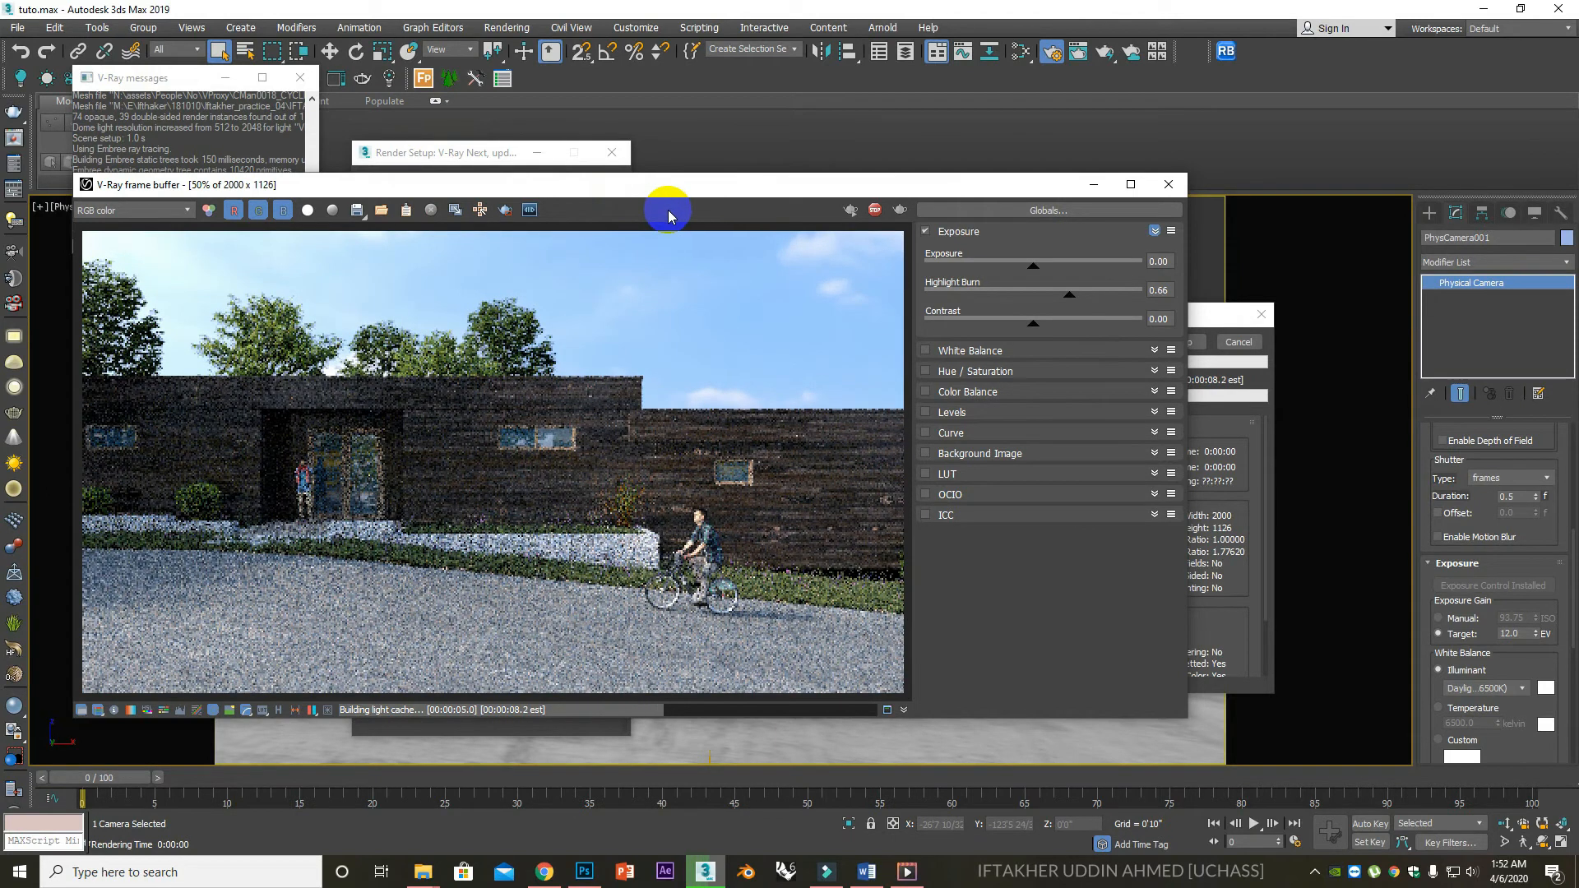
pyautogui.click(926, 233)
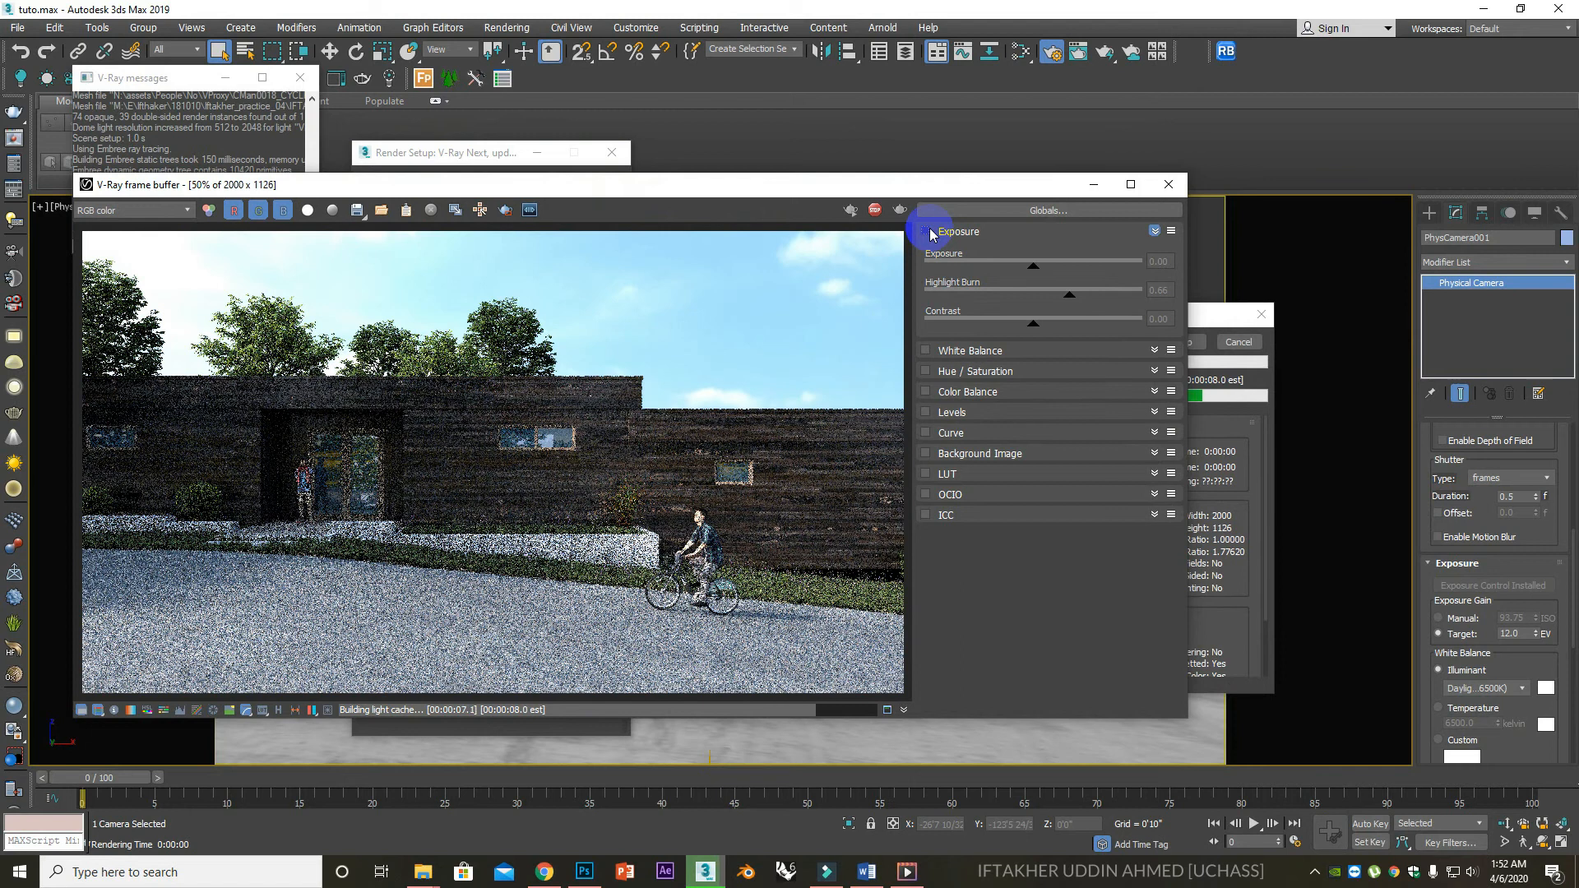
pyautogui.click(928, 233)
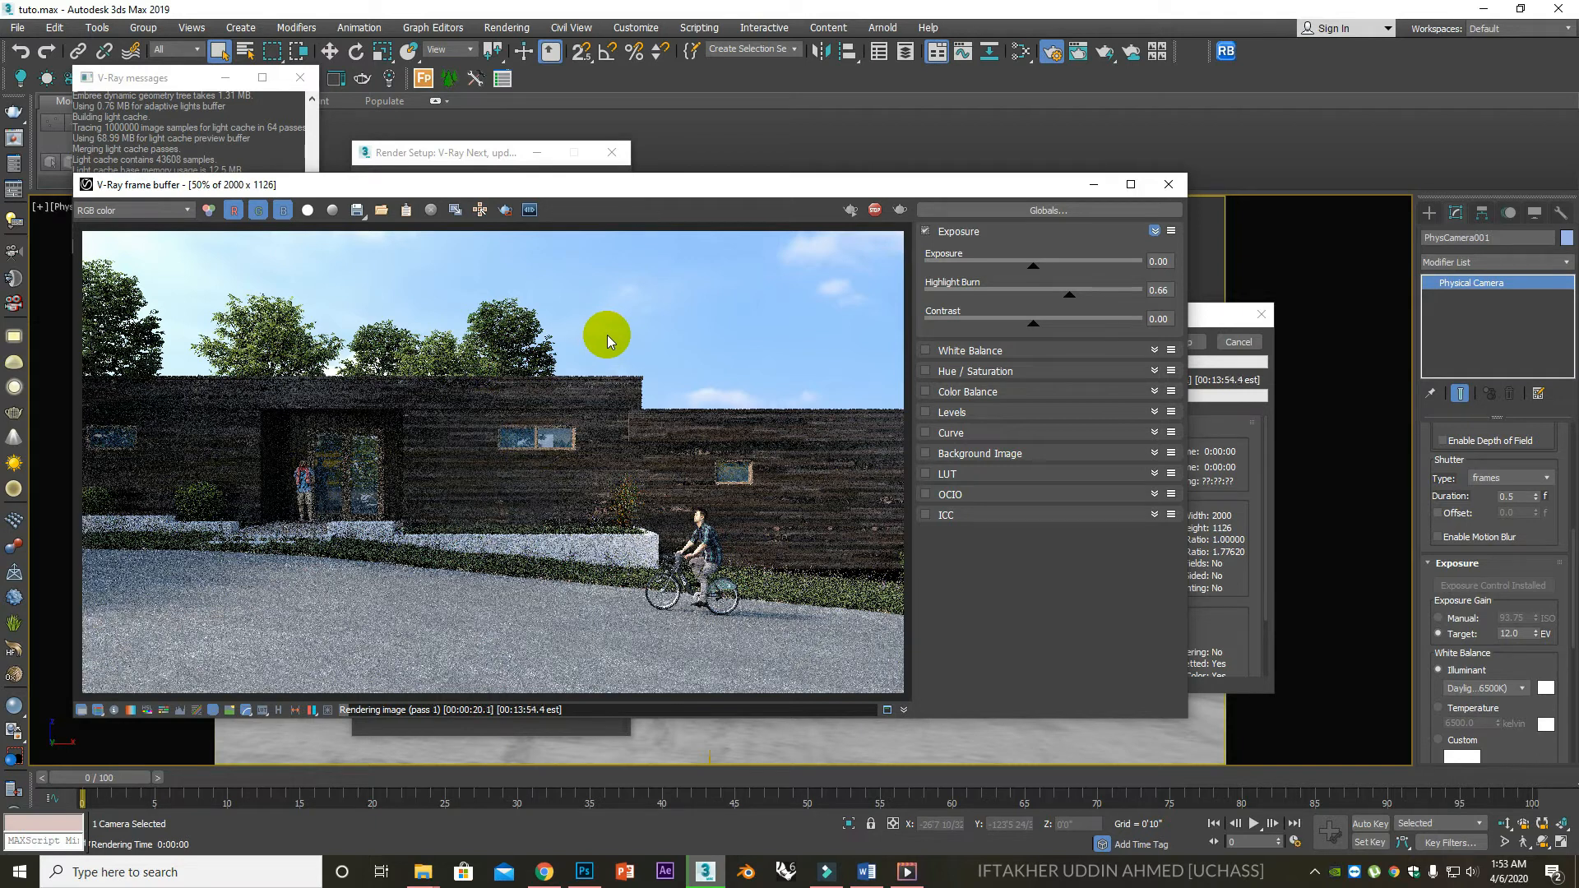
# Stop the production render, close the frame buffer and rename the VRayHDRI map as dome.
pyautogui.click(875, 212)
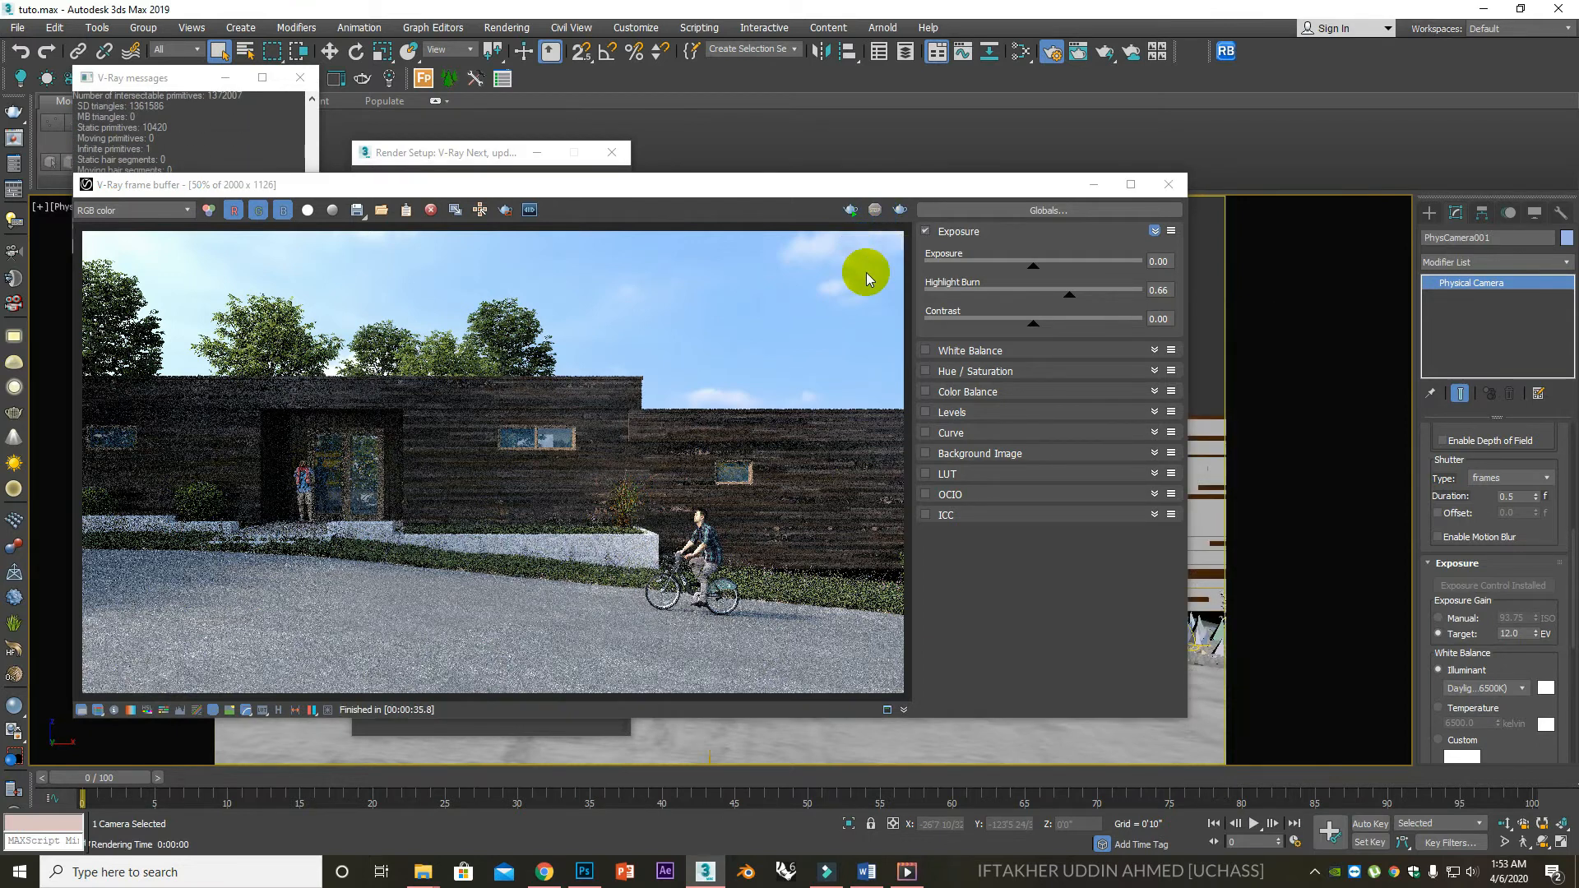
pyautogui.click(1168, 185)
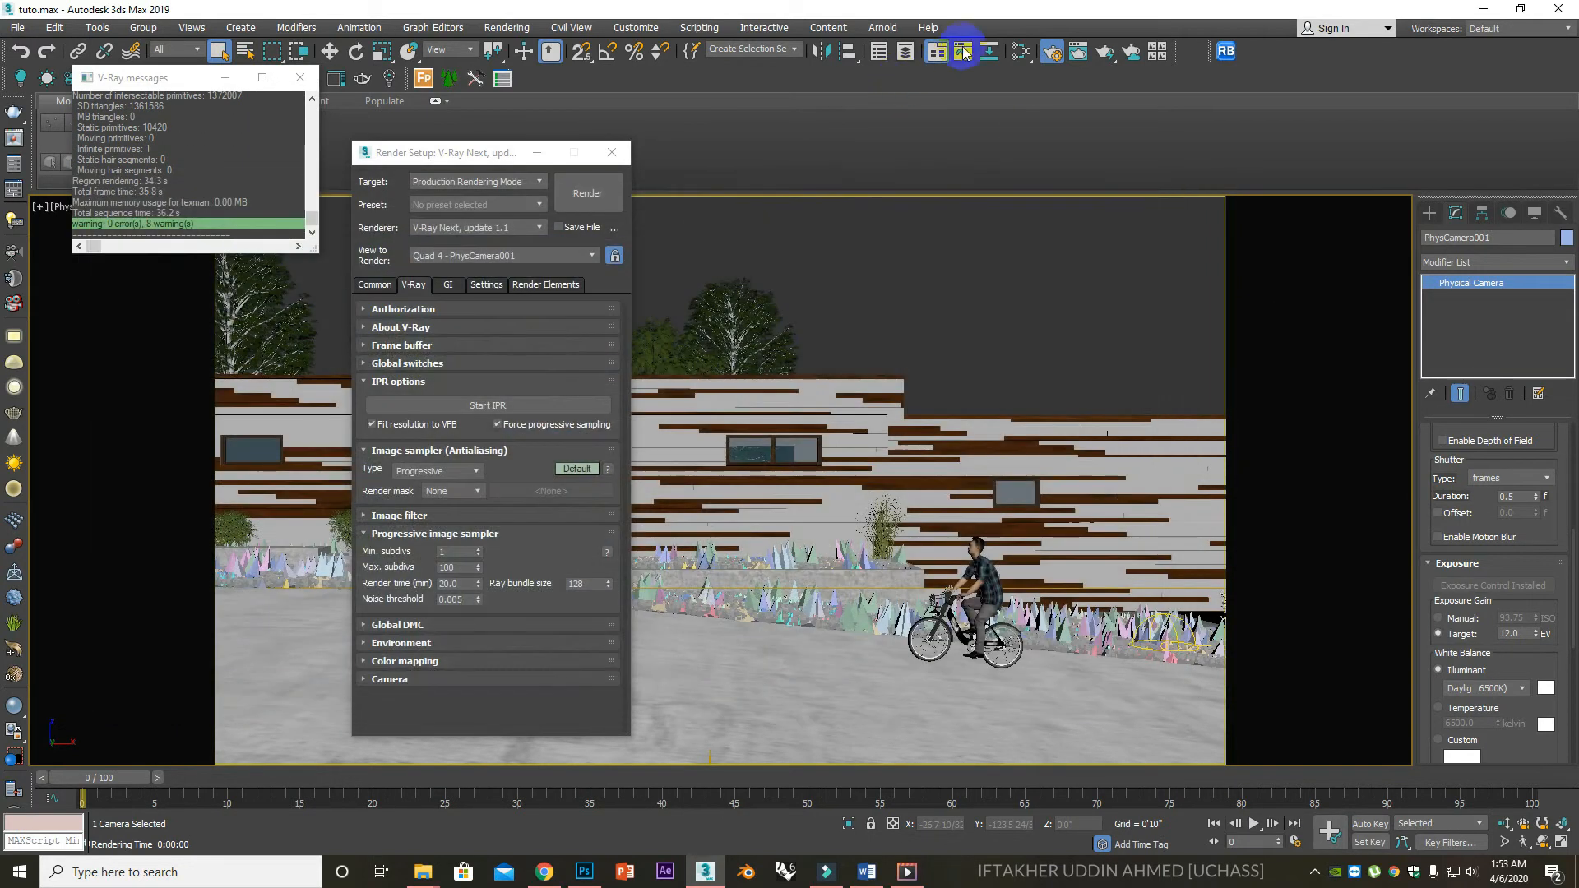
pyautogui.click(1021, 51)
pyautogui.moveTo(960, 99); pyautogui.dragTo(663, 81)
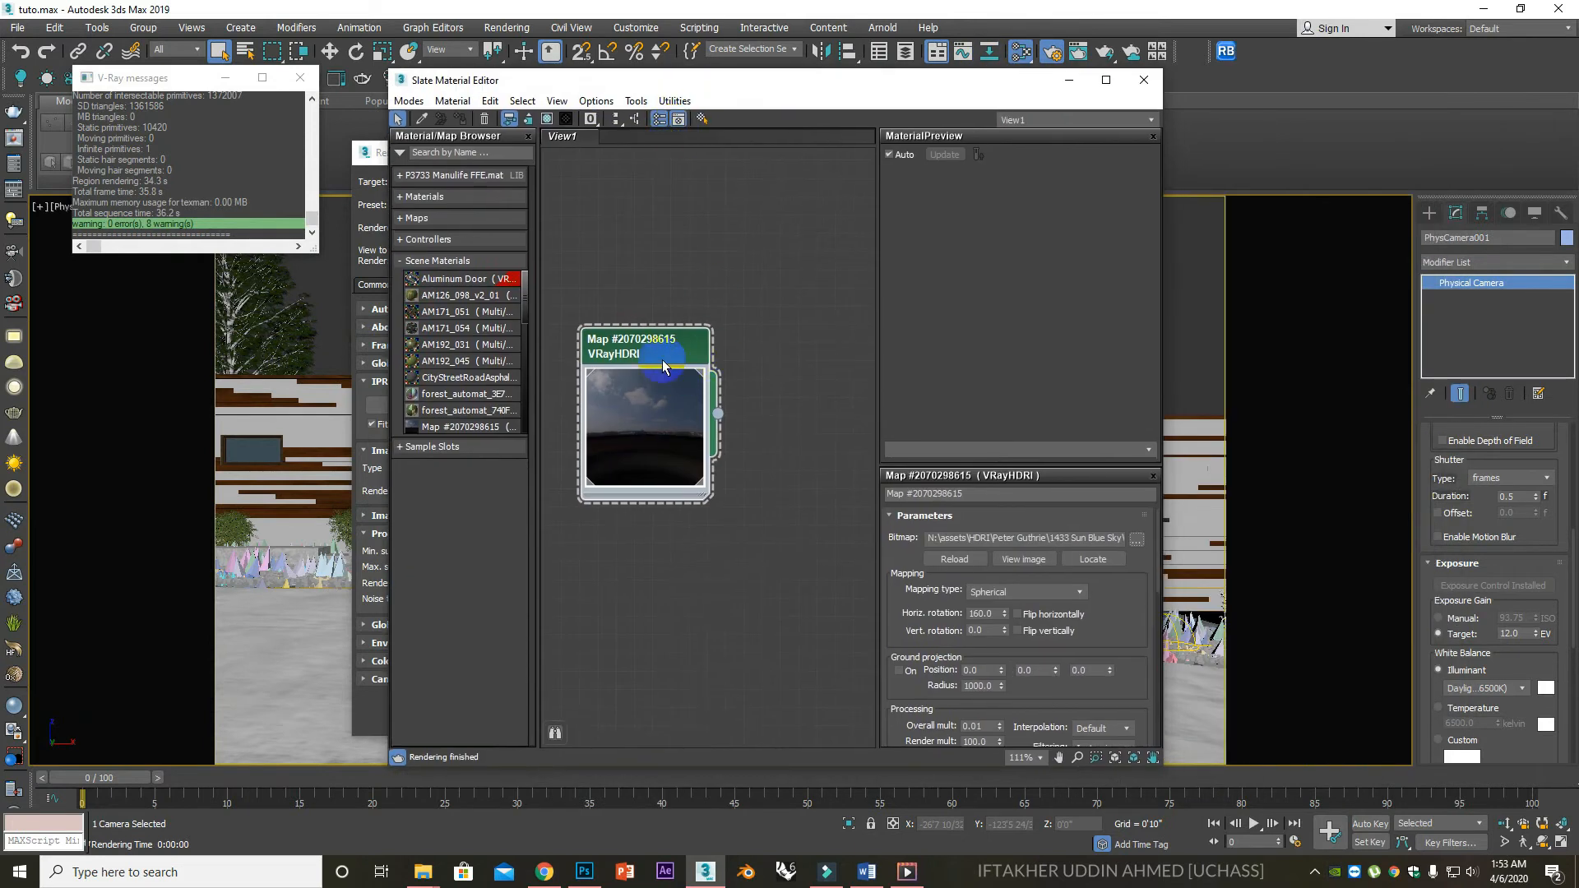
pyautogui.moveTo(967, 493); pyautogui.dragTo(856, 491)
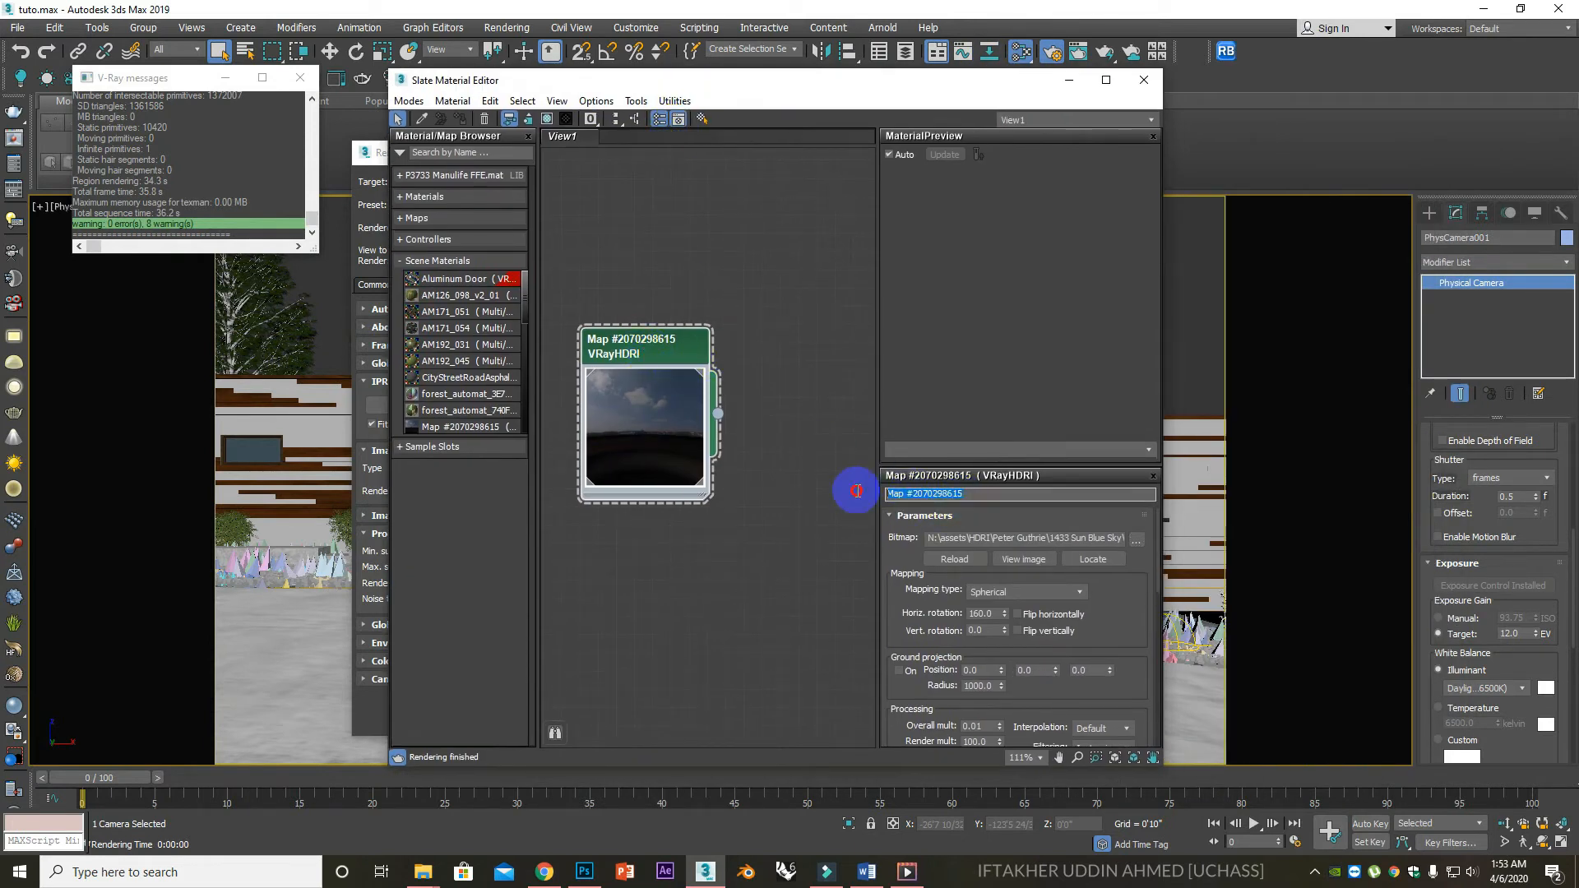
pyautogui.write('dome')
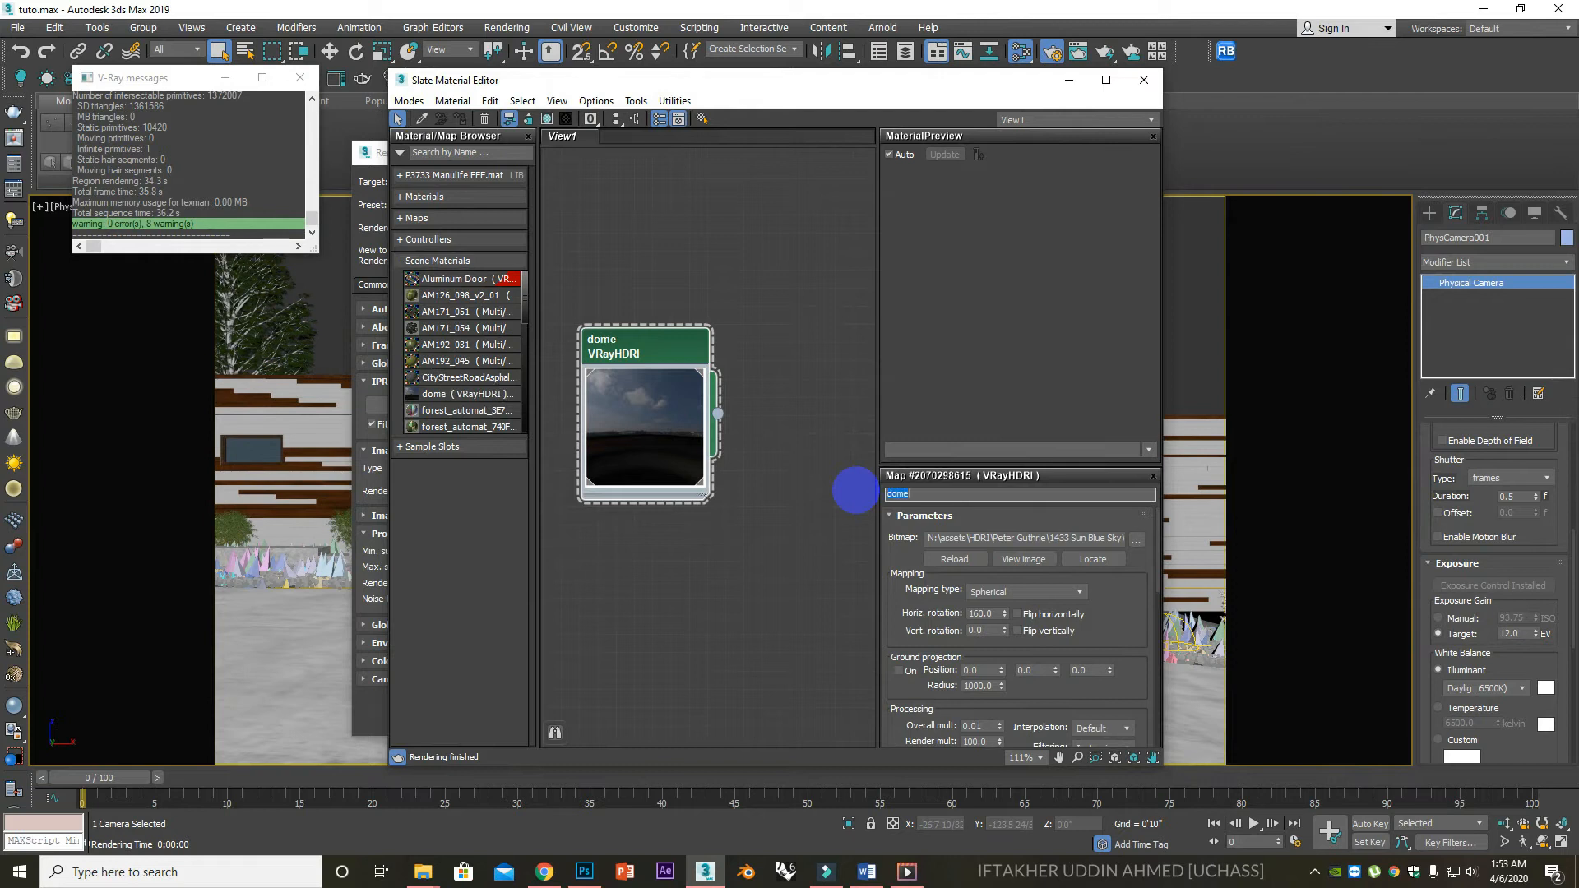
# Duplicate the dome VRayHDRI map beside the original and name the copy environment.
pyautogui.click(673, 288)
pyautogui.click(629, 345)
pyautogui.keyDown('shift'); pyautogui.moveTo(627, 349); pyautogui.dragTo(822, 357); pyautogui.keyUp('shift')
pyautogui.moveTo(833, 367); pyautogui.dragTo(730, 369, button='middle')
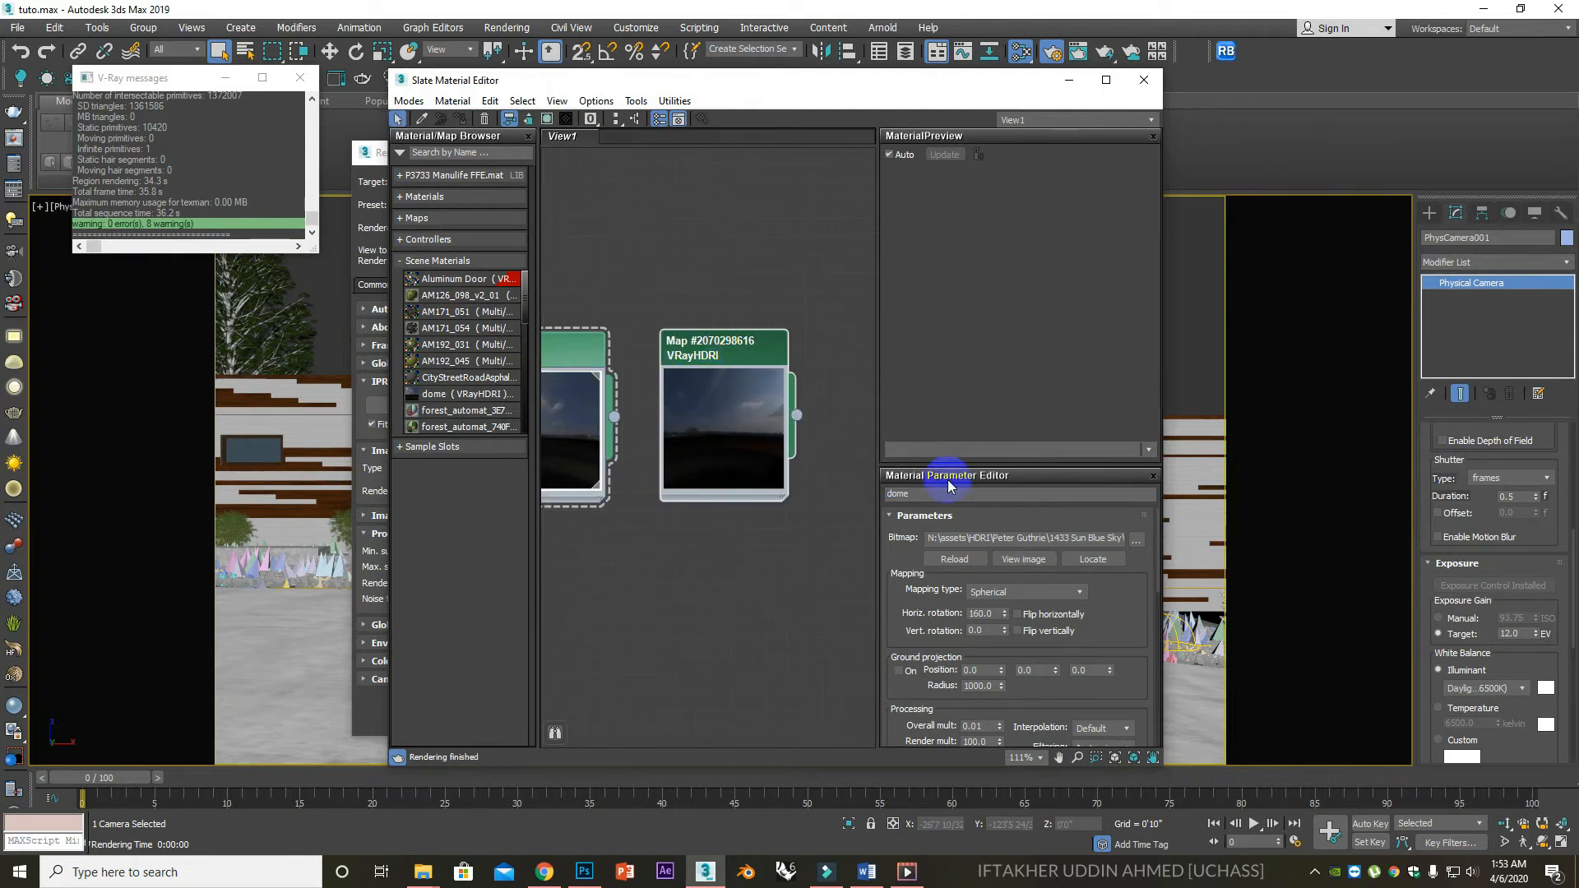
pyautogui.click(886, 494)
pyautogui.write('environment')
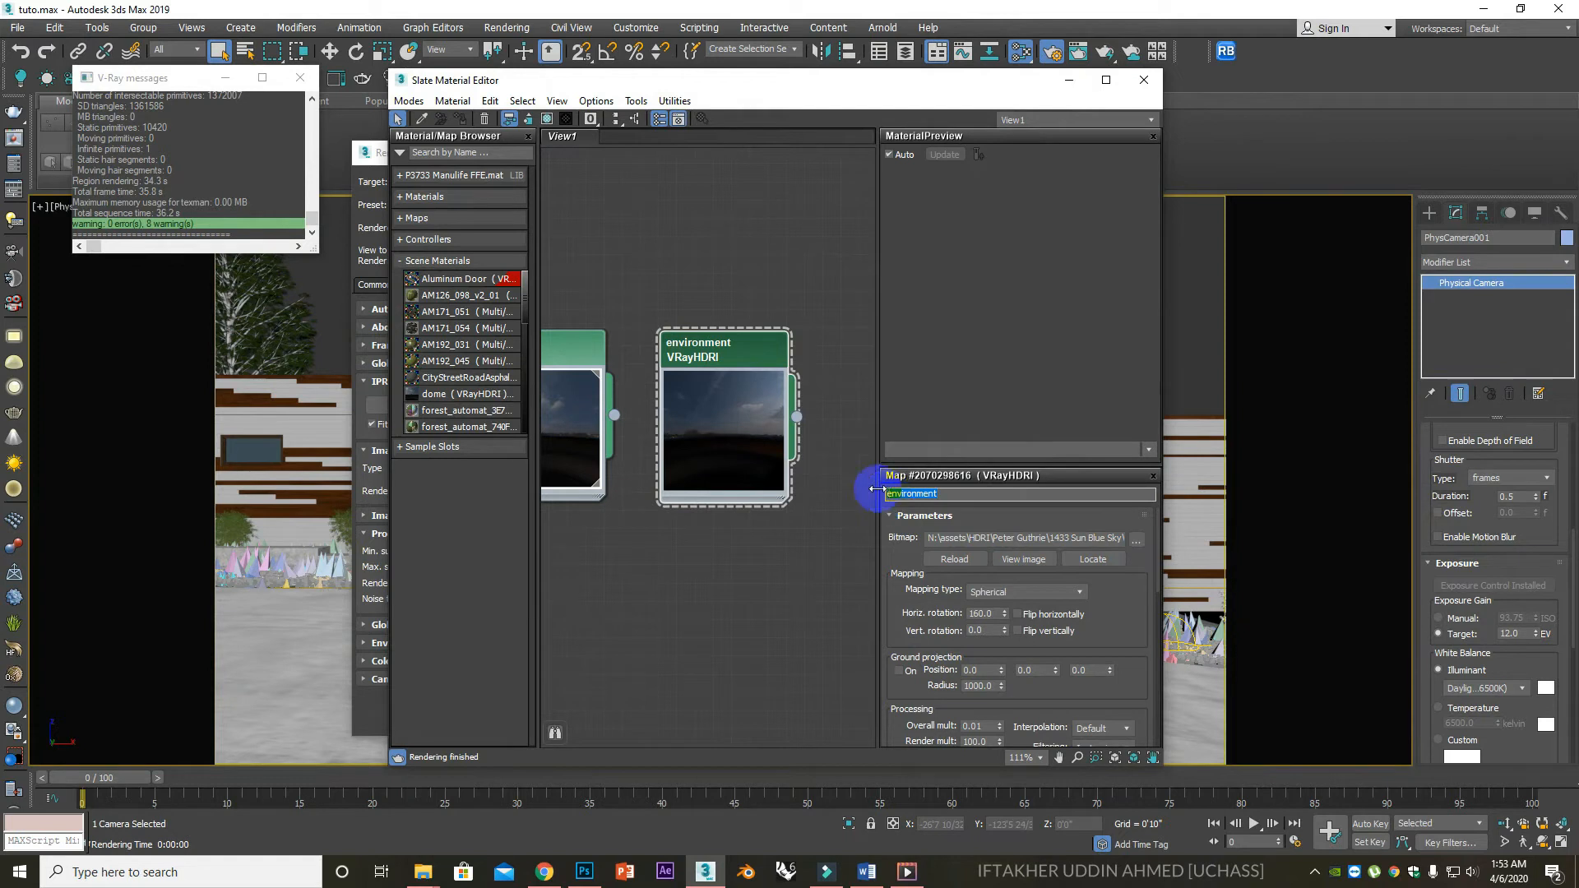
pyautogui.moveTo(672, 353); pyautogui.dragTo(764, 368, button='middle')
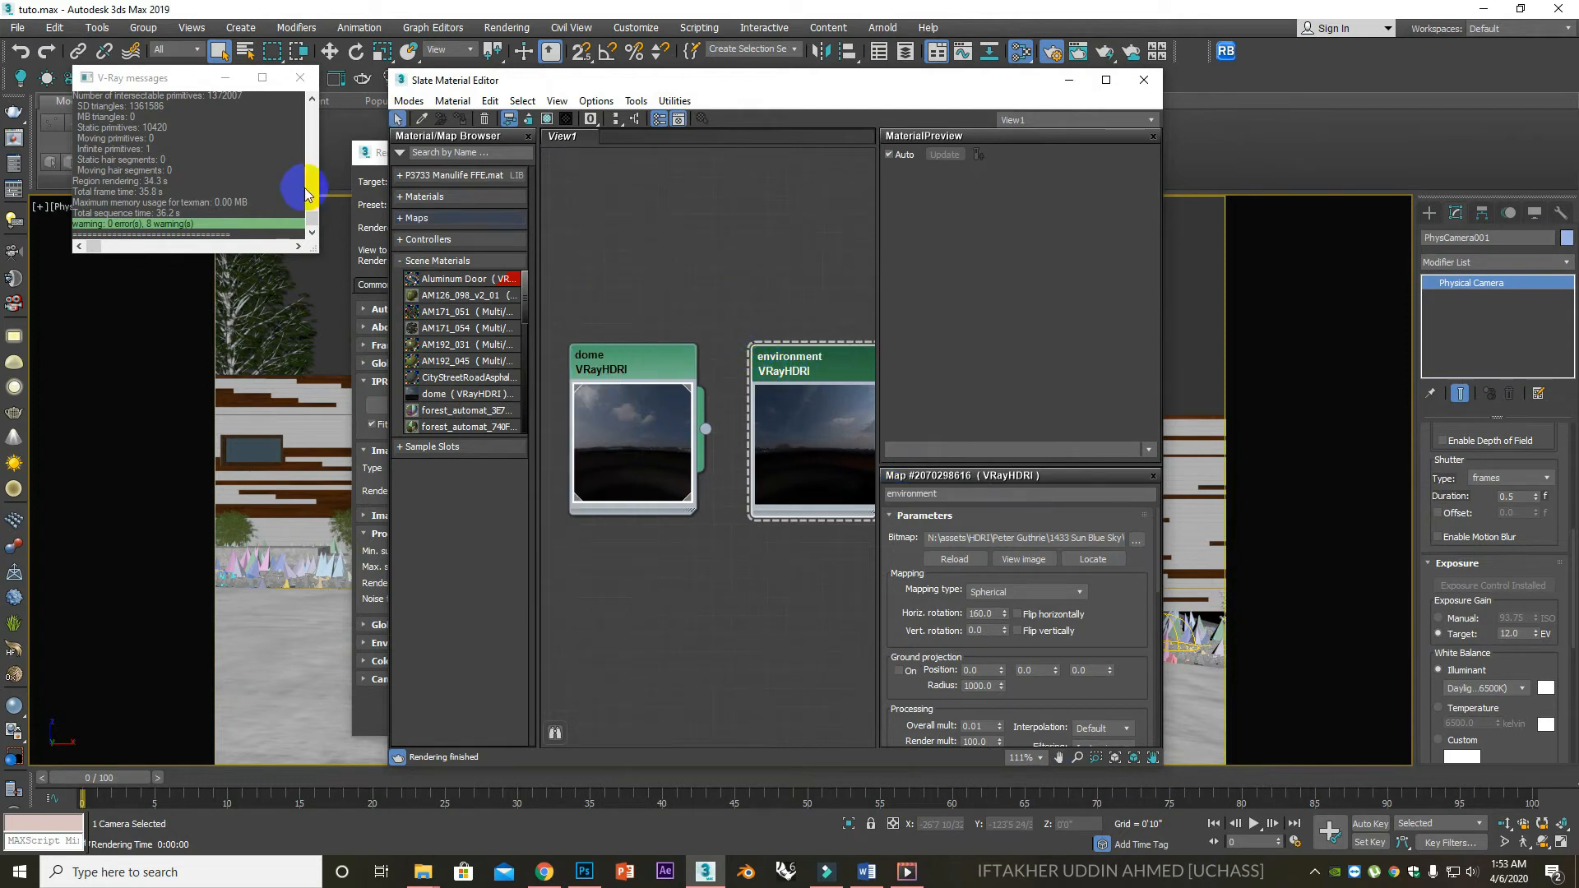
# Select the dome light through the V-Ray Light Lister and enable its Invisible option.
pyautogui.click(299, 77)
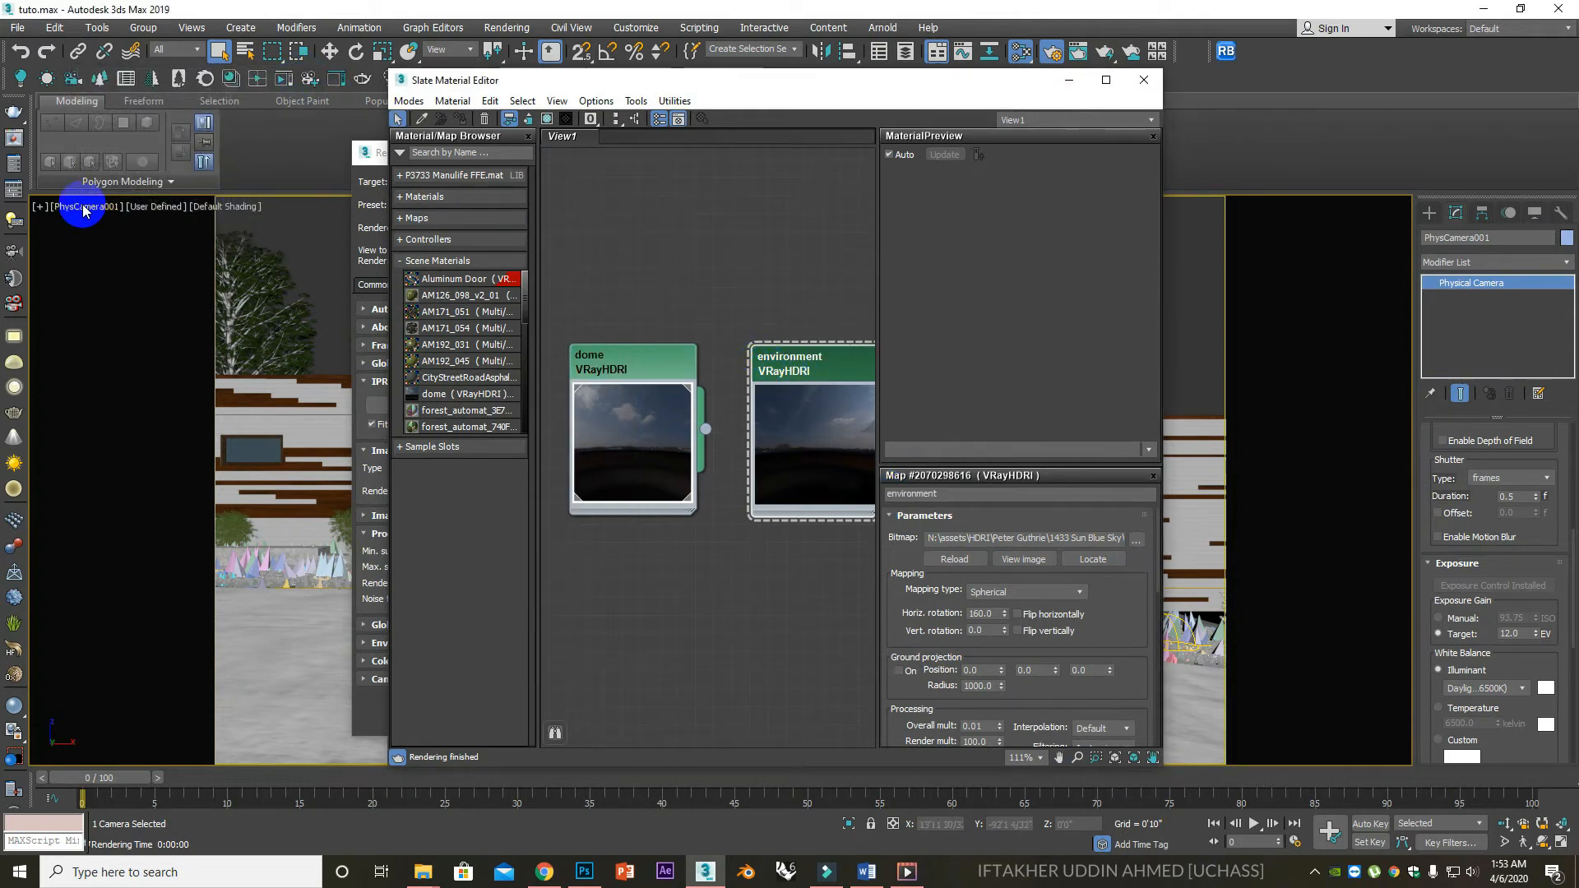
pyautogui.click(14, 221)
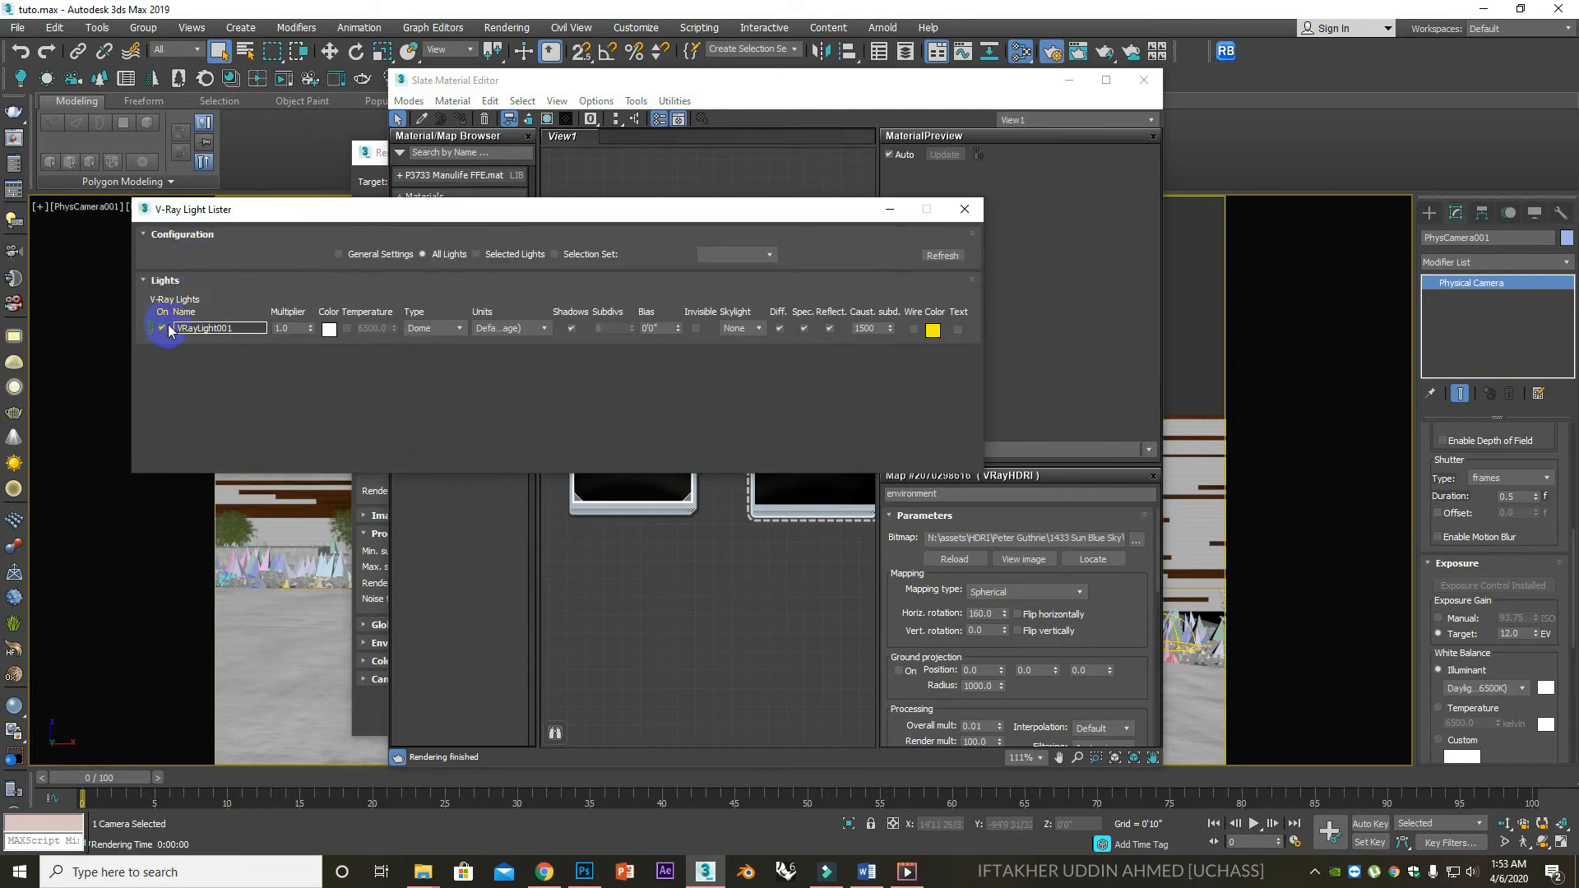
pyautogui.click(964, 209)
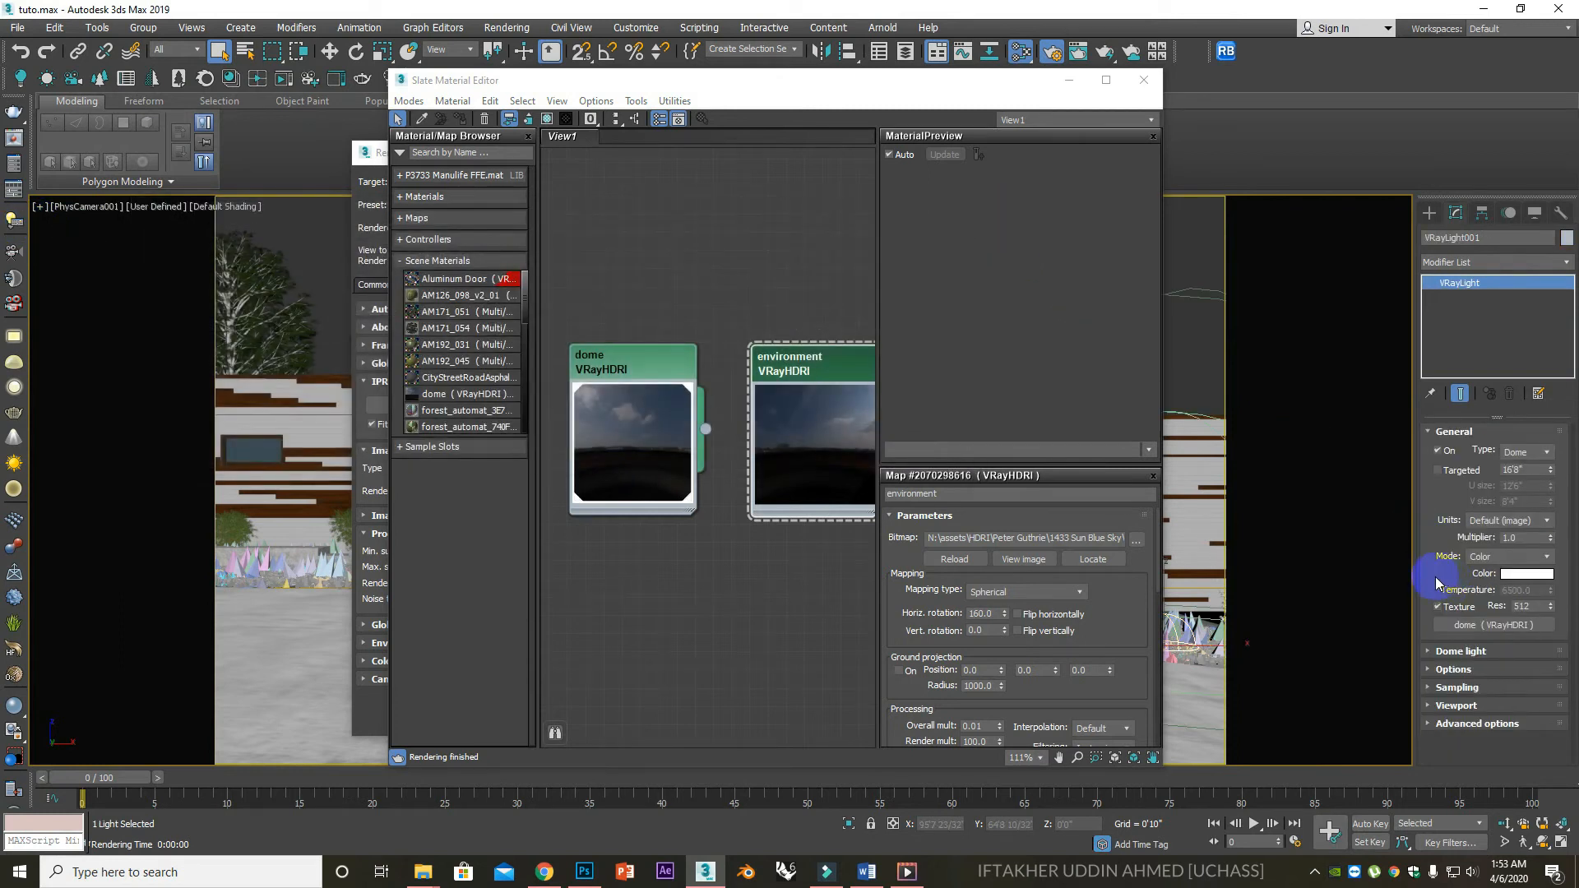
pyautogui.click(1455, 650)
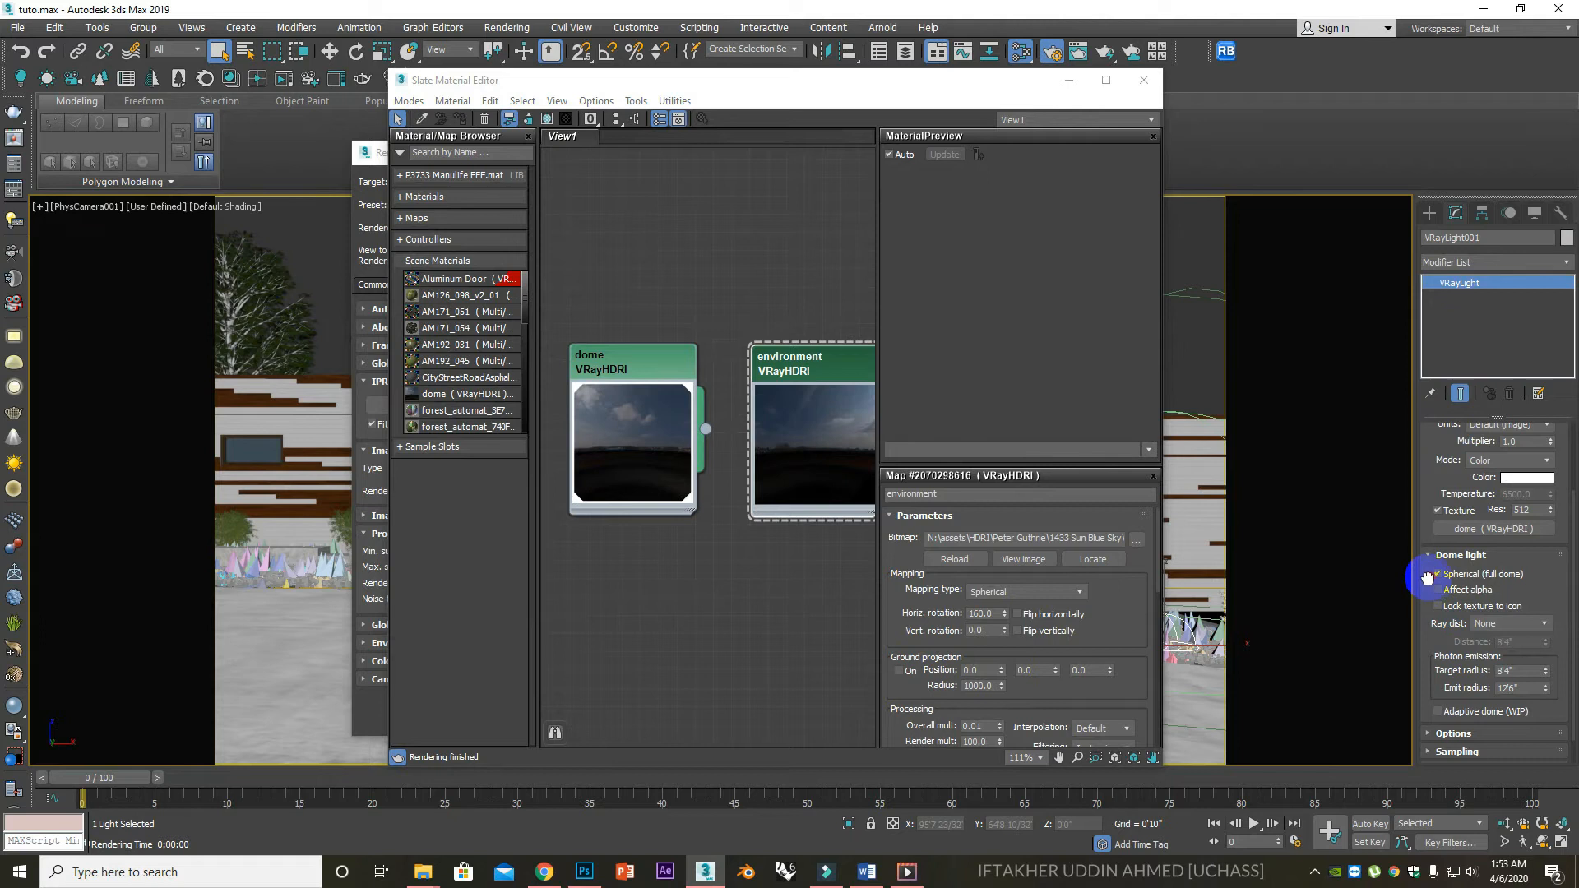
pyautogui.scroll(-2, 1431, 593)
pyautogui.click(1454, 705)
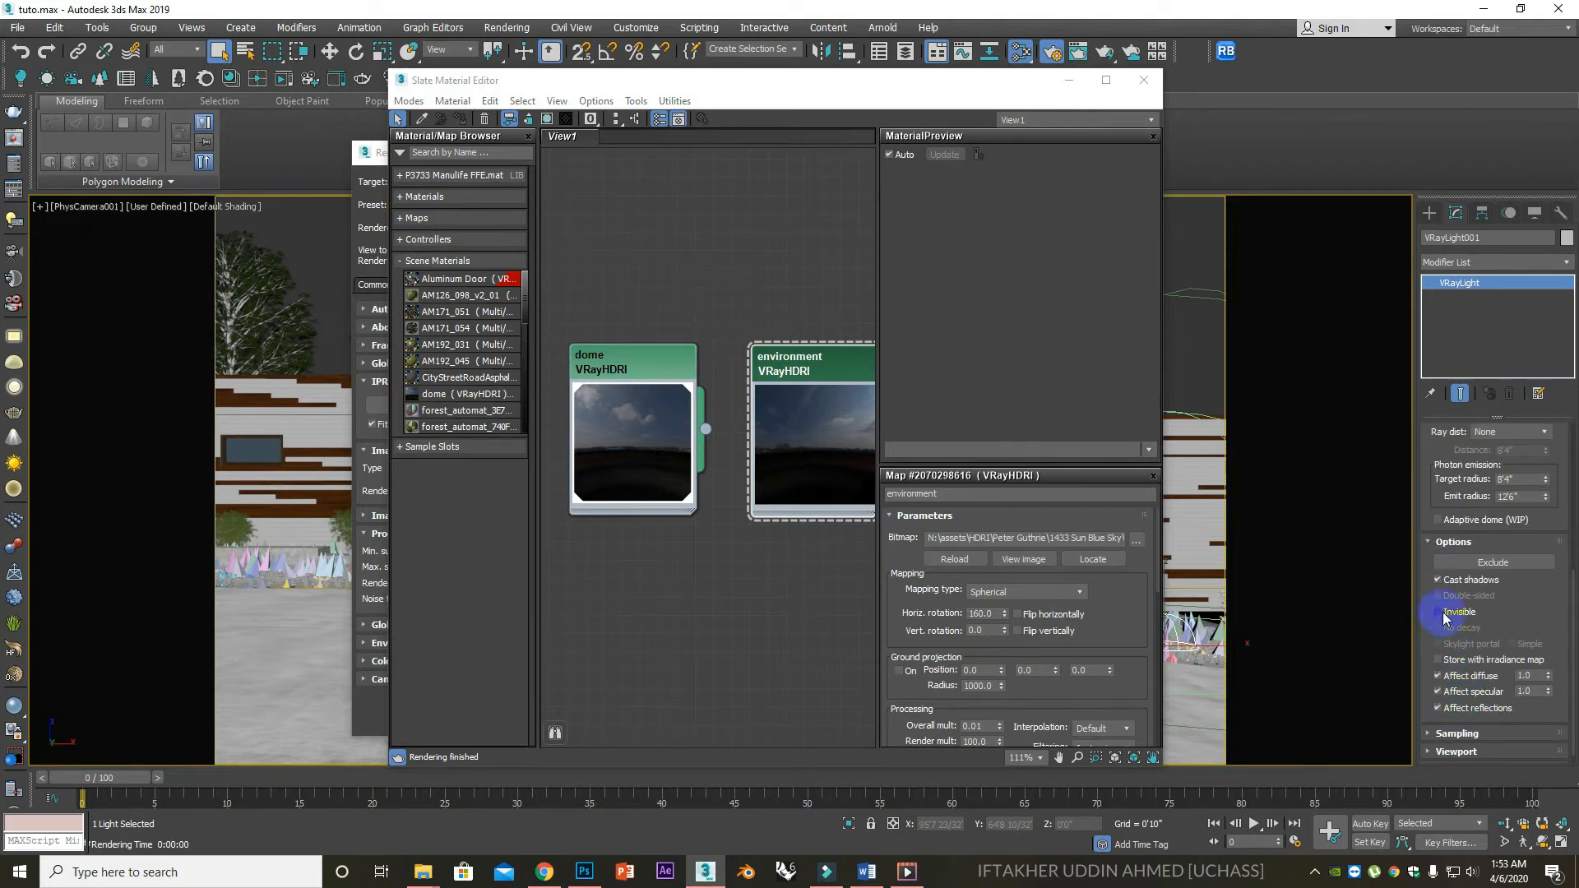
# Assign the environment VRayHDRI map to the scene's Environment Map slot as an instance.
pyautogui.moveTo(719, 403); pyautogui.dragTo(656, 413, button='middle')
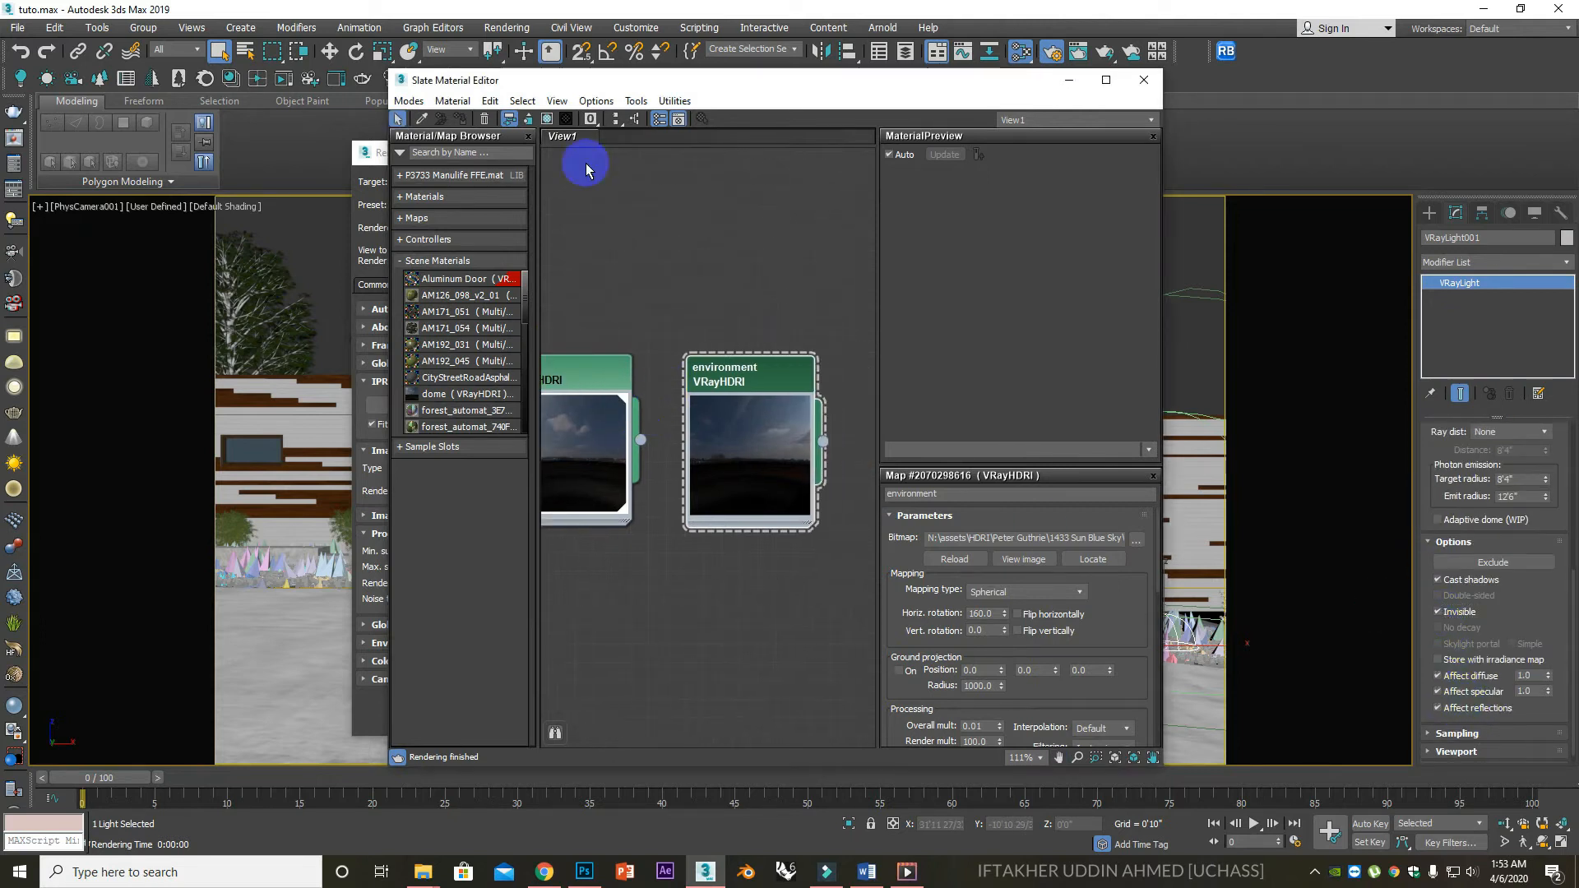
pyautogui.click(508, 29)
pyautogui.click(525, 240)
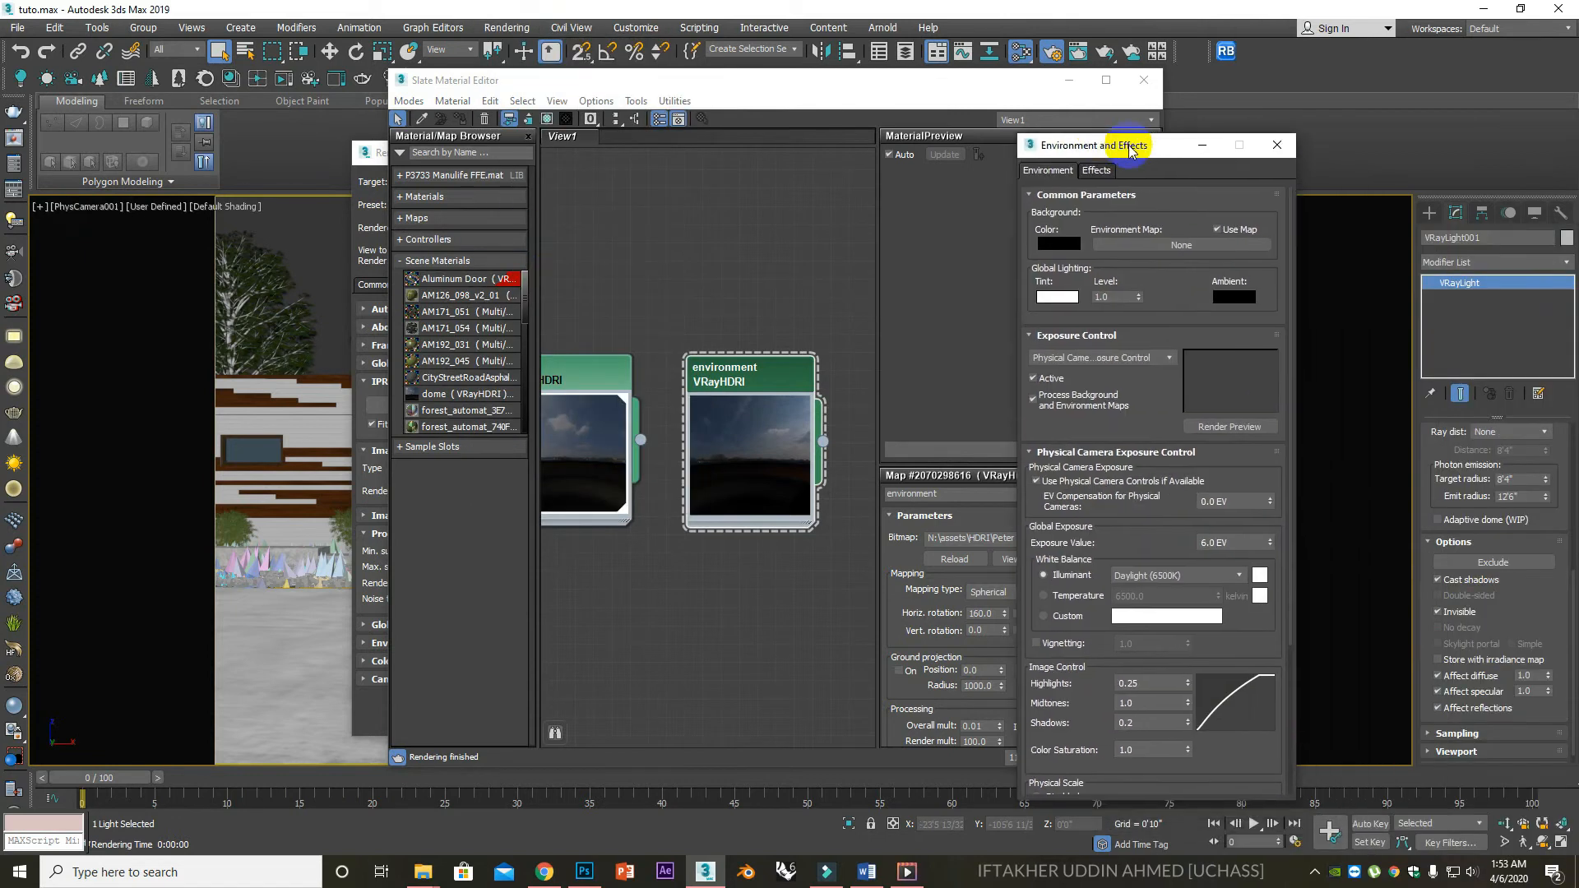
pyautogui.moveTo(822, 445); pyautogui.dragTo(1201, 246)
pyautogui.click(1122, 520)
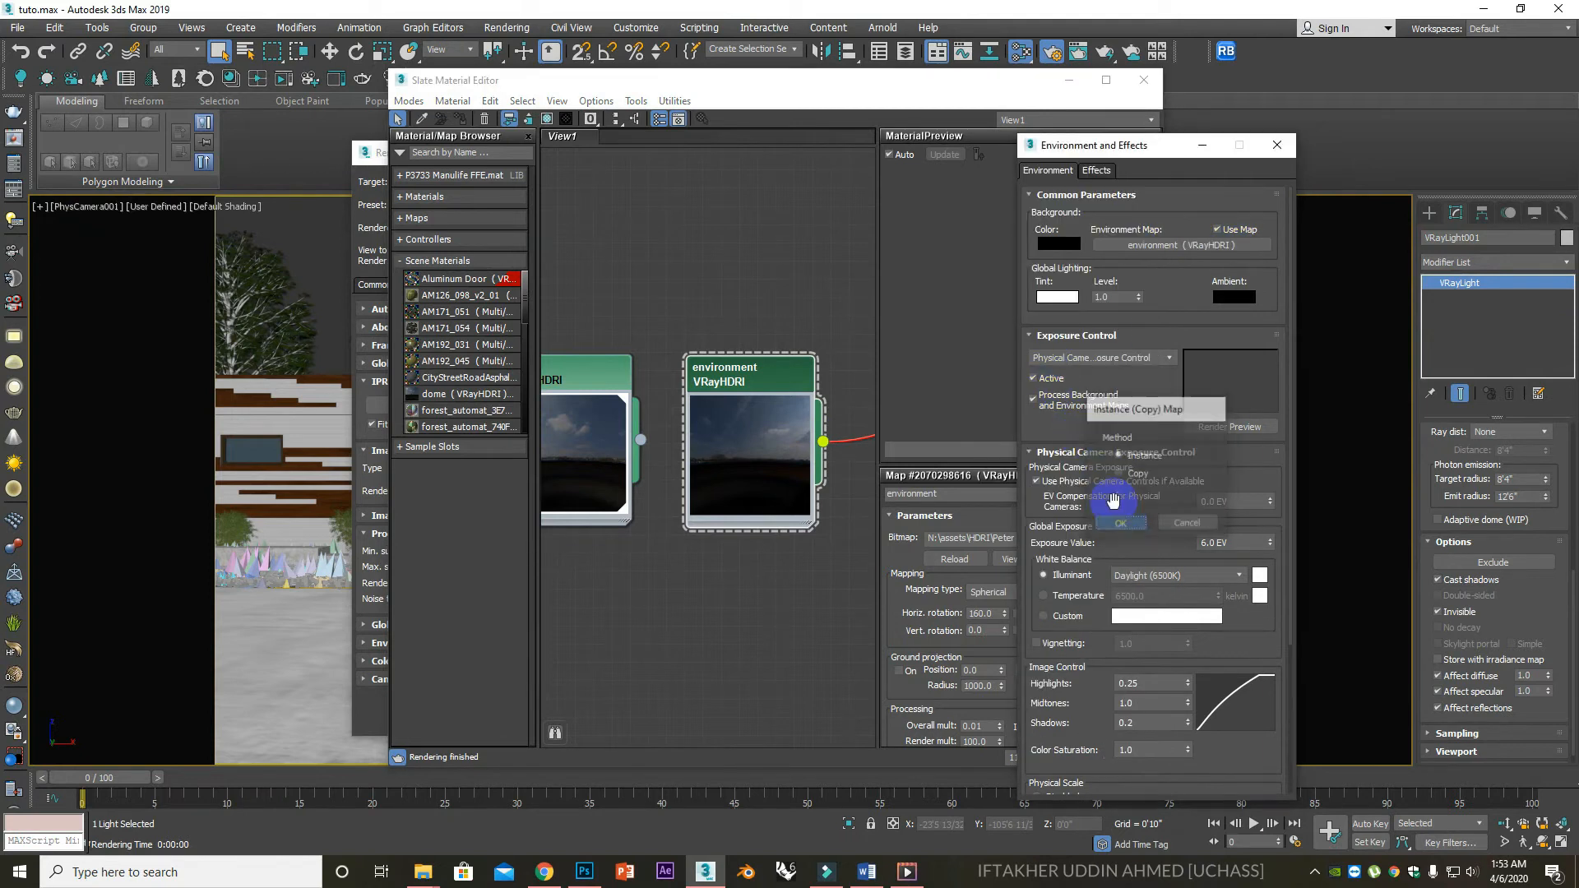
# Set both the overall and render multipliers of the environment HDRI map to 1.0.
pyautogui.click(771, 373)
pyautogui.moveTo(898, 85); pyautogui.dragTo(795, 83)
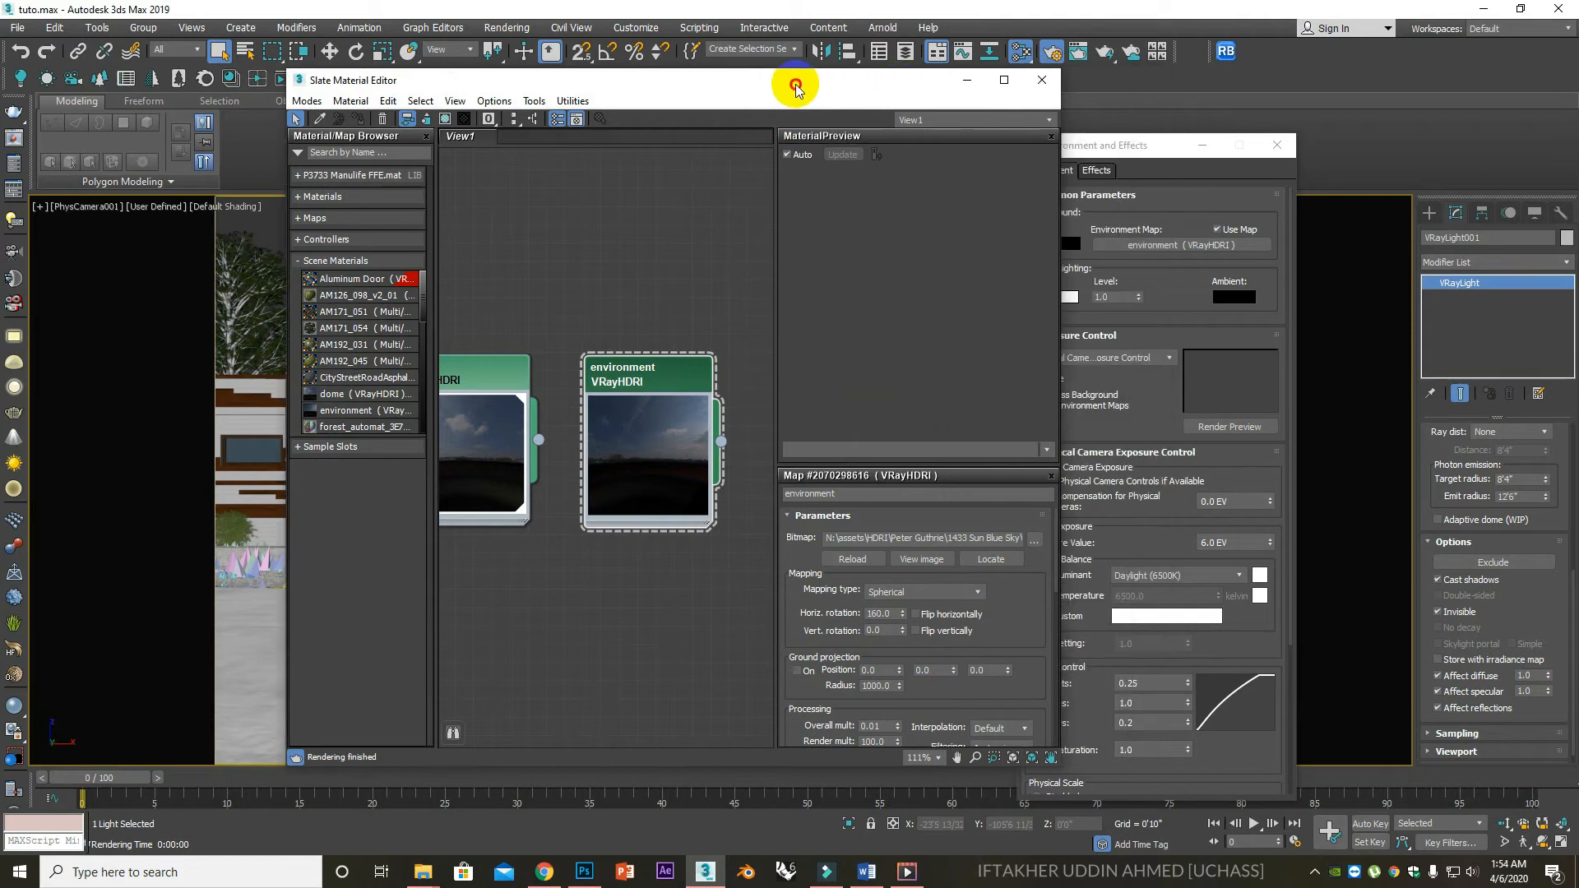
pyautogui.moveTo(827, 633); pyautogui.dragTo(819, 542)
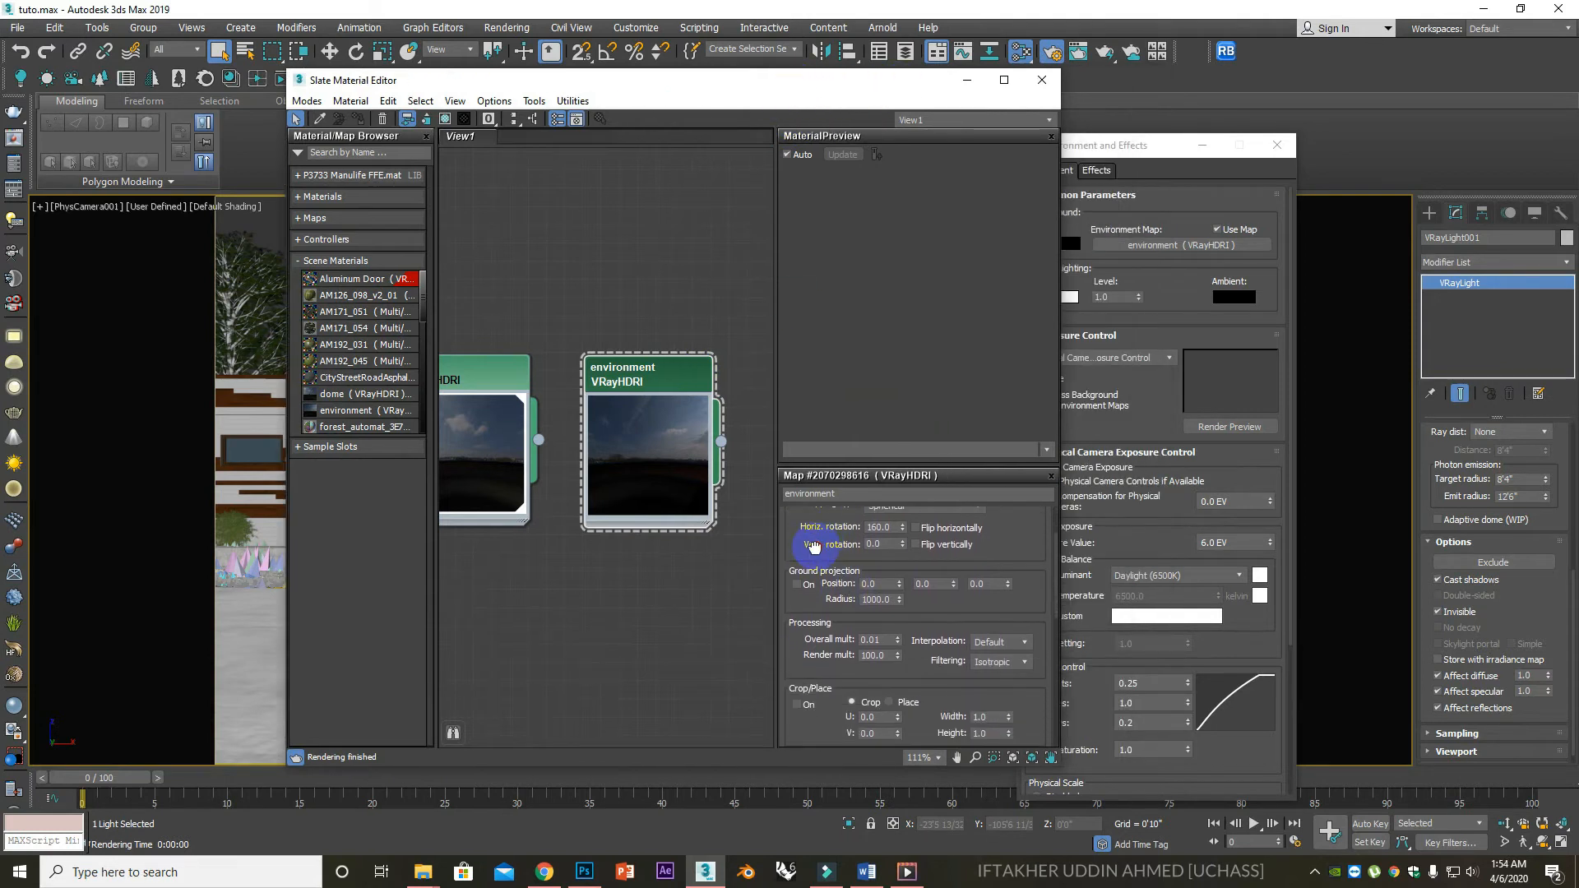
pyautogui.moveTo(871, 639); pyautogui.dragTo(826, 632)
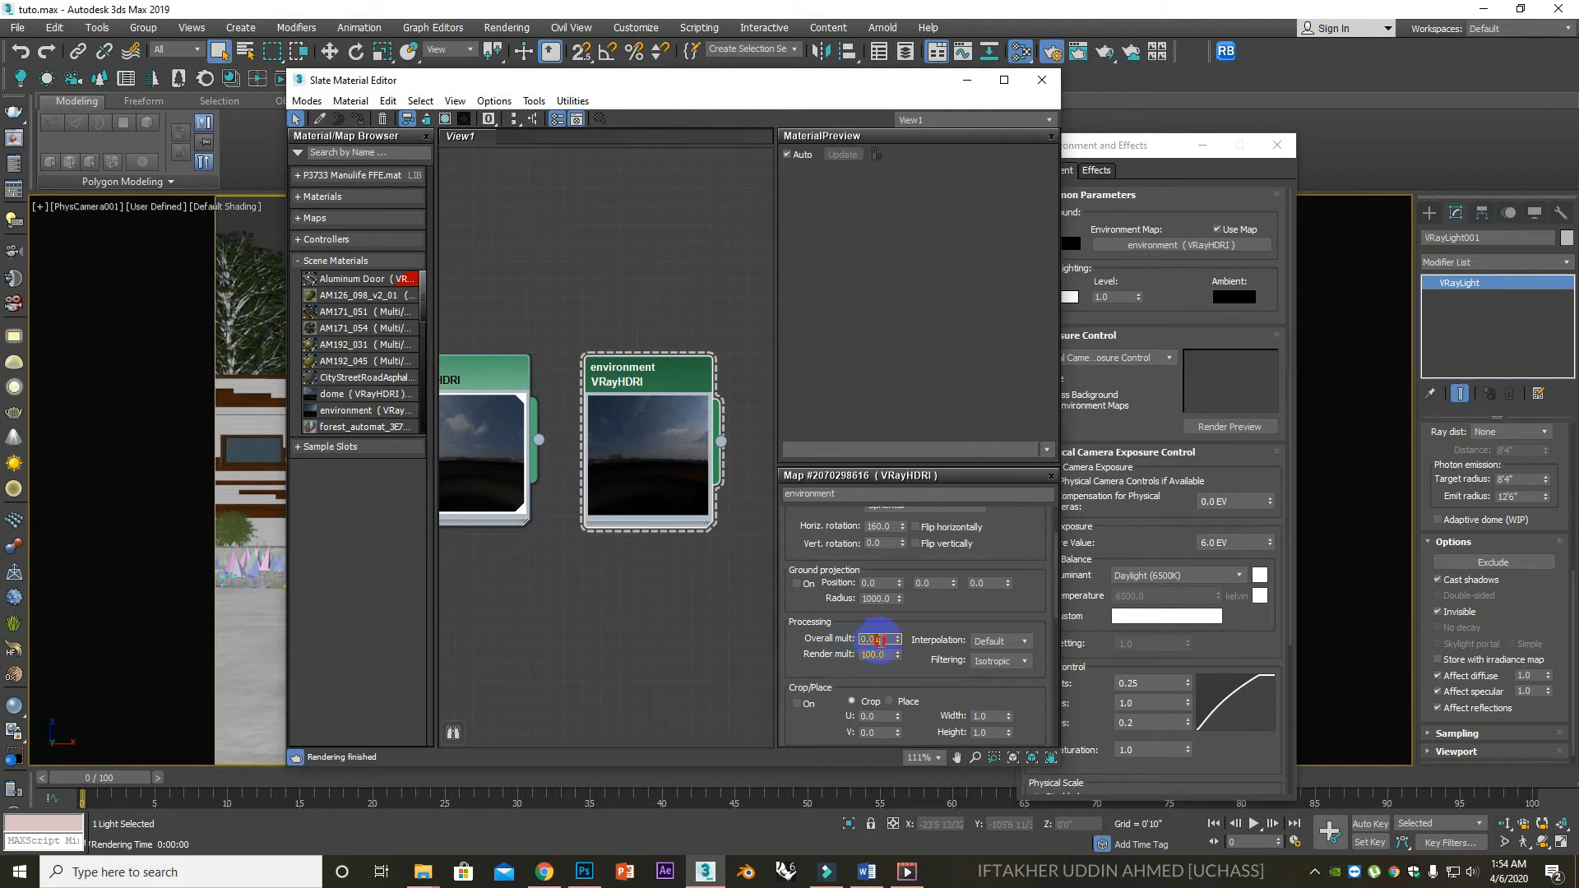
pyautogui.moveTo(890, 640); pyautogui.dragTo(848, 648)
pyautogui.write('1')
pyautogui.press('Return')
pyautogui.write('1')
pyautogui.press('Return')
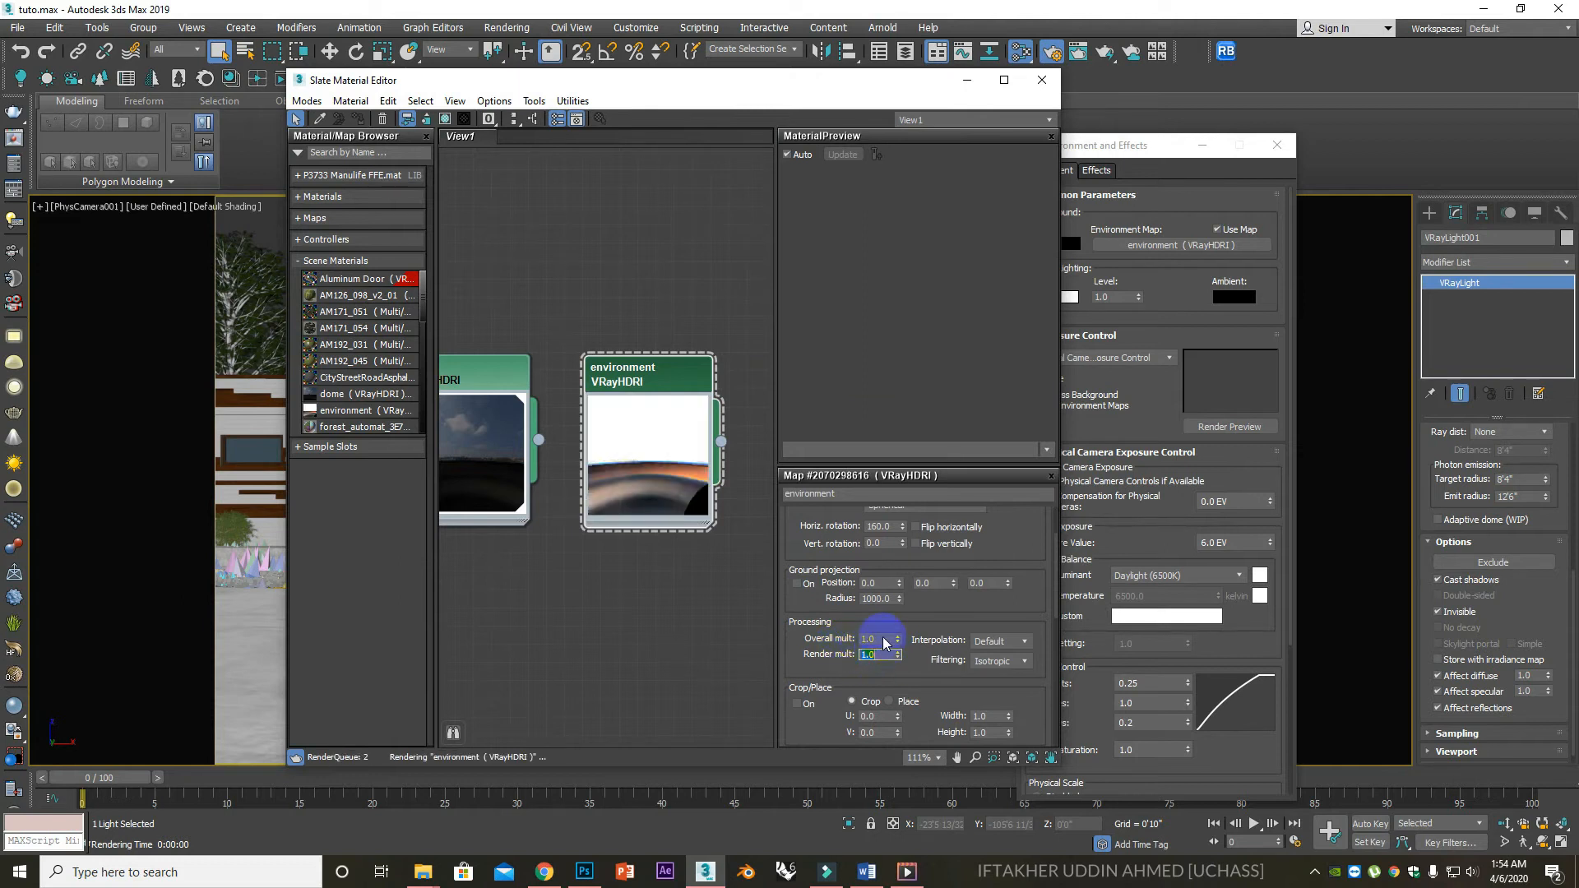
# Reduce the environment map's overall multiplier to 0.8 and further down to 0.5.
pyautogui.click(876, 640)
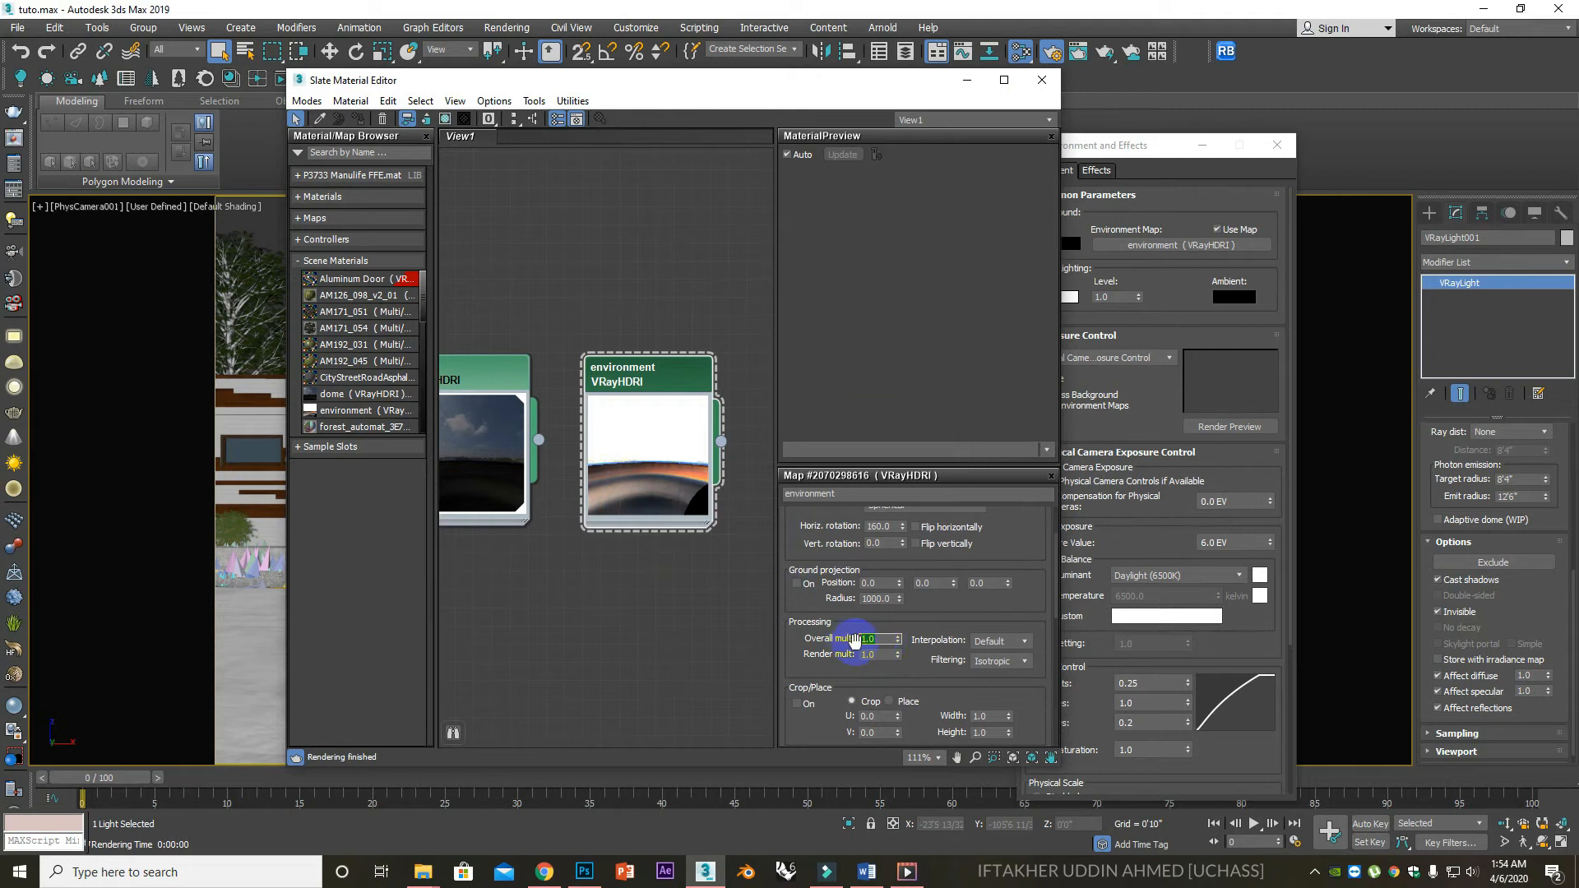
pyautogui.write('0.8')
pyautogui.press('Return')
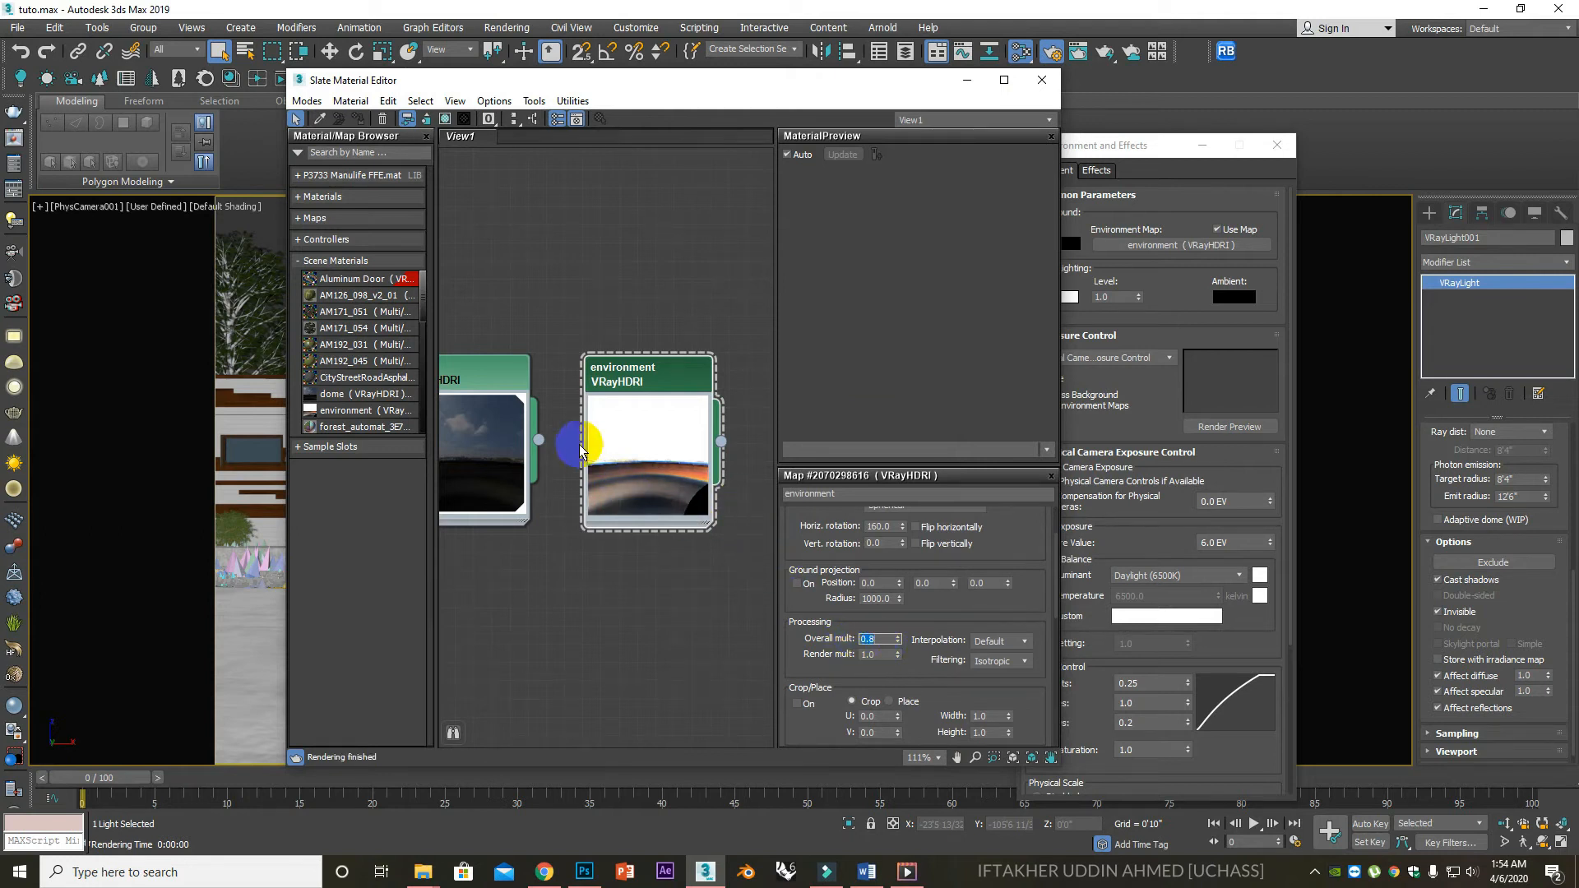
pyautogui.write('0.5')
pyautogui.press('Return')
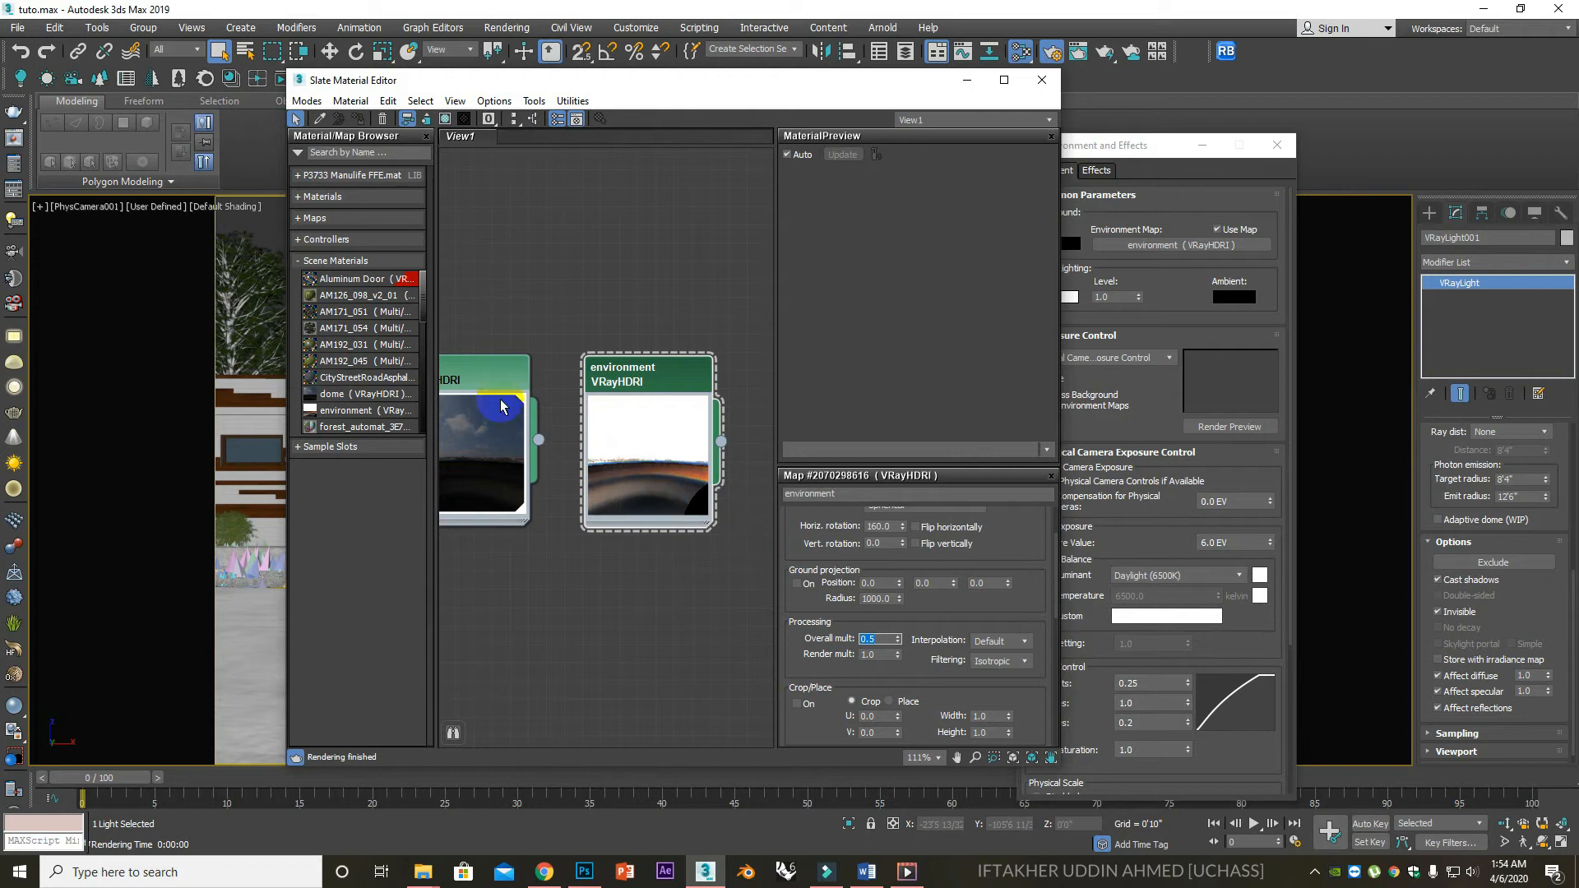
# Run an interactive test render to check the sky, and revisit the environment map's overall multiplier.
pyautogui.click(14, 143)
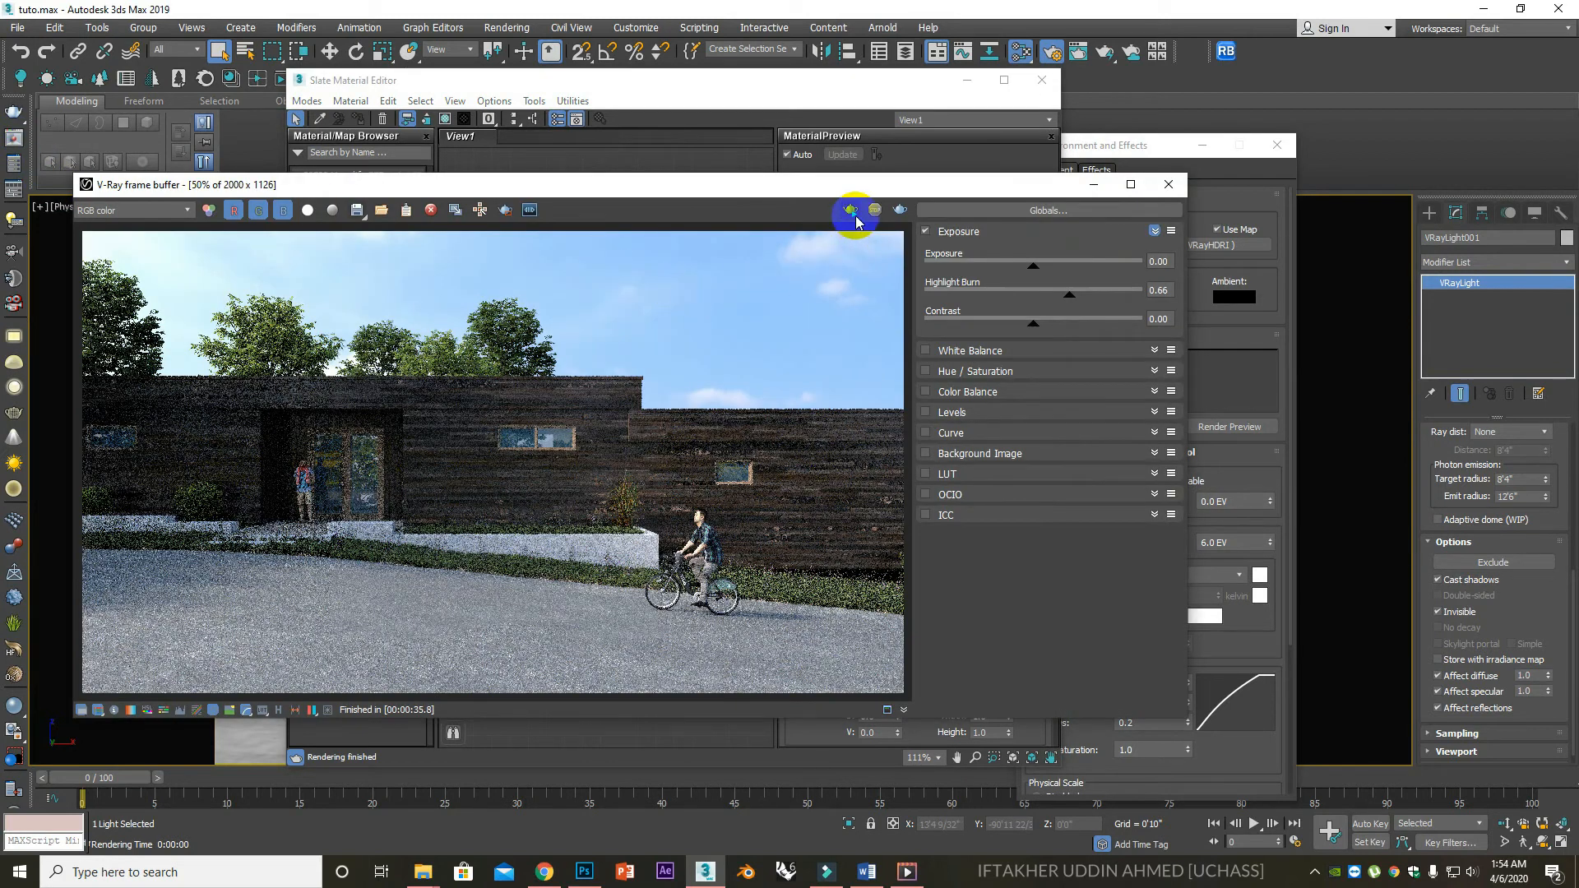
pyautogui.click(852, 211)
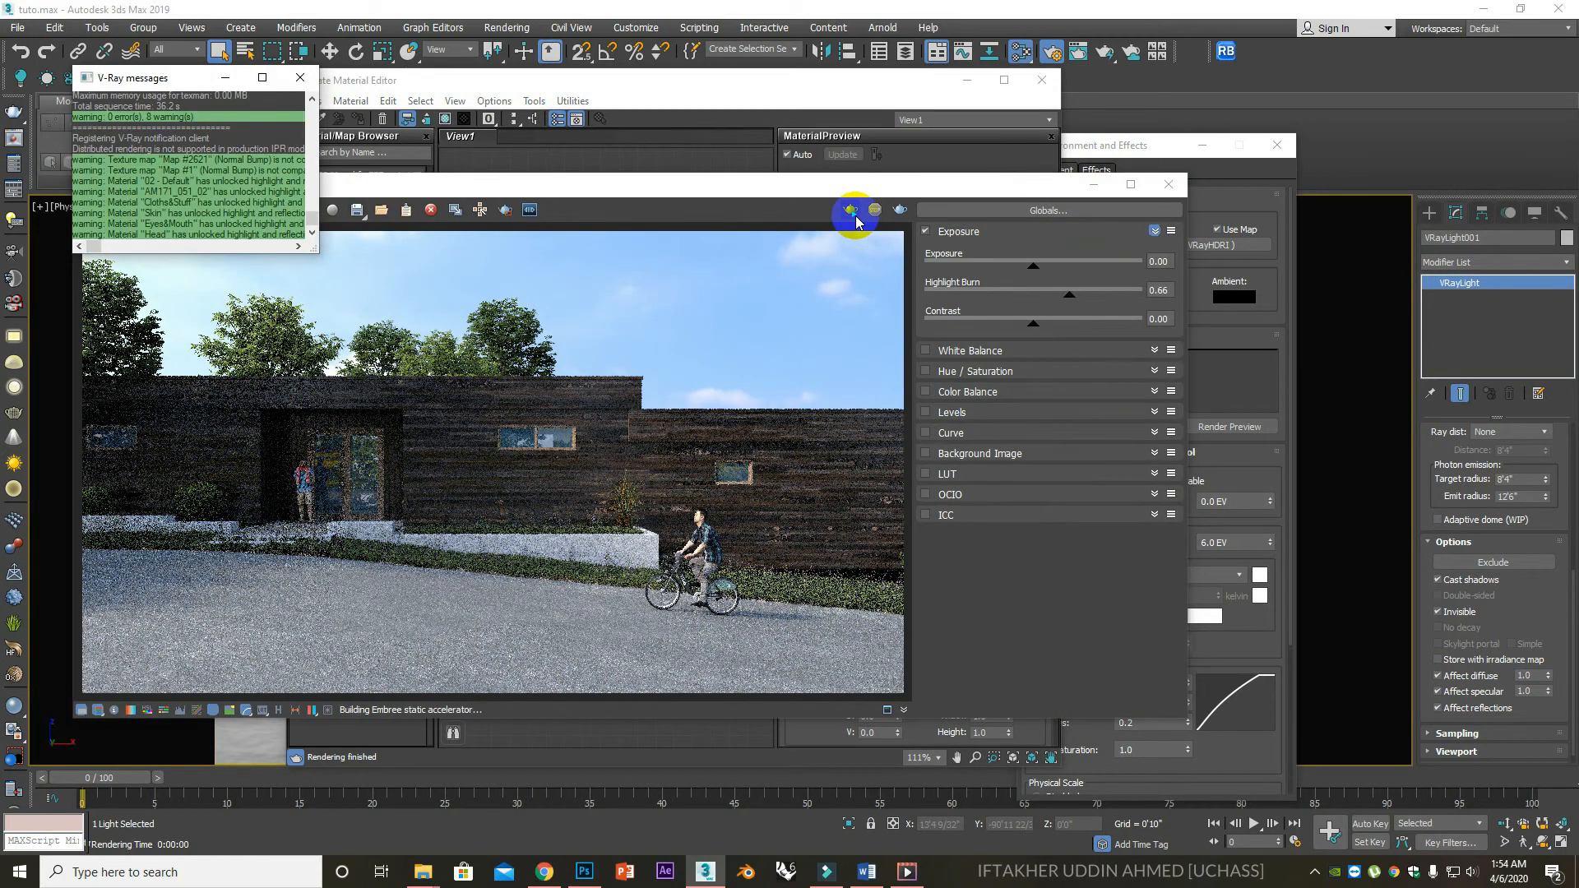
pyautogui.doubleClick(628, 395)
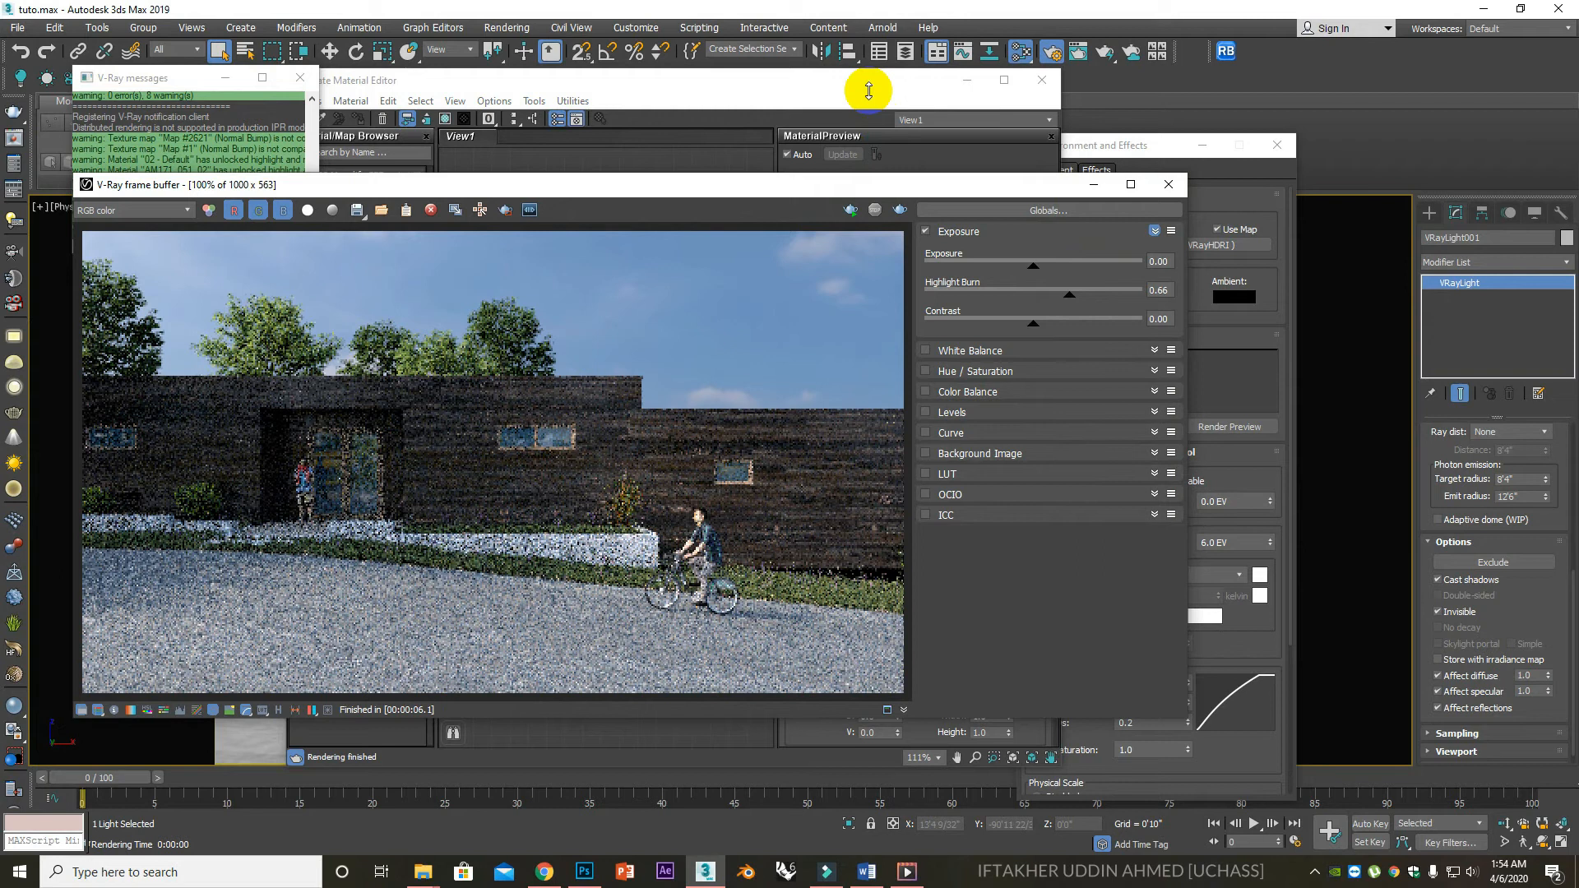
pyautogui.click(862, 82)
pyautogui.doubleClick(867, 639)
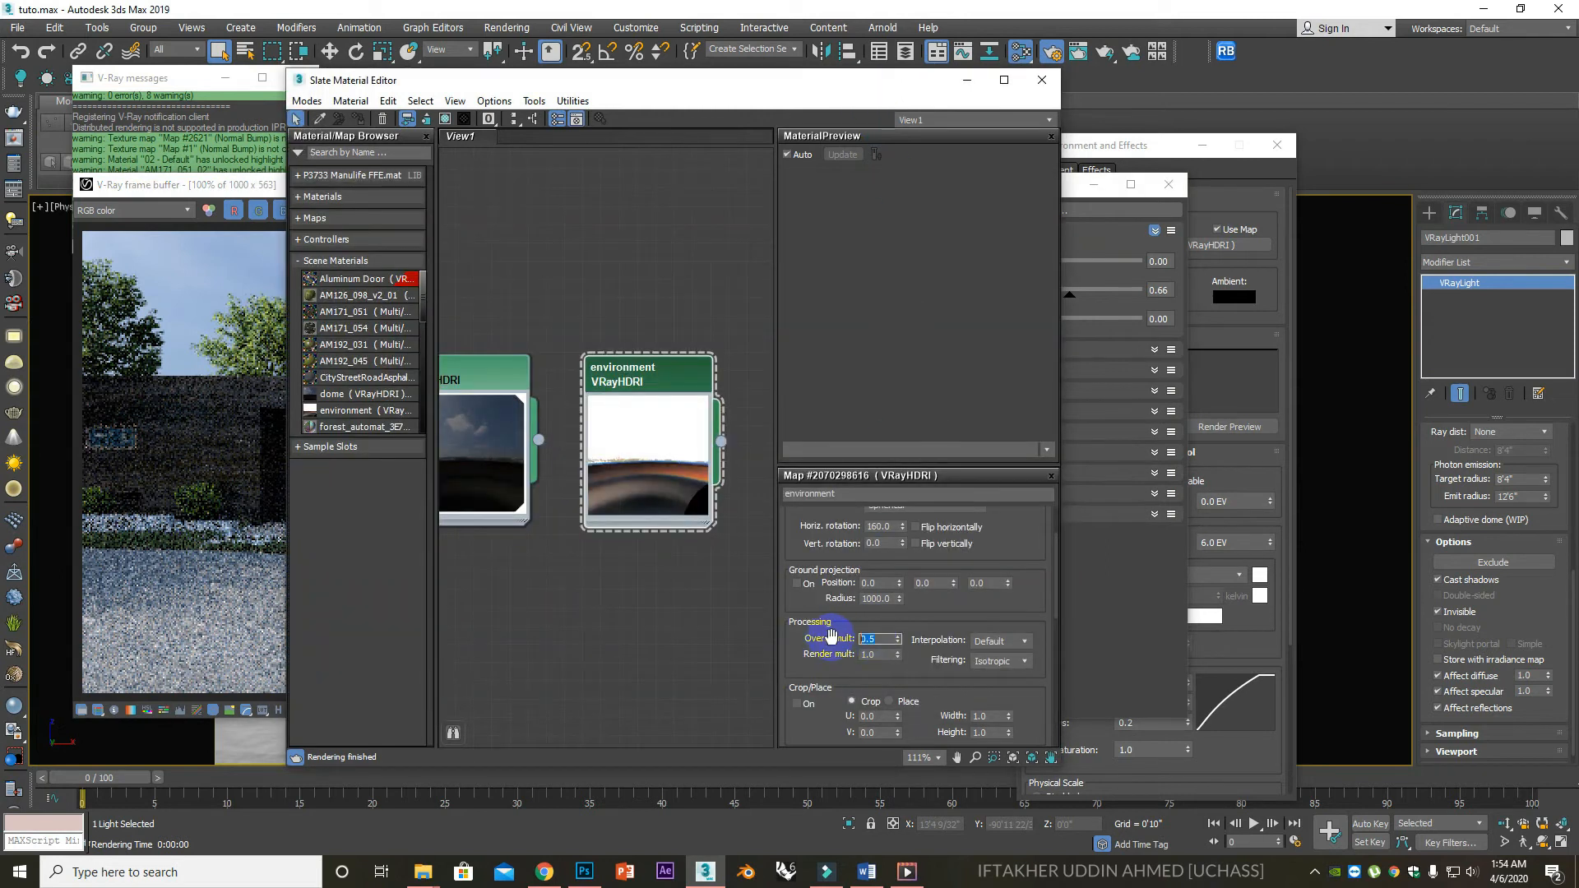
# Start the full production render of the scene and enlarge the frame buffer window.
pyautogui.click(254, 186)
pyautogui.click(900, 211)
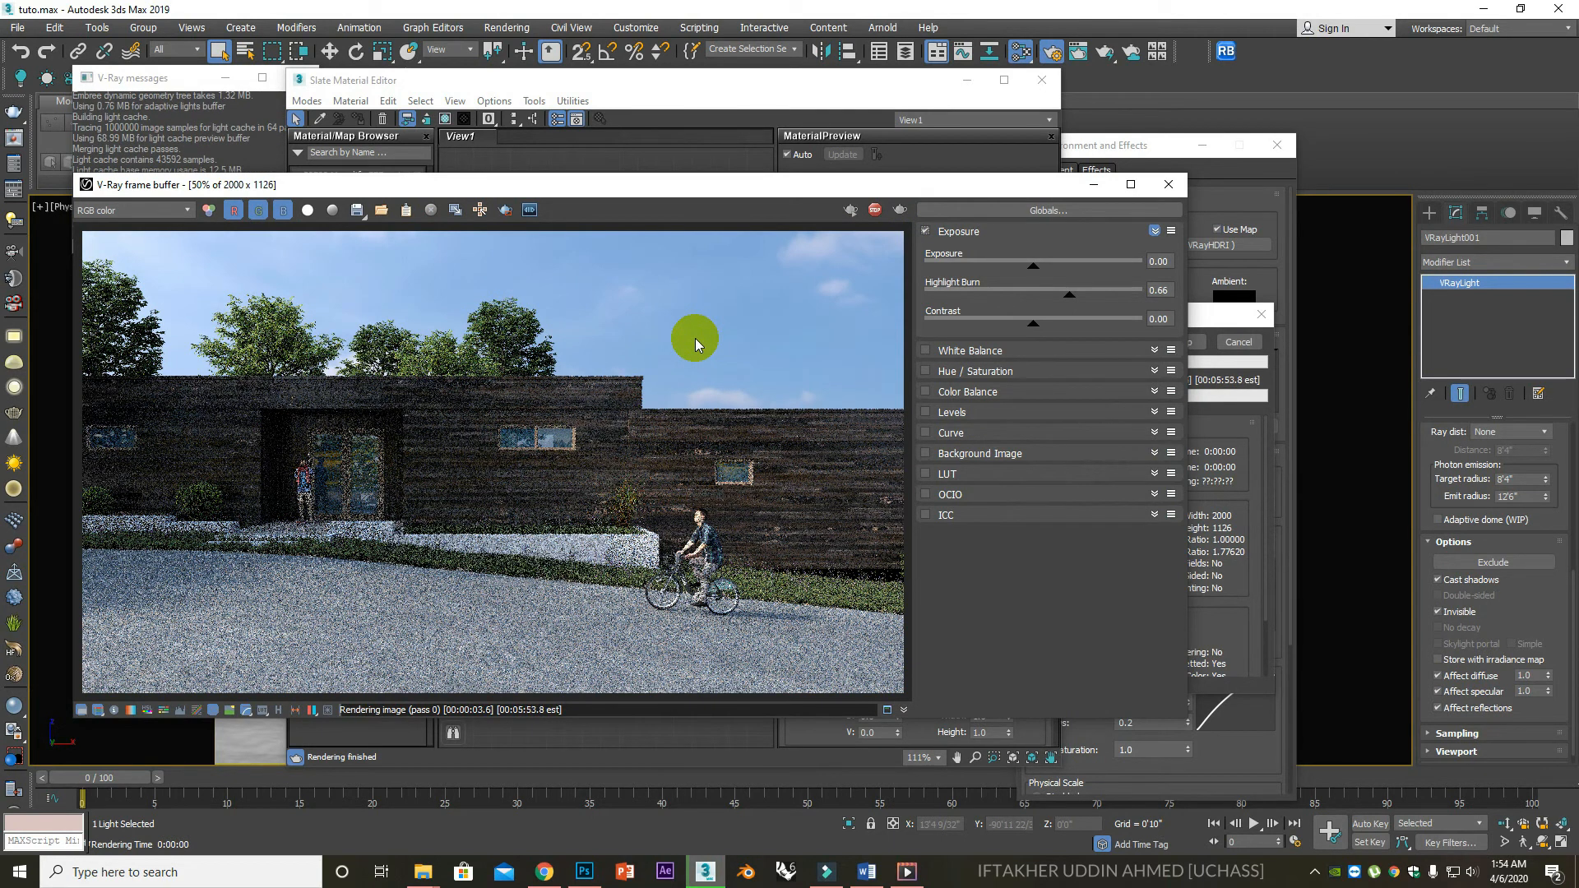
pyautogui.moveTo(699, 185); pyautogui.dragTo(869, 212)
pyautogui.click(919, 698)
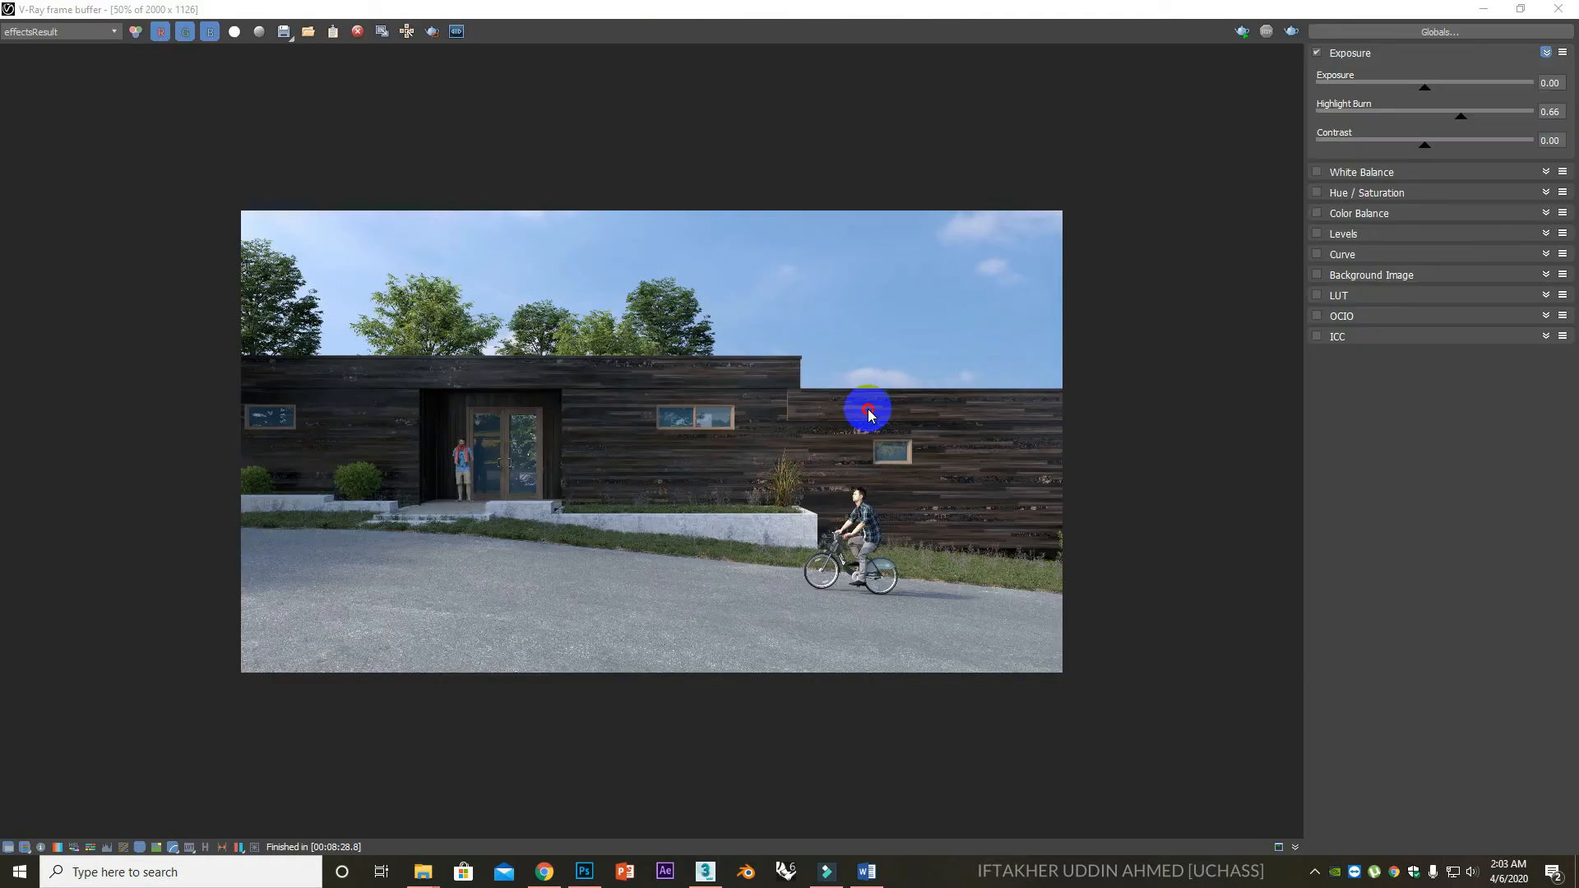
# Examine the finished denoised render at 100% around the entrance and facade, then return to the whole image.
pyautogui.doubleClick(695, 460)
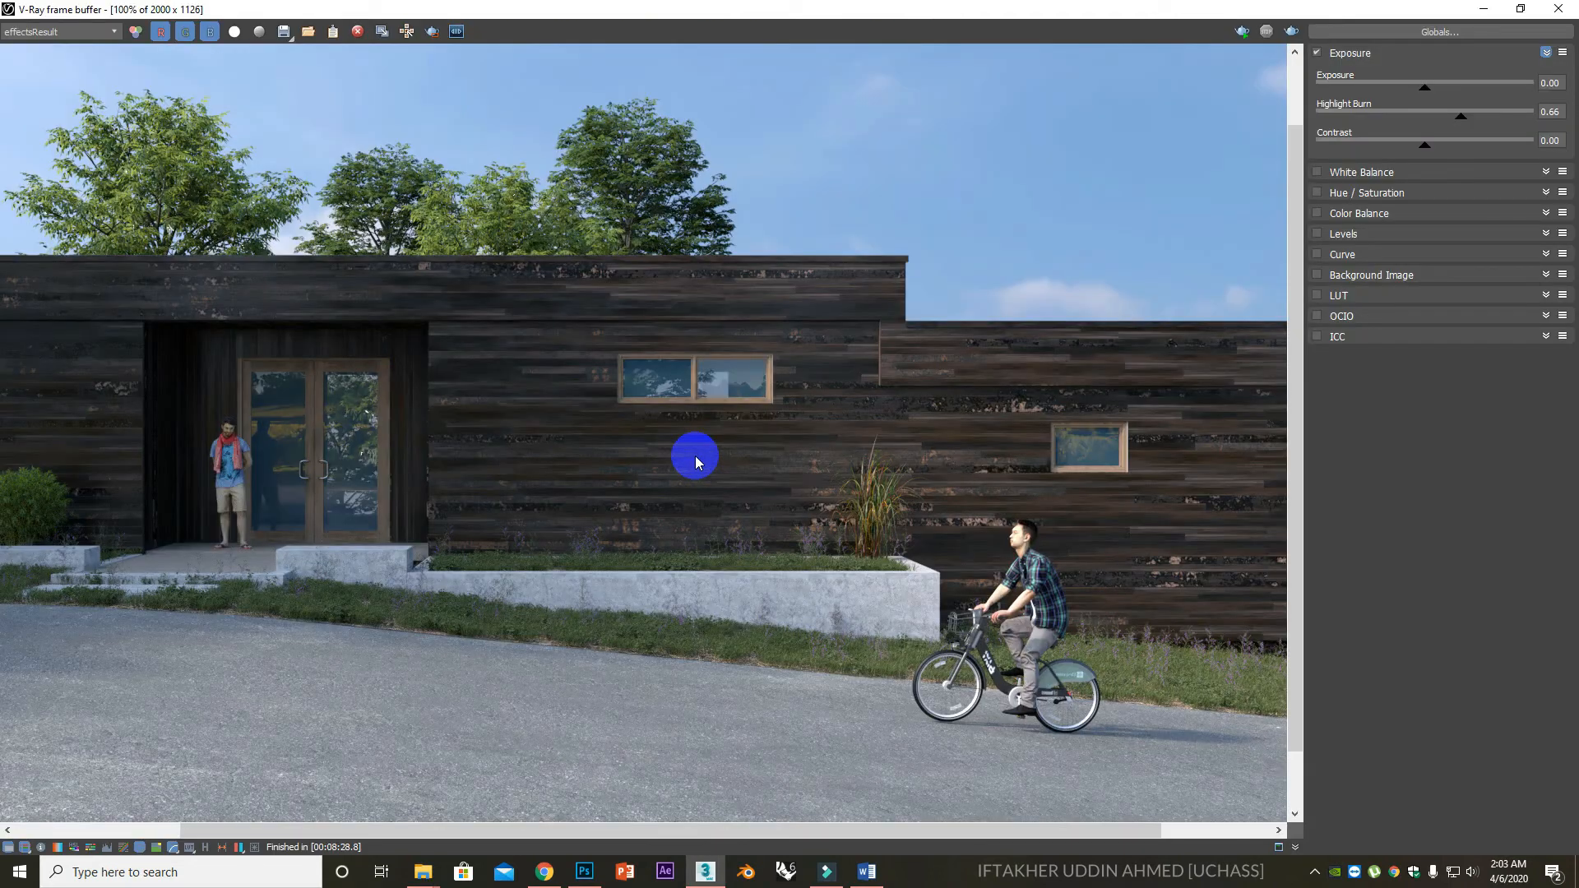
pyautogui.moveTo(435, 626); pyautogui.dragTo(820, 339, button='middle')
pyautogui.scroll(-2, 932, 593)
pyautogui.scroll(2, 962, 559)
pyautogui.scroll(-1, 821, 340)
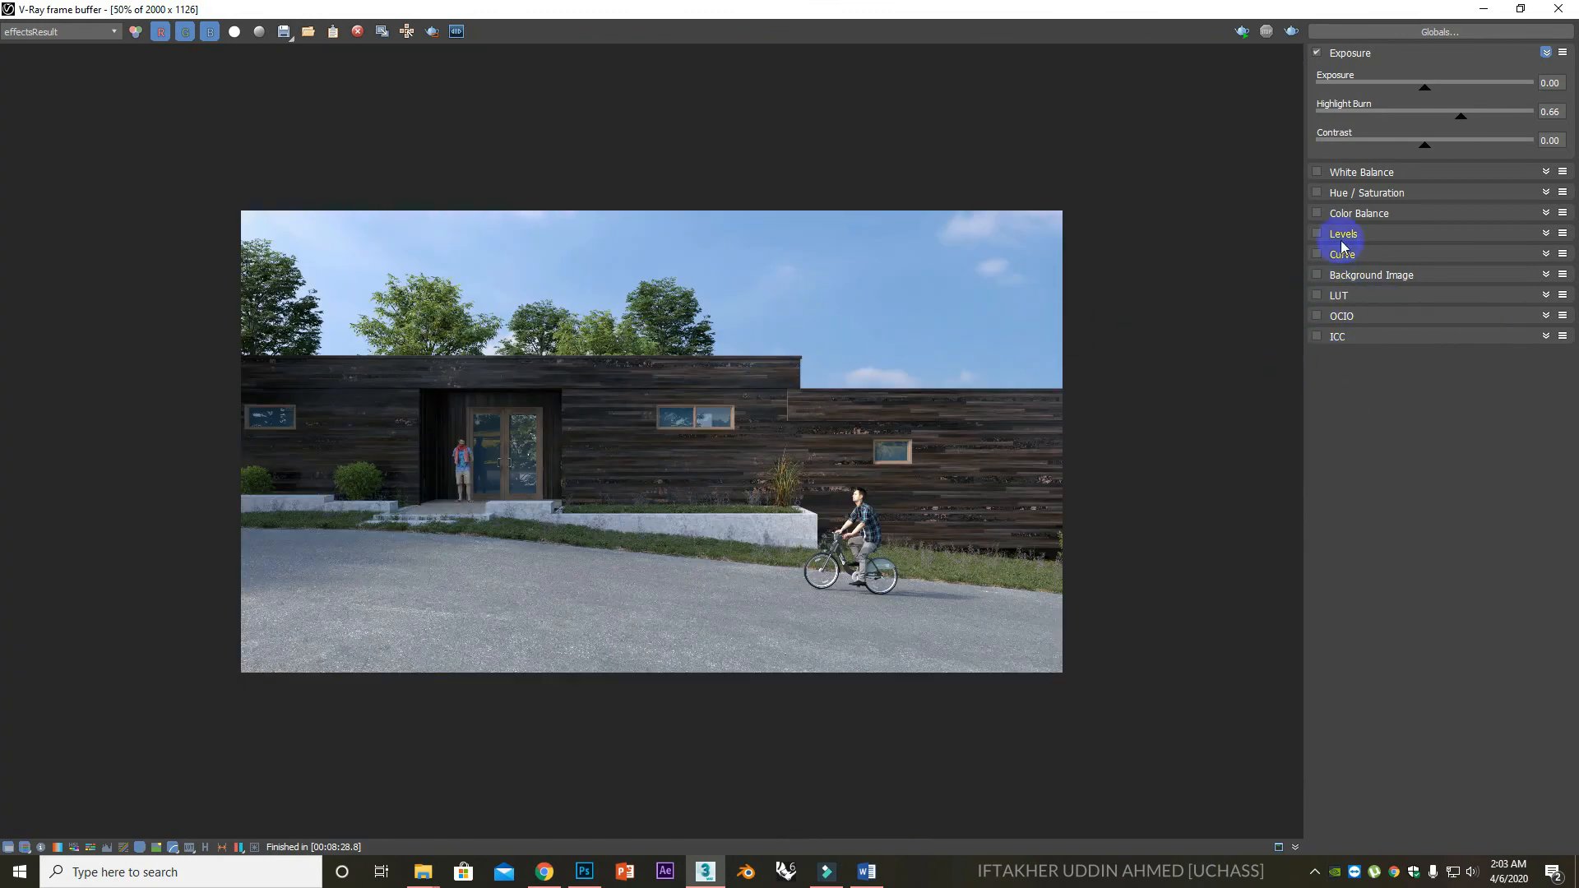
# Set the exposure contrast to 0.03, enable Hue / Saturation with saturation 0.12, and inspect the image at 100%.
pyautogui.moveTo(1420, 154); pyautogui.dragTo(1445, 152)
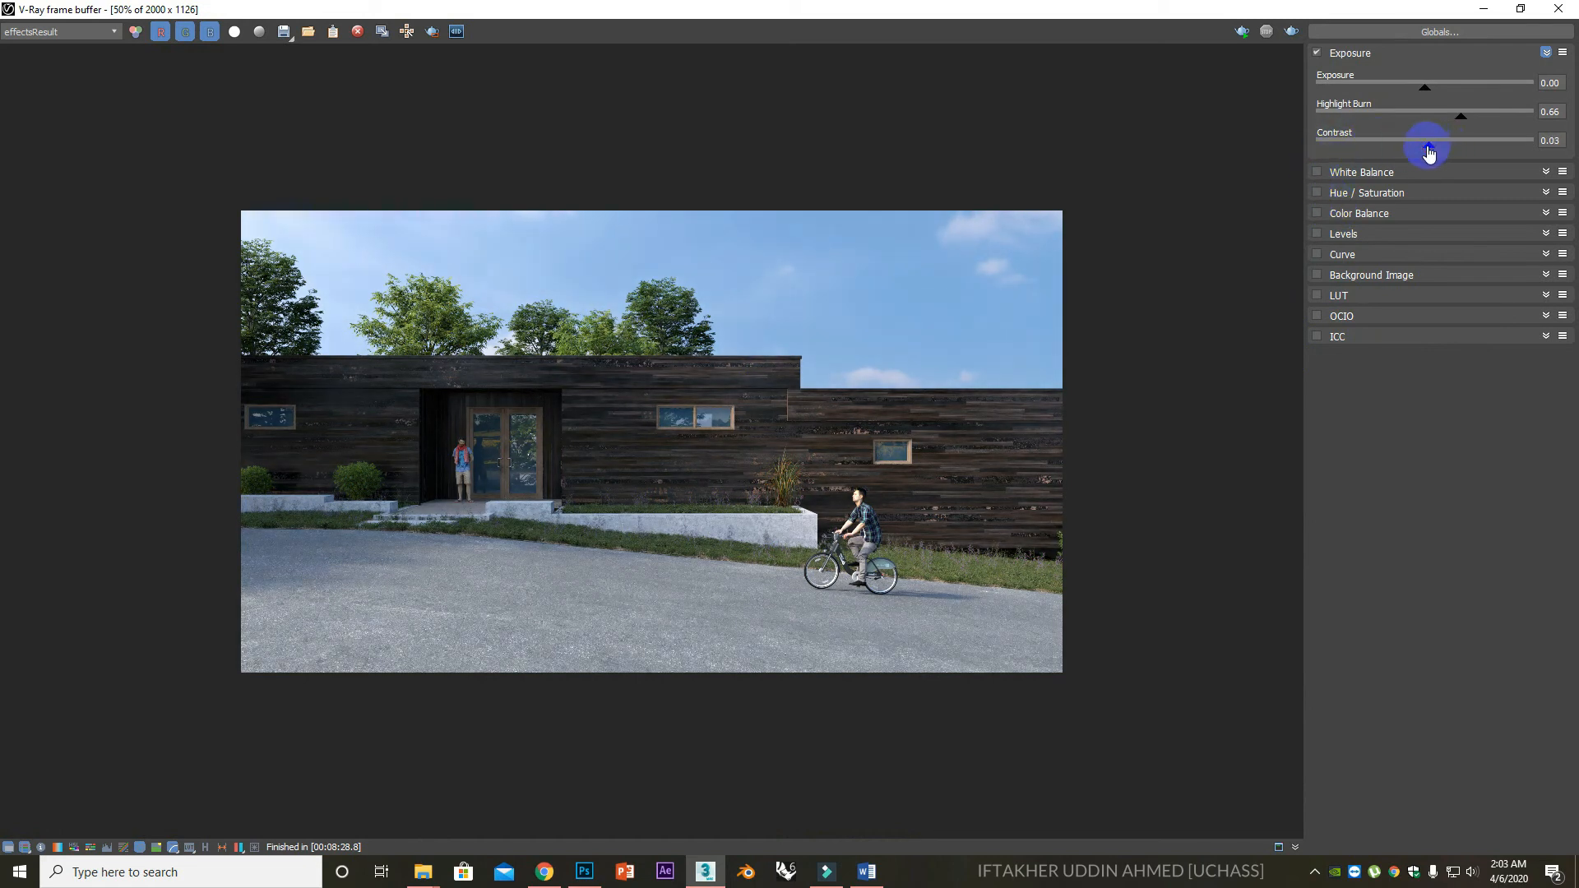
pyautogui.doubleClick(769, 321)
pyautogui.click(1367, 196)
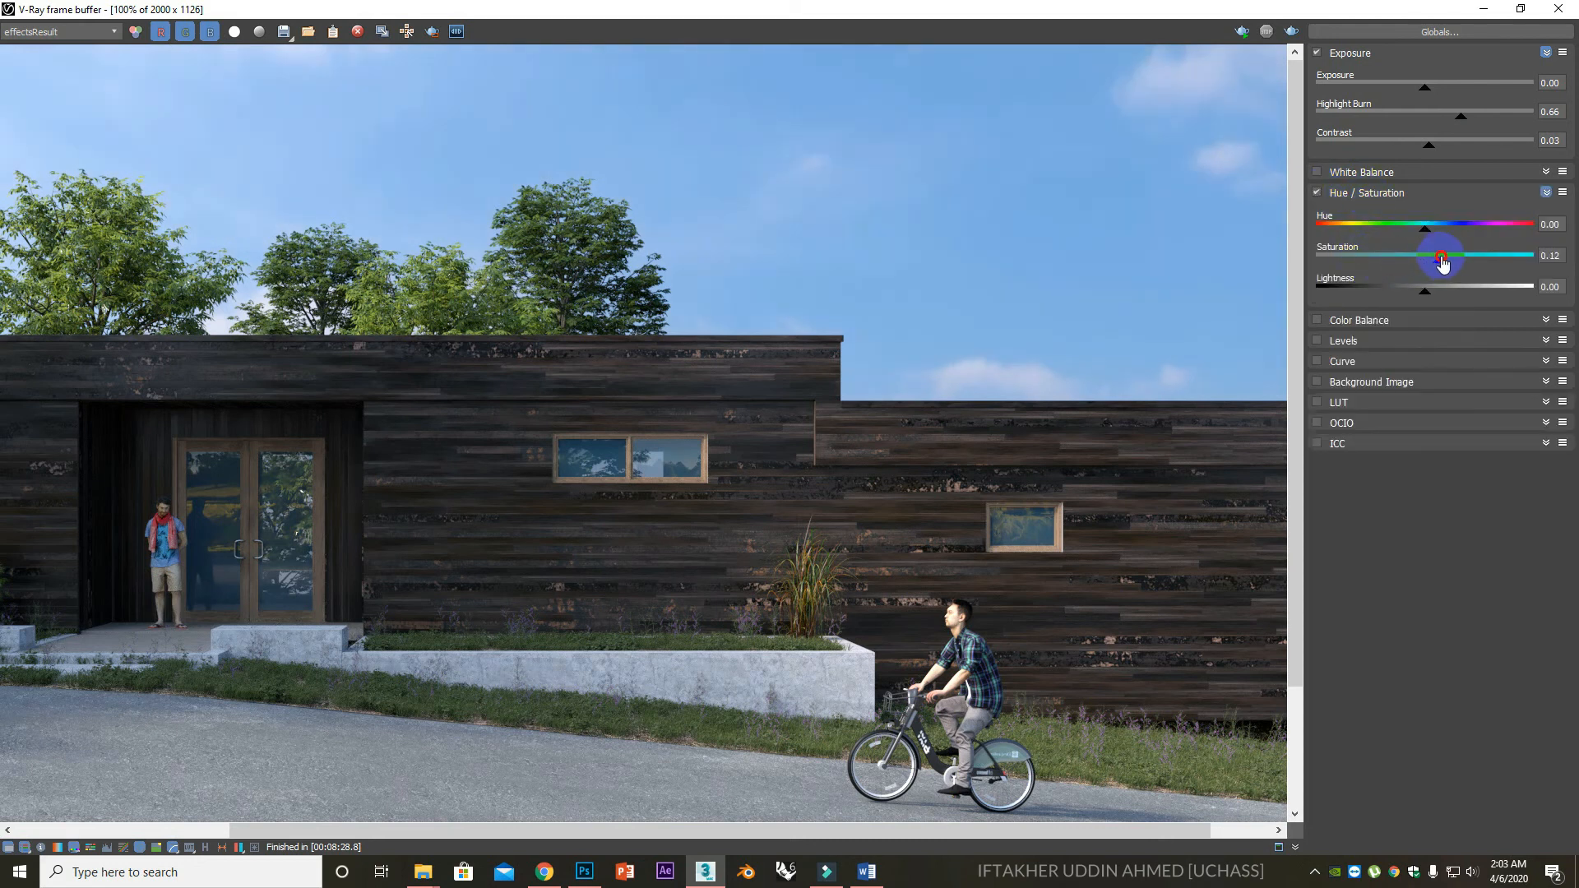
pyautogui.doubleClick(804, 403)
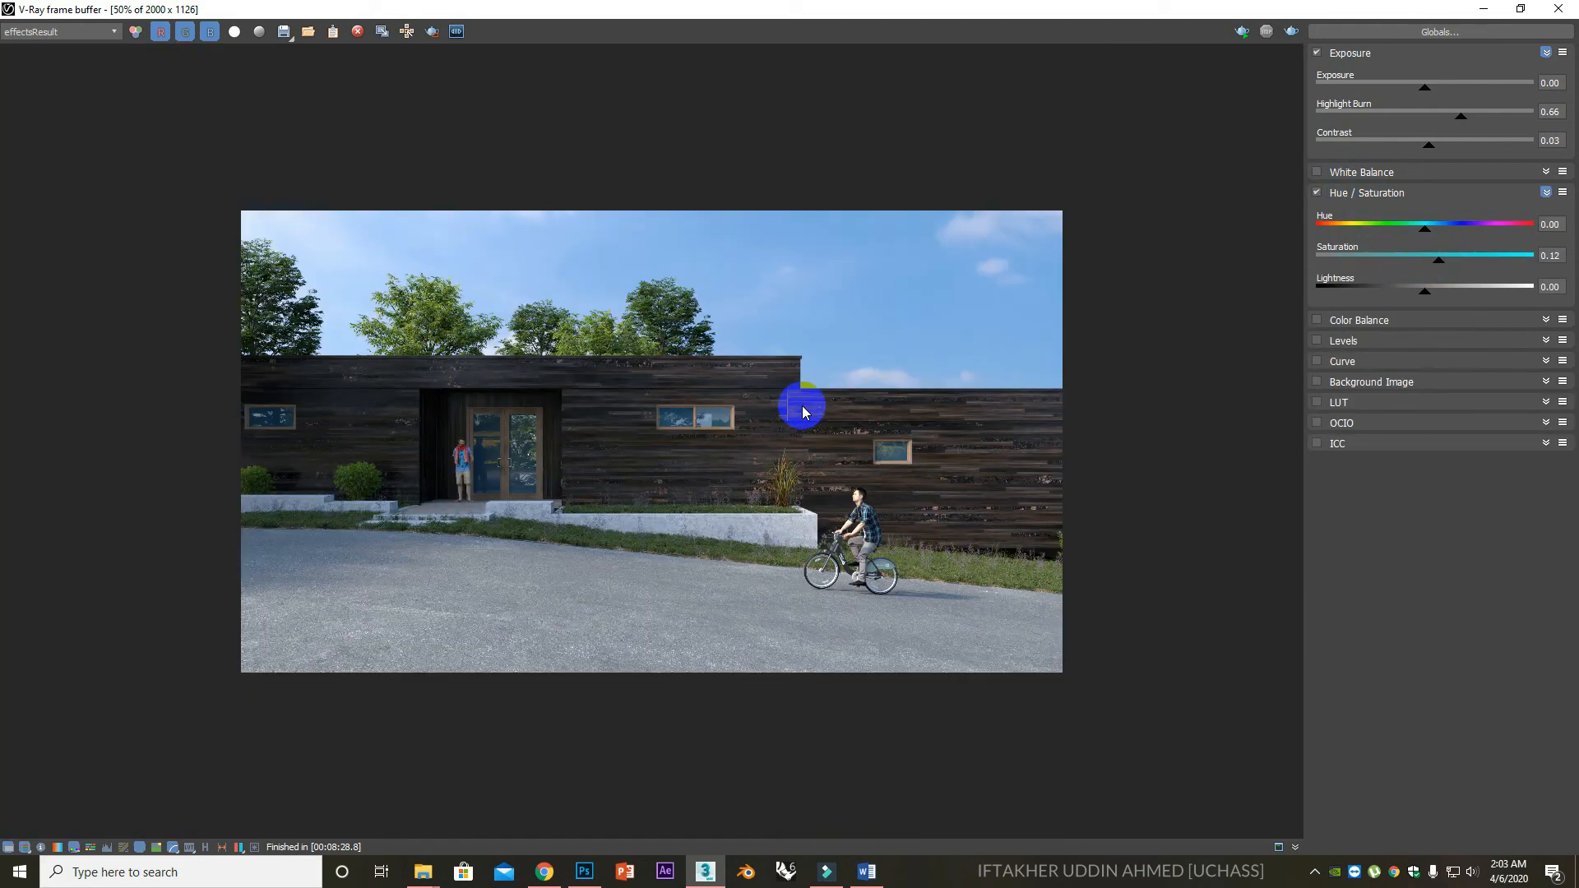
pyautogui.doubleClick(804, 412)
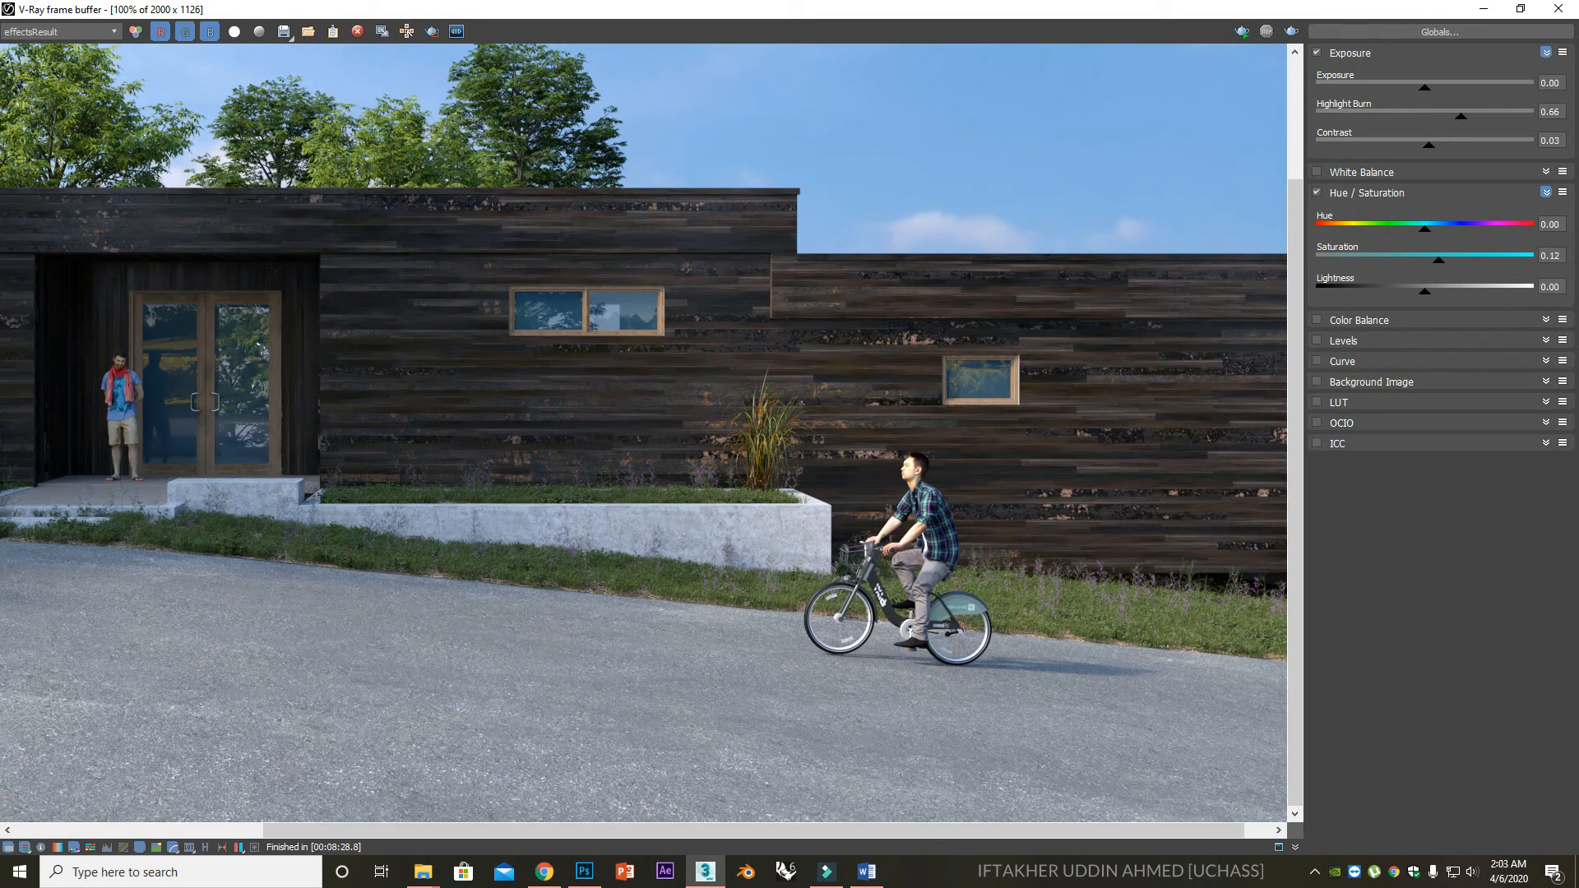
# Start saving the rendered image from the frame buffer and set the save location to the project's practice_04 folder.
pyautogui.click(286, 36)
pyautogui.click(202, 523)
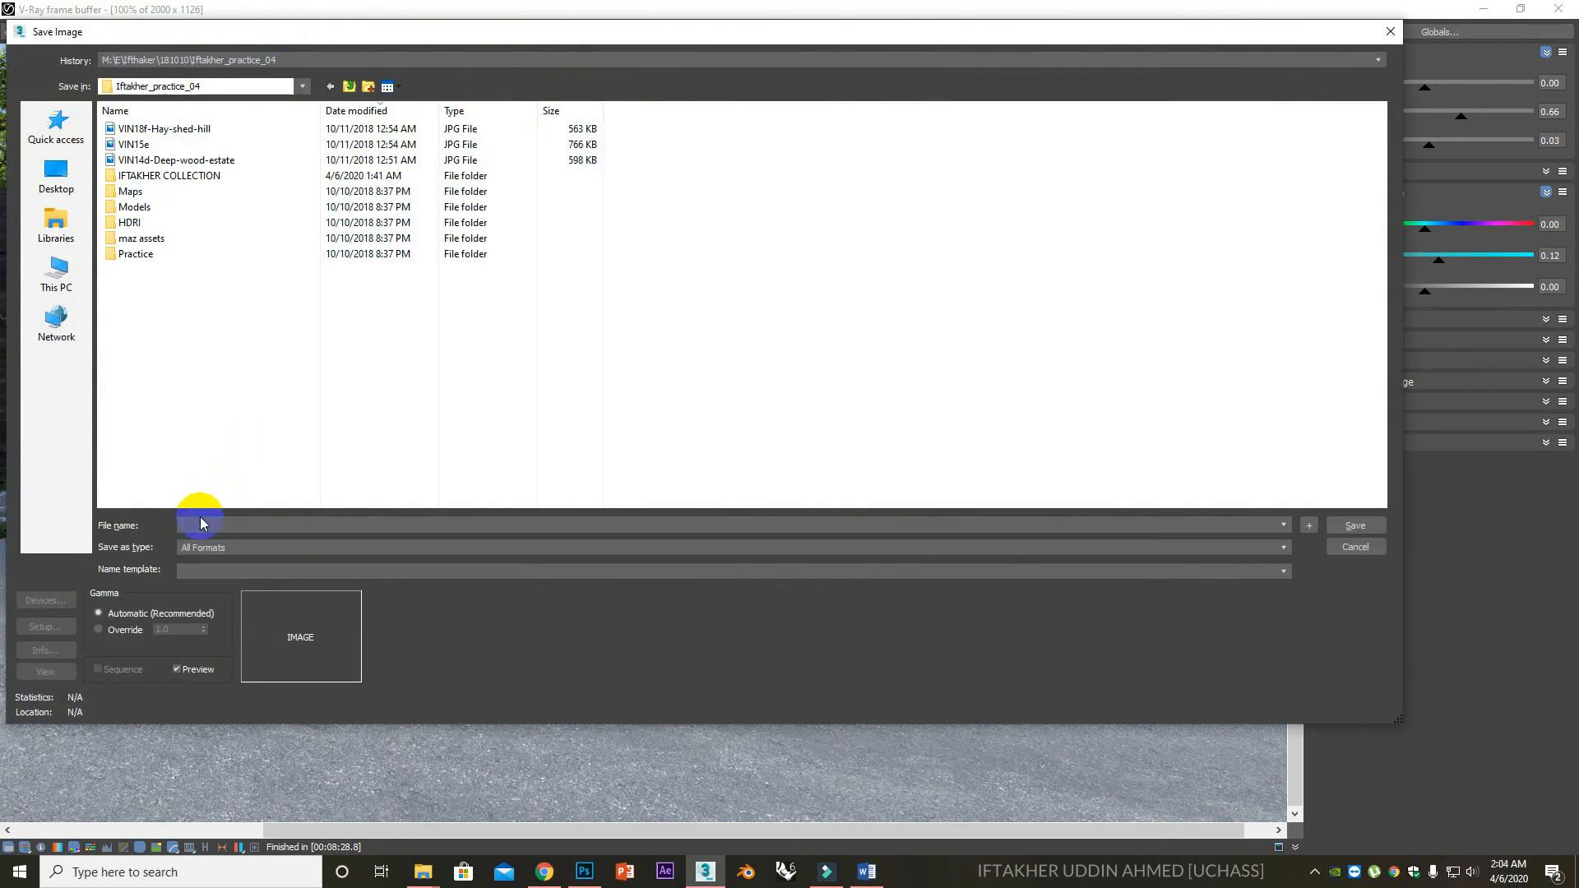
pyautogui.click(349, 87)
pyautogui.click(349, 87)
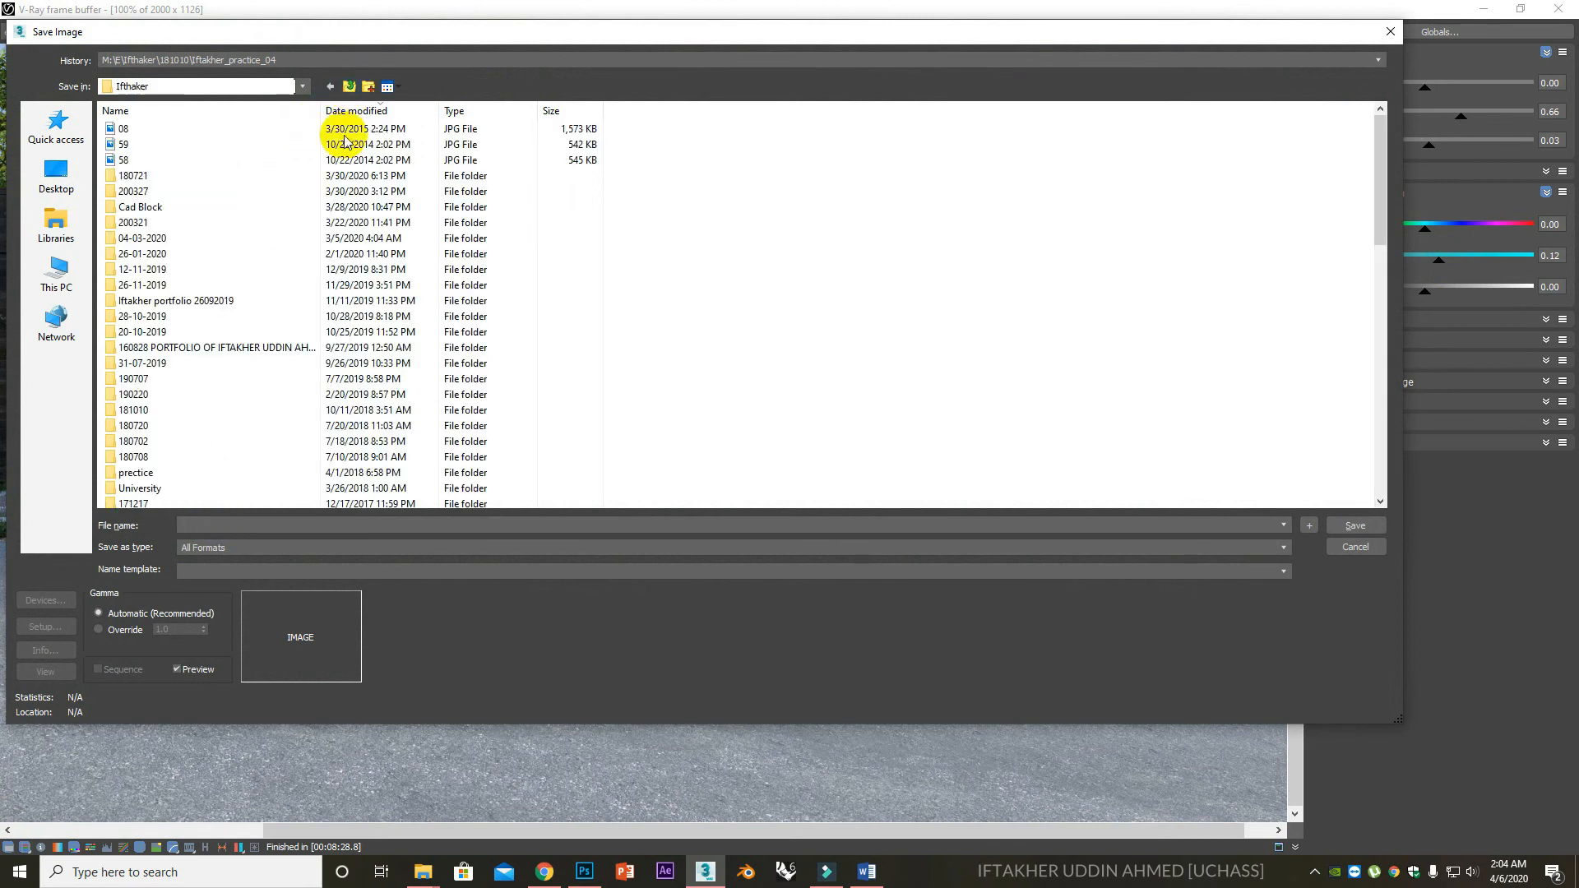
pyautogui.scroll(-3, 416, 247)
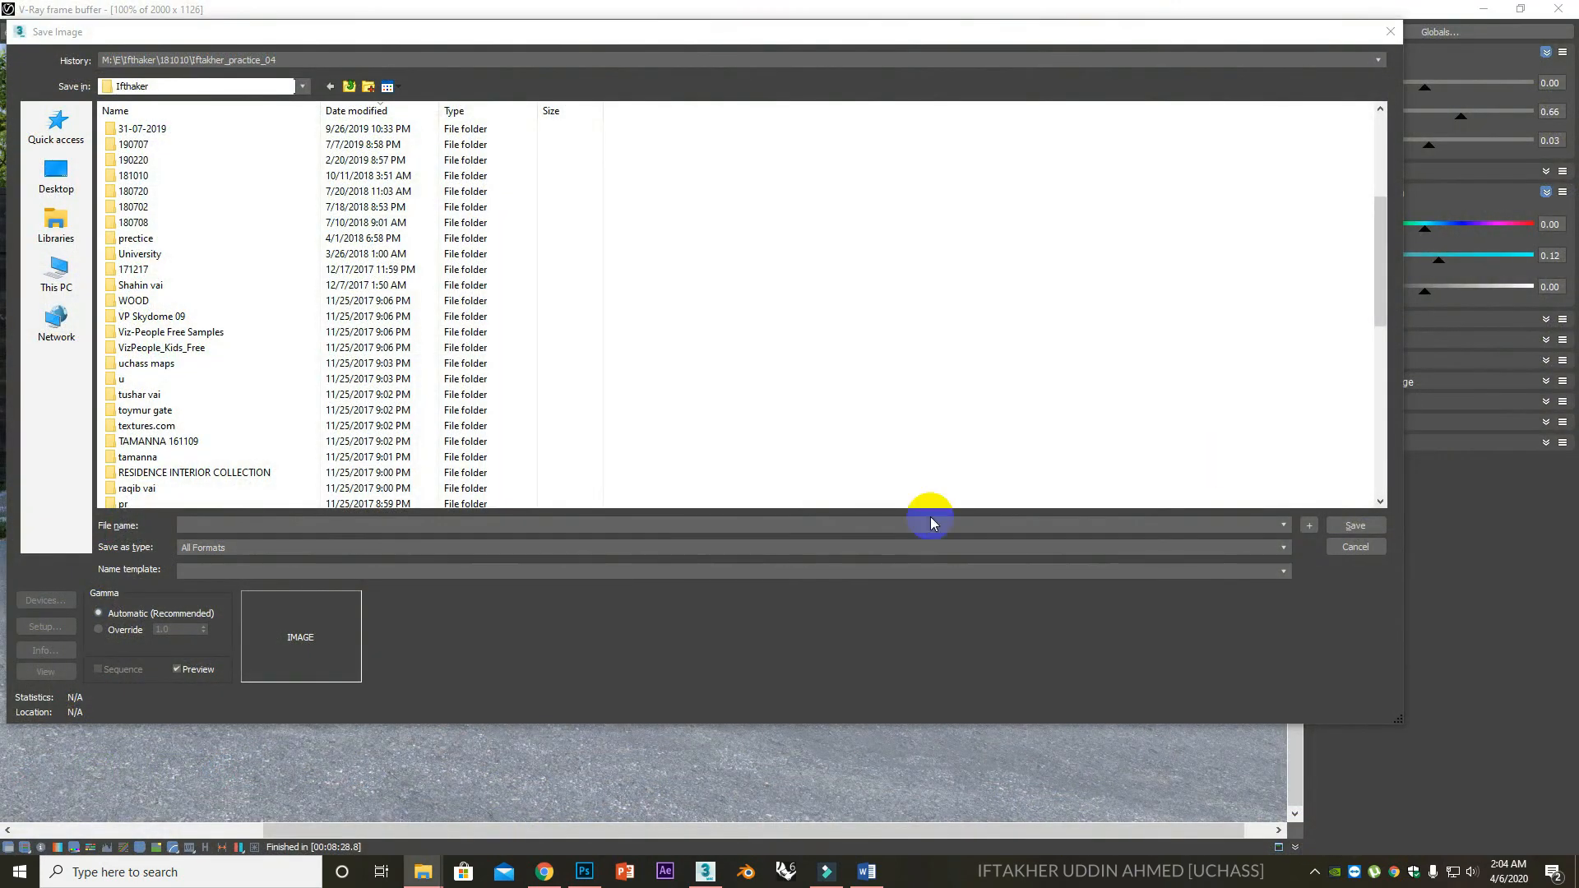
pyautogui.rightClick(737, 529)
pyautogui.click(775, 592)
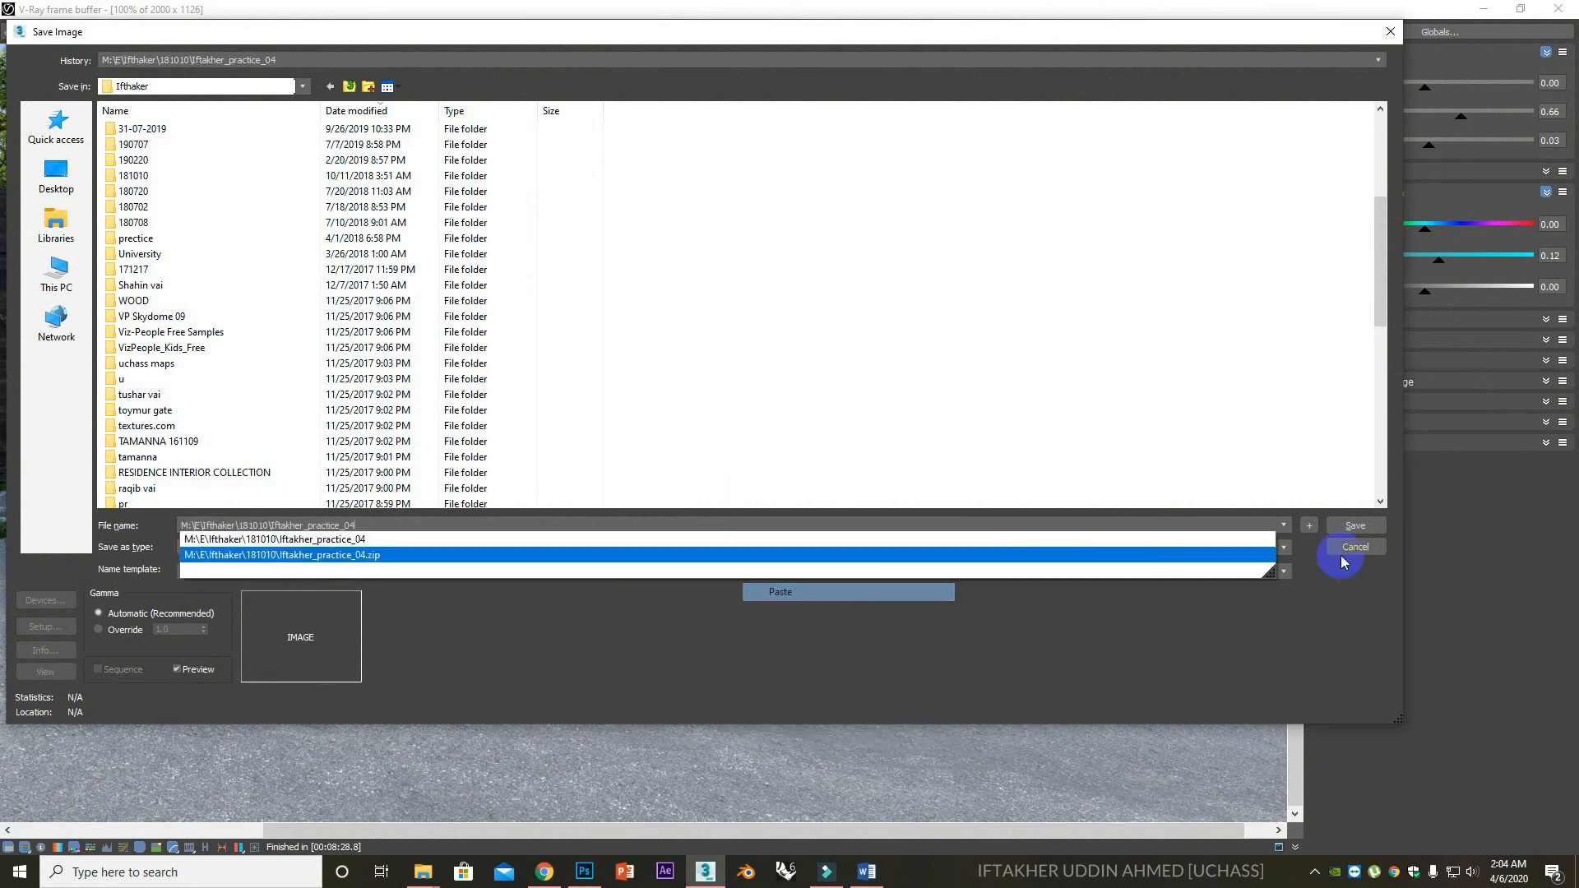
pyautogui.click(1356, 527)
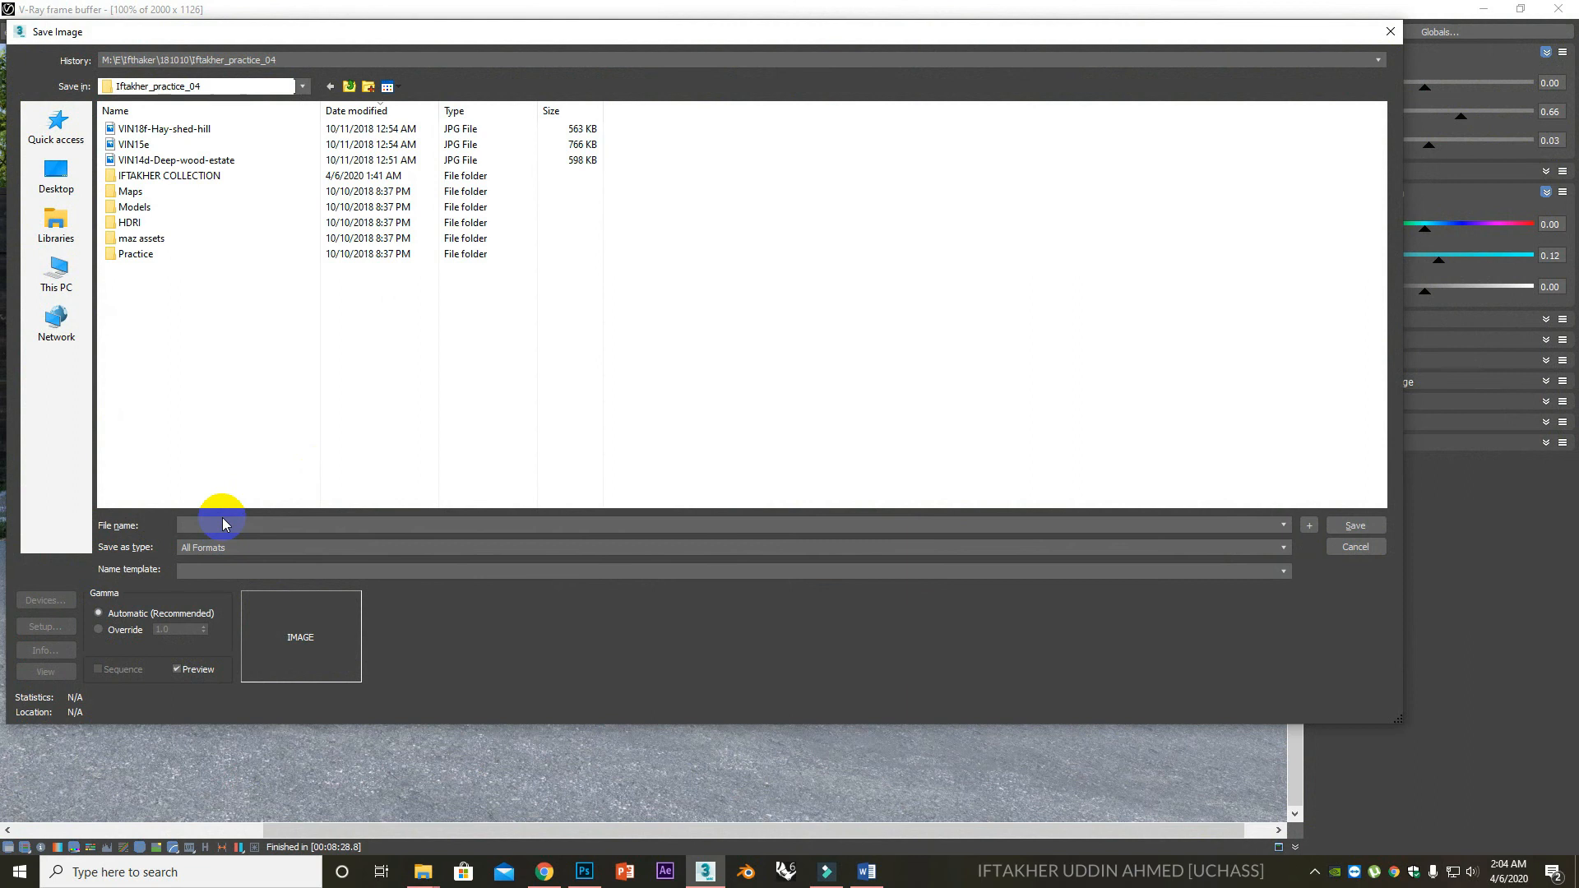
# Save the render as a JPEG file named "Tuto final render" at quality 100 with smoothing 0.
pyautogui.write('Tuto ')
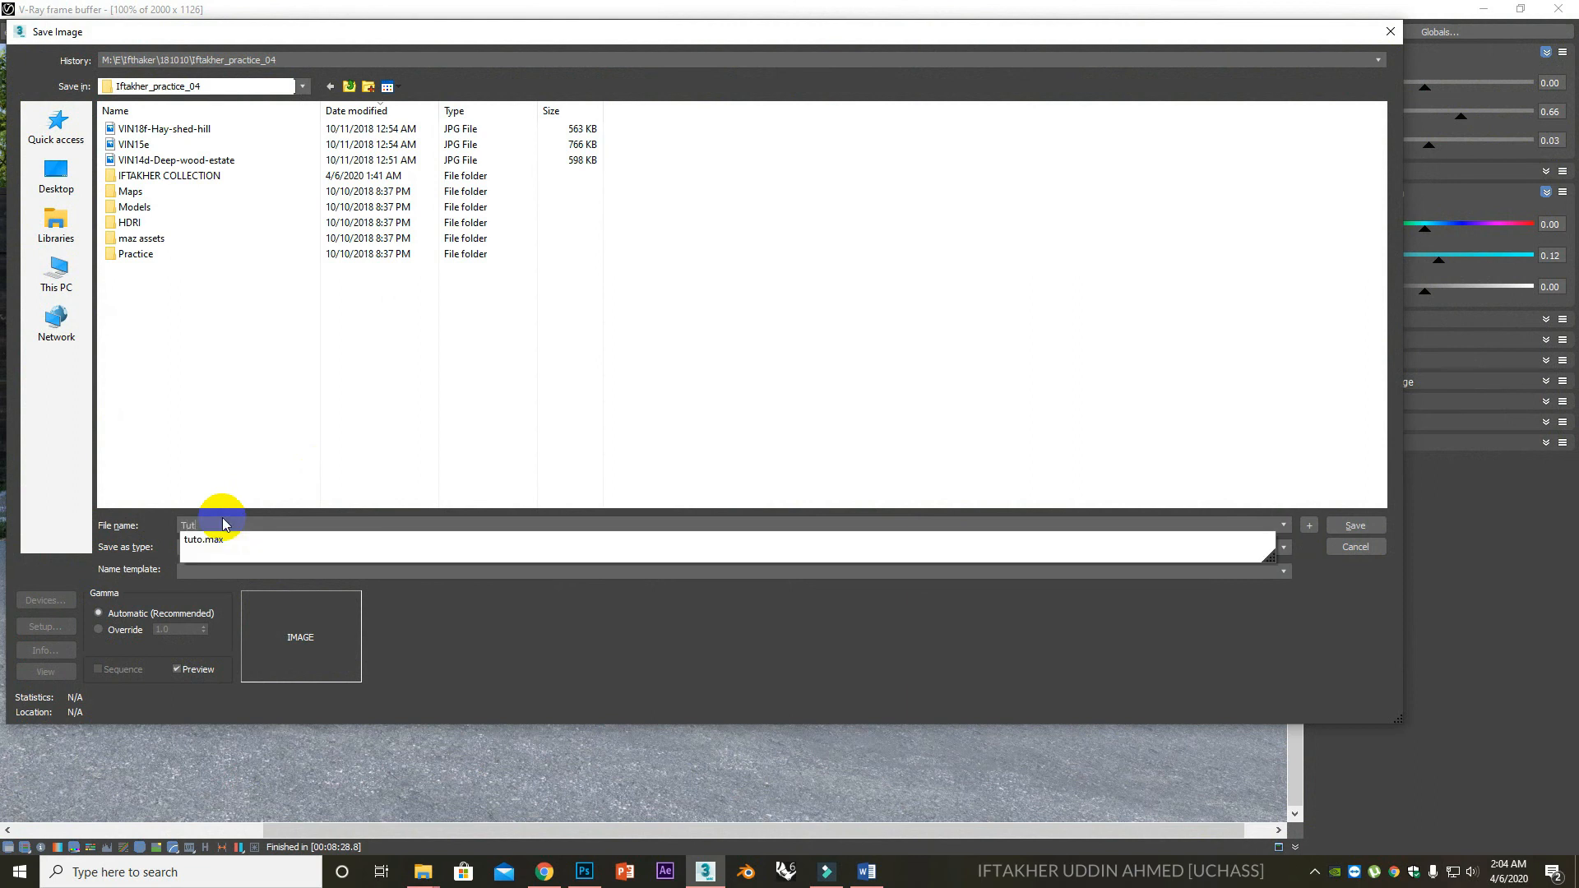
pyautogui.write('final render')
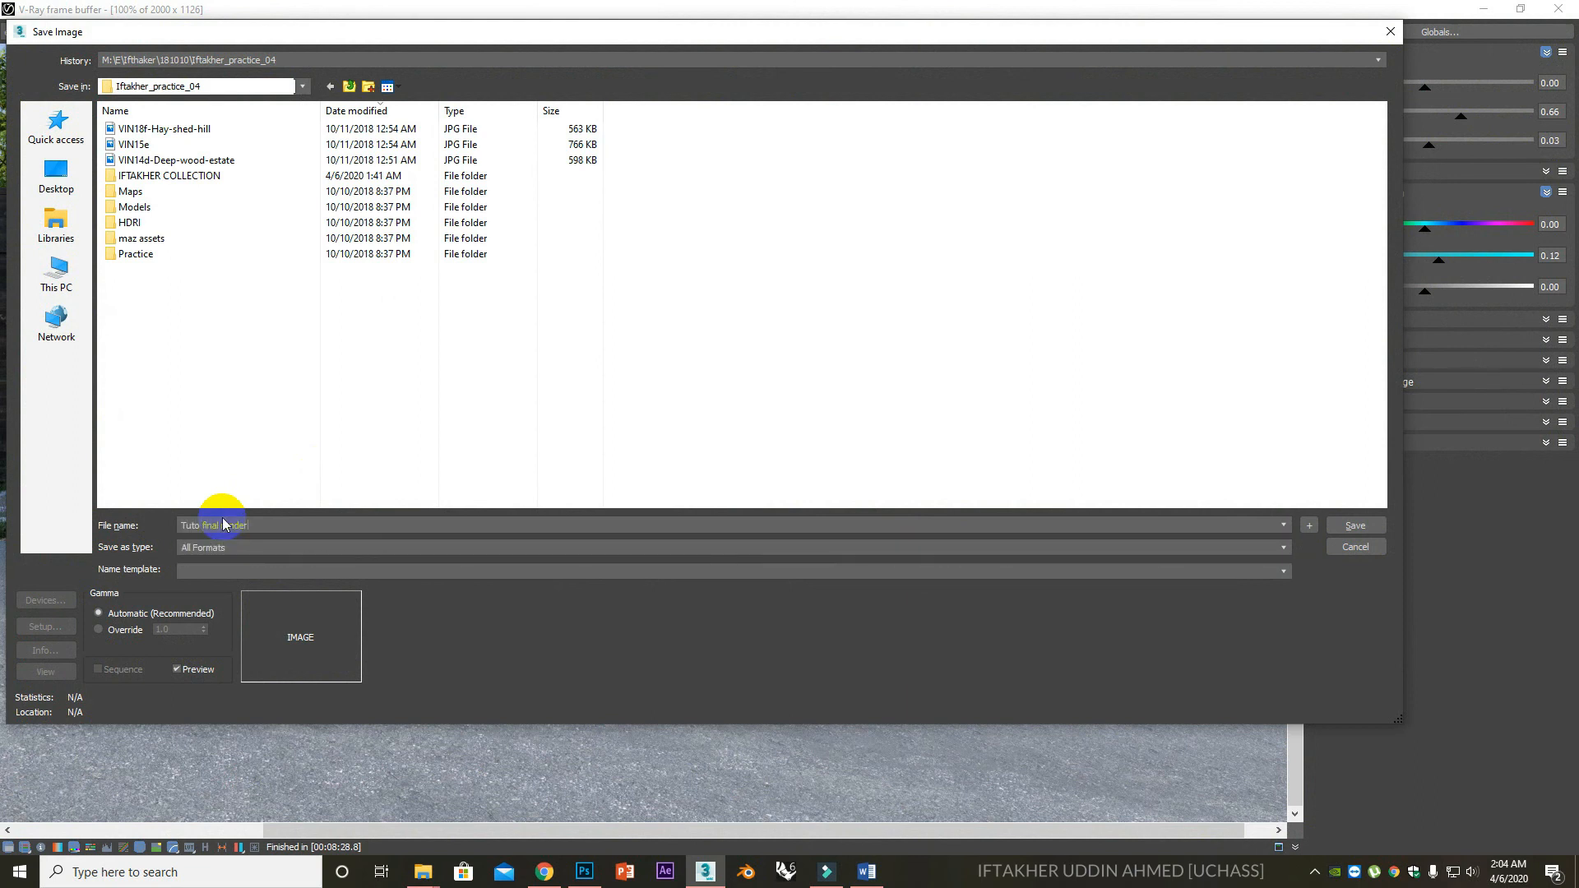
pyautogui.press('Tab')
pyautogui.press('j')
pyautogui.press('Return')
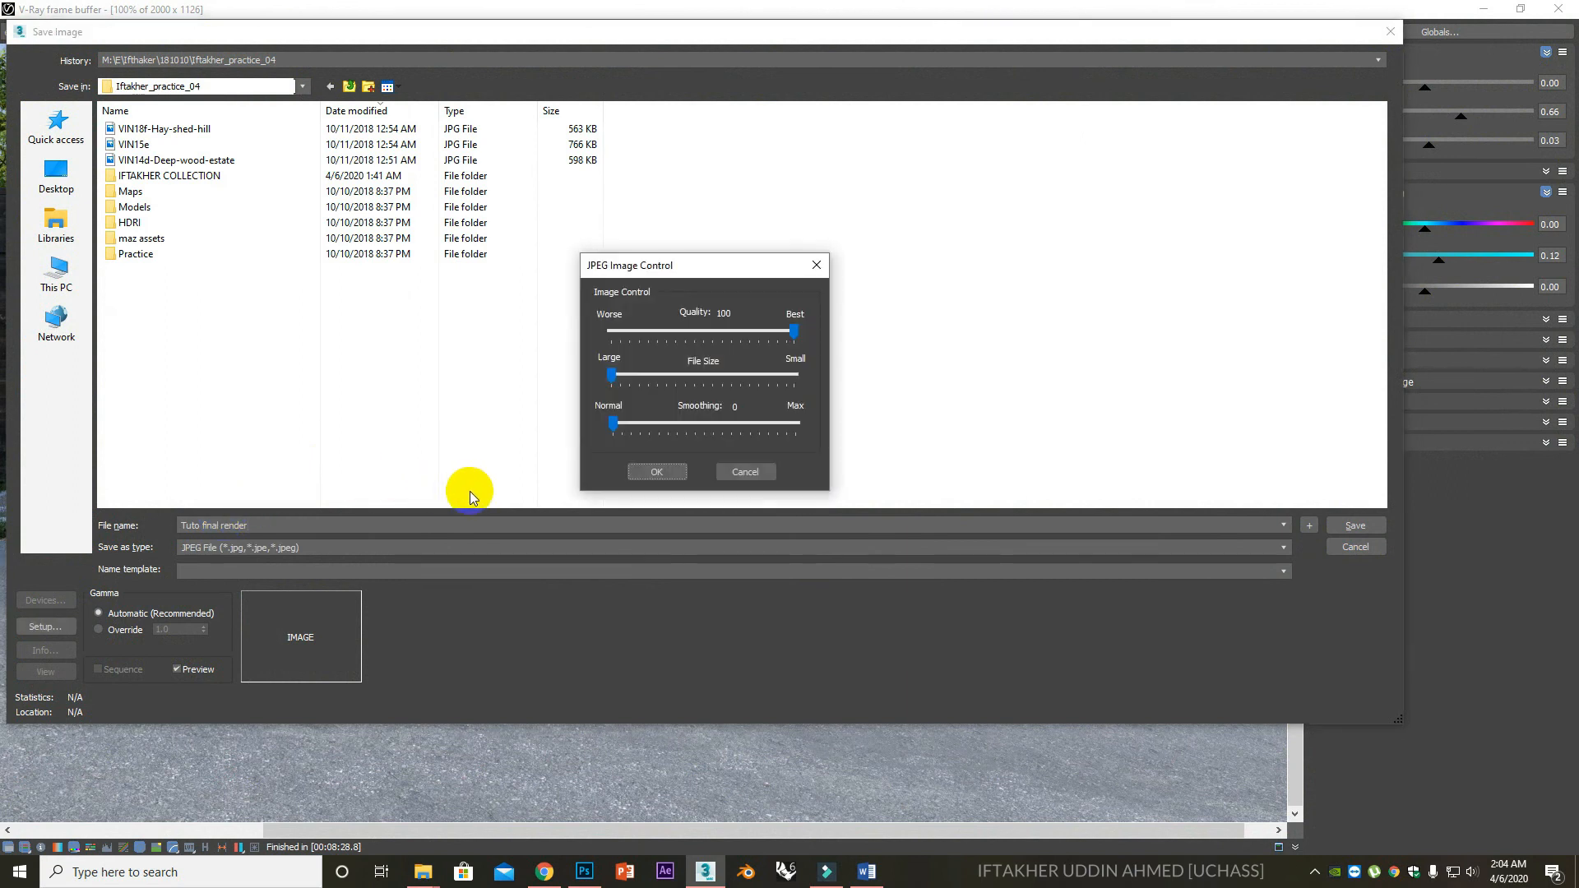
pyautogui.click(649, 477)
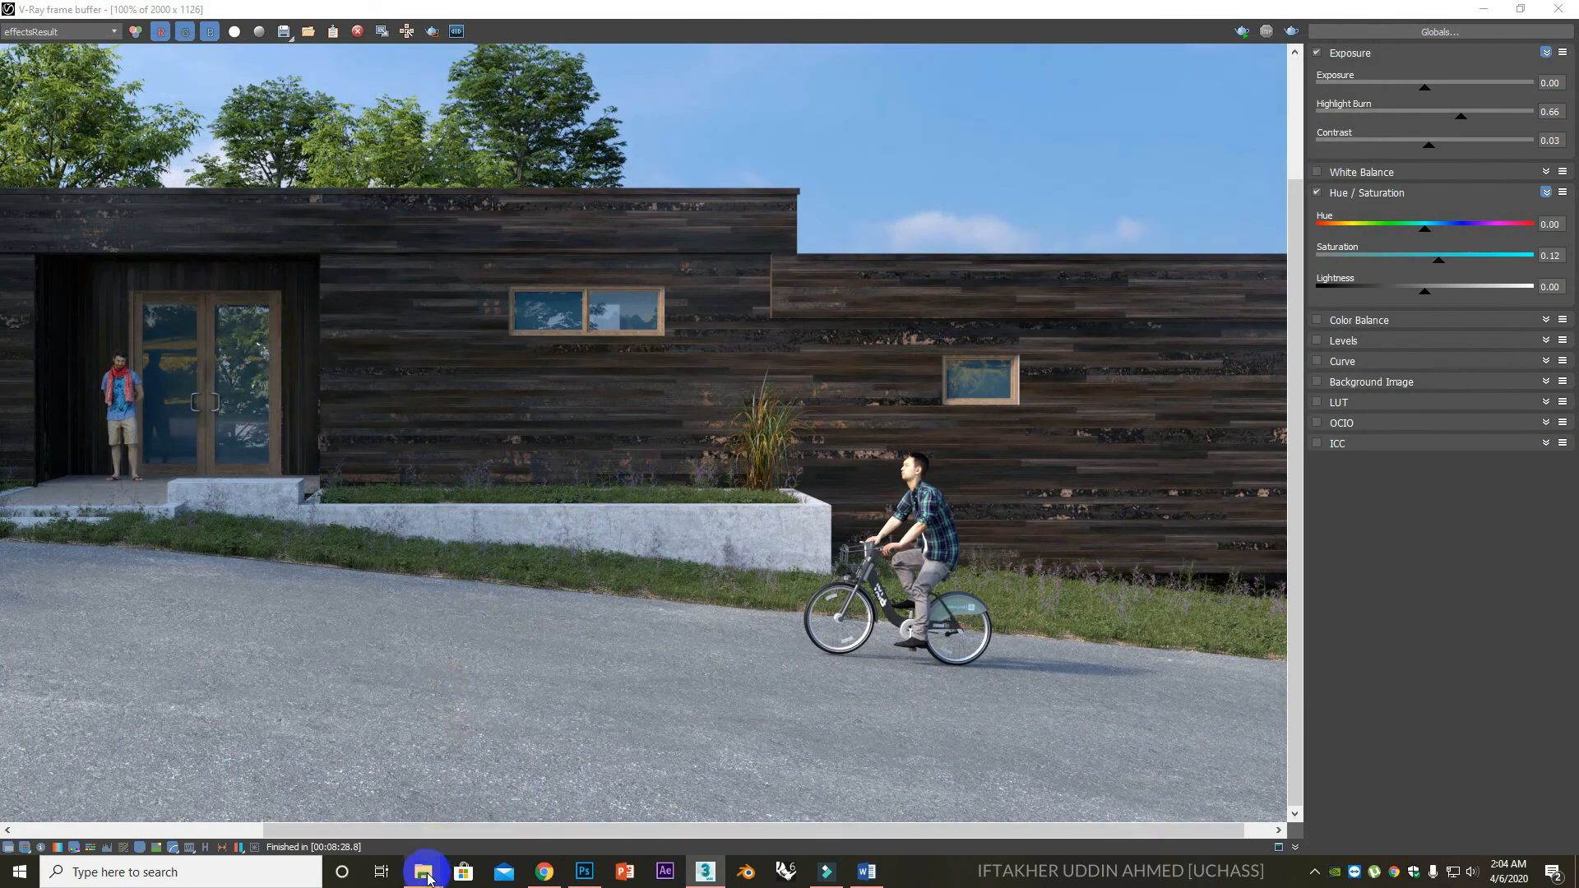
# View the saved Tuto final render.jpg in Photos, then close it and return to the V-Ray frame buffer.
pyautogui.moveTo(423, 871)
pyautogui.moveTo(569, 793)
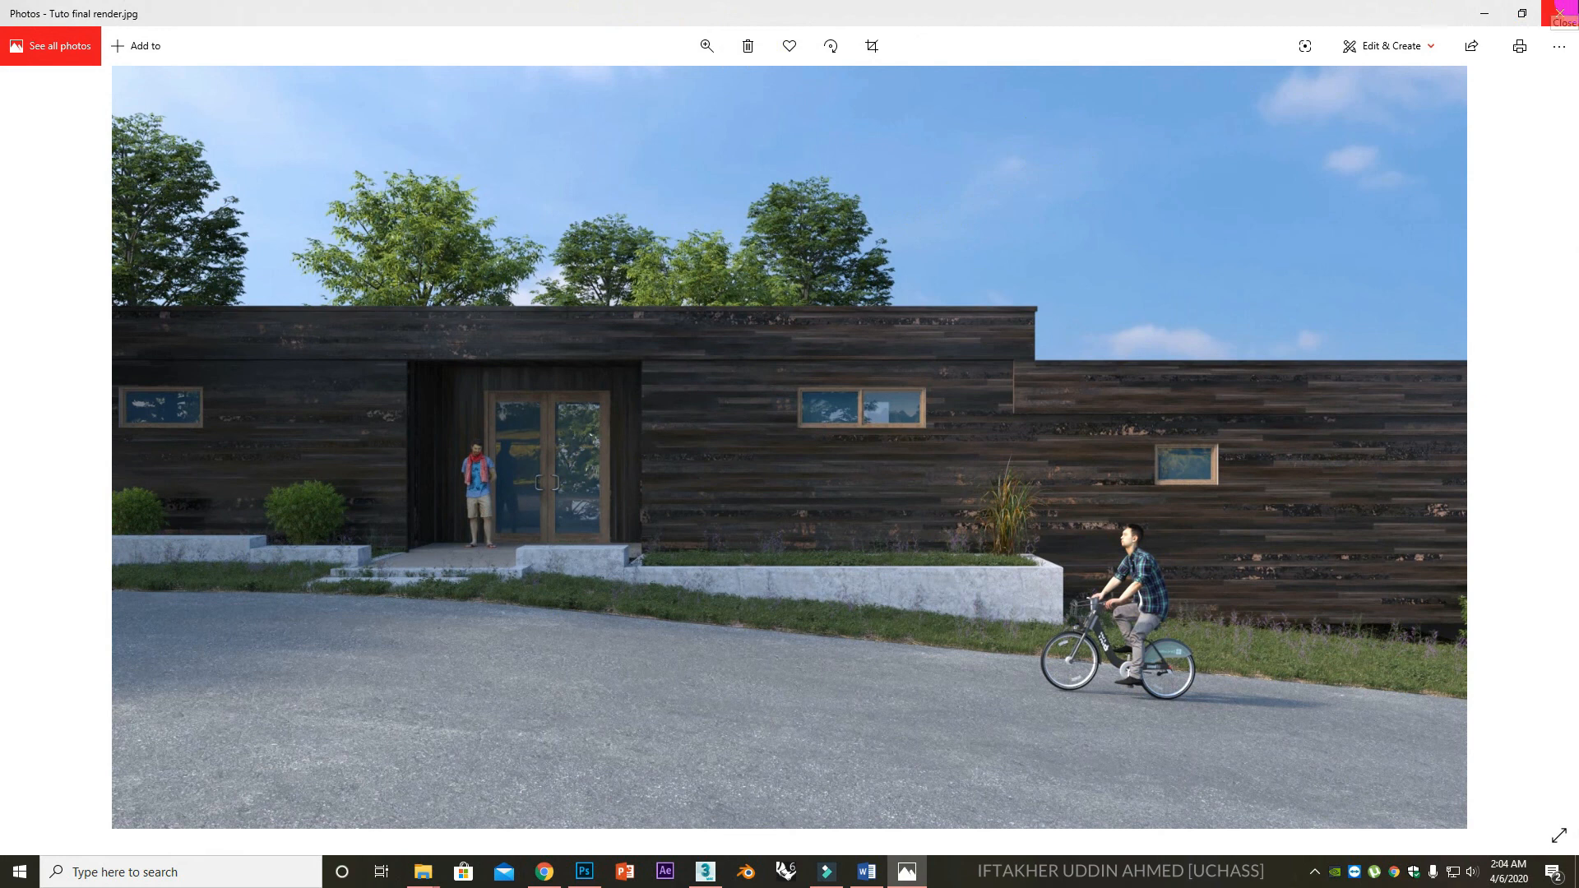
pyautogui.click(1560, 13)
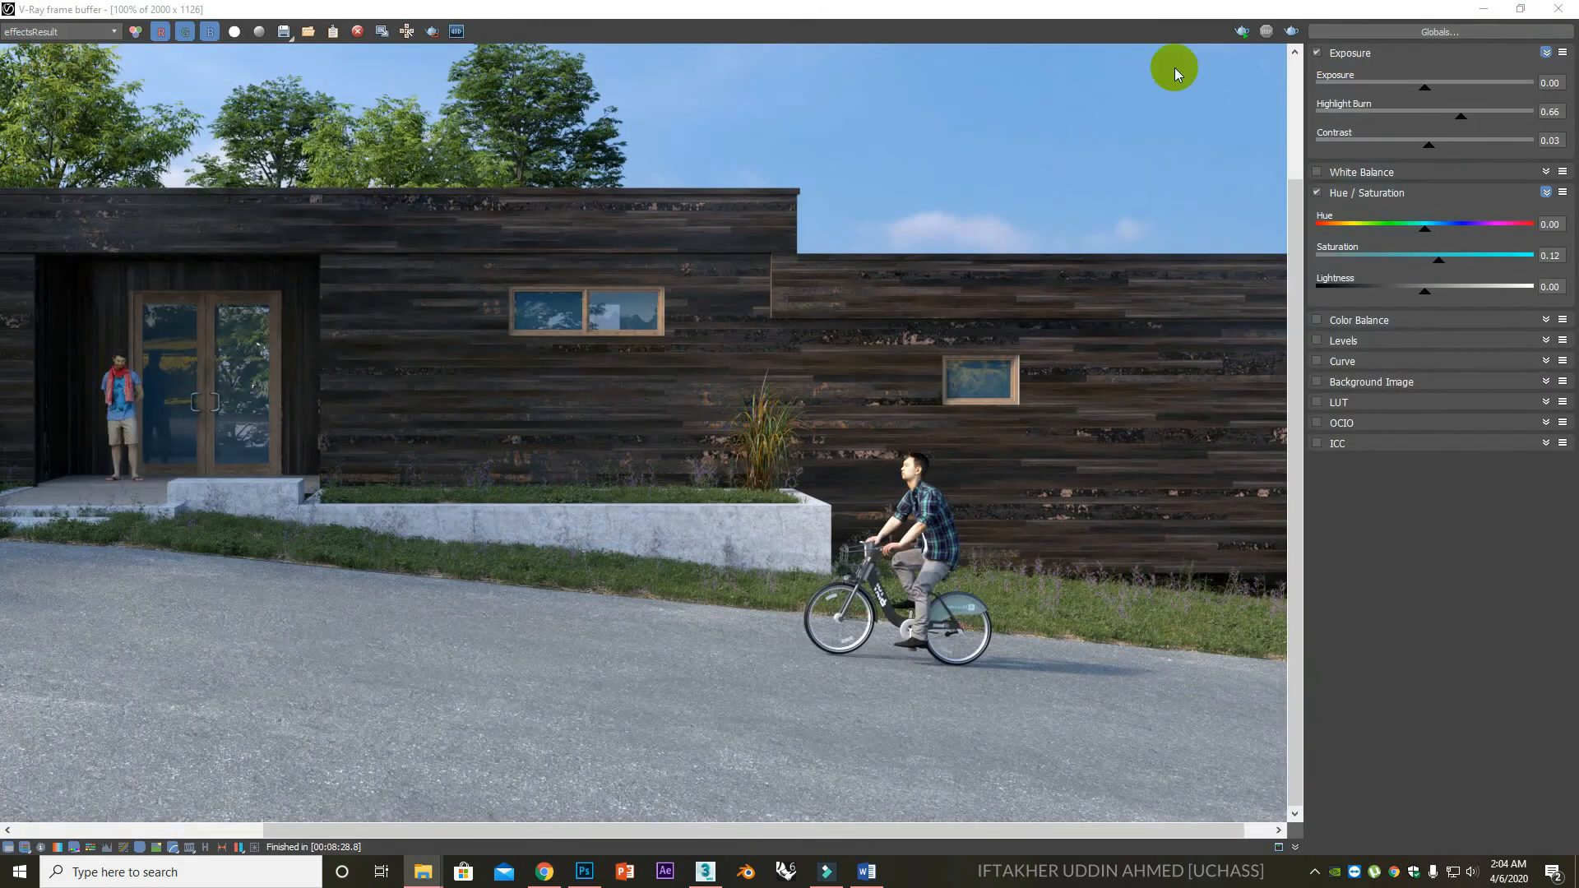